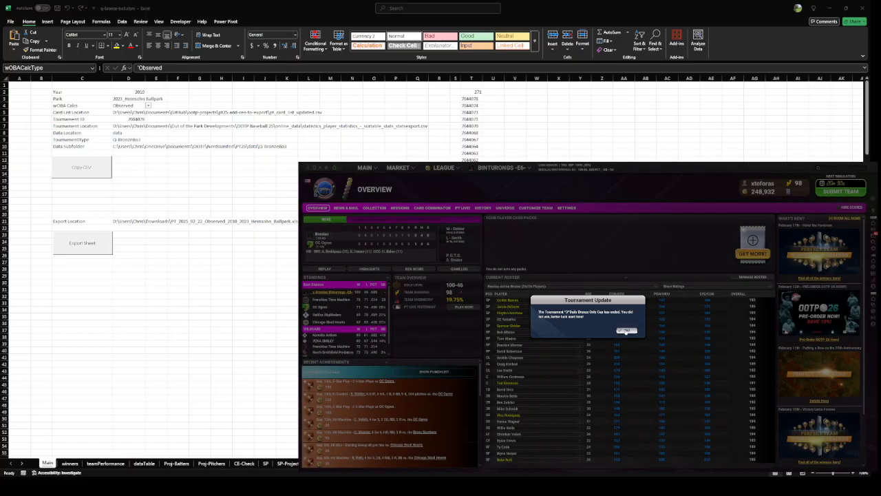
# Dismiss the tournament update, exit to the game's main screen and show the list of all tournaments
pyautogui.click(627, 329)
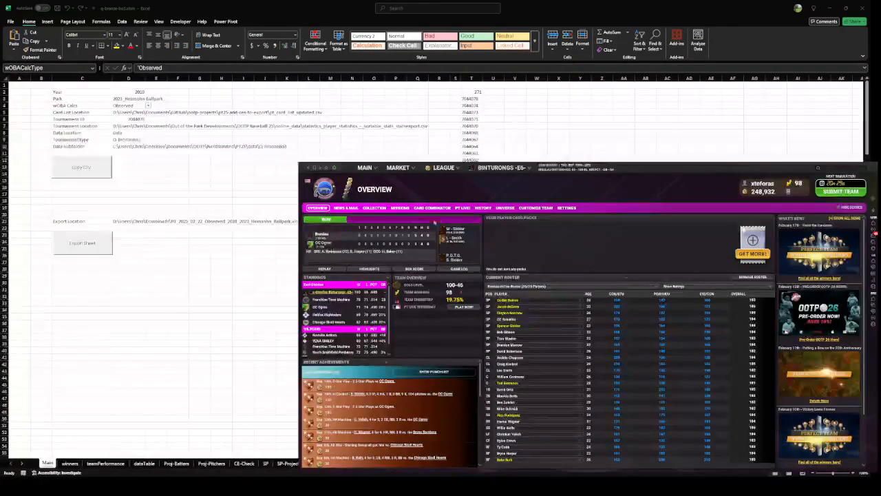
pyautogui.click(365, 168)
pyautogui.click(372, 247)
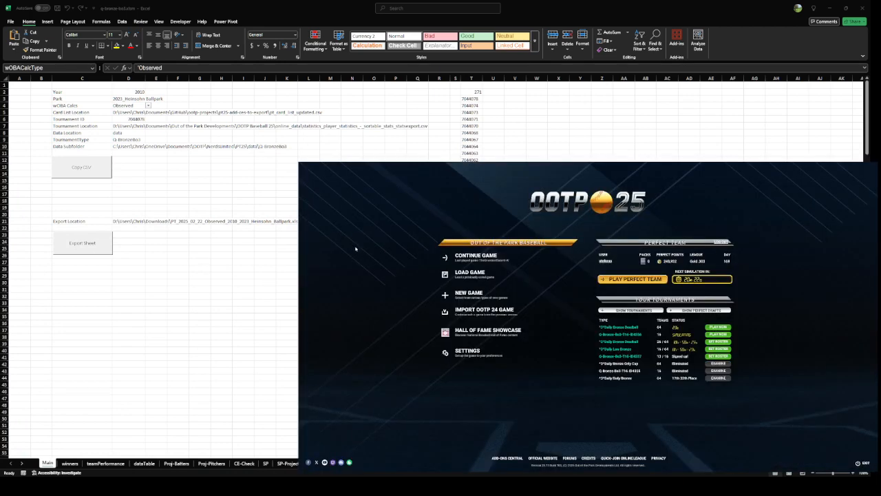
pyautogui.click(631, 310)
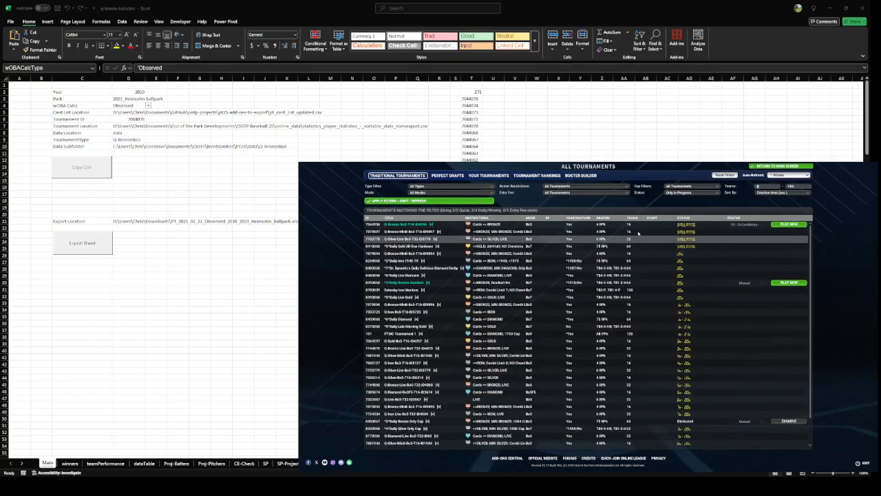
# Filter the tournament list by status to show only tournaments that are accepting teams
pyautogui.click(692, 192)
pyautogui.click(692, 212)
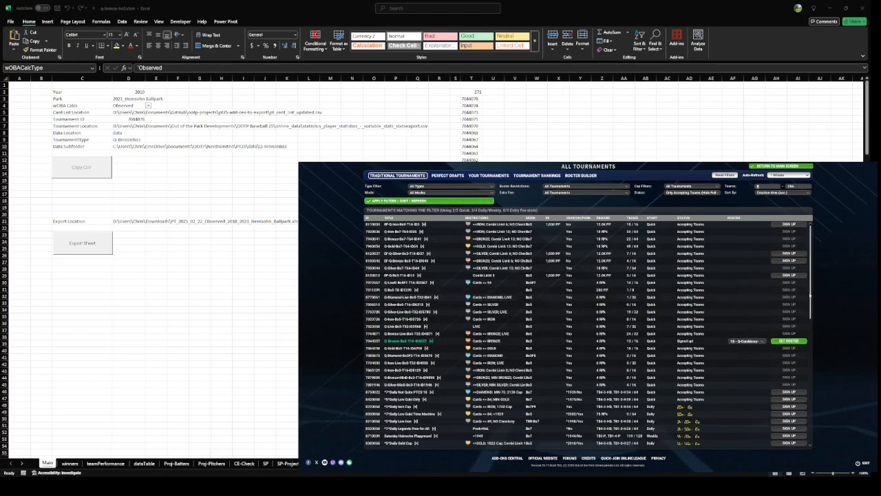
pyautogui.scroll(-5, 588, 334)
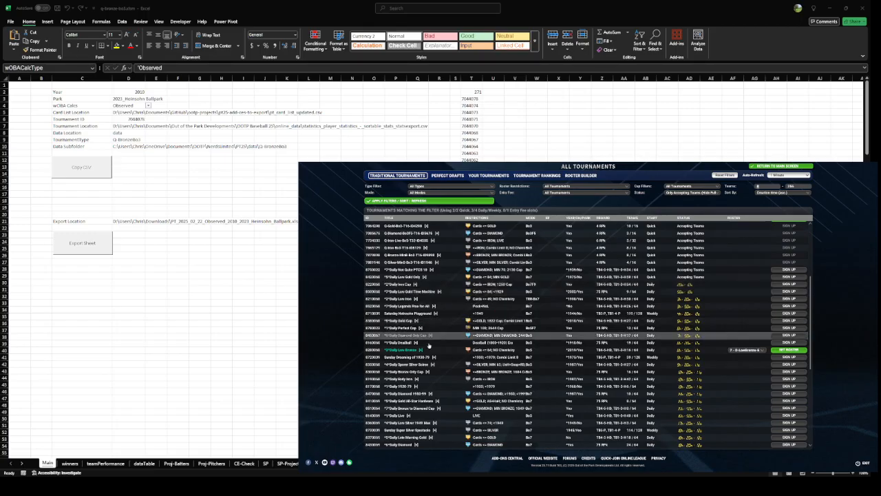
# Sign up for the Daily Bronze Only Cup and assign the D-BronzeCap-1684 roster to it
pyautogui.click(789, 371)
pyautogui.click(638, 342)
pyautogui.scroll(-3, 688, 371)
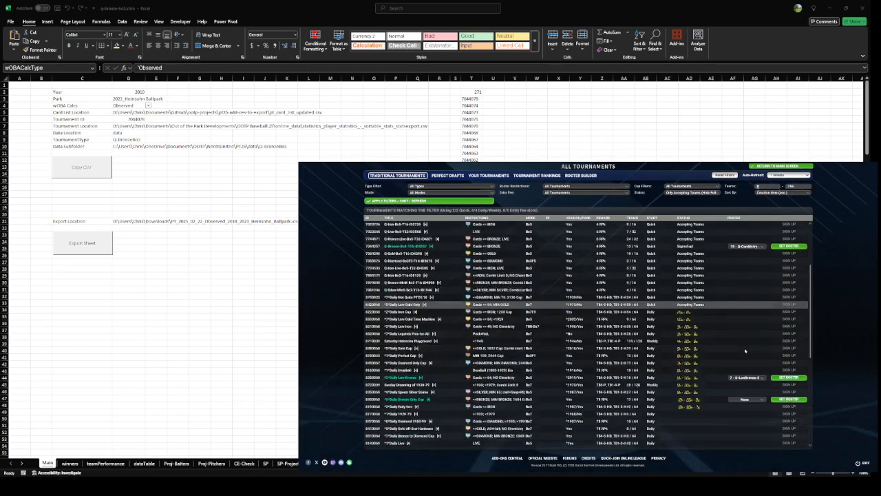
pyautogui.click(743, 393)
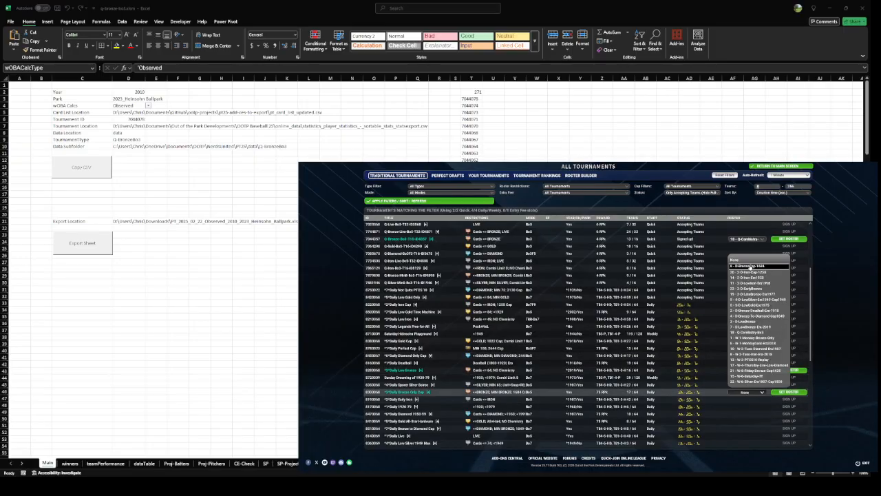
pyautogui.click(757, 264)
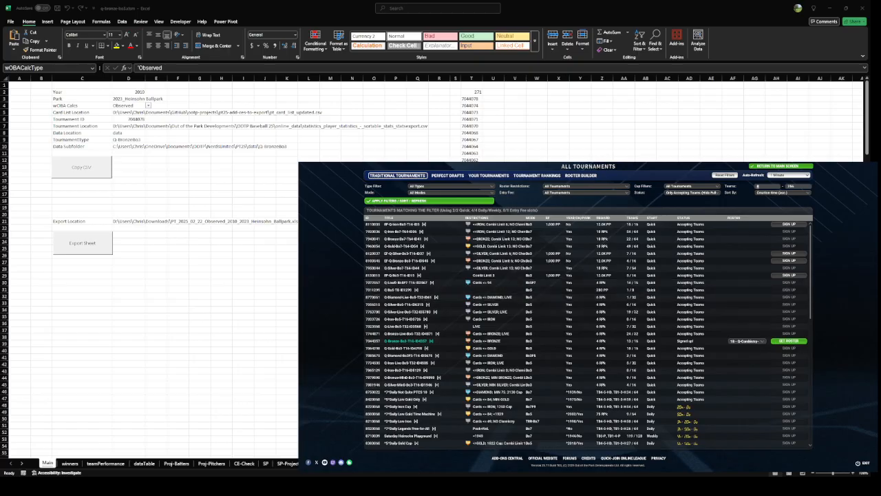
# Switch to the Excel workbook, highlight the export section on the Main sheet and view the SP-Projections sheet
pyautogui.click(215, 485)
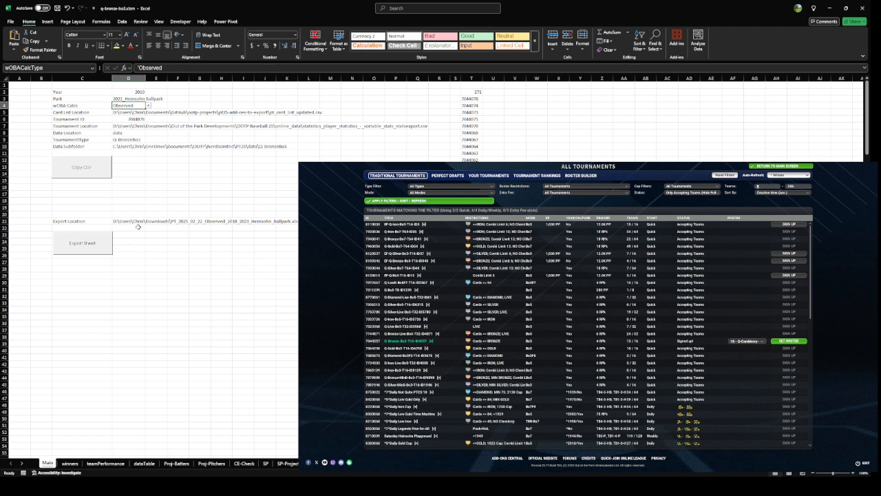
pyautogui.moveTo(41, 207); pyautogui.dragTo(311, 262)
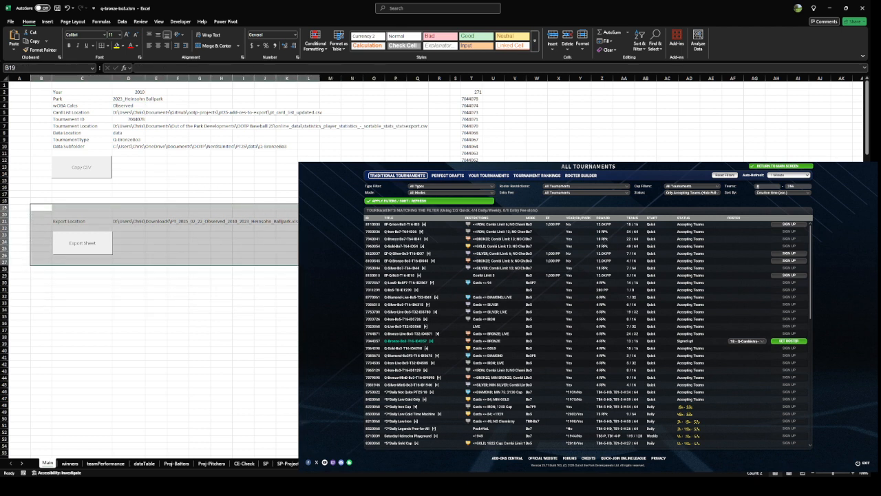
pyautogui.click(300, 274)
pyautogui.click(282, 463)
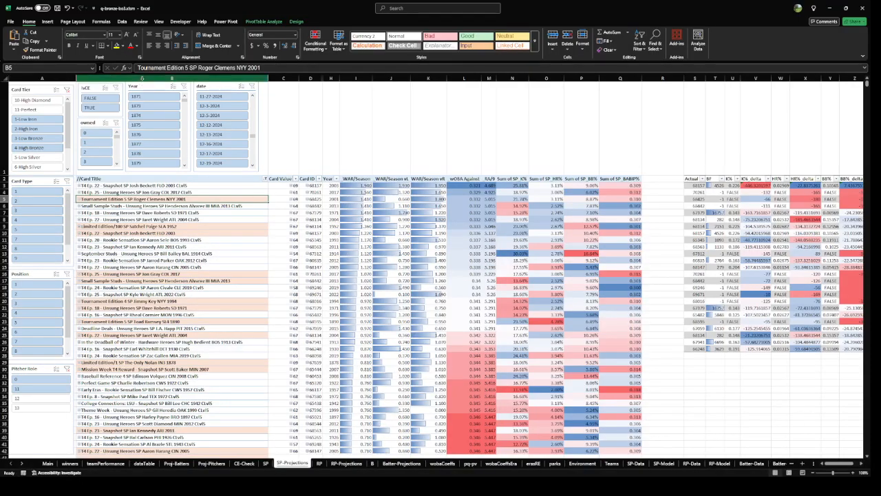
# View the Proj-Batters sheet from its first cell
pyautogui.click(181, 463)
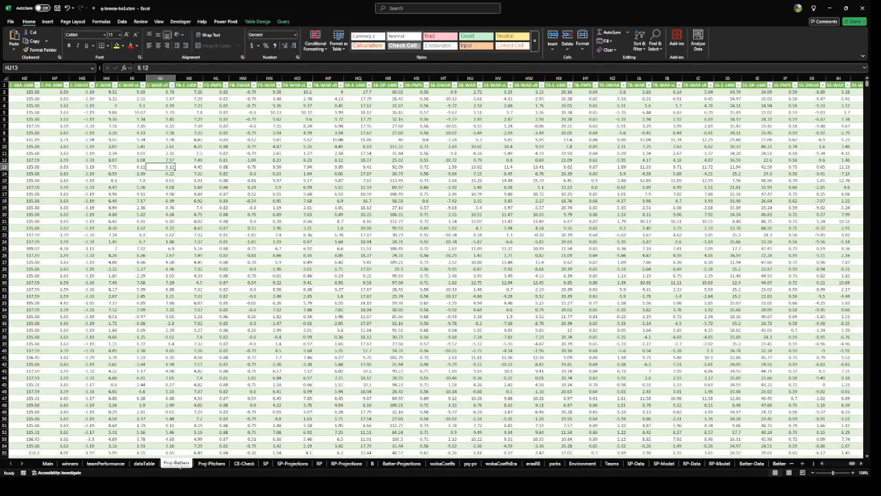
pyautogui.click(132, 174)
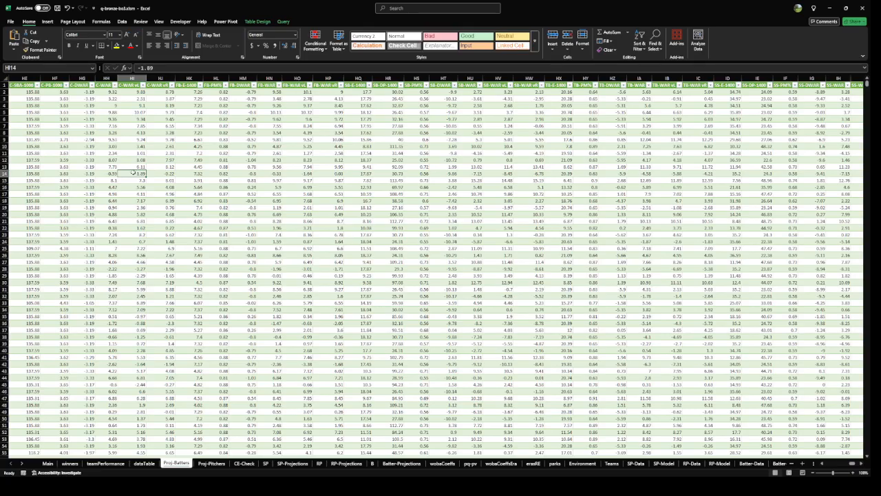
pyautogui.hotkey('ctrl', 'Home')
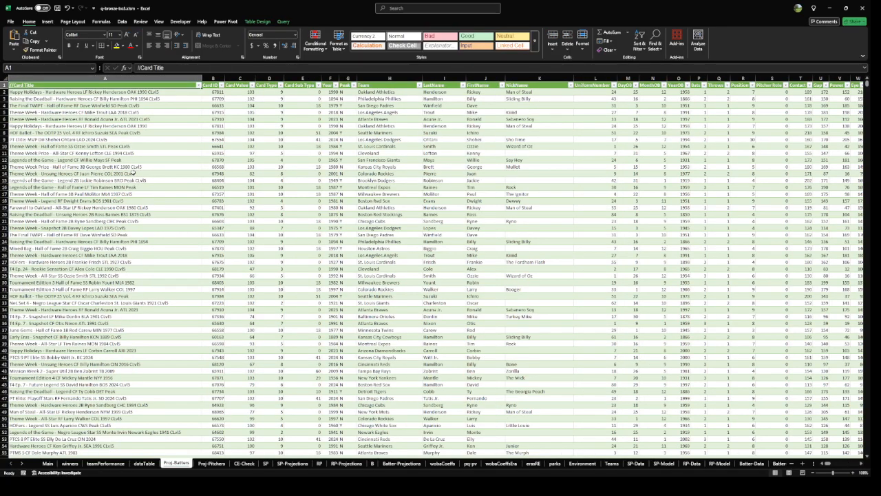
# Examine the overall, vL and vR batter rankings at the start of the Batter-Projections sheet
pyautogui.click(402, 463)
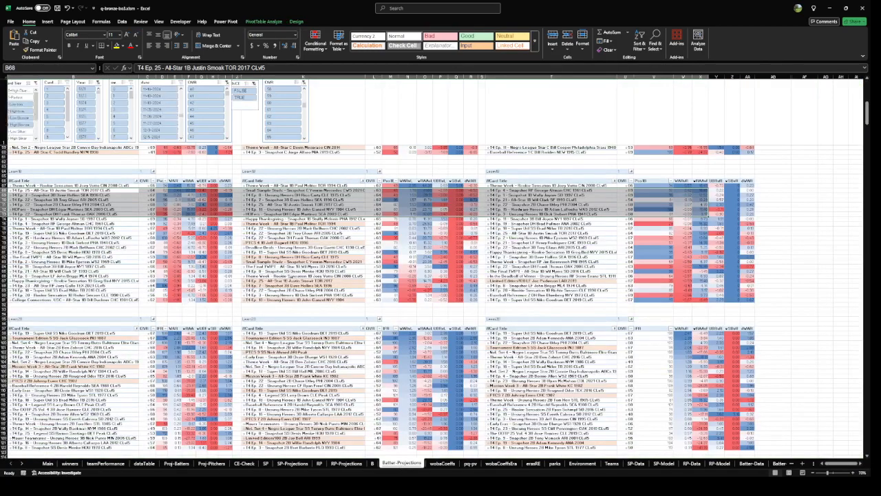
pyautogui.scroll(15, 279, 252)
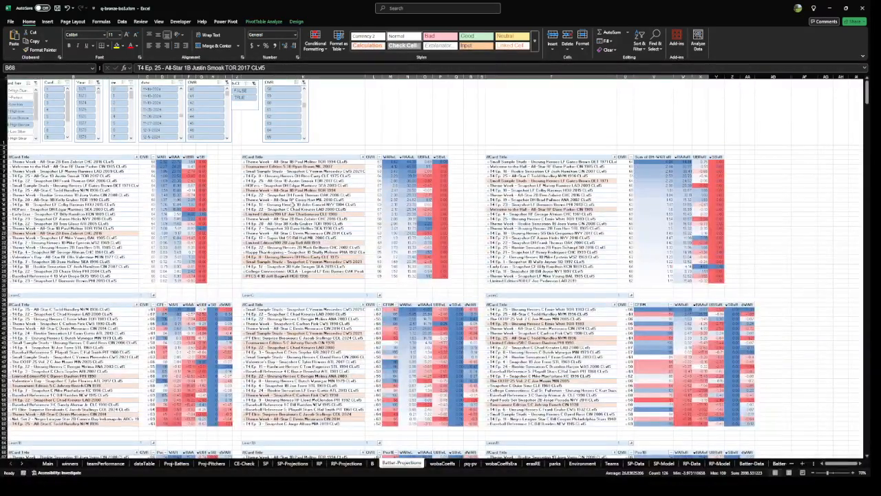
pyautogui.click(293, 205)
pyautogui.hotkey('ctrl', 'Home')
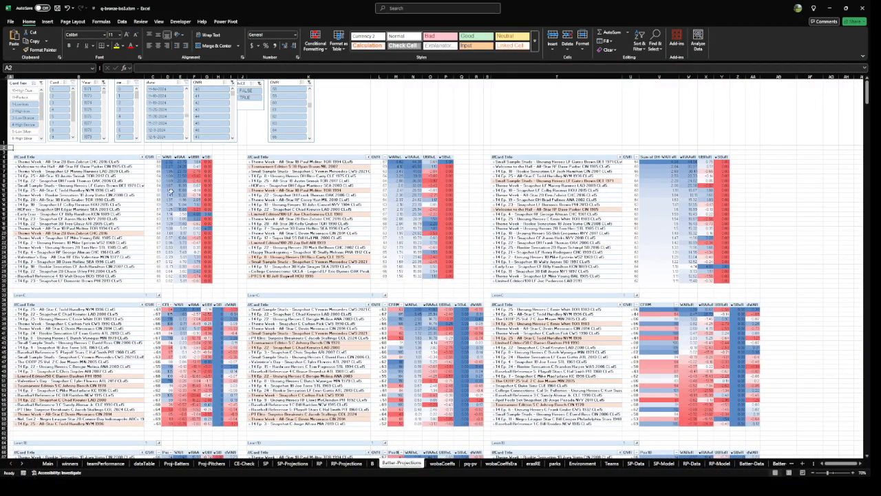
pyautogui.scroll(3, 170, 194)
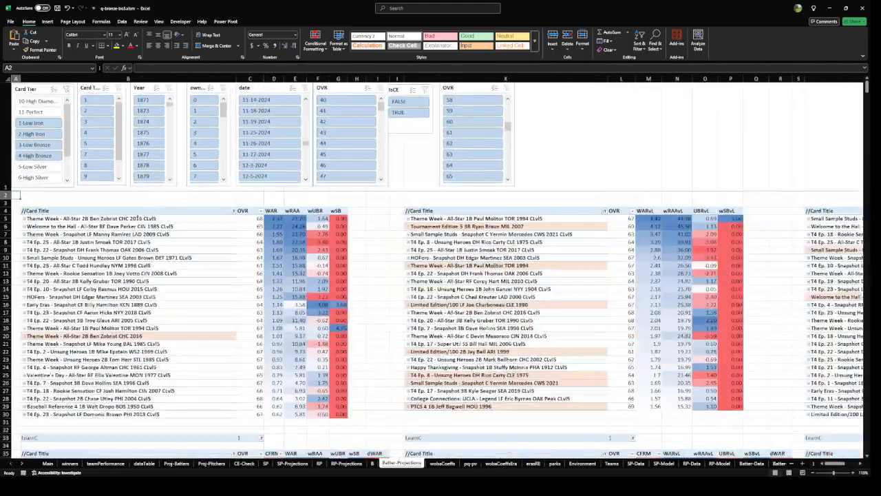
pyautogui.moveTo(71, 207); pyautogui.dragTo(585, 410)
pyautogui.click(484, 225)
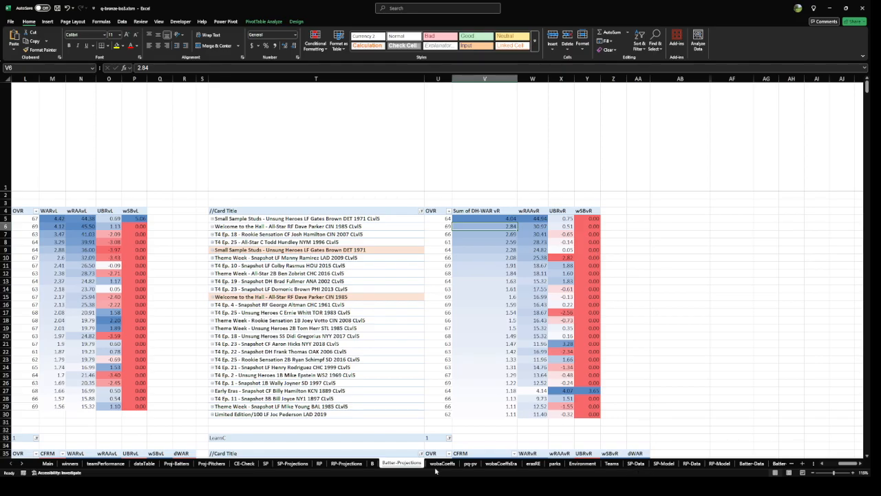
# Examine the per-position Sum of X-B-wOBA pivot tables on the Fielding-Model sheet, highlighting the range B41:F54
pyautogui.click(791, 463)
pyautogui.click(362, 266)
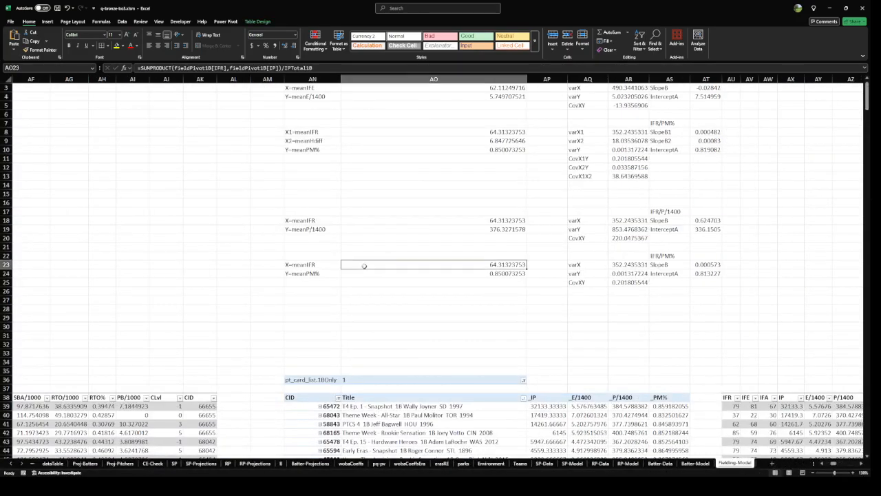
pyautogui.hotkey('ctrl', 'Home')
pyautogui.scroll(-6, 203, 275)
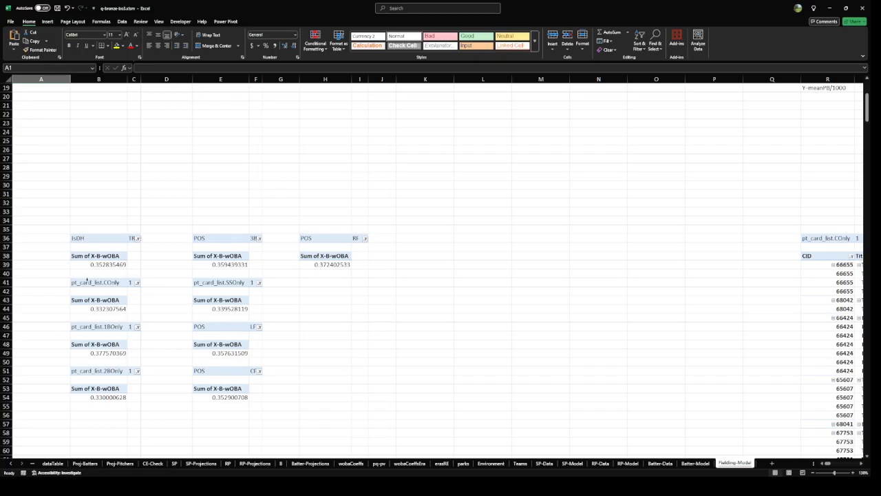
pyautogui.moveTo(86, 280); pyautogui.dragTo(256, 387)
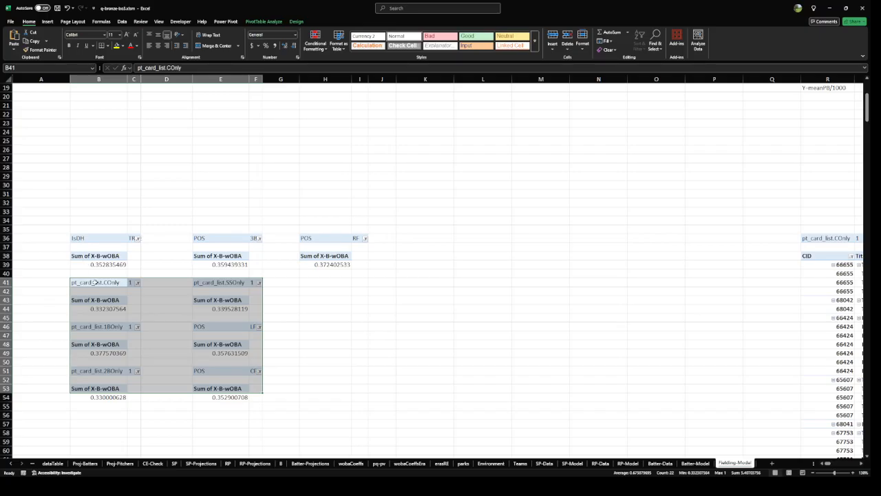
pyautogui.moveTo(94, 282); pyautogui.dragTo(253, 392)
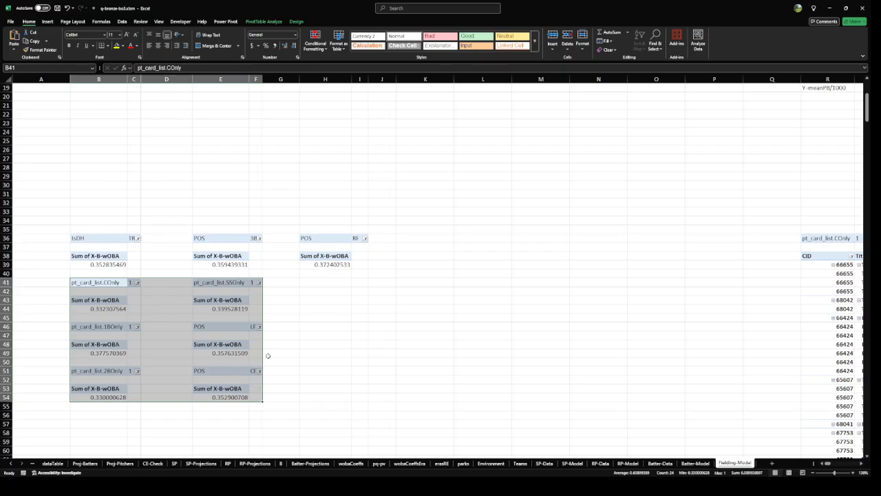
# Show the field list for the left-field (LF) Sum of X-B-wOBA pivot table
pyautogui.click(227, 329)
pyautogui.click(219, 346)
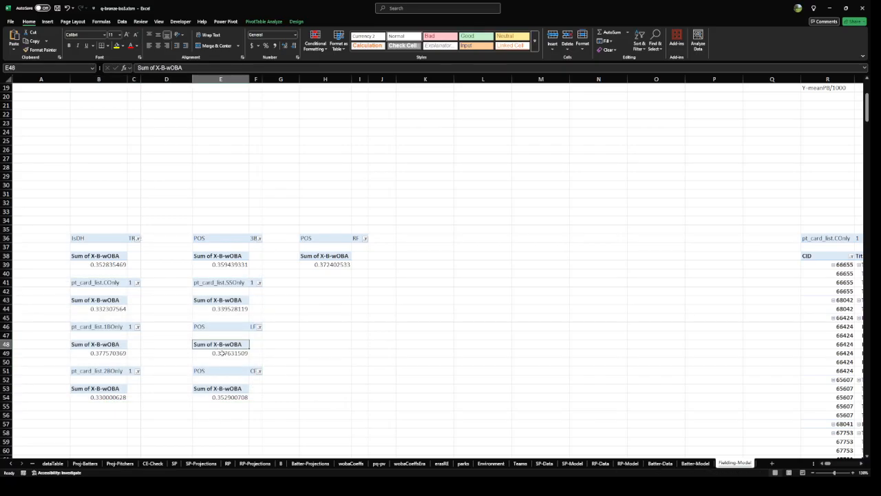
pyautogui.click(222, 352)
pyautogui.click(264, 21)
pyautogui.click(482, 41)
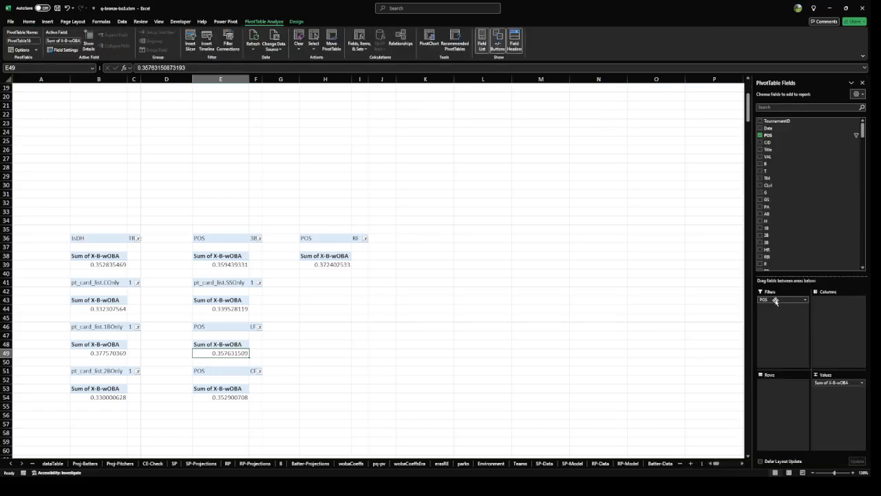
# Replace the POS filter of the LF pivot table with the F_POS field, filtered to 7
pyautogui.click(790, 107)
pyautogui.scroll(-10, 795, 173)
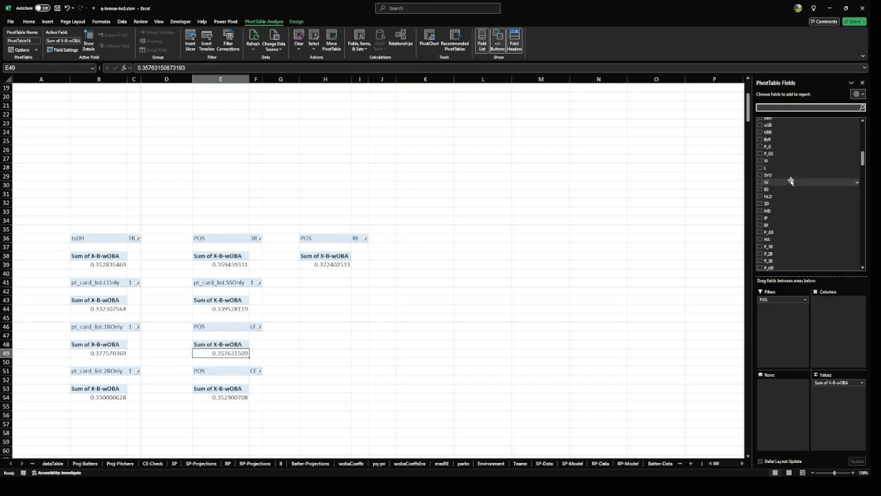
pyautogui.scroll(-10, 790, 181)
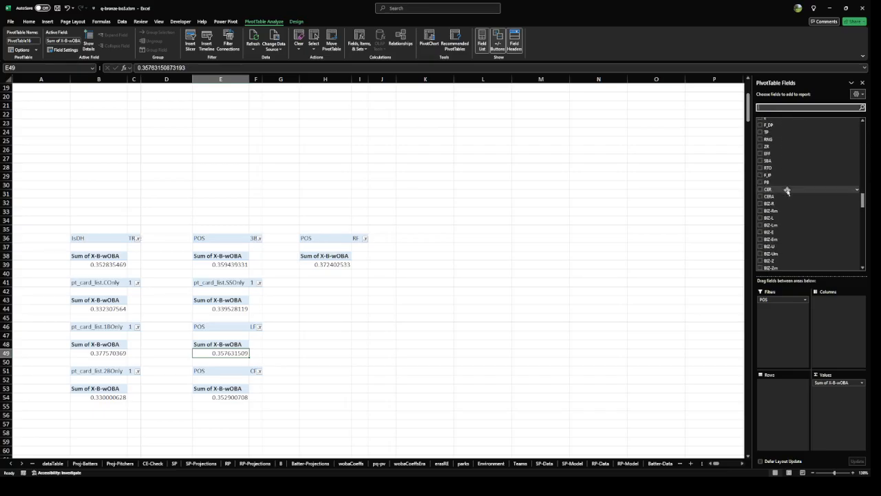
pyautogui.scroll(-10, 786, 189)
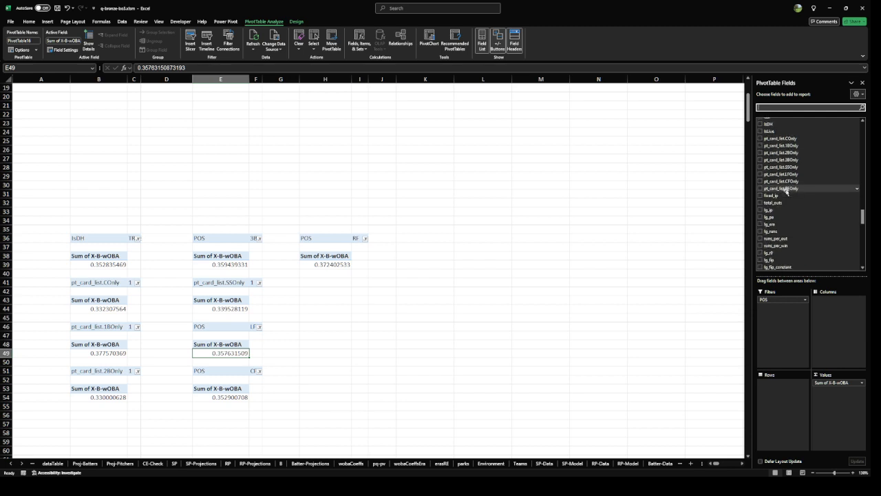
pyautogui.scroll(10, 786, 191)
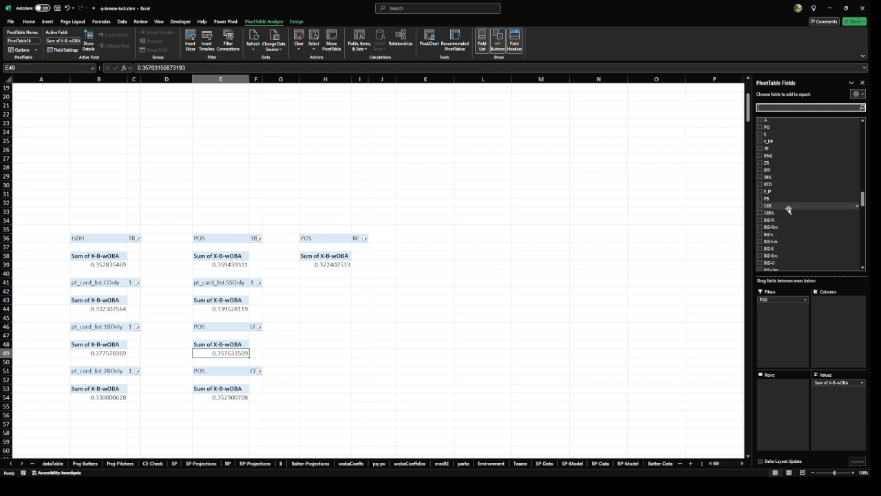
pyautogui.scroll(3, 788, 209)
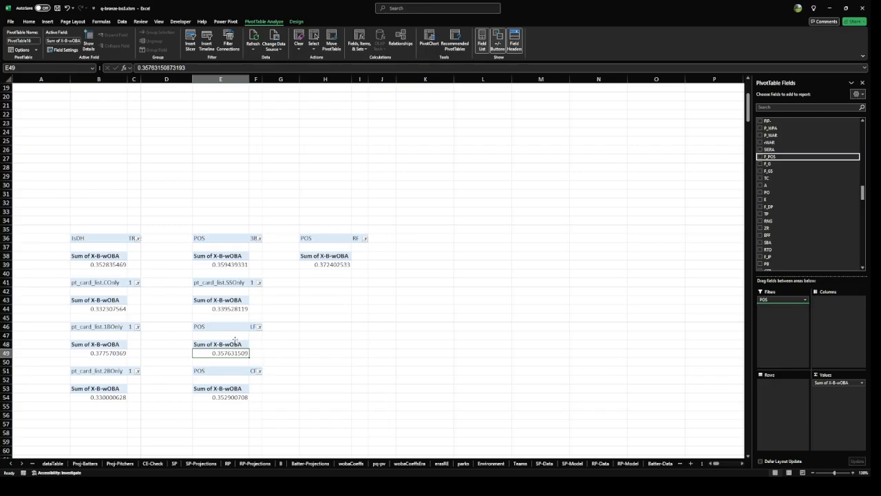
pyautogui.hotkey('ctrl', 's')
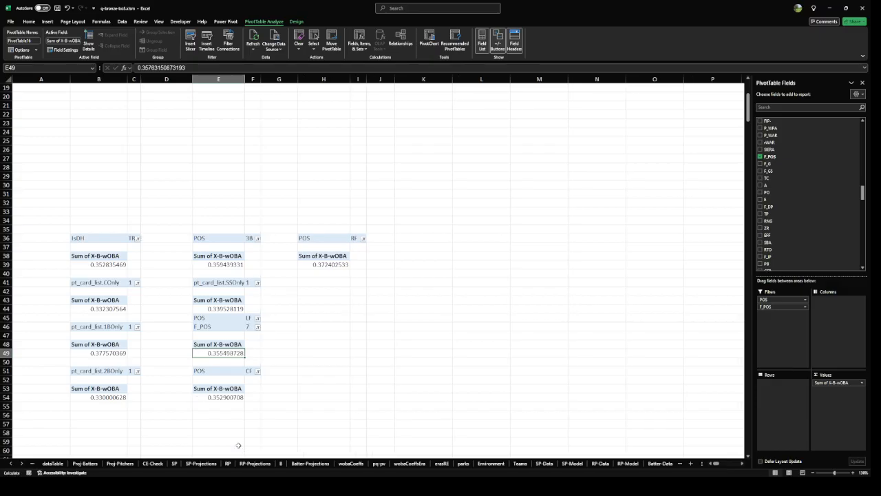
pyautogui.moveTo(764, 299); pyautogui.dragTo(782, 193)
pyautogui.click(366, 307)
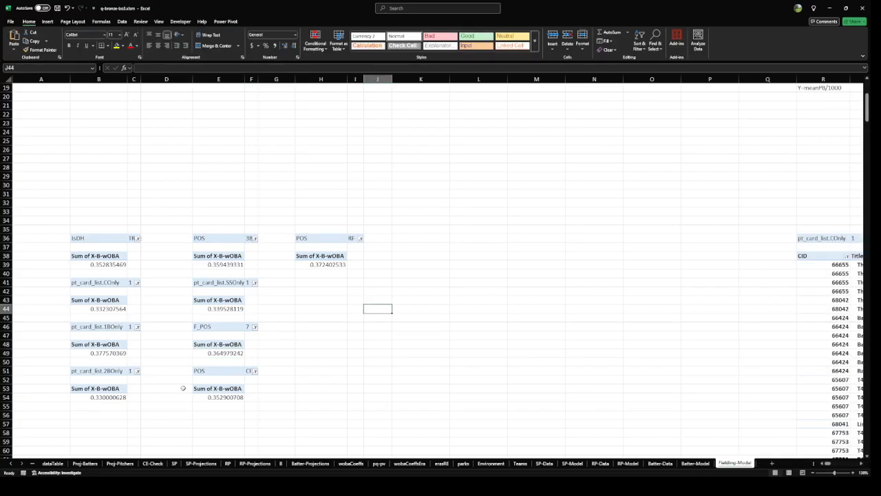
# Search the field list of the center-field (CF) Sum of X-B-wOBA pivot table for F_ fields
pyautogui.click(212, 396)
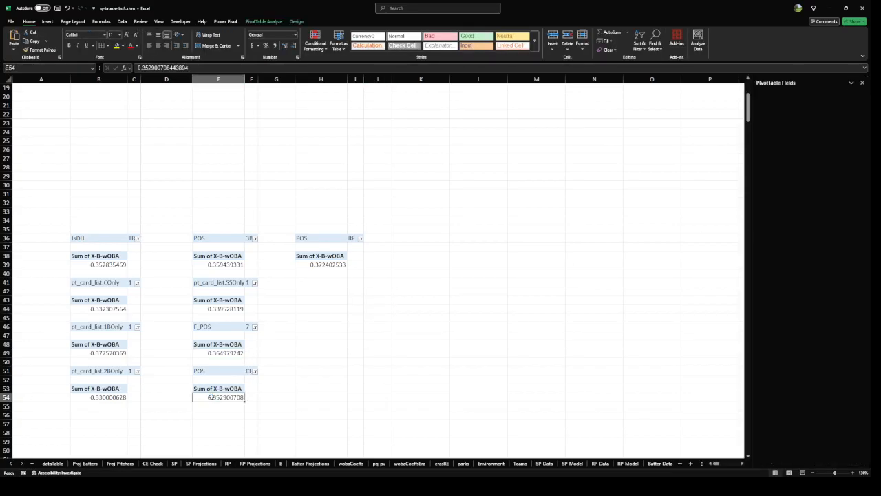
pyautogui.click(248, 371)
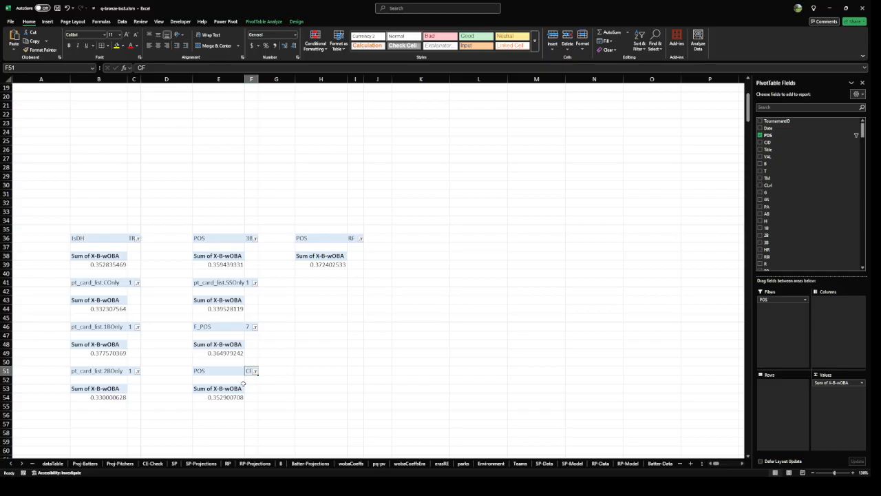
pyautogui.click(206, 400)
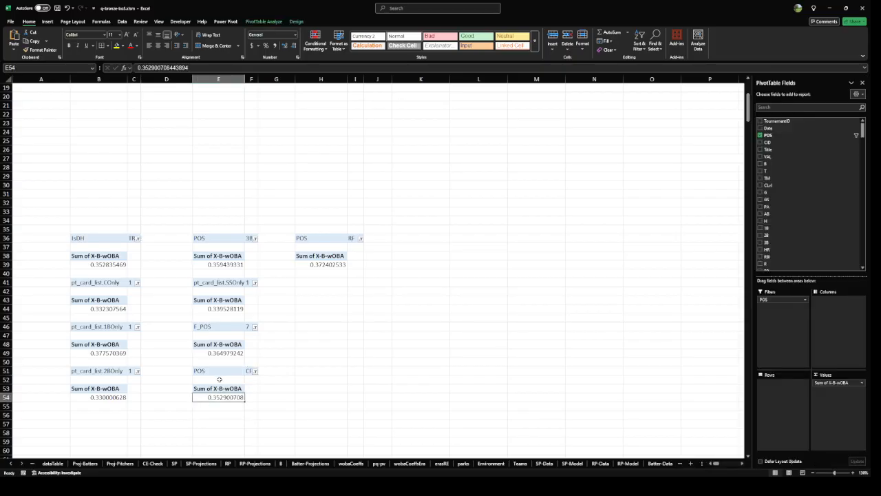
pyautogui.keyDown('ctrl'); pyautogui.click(250, 370); pyautogui.keyUp('ctrl')
pyautogui.click(223, 398)
pyautogui.click(781, 107)
pyautogui.write('F_')
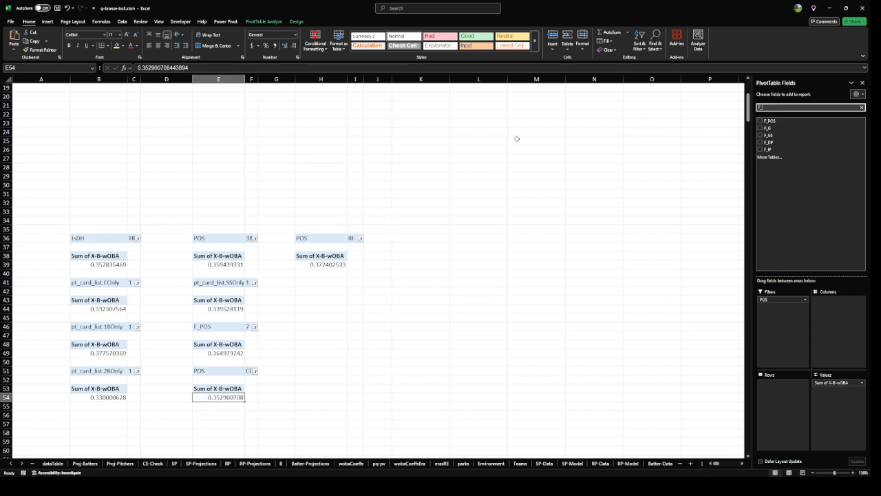
# Replace the POS filter of the CF pivot table with the F_POS field, filtered to 8
pyautogui.keyDown('ctrl'); pyautogui.scroll(3, 517, 139); pyautogui.keyUp('ctrl')
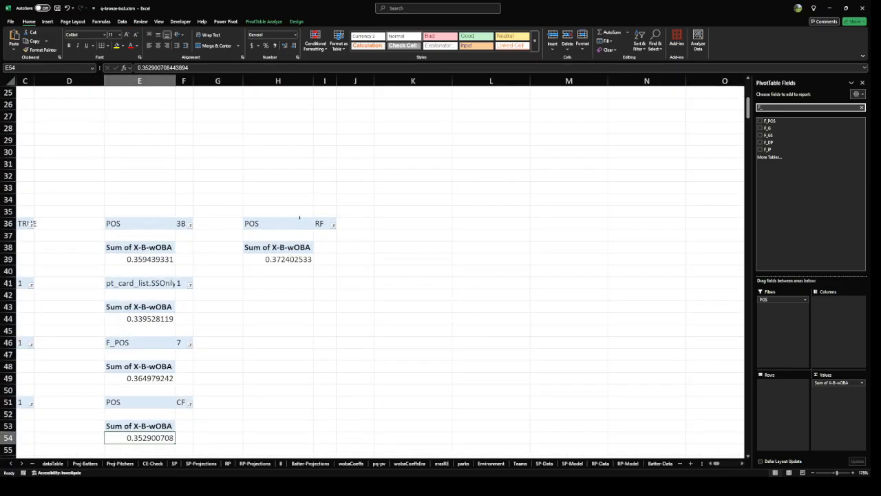
pyautogui.click(270, 300)
pyautogui.hotkey('ctrl', 'pagedown')
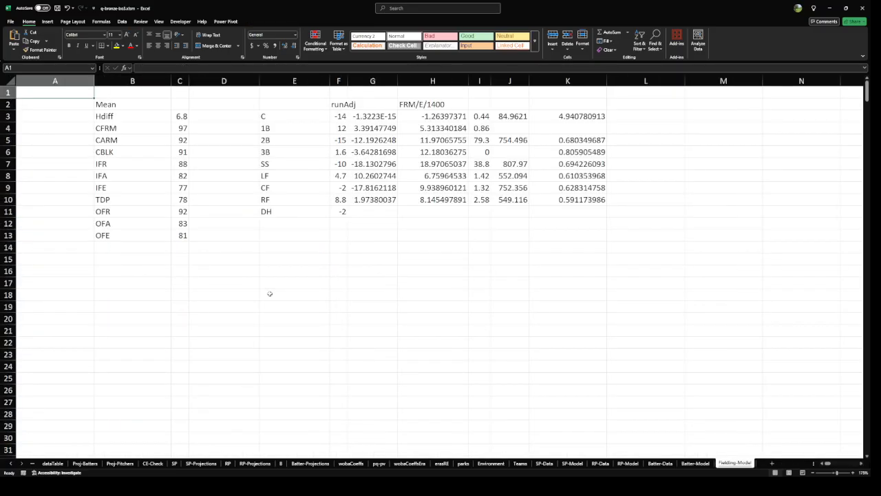
pyautogui.scroll(-11, 238, 260)
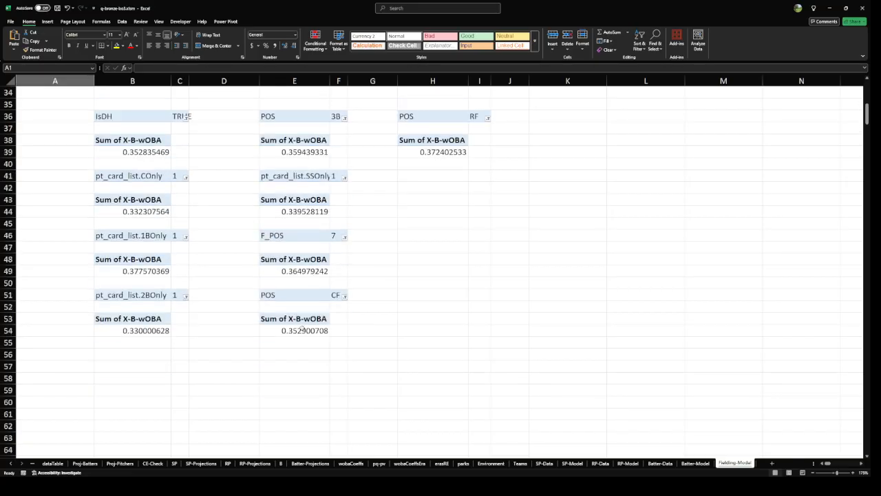
pyautogui.click(298, 329)
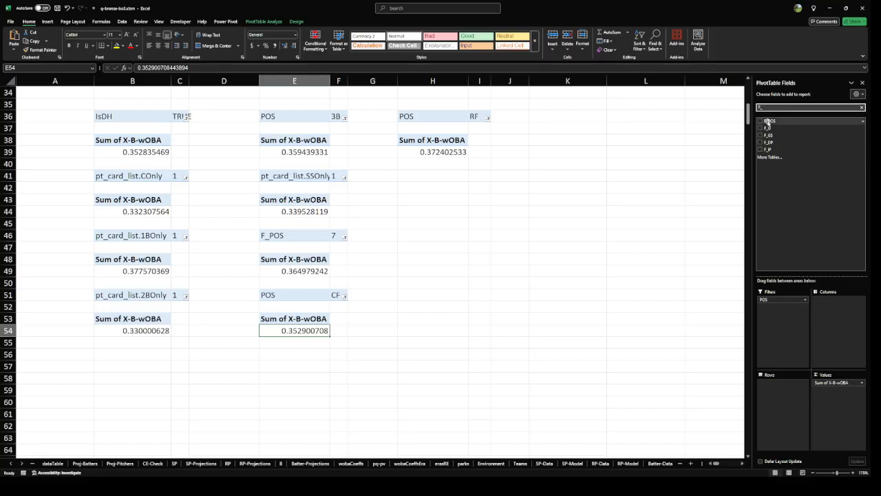
pyautogui.moveTo(769, 121); pyautogui.dragTo(780, 206)
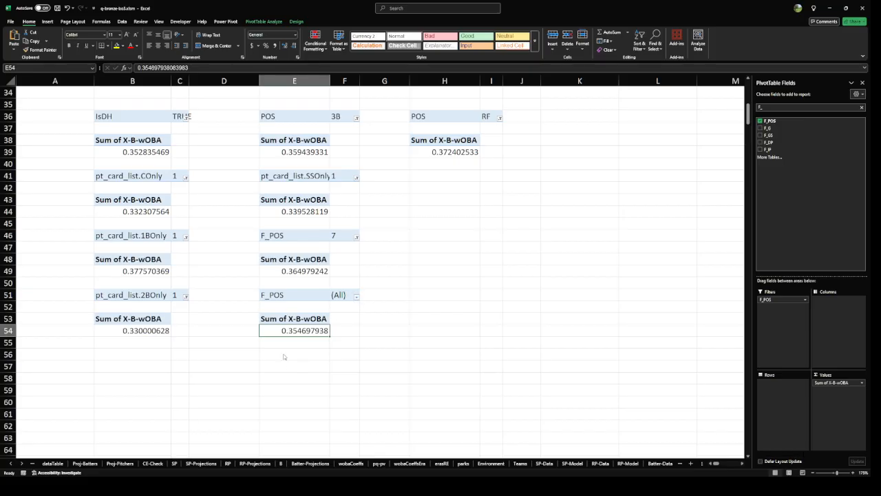
pyautogui.click(403, 367)
# Replace the POS filter of the right-field (RF) pivot table with the F_POS field, filtered to 9
pyautogui.click(442, 146)
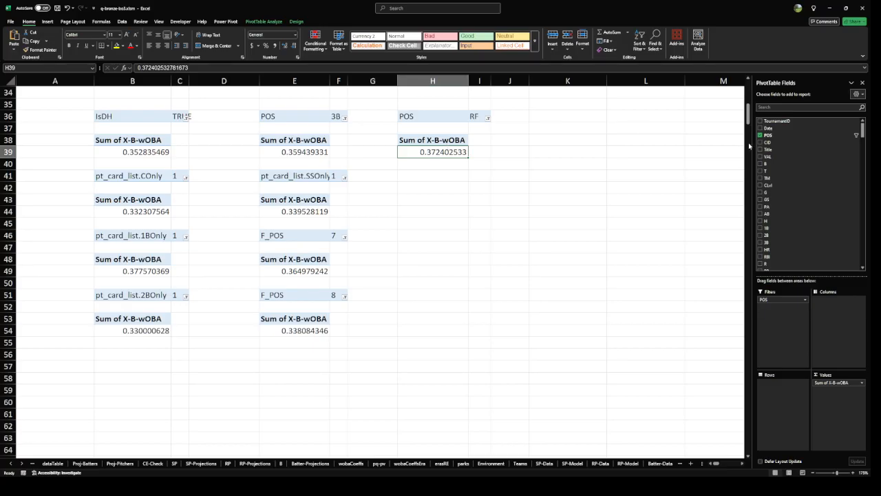
pyautogui.click(778, 108)
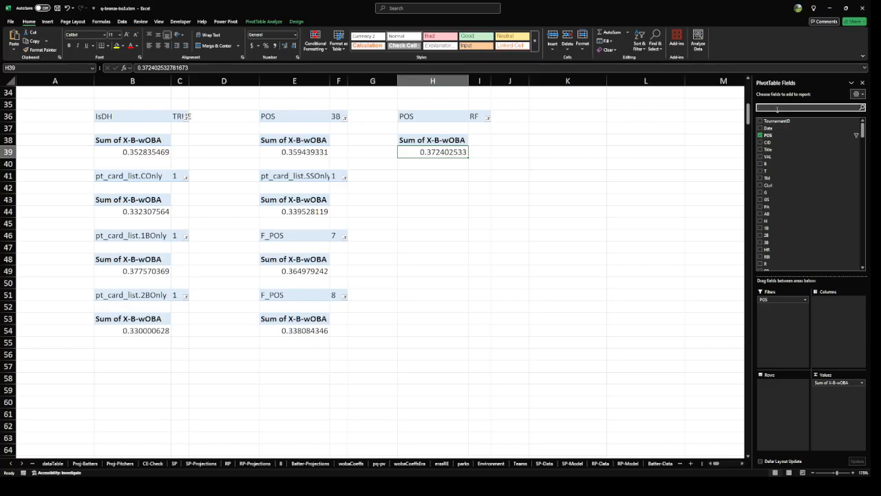
pyautogui.write('F_')
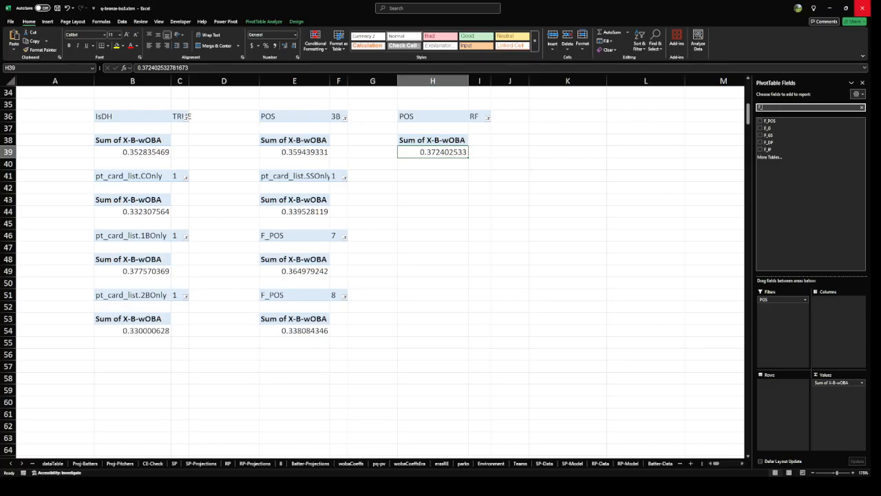
pyautogui.moveTo(772, 122); pyautogui.dragTo(785, 305)
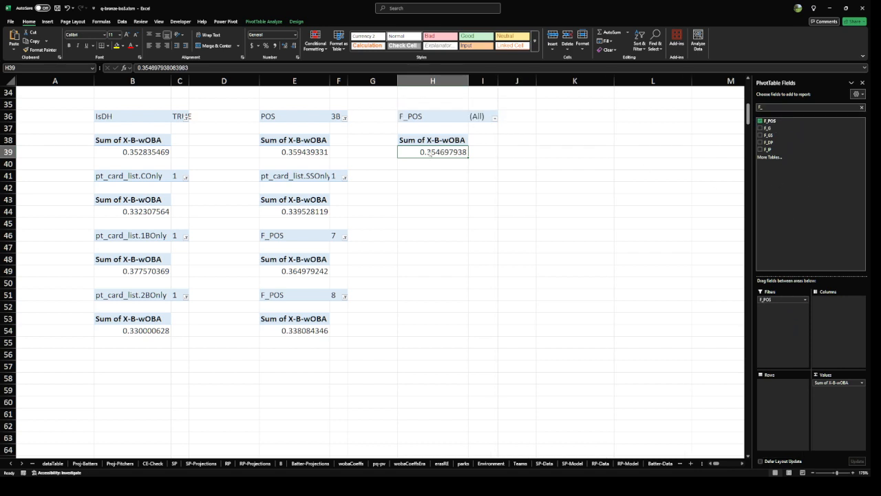
pyautogui.click(470, 237)
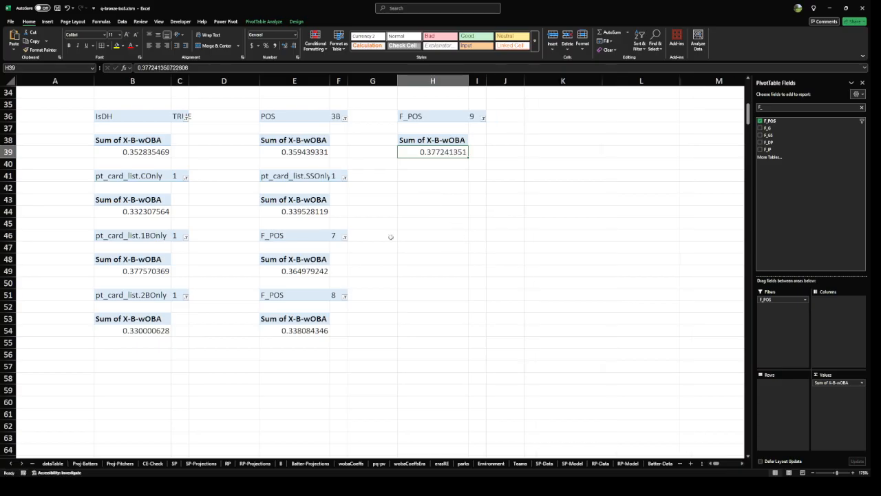
# Replace the POS filter of the third-base (3B) pivot table with the F_POS field, filtered to 5
pyautogui.click(295, 142)
pyautogui.click(773, 108)
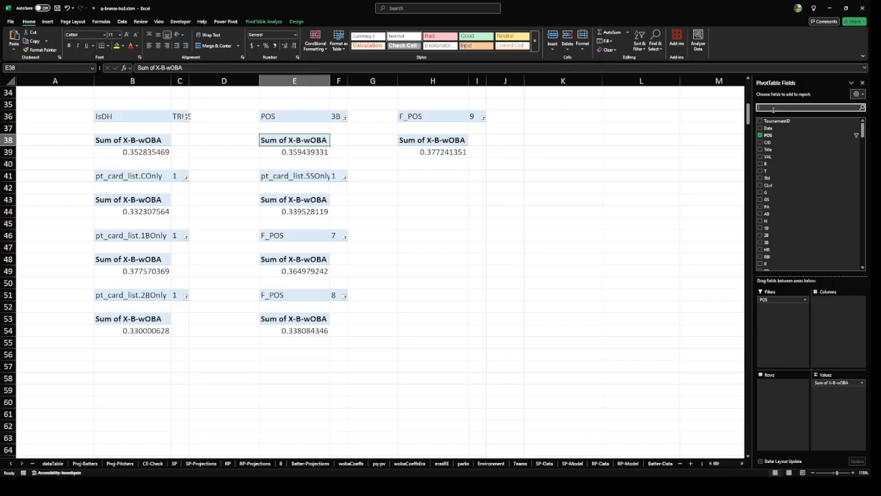
pyautogui.write('F_')
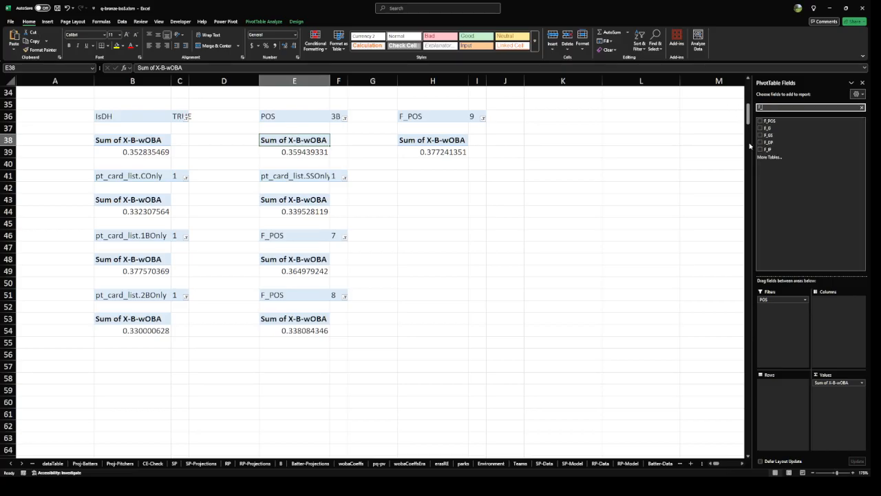
pyautogui.moveTo(769, 121); pyautogui.dragTo(792, 198)
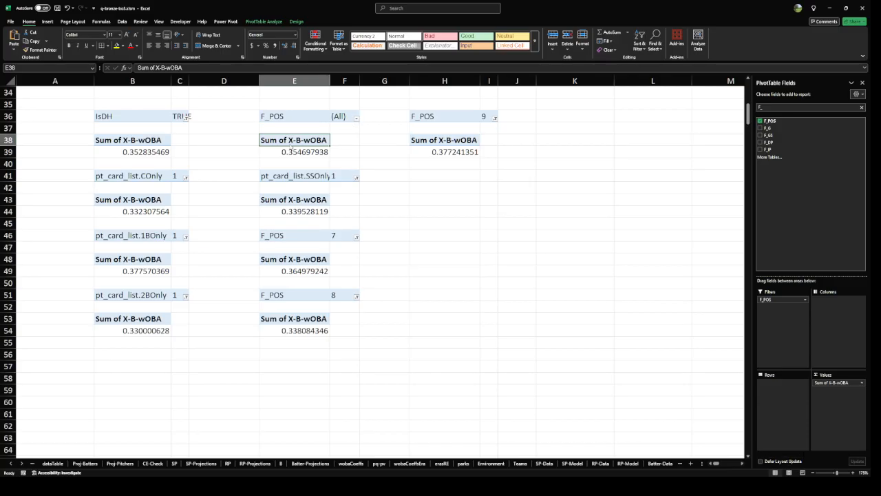
pyautogui.click(331, 239)
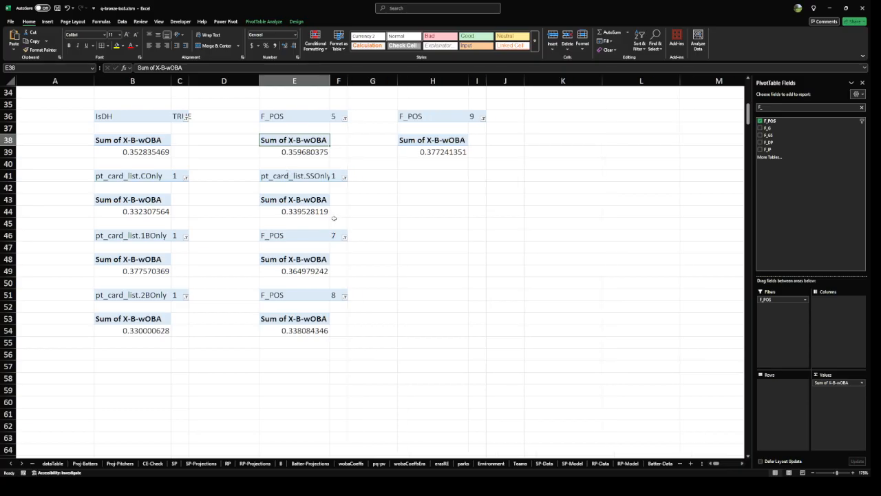
pyautogui.click(448, 210)
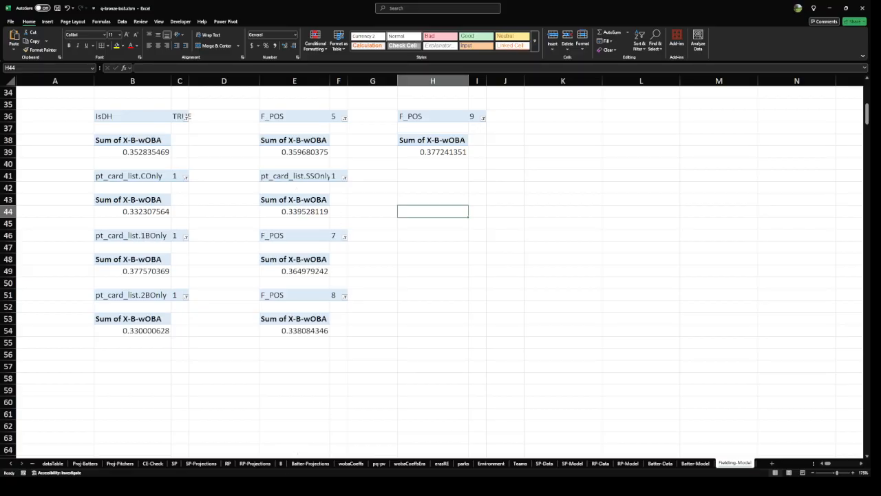
# Examine the vR first-base (Learn1B) rankings on the Batter-Projections sheet, highlighting the card in row 77 across its value columns
pyautogui.click(300, 462)
pyautogui.click(286, 258)
pyautogui.scroll(-17, 269, 317)
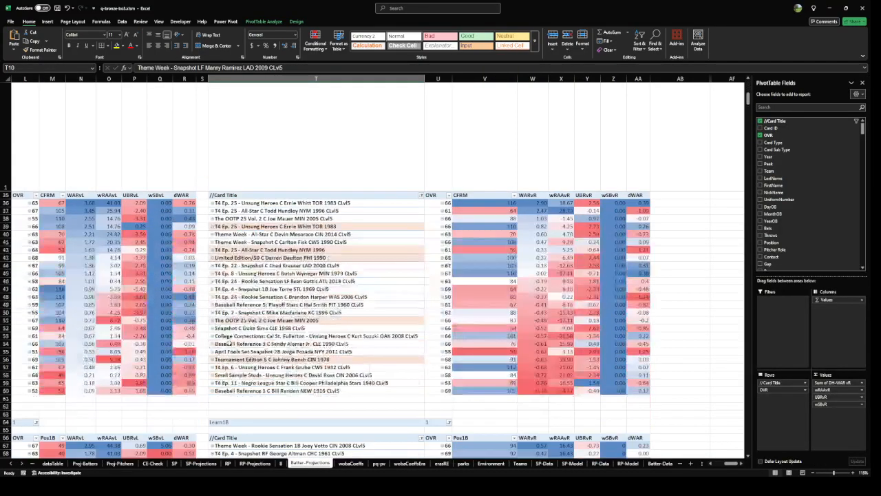
pyautogui.scroll(-2, 255, 331)
pyautogui.click(276, 302)
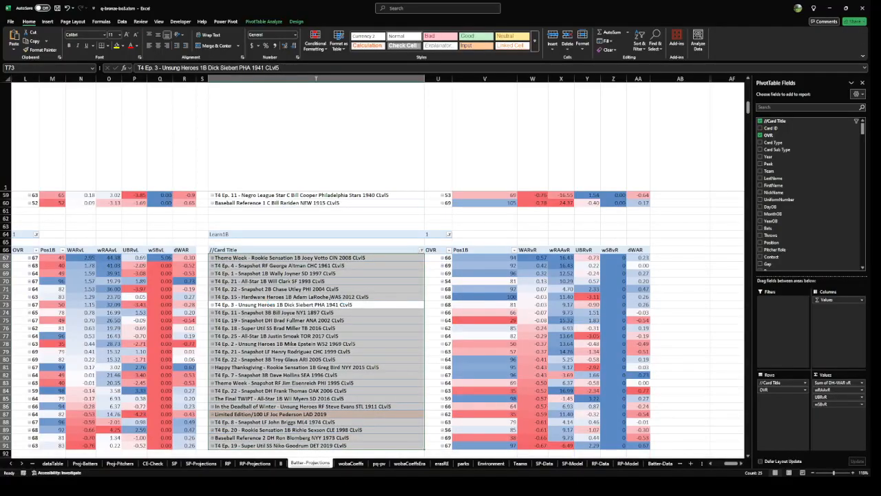
pyautogui.moveTo(293, 335); pyautogui.dragTo(636, 333)
pyautogui.press('Left')
pyautogui.press('Left')
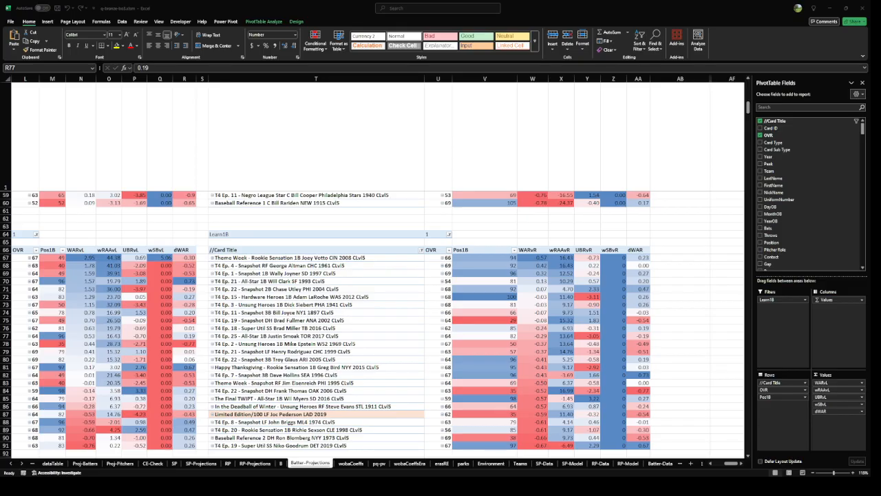
pyautogui.hotkey('alt', 'Tab')
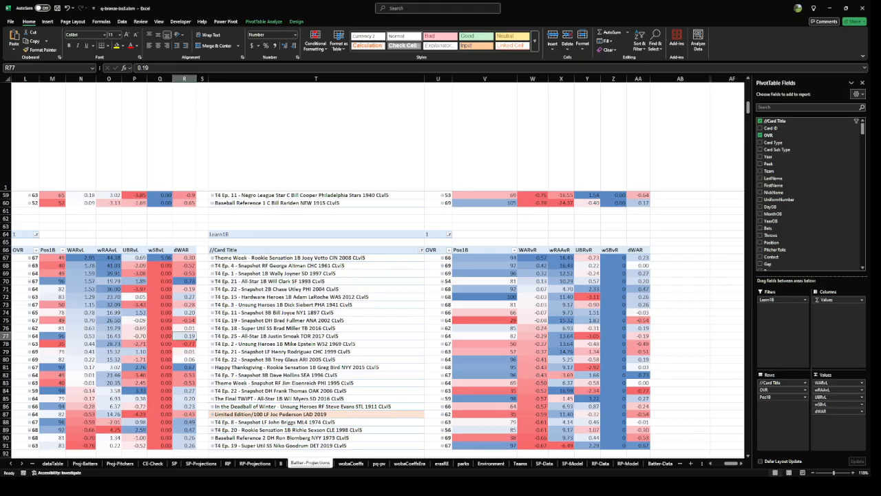
# Review the vR values of the first-base cards in rows 73 and 77 again, and return to column A of row 67
pyautogui.click(291, 305)
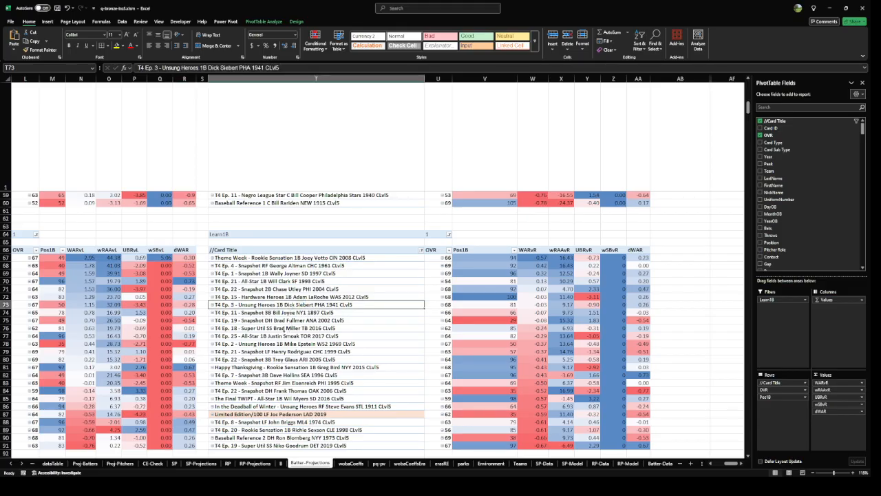
pyautogui.moveTo(284, 335); pyautogui.dragTo(638, 335)
pyautogui.press('Left')
pyautogui.press('Left')
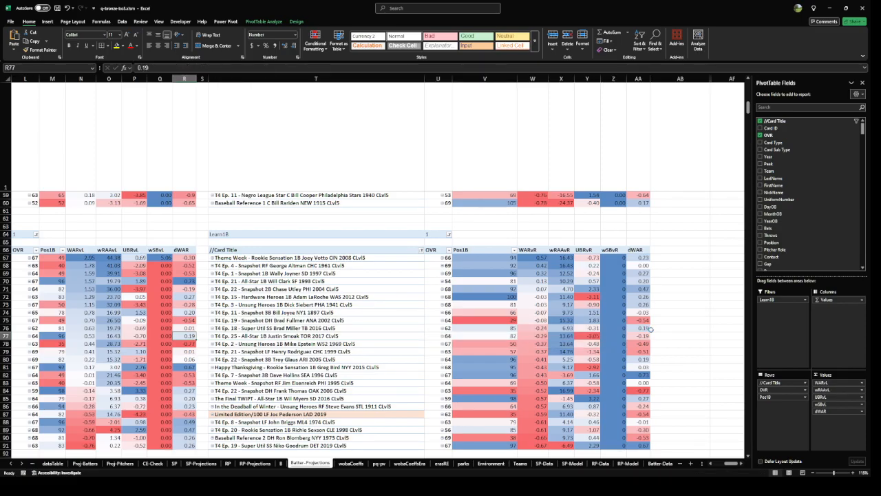
pyautogui.click(512, 298)
pyautogui.click(541, 259)
pyautogui.hotkey('ctrl', 'Left')
pyautogui.hotkey('ctrl', 'Left')
pyautogui.hotkey('ctrl', 'Left')
pyautogui.hotkey('ctrl', 'Left')
pyautogui.hotkey('ctrl', 'Left')
pyautogui.hotkey('ctrl', 'Left')
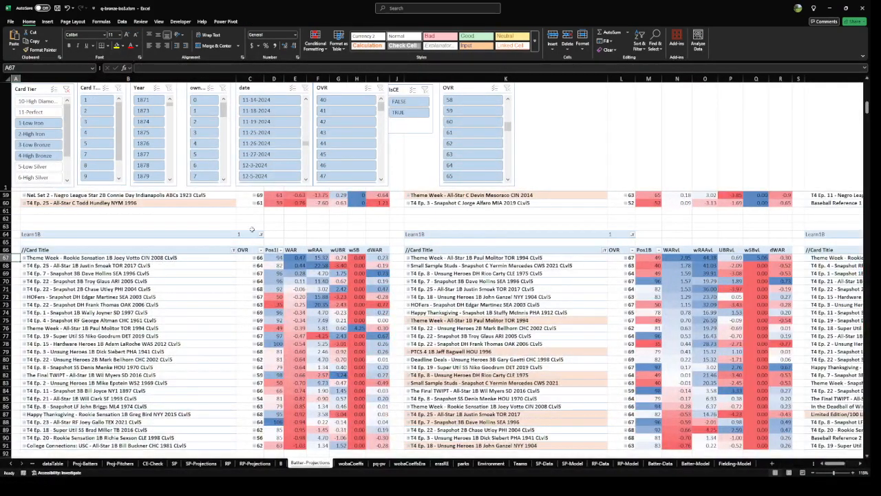
# Refresh the Proj-Batters table query and highlight the leading overall first-base rows on the Batter-Projections sheet
pyautogui.click(84, 463)
pyautogui.click(176, 212)
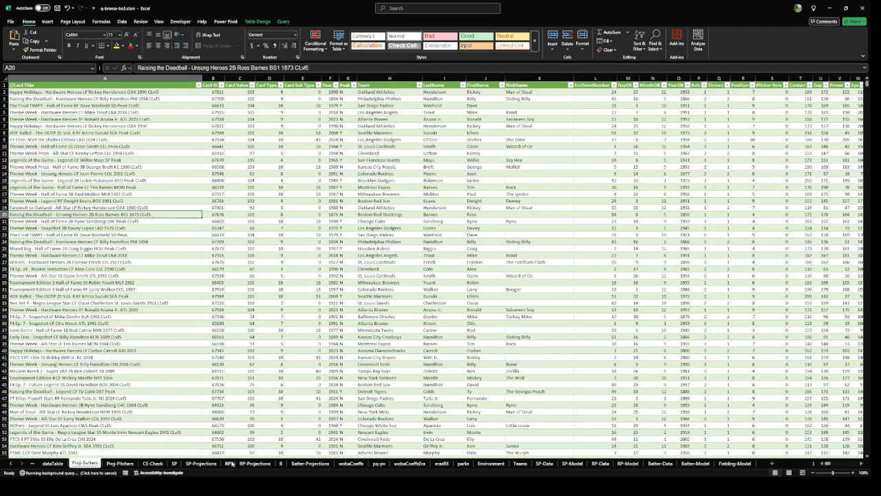
pyautogui.click(303, 463)
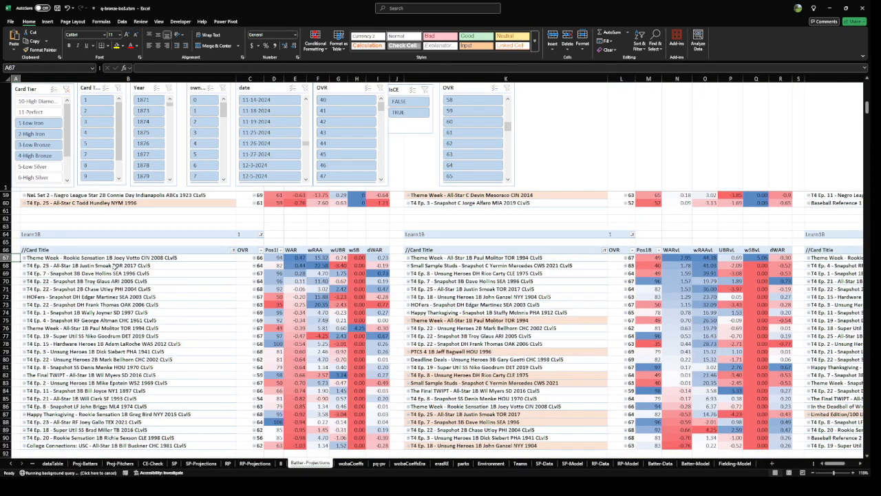
pyautogui.moveTo(114, 267); pyautogui.dragTo(378, 249)
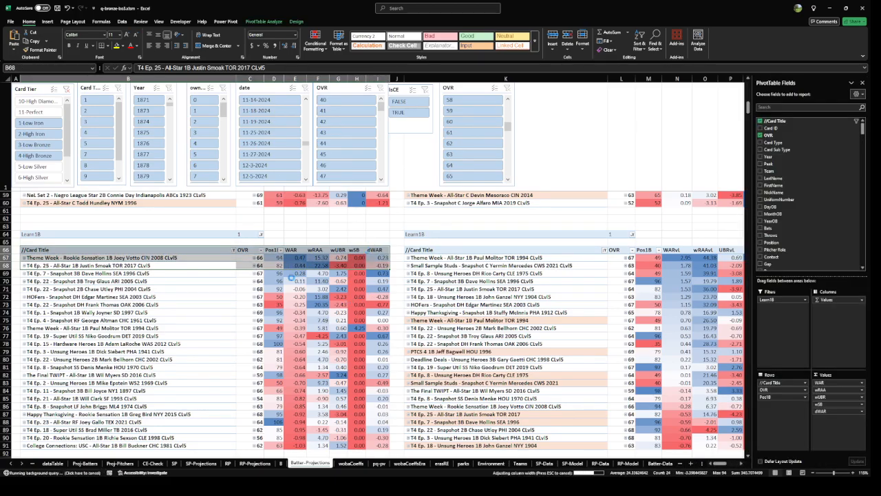
pyautogui.hotkey('alt', 'Tab')
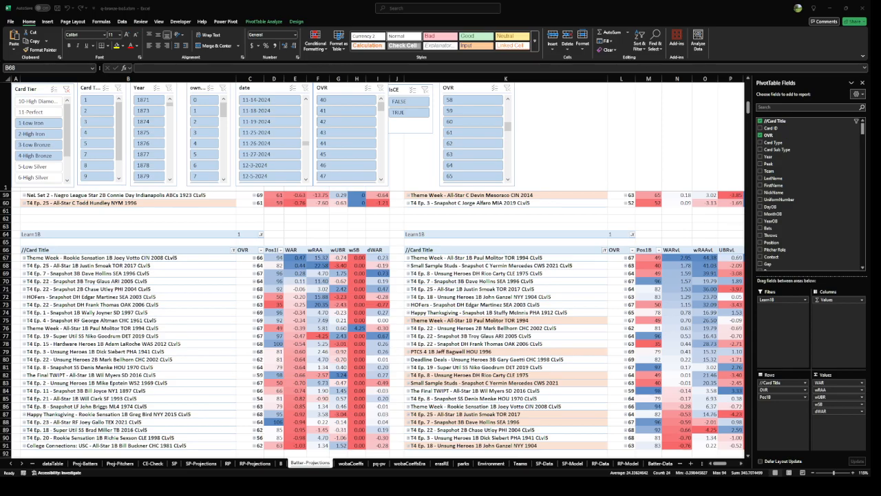
# Examine the starting pitcher rankings on the SP-Projections sheet, highlighting the September Studs card in row 13 across its projection columns
pyautogui.click(267, 485)
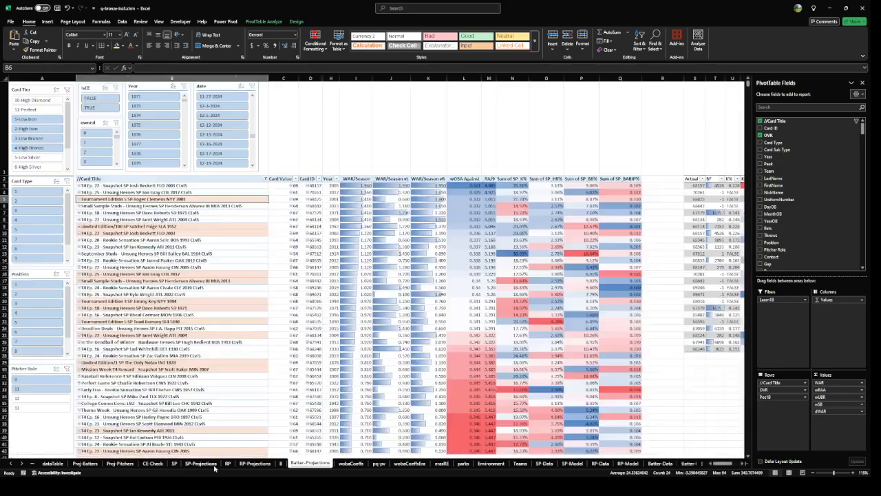
pyautogui.click(210, 464)
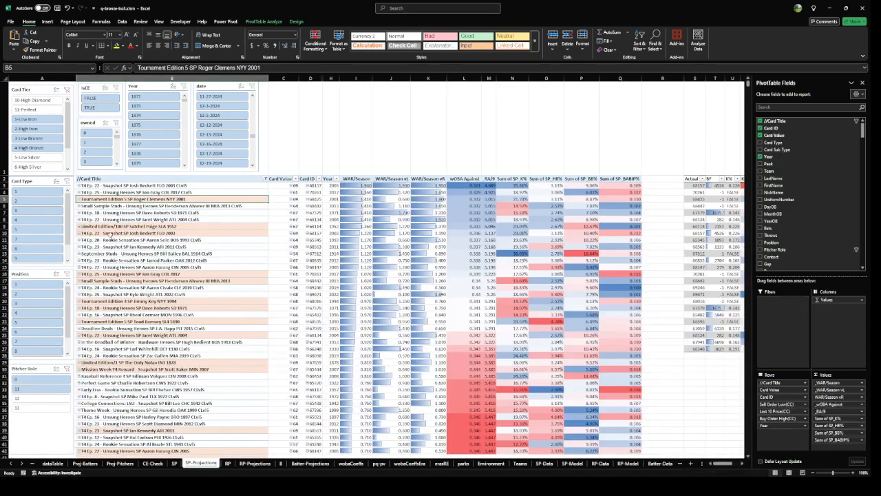
pyautogui.click(159, 191)
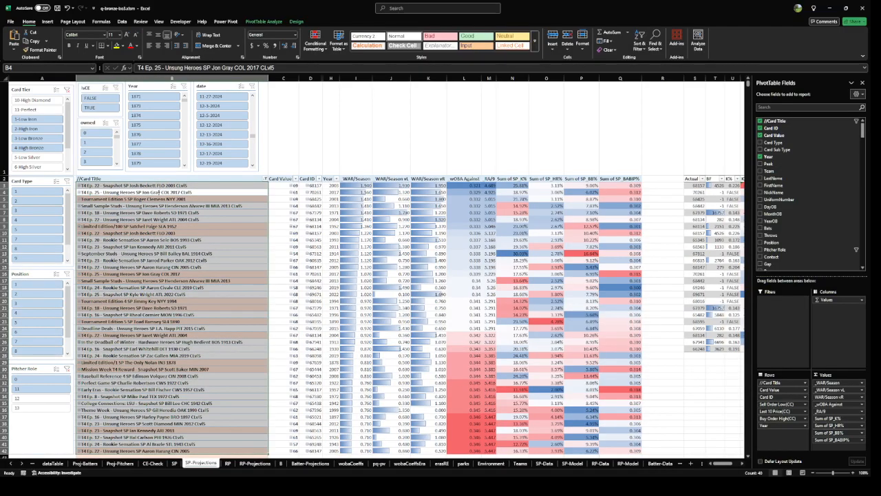
pyautogui.click(162, 199)
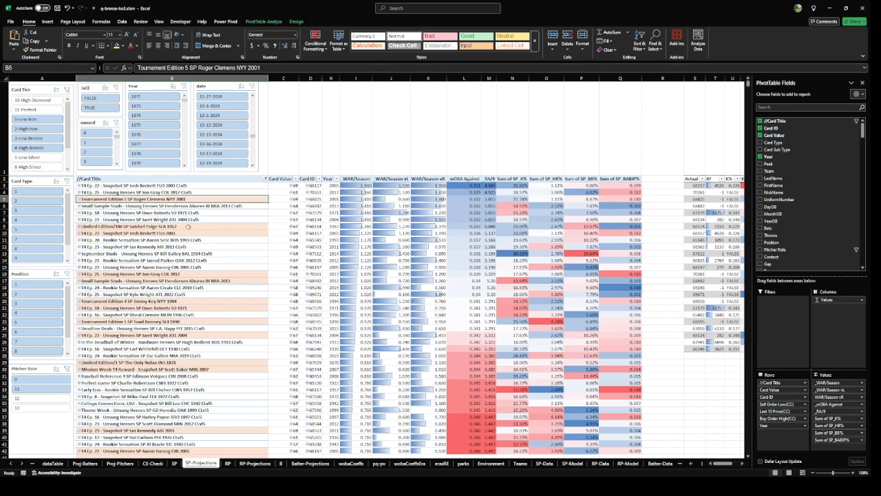
pyautogui.moveTo(182, 255); pyautogui.dragTo(616, 263)
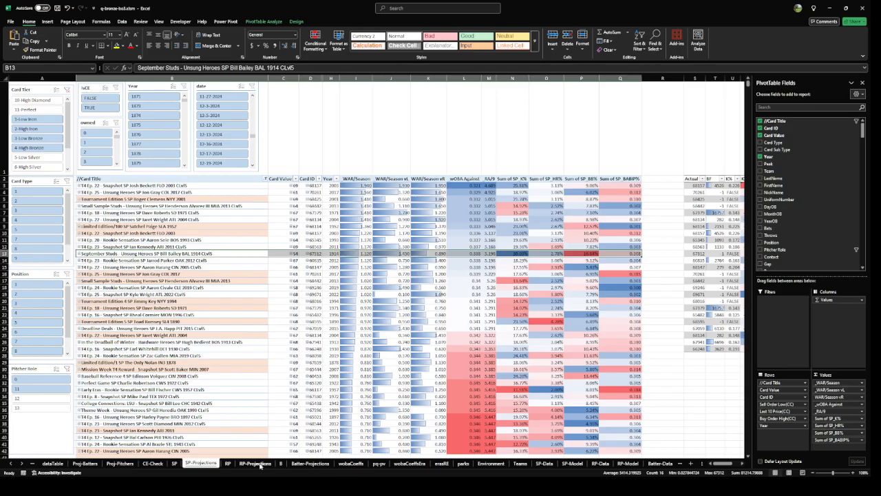
# Examine the overall batter rankings on the Batter-Projections sheet, highlighting the leading rows and the vL card titles
pyautogui.click(309, 462)
pyautogui.click(140, 289)
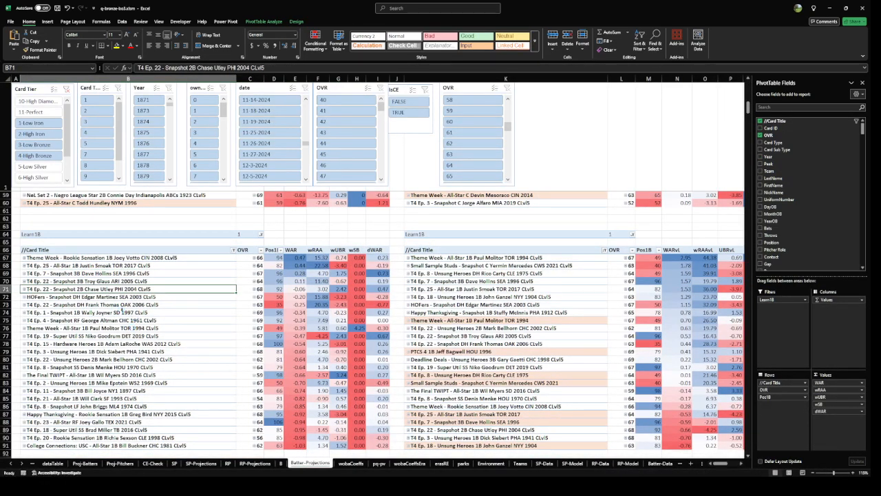
pyautogui.scroll(12, 159, 319)
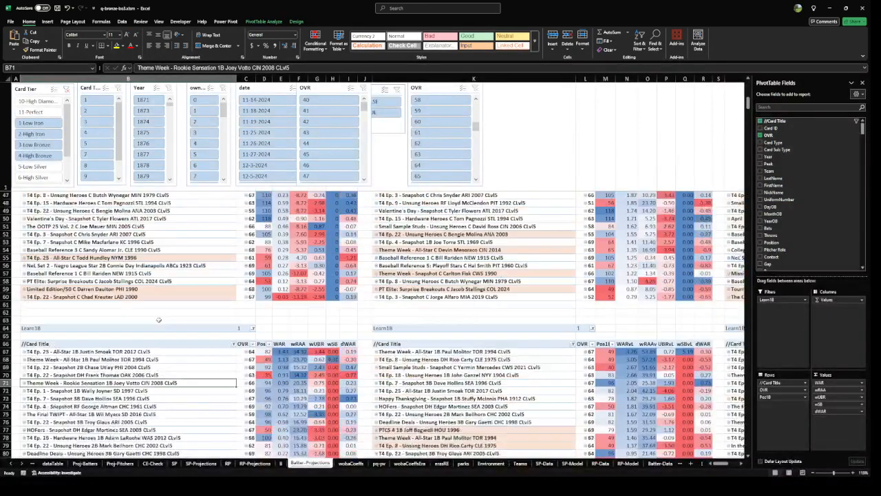
pyautogui.scroll(7, 181, 338)
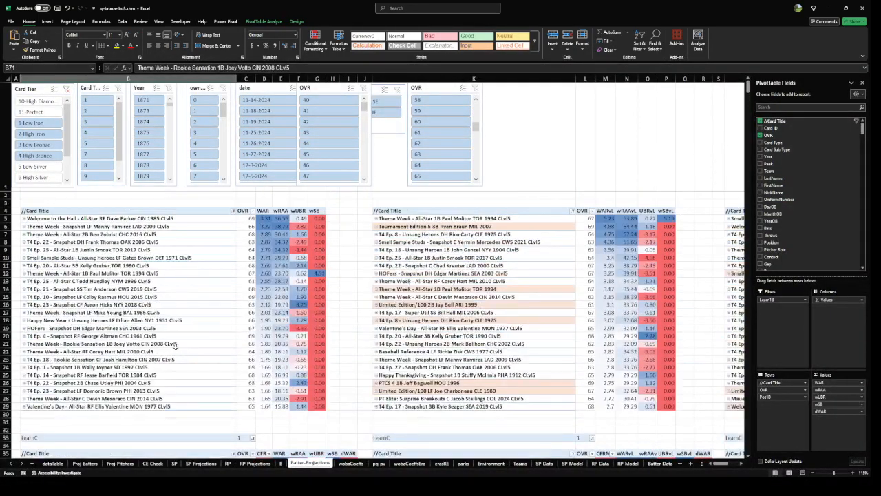
pyautogui.moveTo(135, 218); pyautogui.dragTo(619, 225)
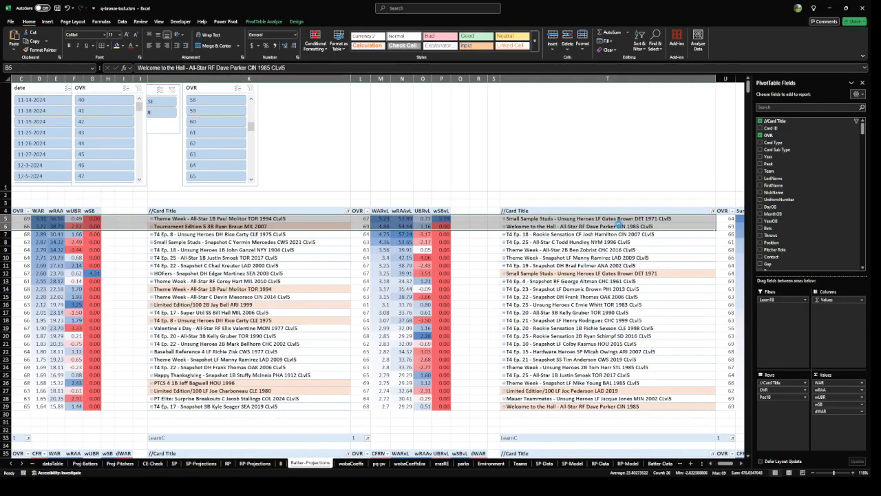
pyautogui.click(234, 227)
pyautogui.click(248, 231)
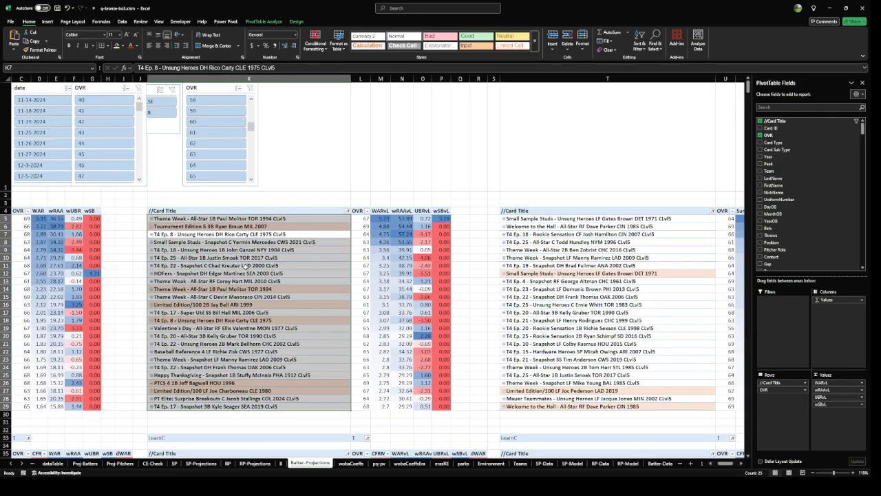
# Examine the catcher (LearnC) rankings, highlighting the vL card titles and the values in row 36 across to the vR table
pyautogui.scroll(-10, 245, 264)
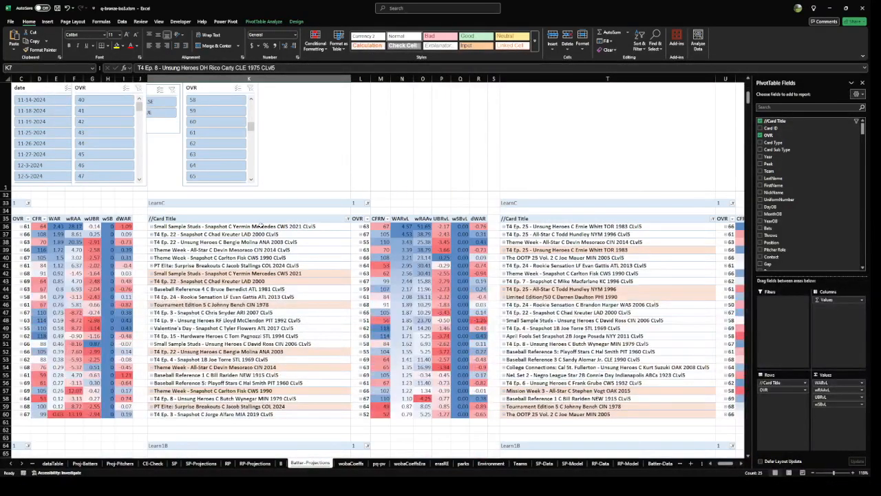
pyautogui.click(259, 226)
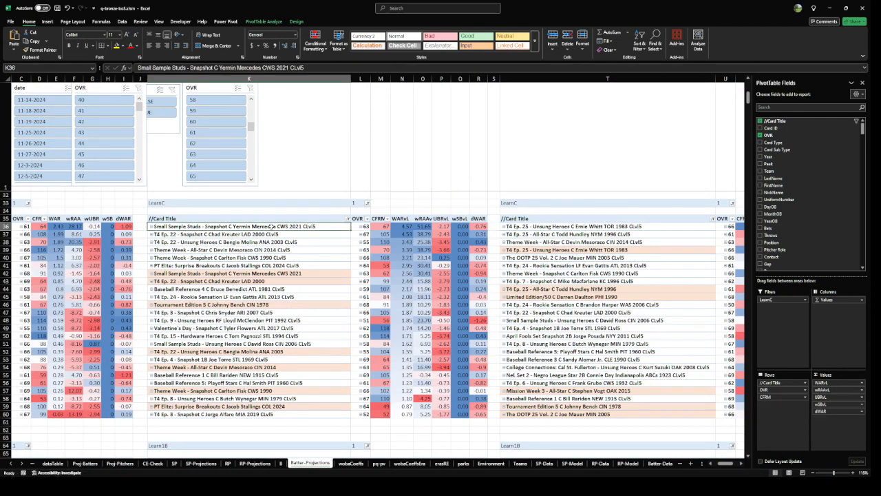
pyautogui.moveTo(272, 227); pyautogui.dragTo(272, 227)
pyautogui.click(250, 238)
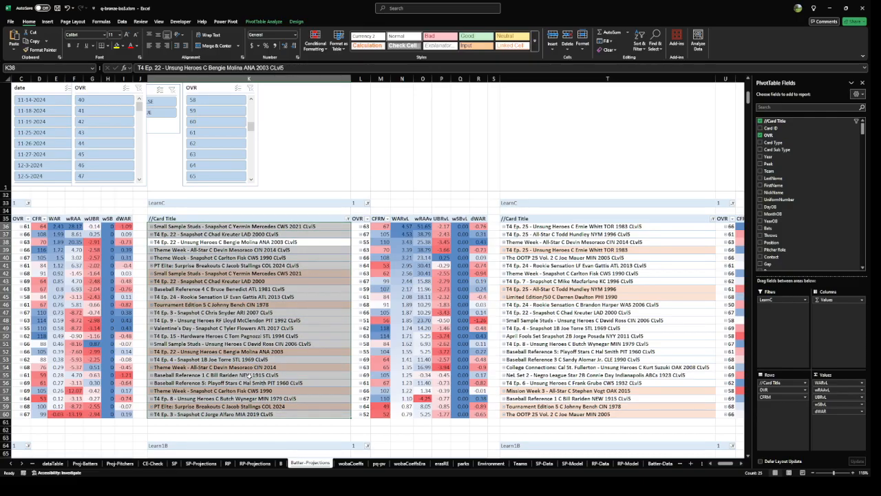
pyautogui.moveTo(400, 226); pyautogui.dragTo(742, 226)
# Compare the vL and vR first-base (Learn1B) rankings and select the leading vR card in row 67
pyautogui.scroll(-6, 267, 293)
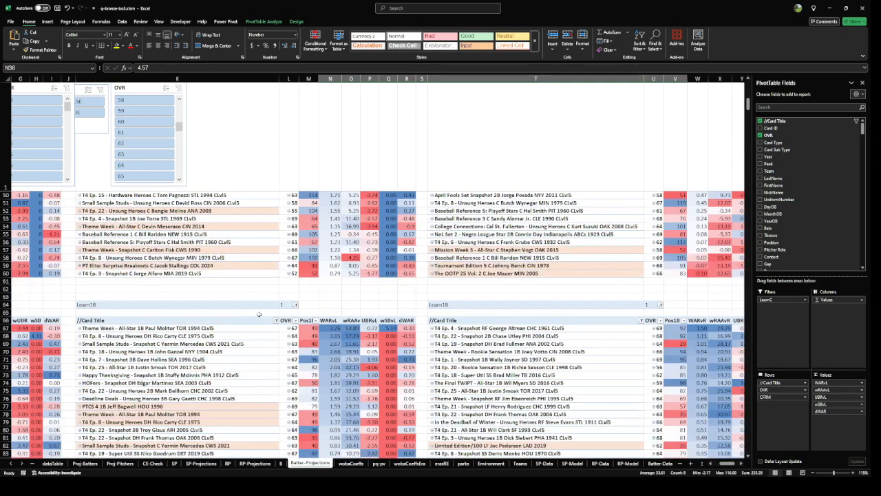
pyautogui.scroll(1, 258, 314)
pyautogui.scroll(-4, 257, 315)
pyautogui.scroll(1, 254, 308)
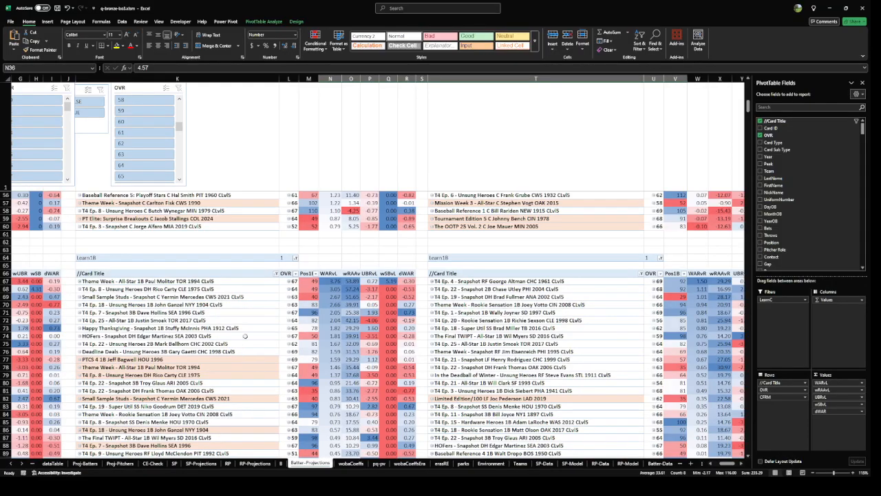
pyautogui.click(495, 274)
pyautogui.moveTo(495, 281)
pyautogui.mouseDown()
pyautogui.moveTo(709, 276)
pyautogui.moveTo(748, 284)
pyautogui.moveTo(503, 282)
pyautogui.mouseUp()
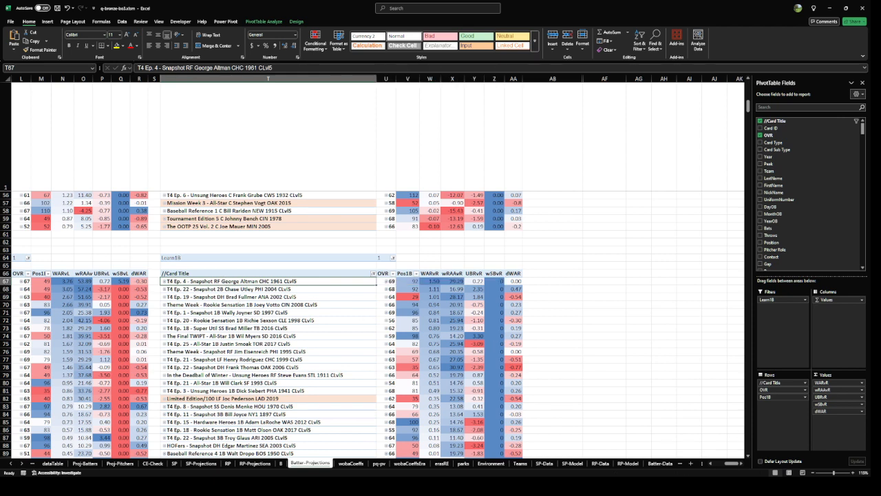
# Inspect the POW and HR% data on the Batter-Model sheet, opening the V4 maximum formula to check the range it covers
pyautogui.click(659, 463)
pyautogui.click(660, 465)
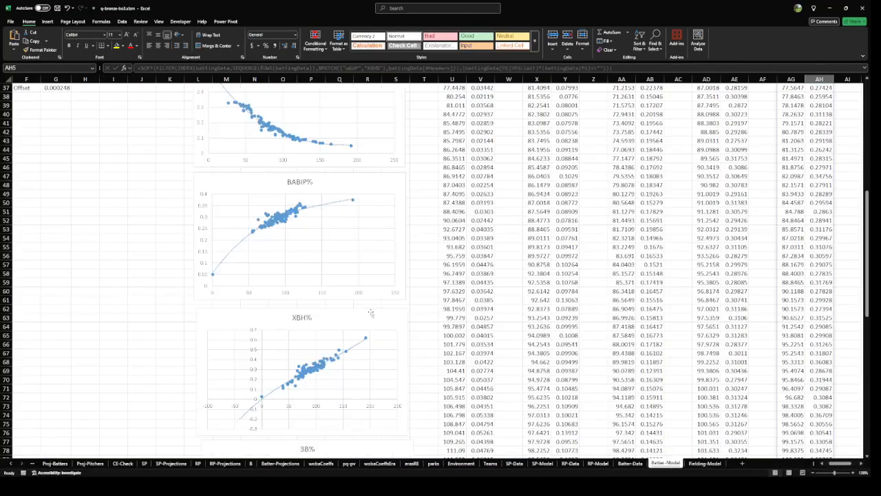
pyautogui.scroll(2, 443, 282)
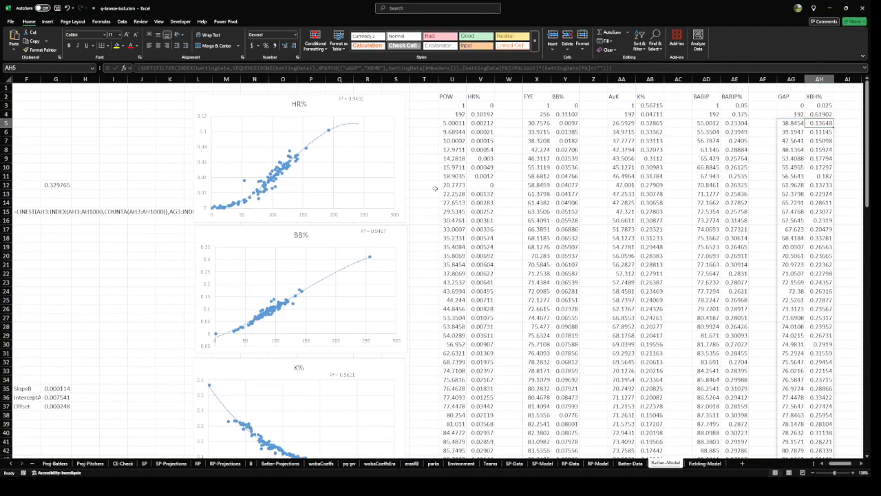
pyautogui.scroll(1, 414, 170)
pyautogui.scroll(1, 377, 176)
pyautogui.click(410, 129)
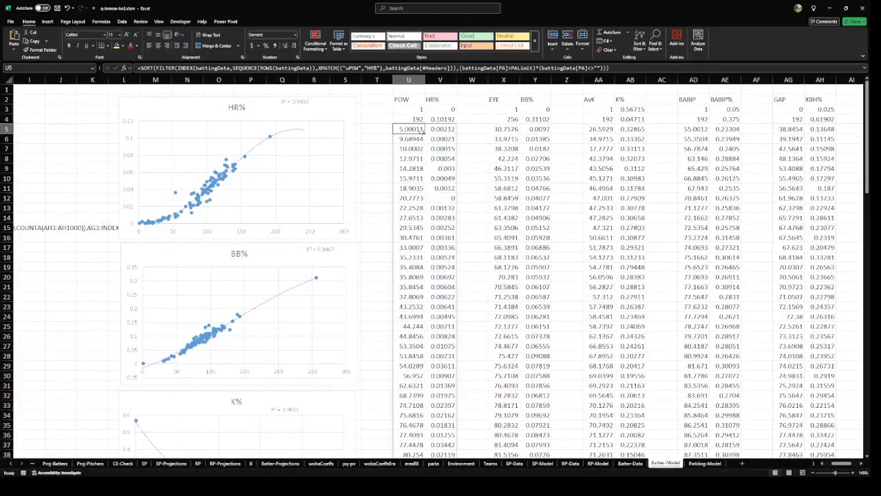
pyautogui.click(441, 119)
pyautogui.click(200, 68)
pyautogui.scroll(-20, 346, 245)
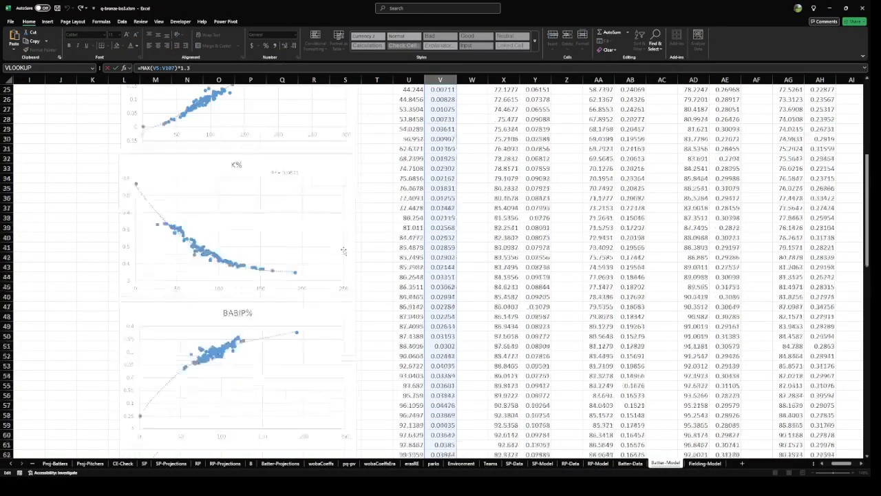
pyautogui.scroll(20, 346, 244)
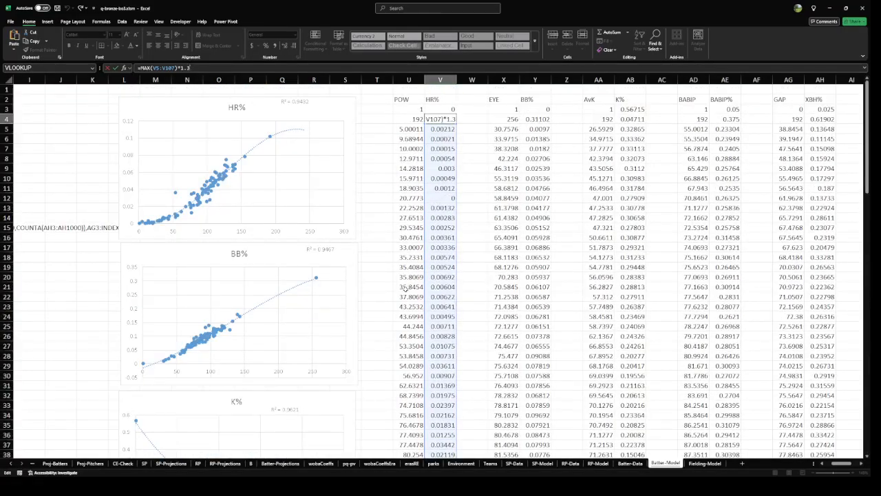
# Inspect the BB% data and open the maximum formula in Y4 to check its range against the column's last data rows
pyautogui.click(535, 130)
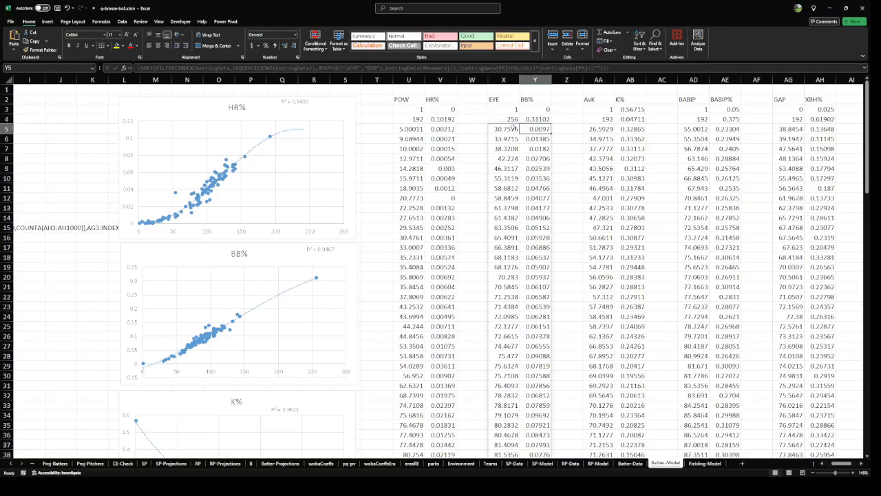
pyautogui.click(539, 120)
pyautogui.click(267, 69)
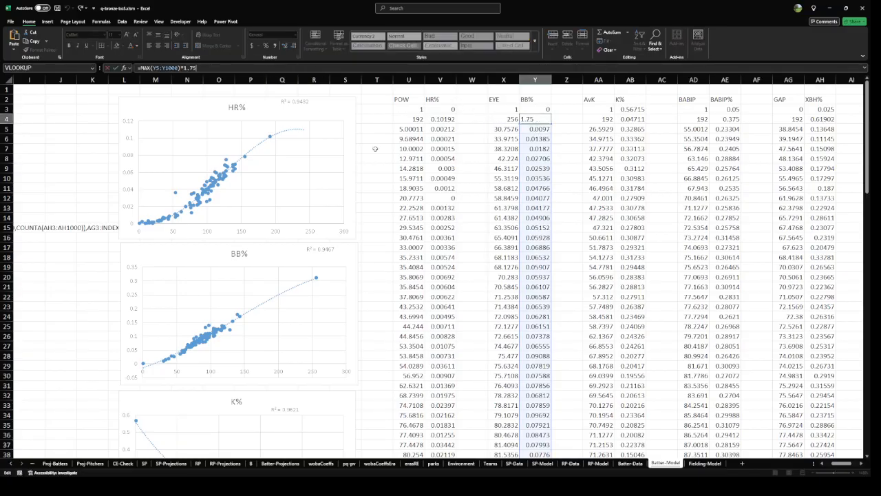
pyautogui.scroll(-20, 435, 295)
pyautogui.scroll(-7, 434, 294)
pyautogui.scroll(19, 427, 296)
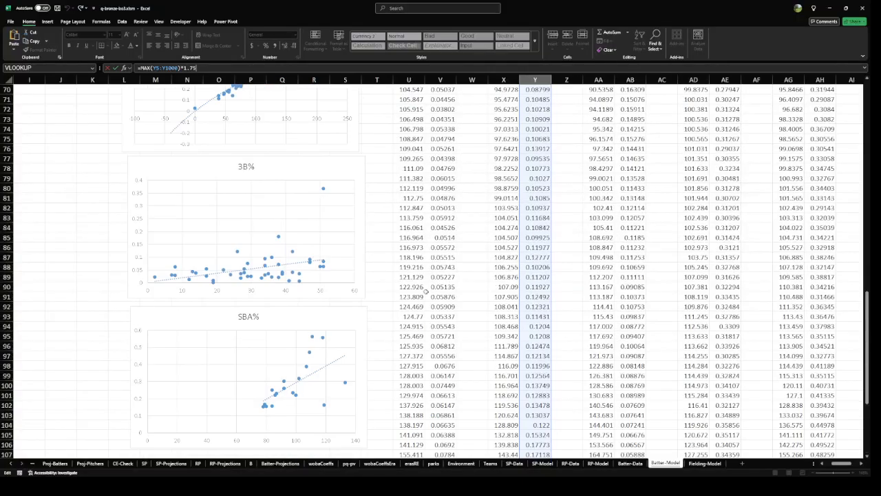
pyautogui.scroll(10, 419, 295)
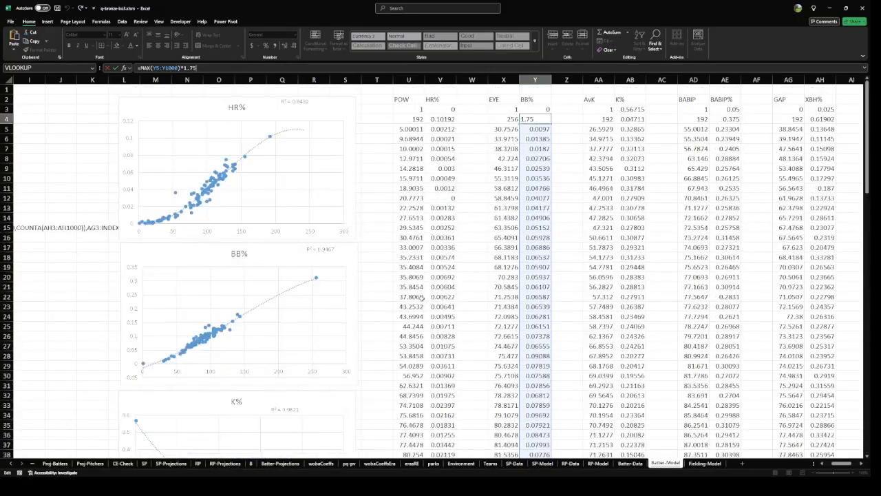
# Inspect the K% data and the minimum formula in AB4 down to the last rows, and view the BABIP formula in AD5
pyautogui.click(600, 128)
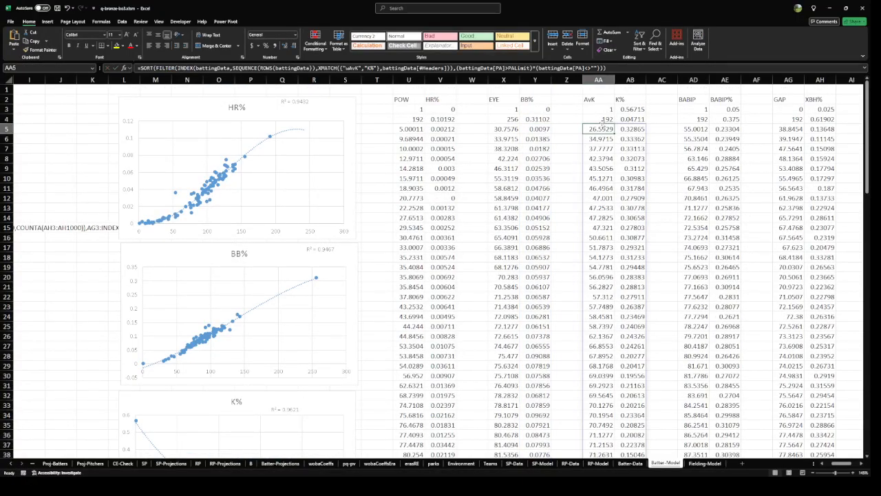
pyautogui.click(633, 120)
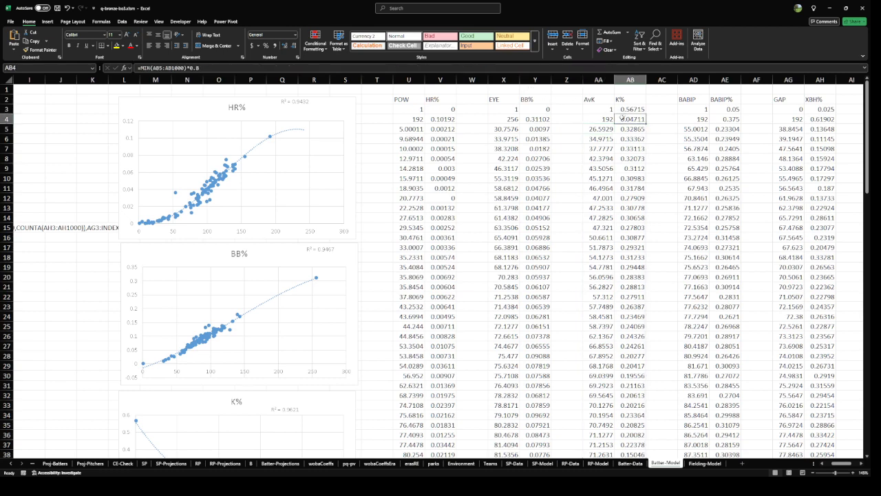
pyautogui.click(214, 67)
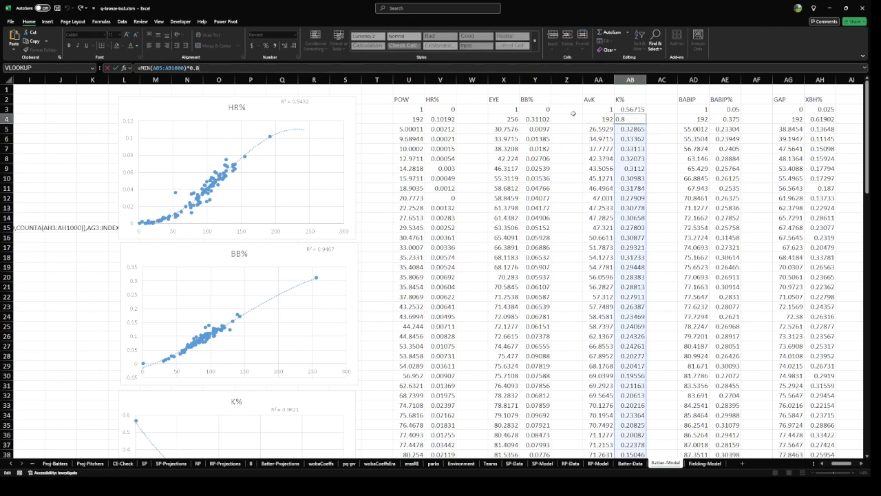
pyautogui.scroll(-20, 572, 203)
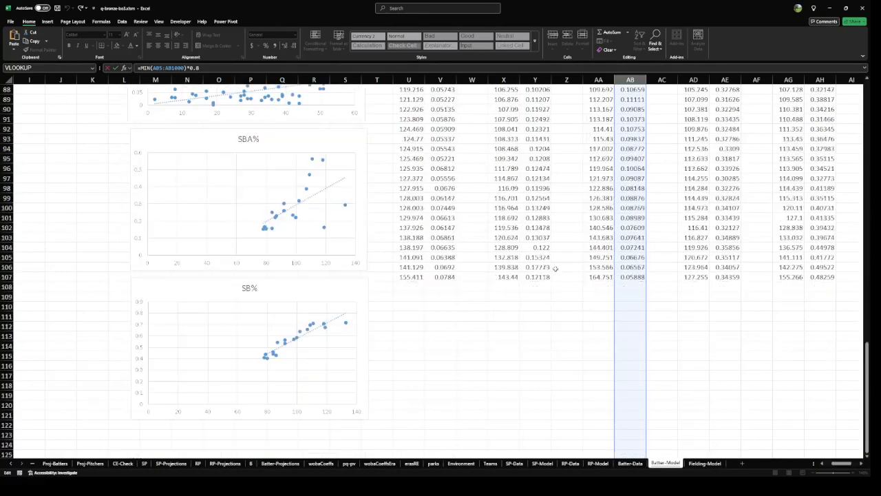
pyautogui.scroll(20, 554, 268)
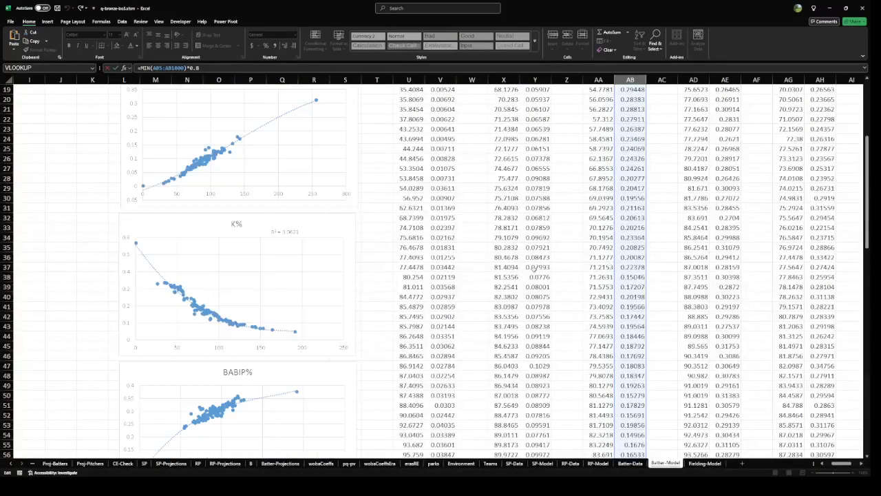
pyautogui.scroll(6, 534, 268)
pyautogui.click(695, 129)
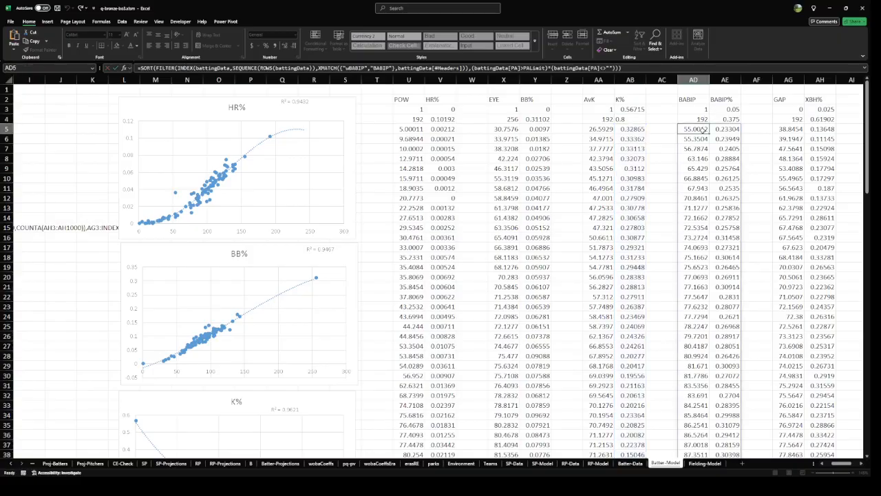
# Select the data series of the BB% chart and check how far its source range extends down the EYE and BB% columns
pyautogui.scroll(-1, 497, 179)
pyautogui.click(503, 129)
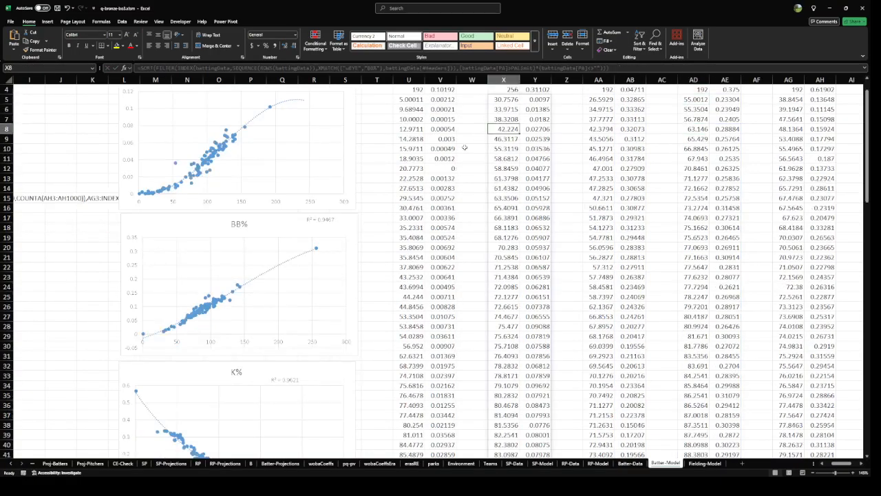
pyautogui.click(223, 300)
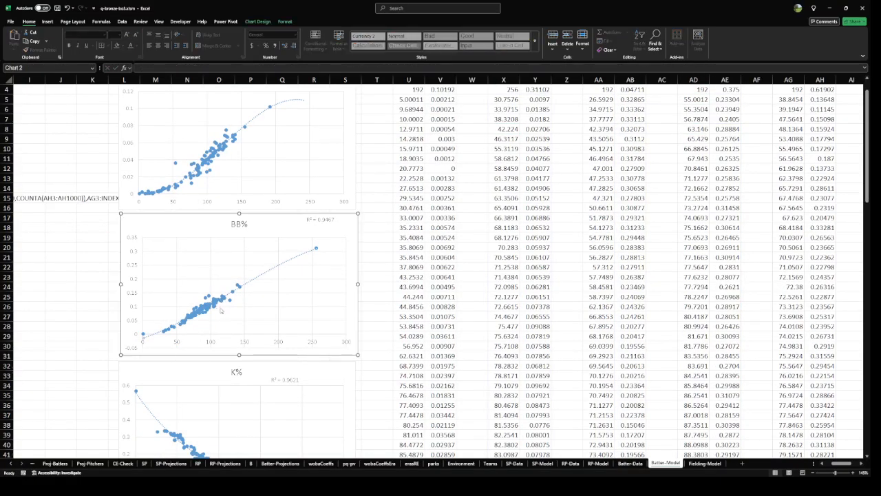
pyautogui.click(220, 310)
pyautogui.scroll(-19, 506, 293)
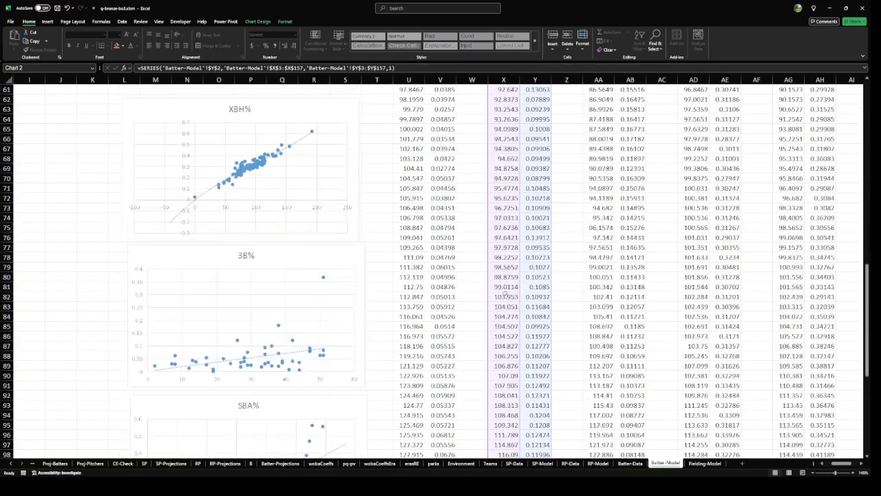
pyautogui.scroll(-20, 506, 293)
pyautogui.scroll(20, 504, 285)
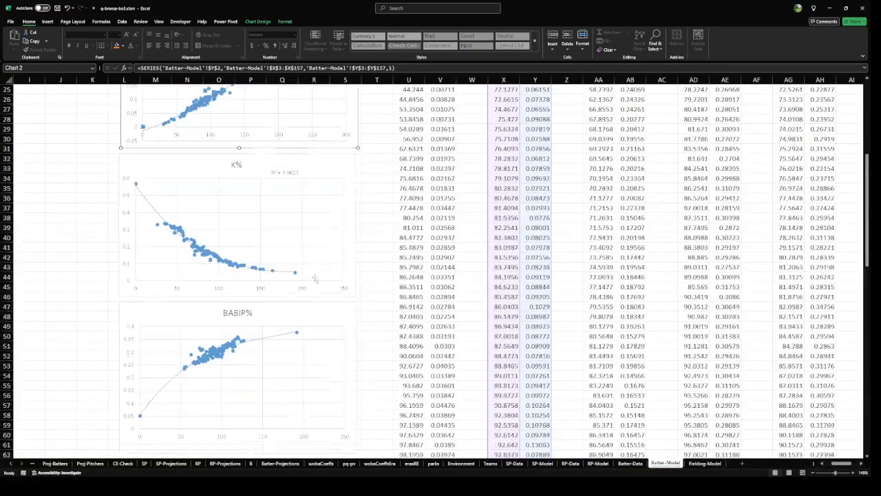
pyautogui.scroll(8, 315, 278)
pyautogui.scroll(-6, 300, 289)
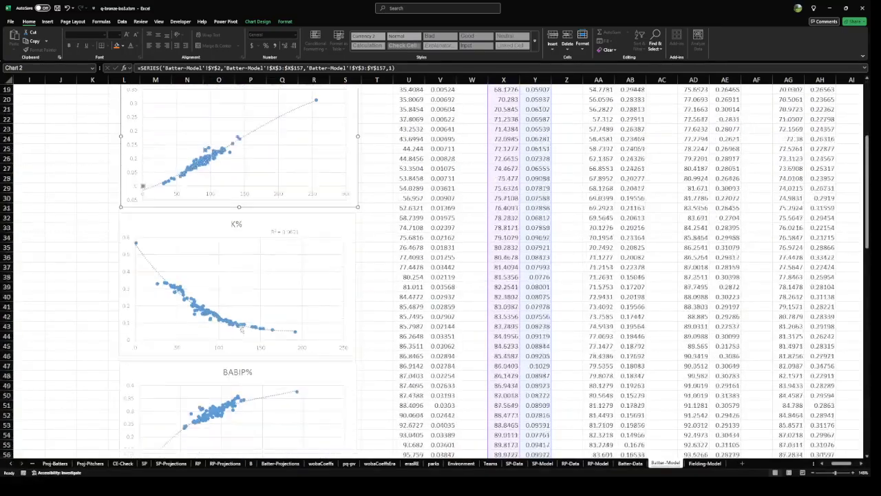
pyautogui.scroll(-2, 241, 331)
# Select the K% chart and the BABIP% chart's data series, and examine the series' source range and the neighbouring charts
pyautogui.click(227, 265)
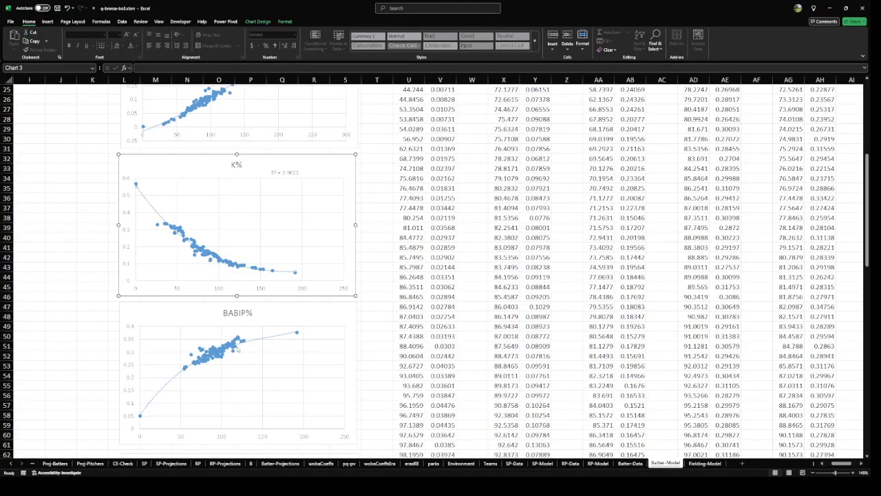
pyautogui.click(232, 350)
pyautogui.click(224, 366)
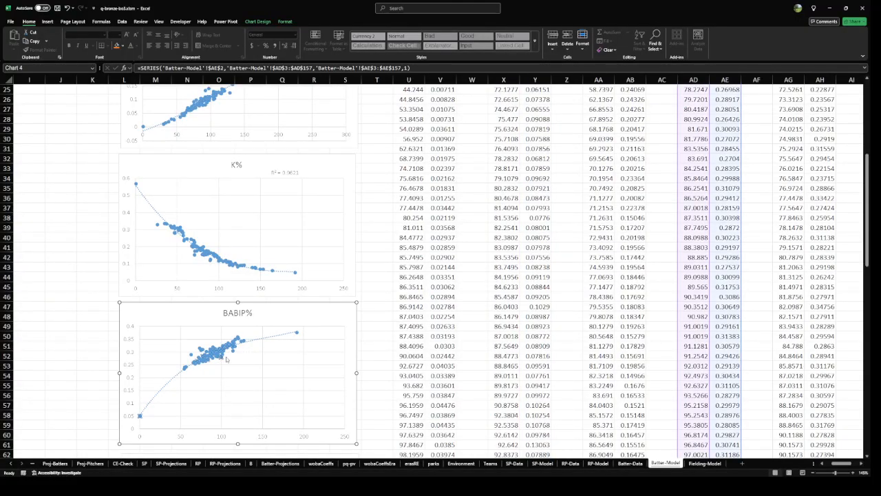
pyautogui.scroll(-18, 596, 354)
pyautogui.scroll(18, 695, 340)
pyautogui.scroll(-5, 196, 357)
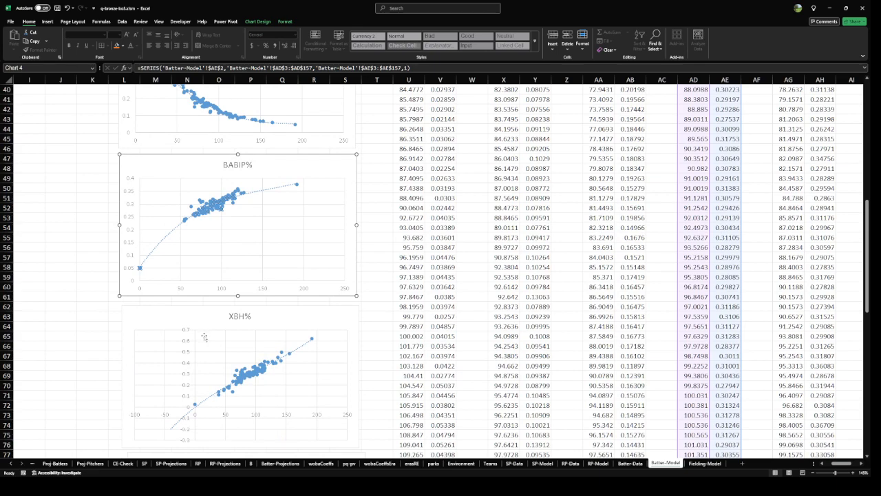
pyautogui.scroll(4, 201, 343)
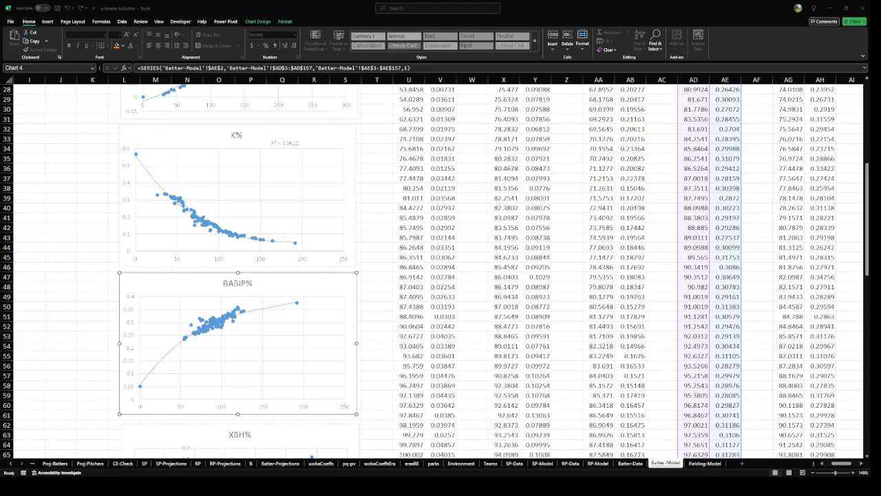
# Switch to OOTP, dismiss the tournament notice, and list regular card shop cards sorted by BABIP vs. RHP with a maximum value of 69
pyautogui.hotkey('alt', 'Tab')
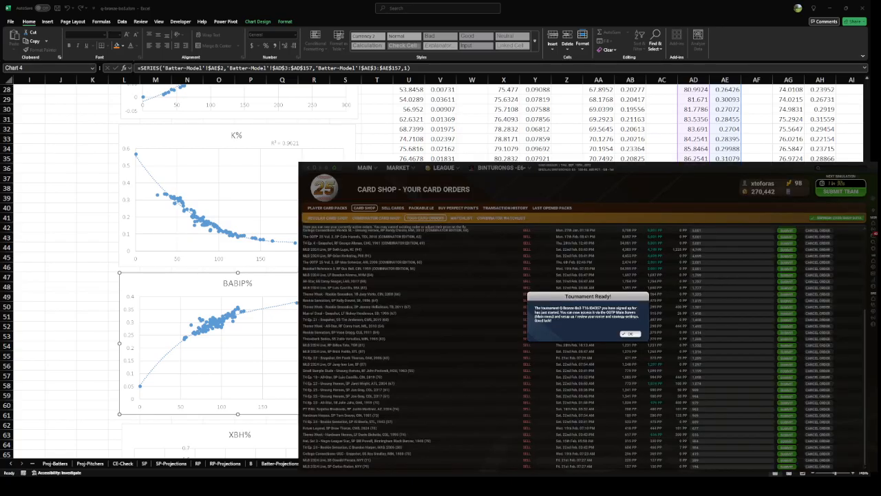
pyautogui.click(631, 335)
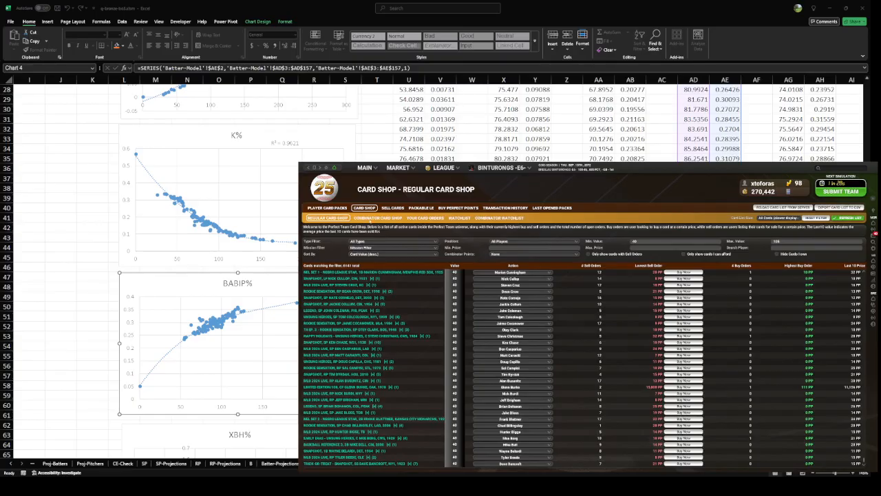
pyautogui.click(370, 254)
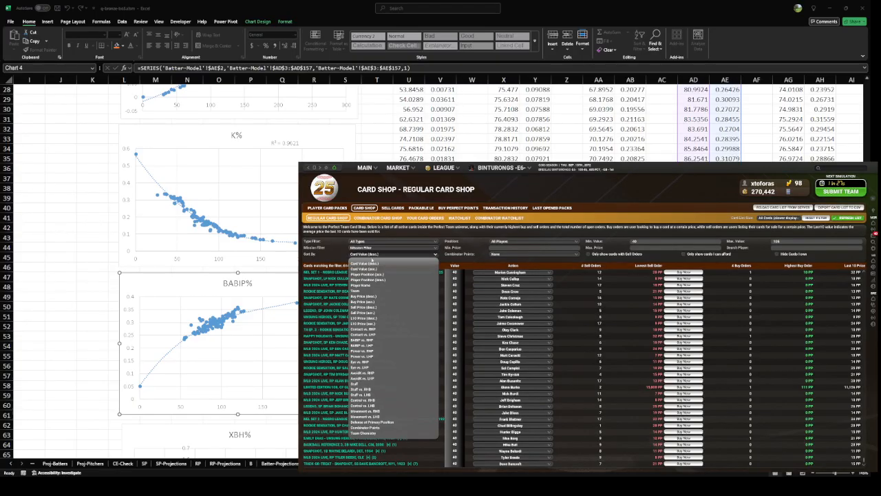
pyautogui.click(378, 341)
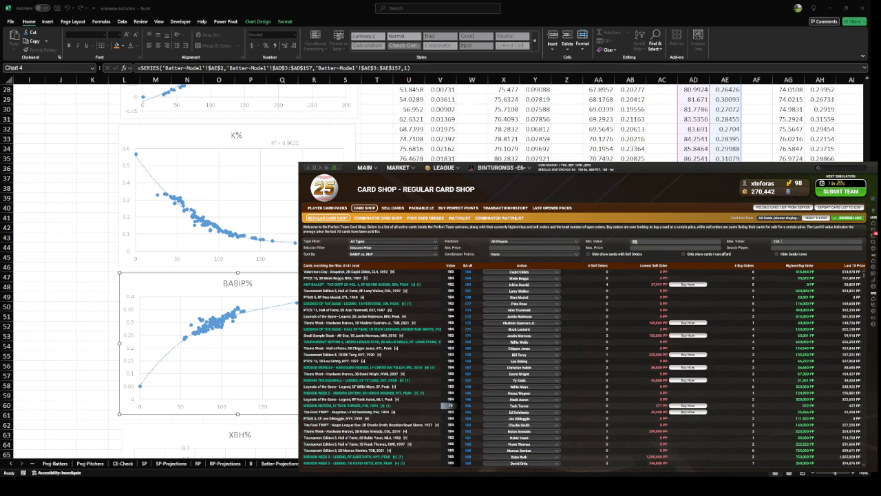
pyautogui.click(786, 241)
pyautogui.write('69')
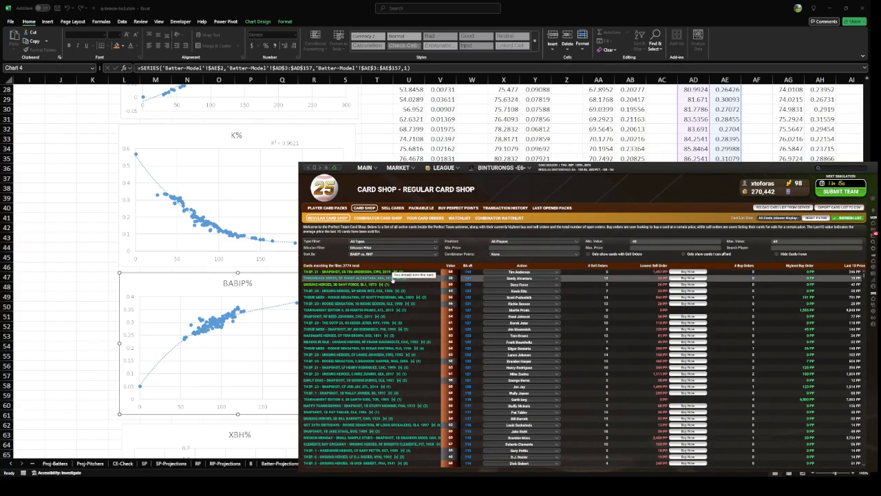
# Dismiss the card sale notice and examine the detailed ratings of several cards near the head of the BABIP list
pyautogui.click(402, 279)
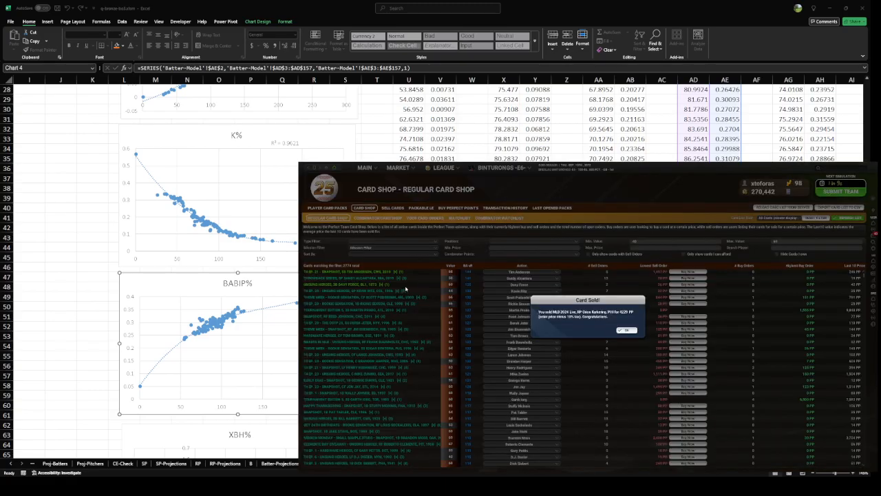
pyautogui.click(627, 329)
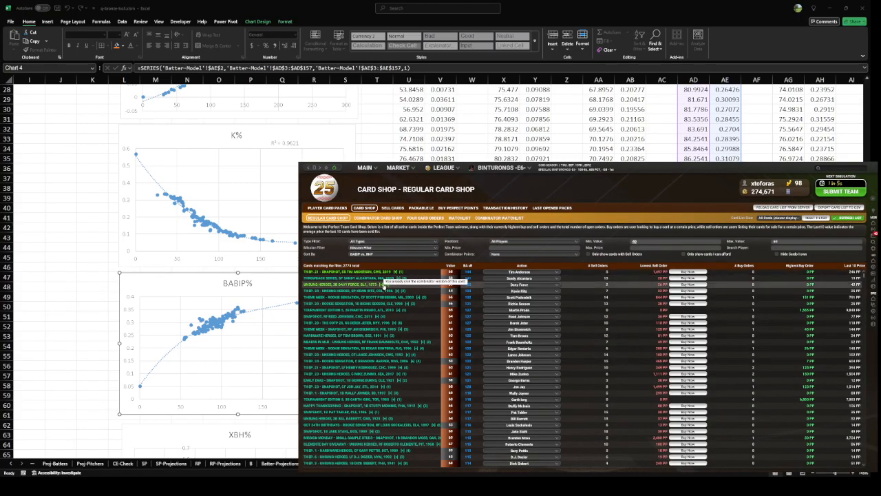
pyautogui.click(389, 284)
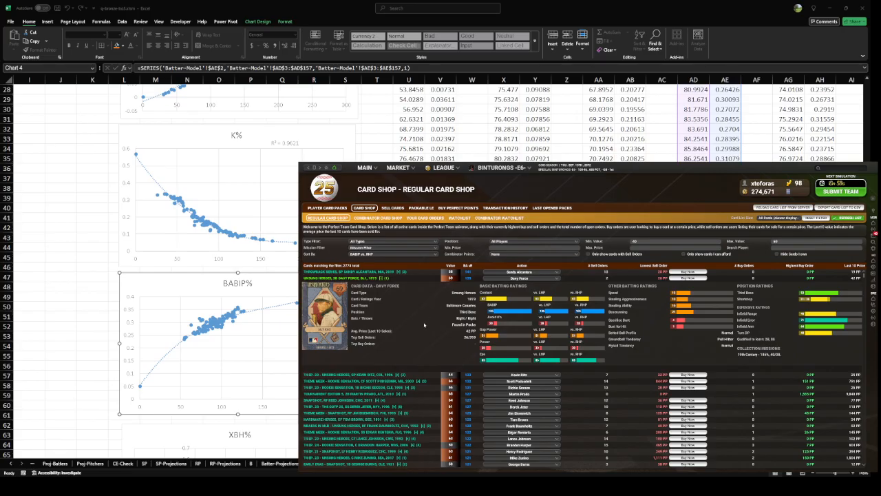
pyautogui.click(396, 376)
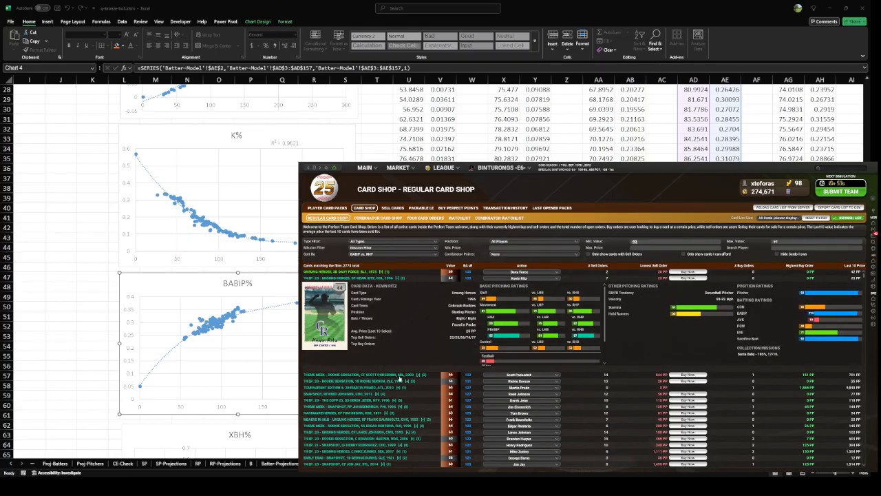
pyautogui.click(399, 377)
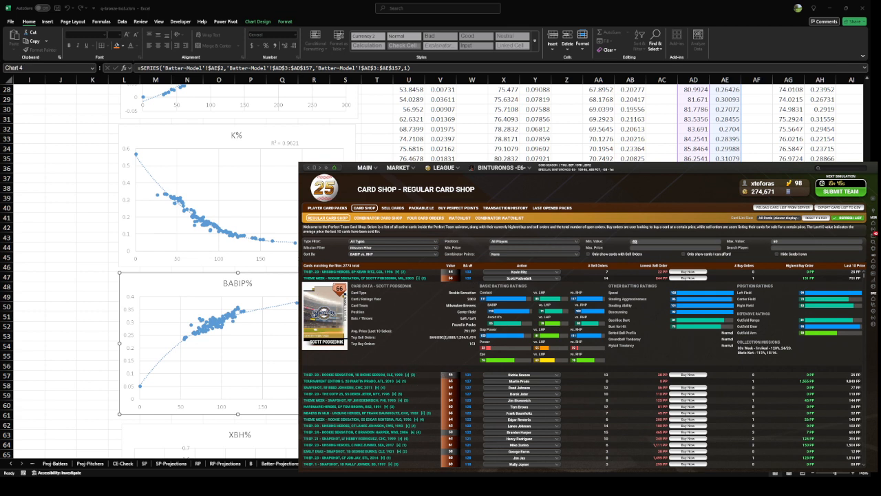
# Return to the Batter-Model sheet in Excel, check the XBH% chart's source range against its data, and examine the 3B%, SBA% and SB% charts
pyautogui.hotkey('alt', 'Tab')
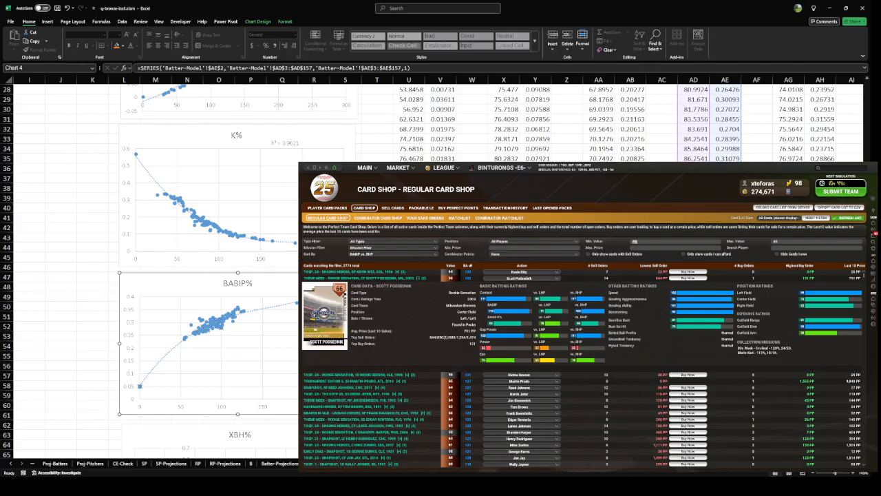
pyautogui.hotkey('alt', 'Tab')
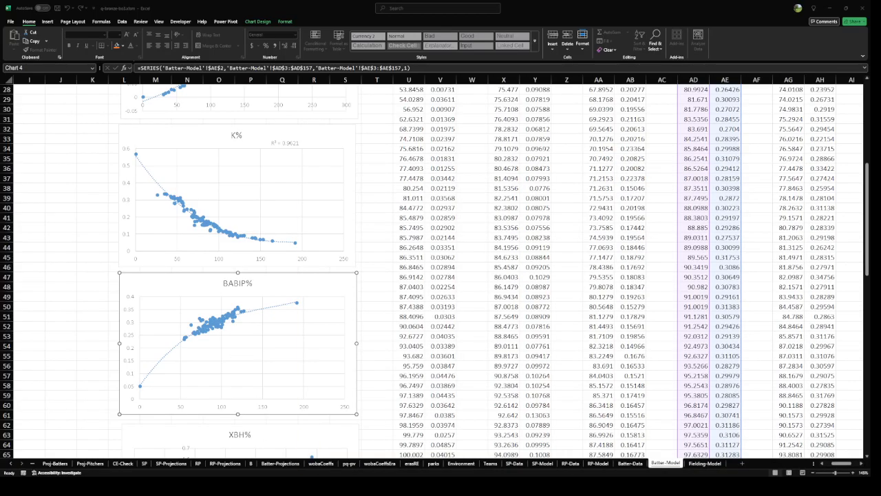
pyautogui.scroll(-6, 389, 306)
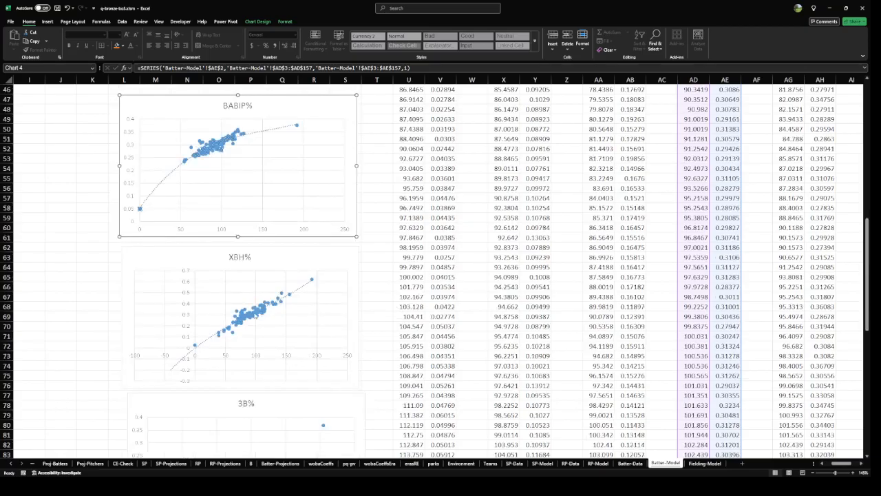
pyautogui.click(259, 315)
pyautogui.scroll(1, 776, 336)
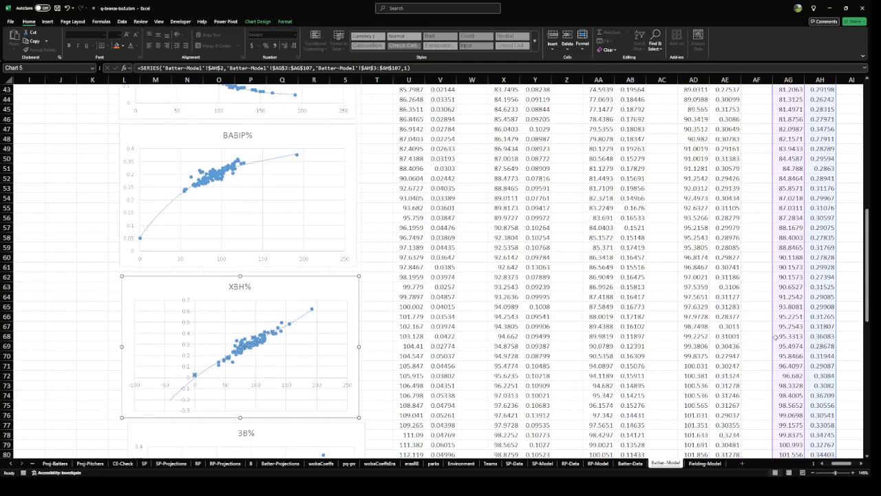
pyautogui.scroll(-12, 775, 337)
pyautogui.scroll(8, 218, 244)
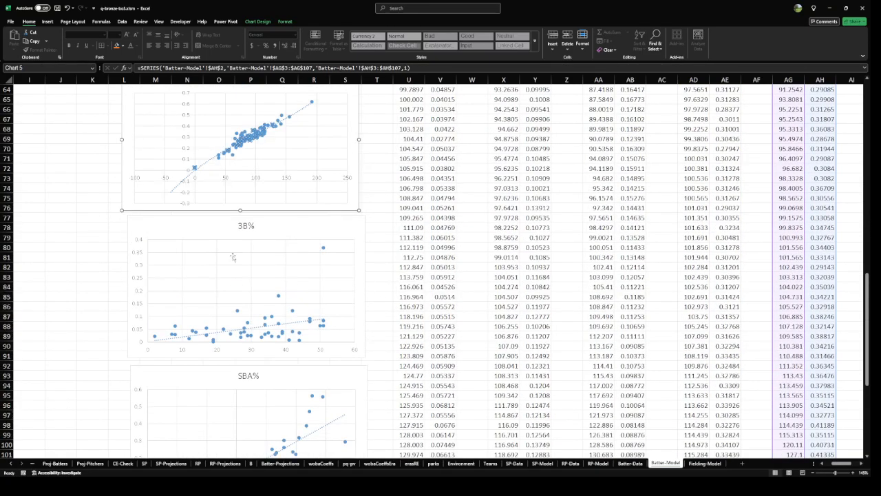
pyautogui.scroll(-9, 280, 322)
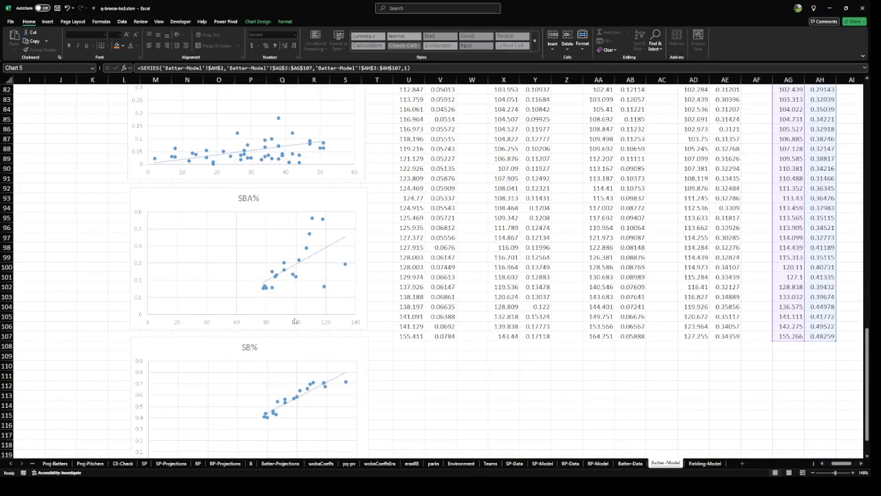
pyautogui.scroll(20, 295, 321)
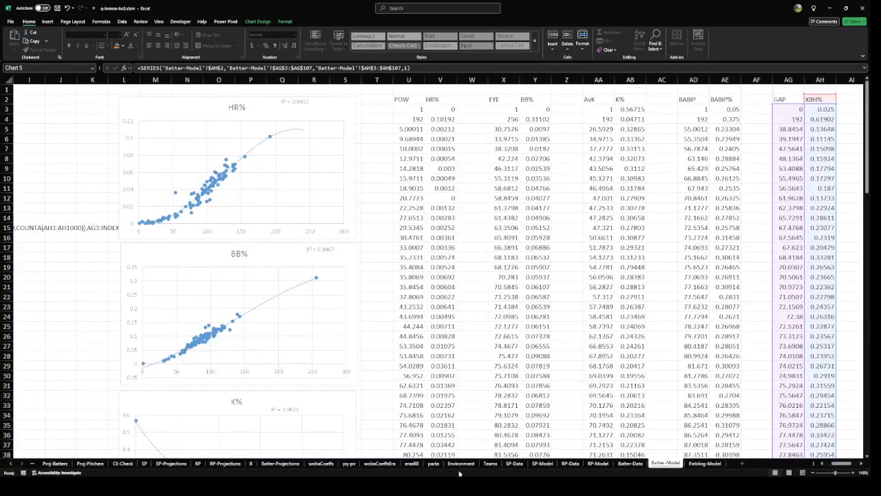
# Review the positional run adjustments on the Fielding-Model sheet and compare the DH and F_POS 5 X-B-wOBA pivot results
pyautogui.click(289, 463)
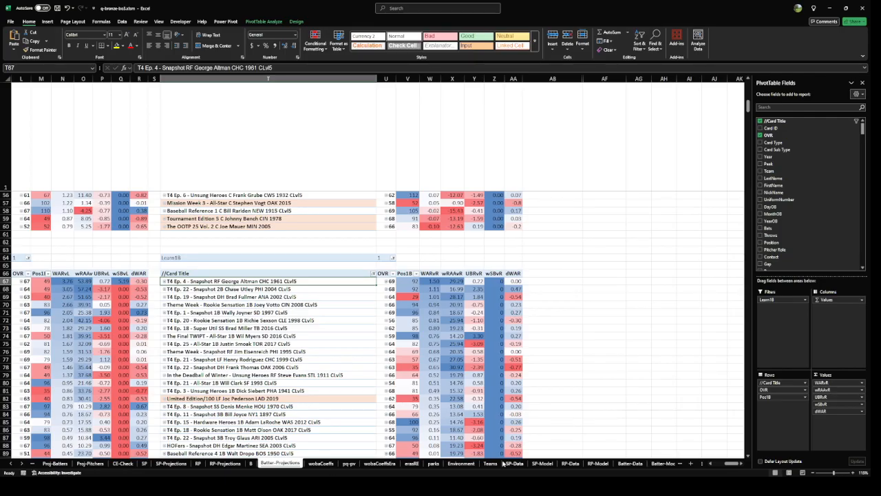
pyautogui.click(669, 466)
pyautogui.click(669, 466)
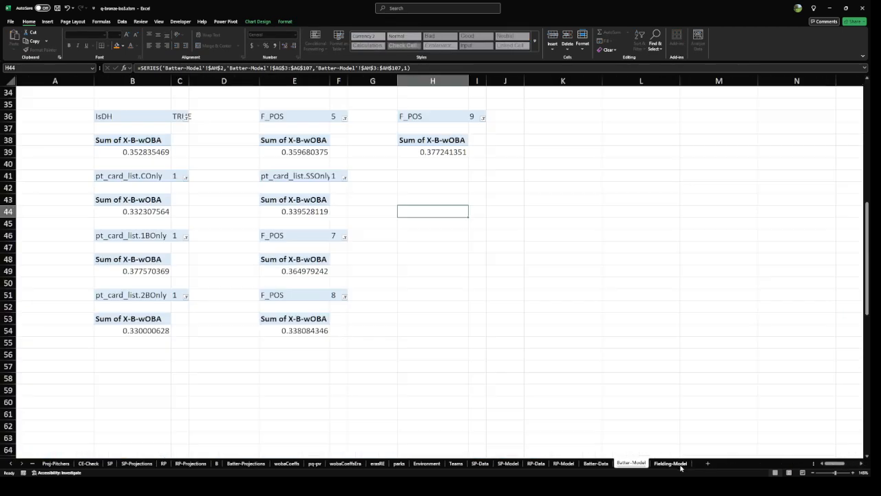
pyautogui.click(375, 329)
pyautogui.scroll(11, 385, 320)
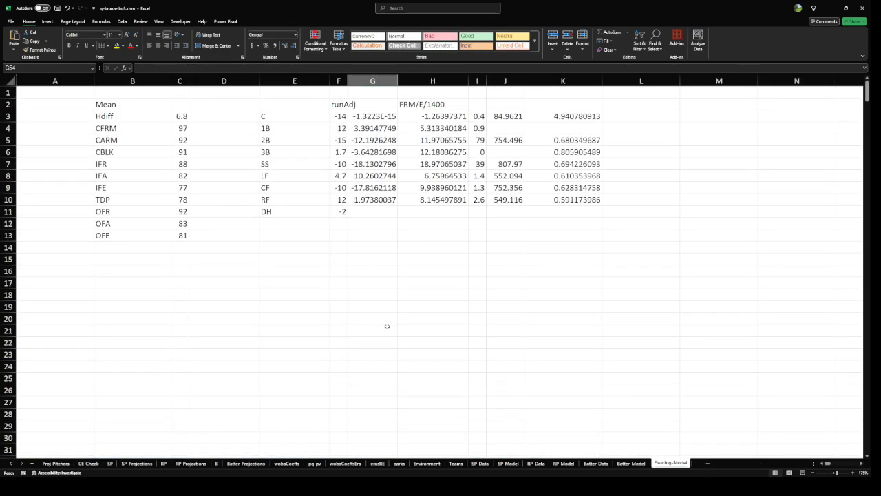
pyautogui.scroll(-9, 388, 327)
pyautogui.click(146, 225)
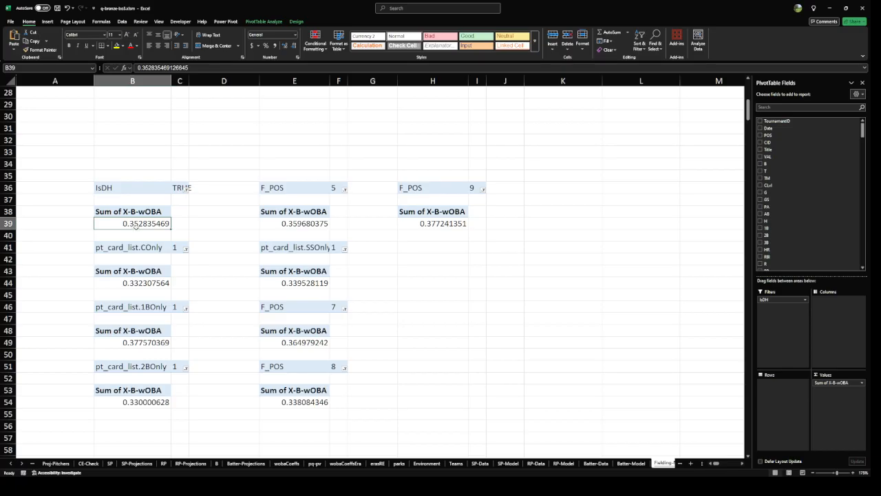
pyautogui.moveTo(136, 227); pyautogui.dragTo(322, 218)
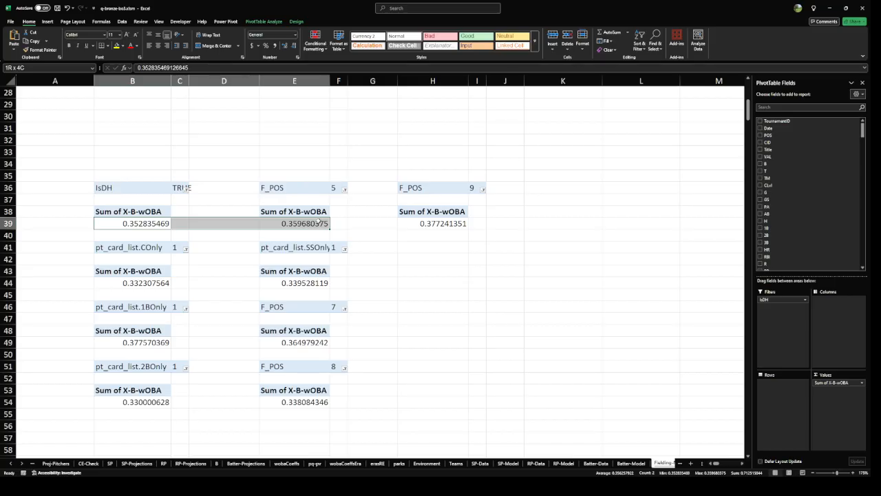
pyautogui.click(318, 225)
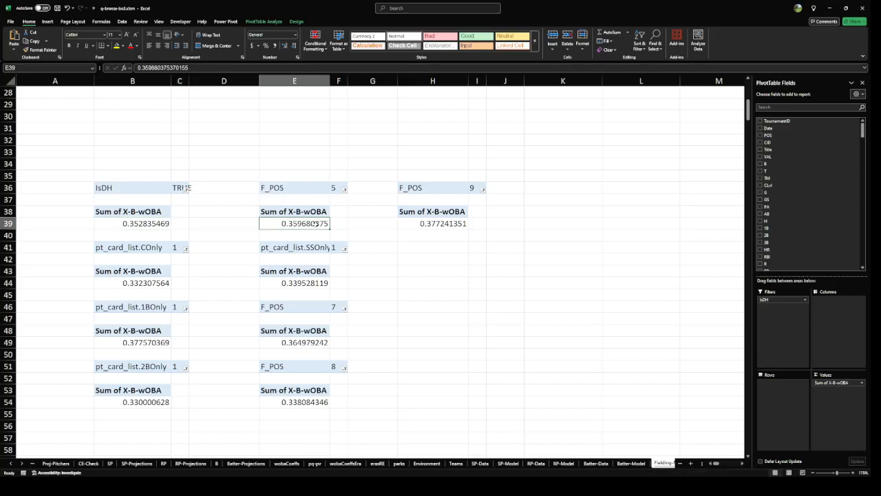
pyautogui.click(155, 229)
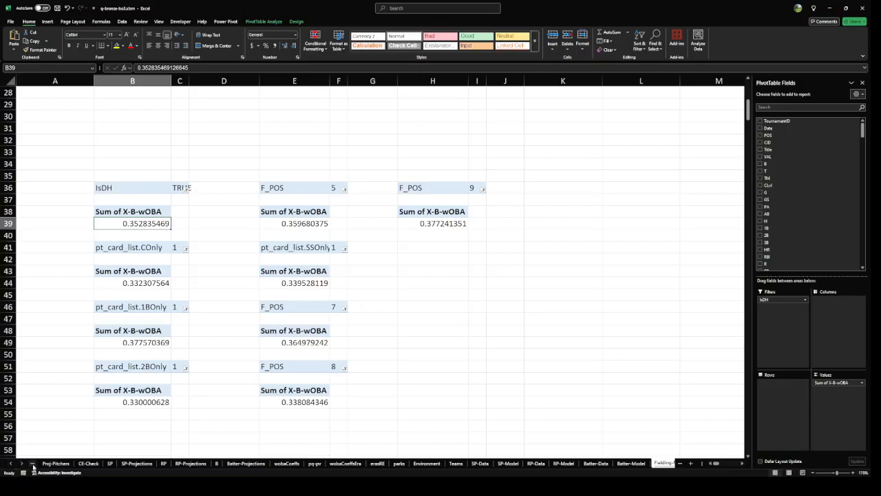
# Clear the POS filter on sheet B and insert an IsDH slicer for the batter pivot table
pyautogui.click(216, 463)
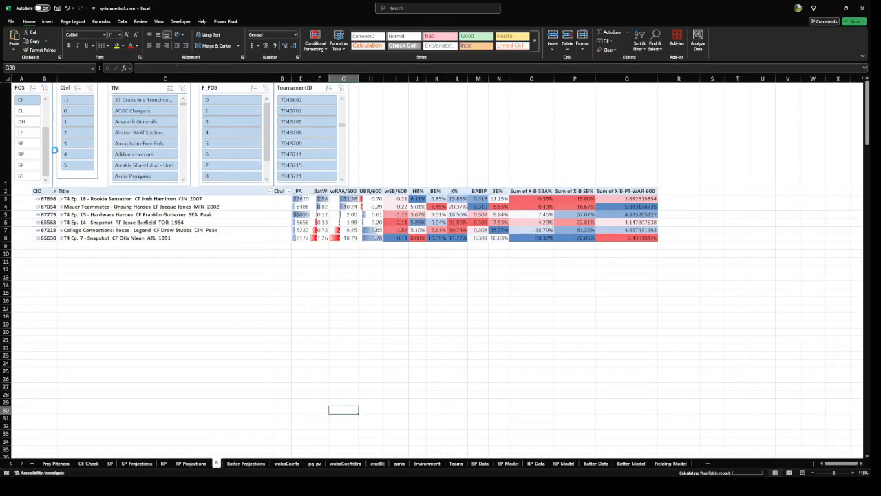
pyautogui.click(151, 231)
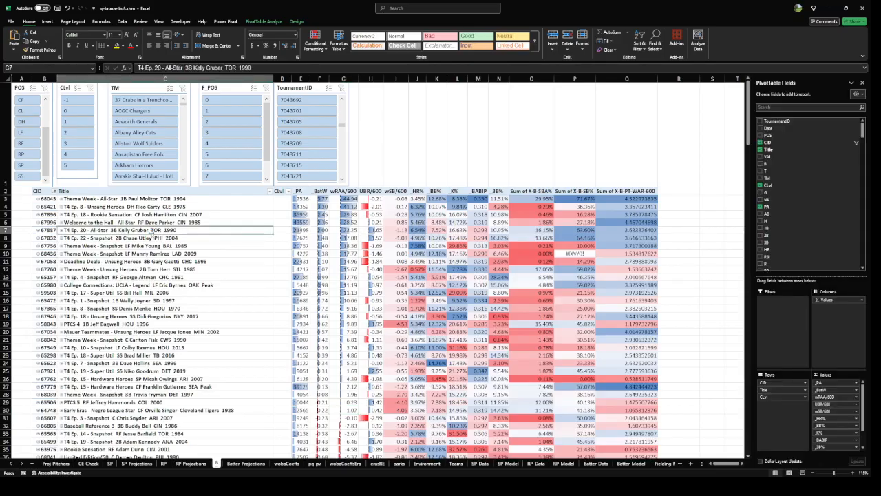
pyautogui.click(260, 22)
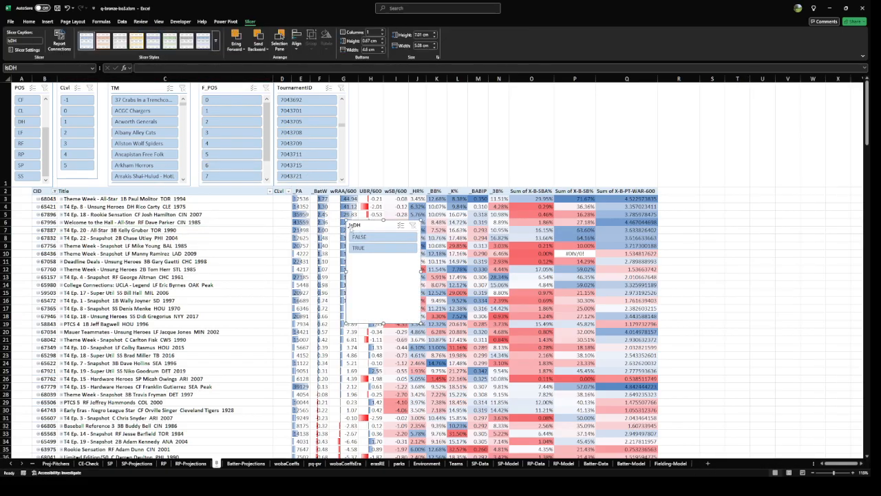
# Place the IsDH slicer beside the TournamentID slicer, shrink it, and filter the batter pivot table to TRUE
pyautogui.moveTo(365, 223); pyautogui.dragTo(373, 88)
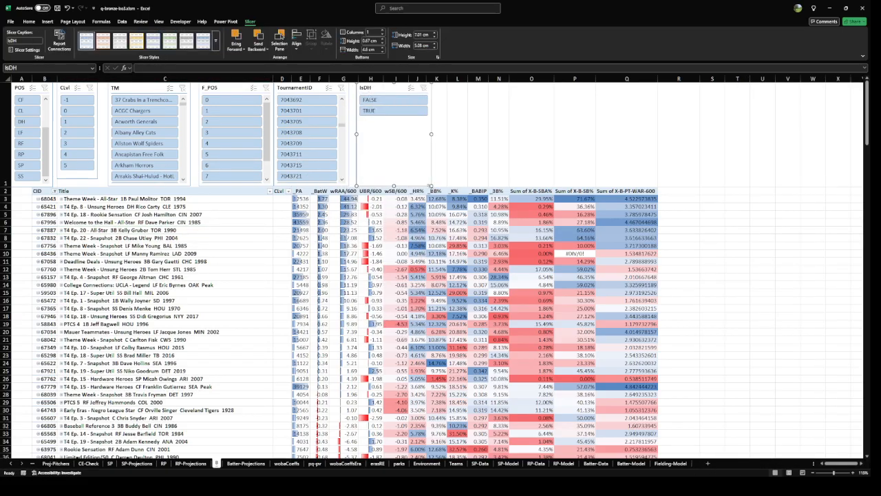
pyautogui.moveTo(428, 187); pyautogui.dragTo(410, 140)
pyautogui.click(370, 110)
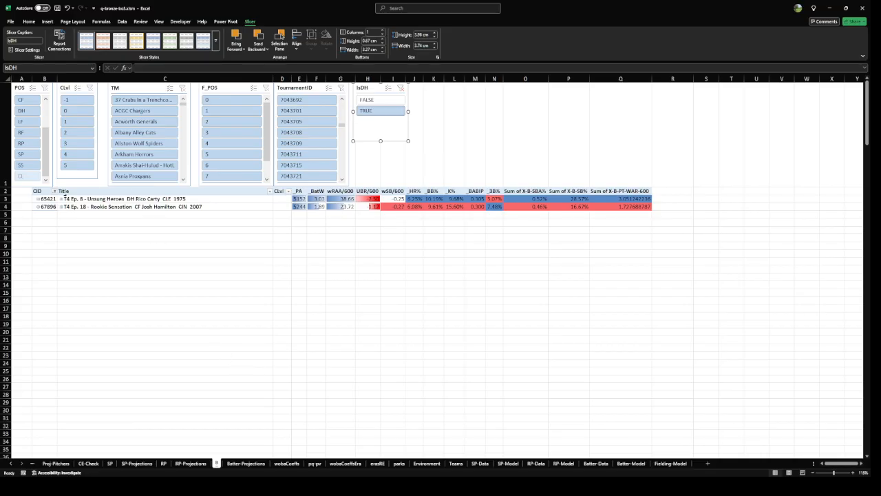
# Clear the CID filter and reapply it with a lower plate-appearance minimum to list more DH batters
pyautogui.moveTo(55, 193); pyautogui.dragTo(68, 252)
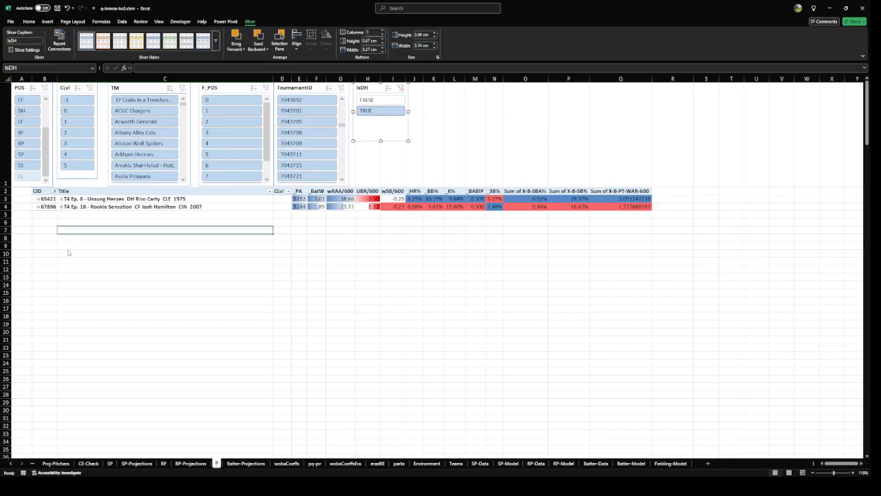
pyautogui.moveTo(52, 222); pyautogui.dragTo(53, 234)
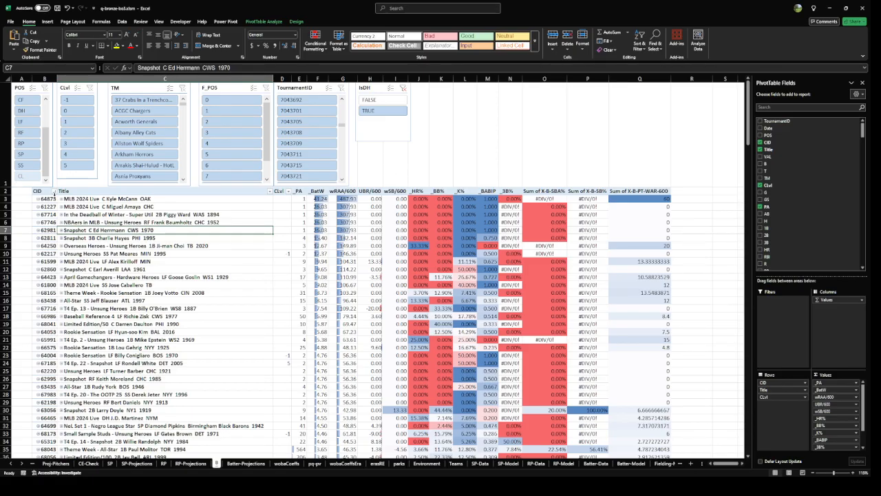
pyautogui.click(54, 193)
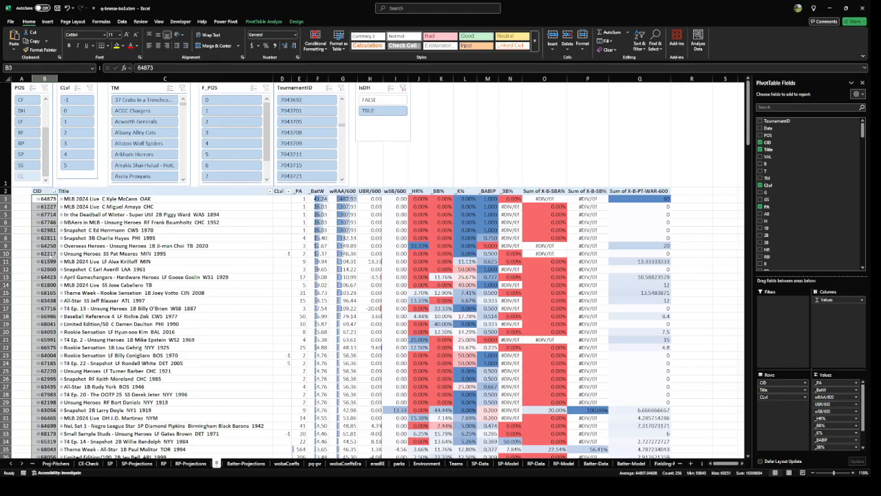
pyautogui.hotkey('alt', 'Tab')
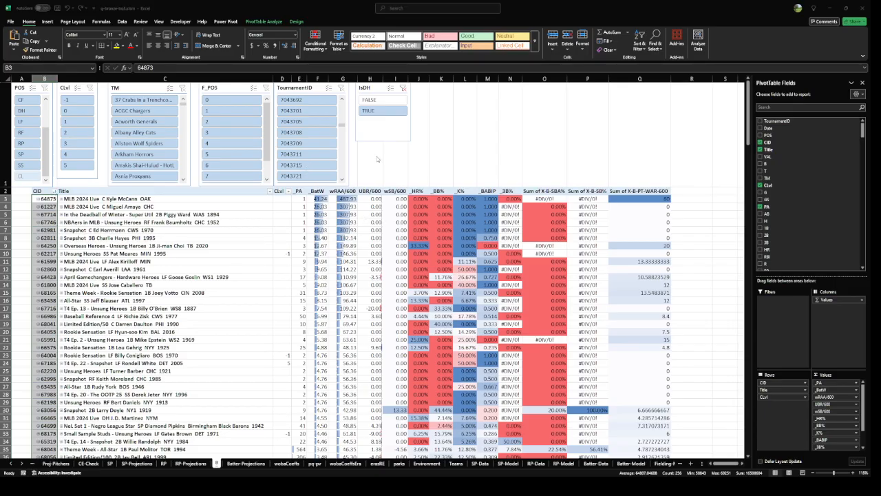
pyautogui.press('Return')
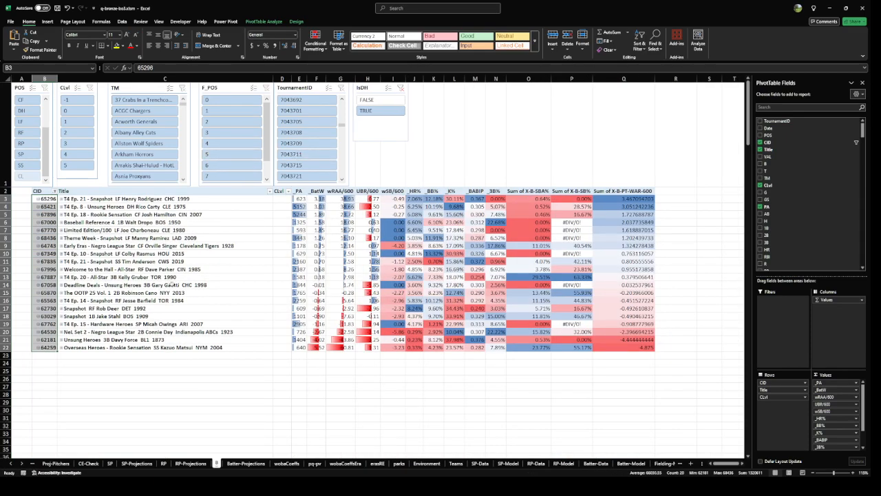
pyautogui.click(336, 199)
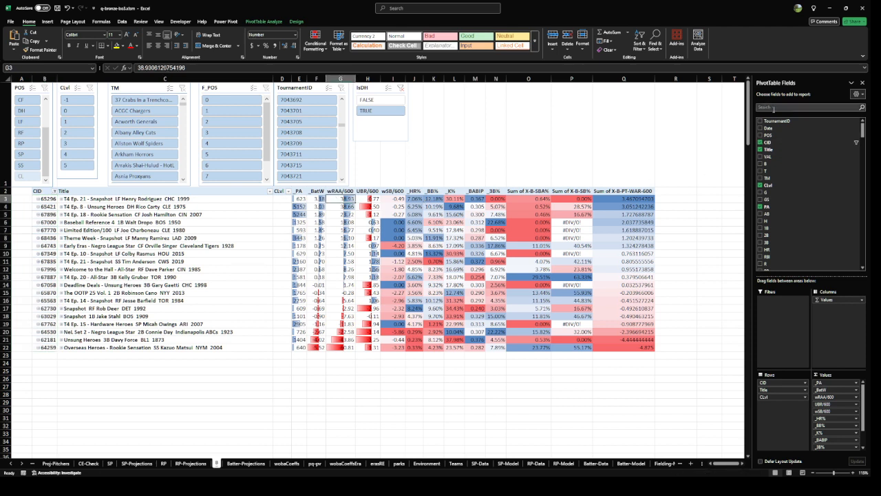
# Add X-B-wOBA to the batter pivot table's values after wSB/600 and format it as a number with three decimals
pyautogui.click(776, 109)
pyautogui.write('woba')
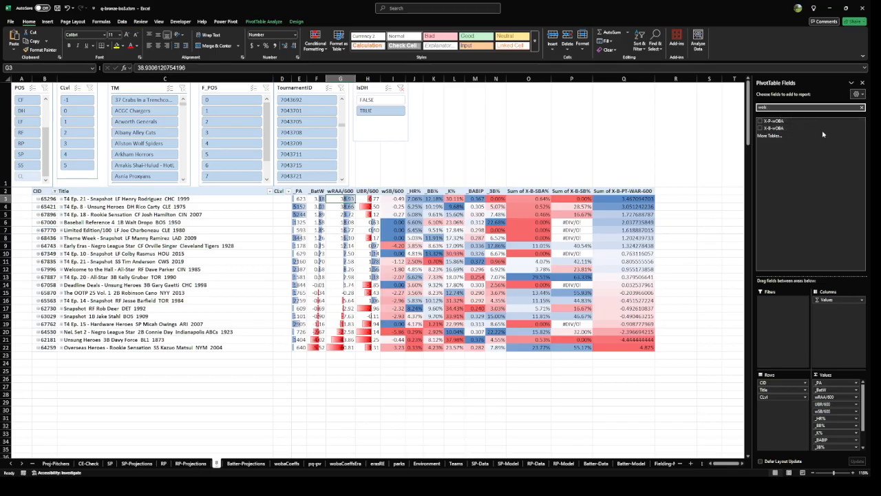
pyautogui.moveTo(778, 129); pyautogui.dragTo(845, 418)
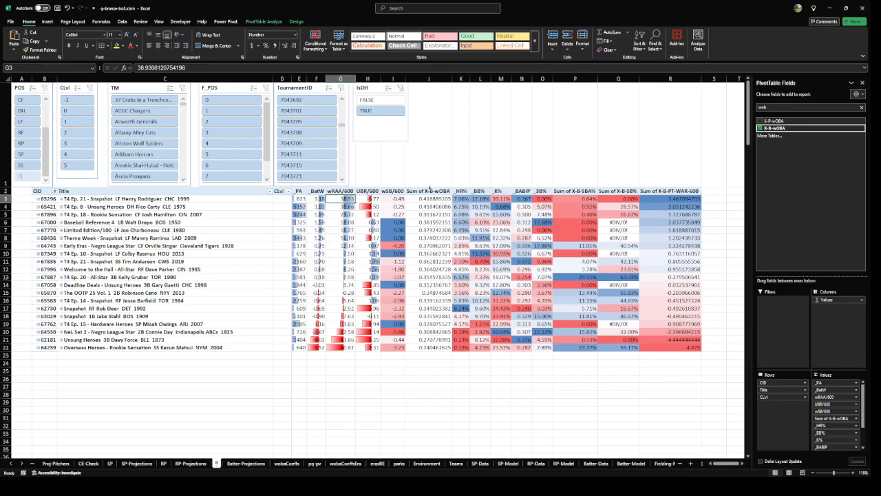
pyautogui.click(430, 189)
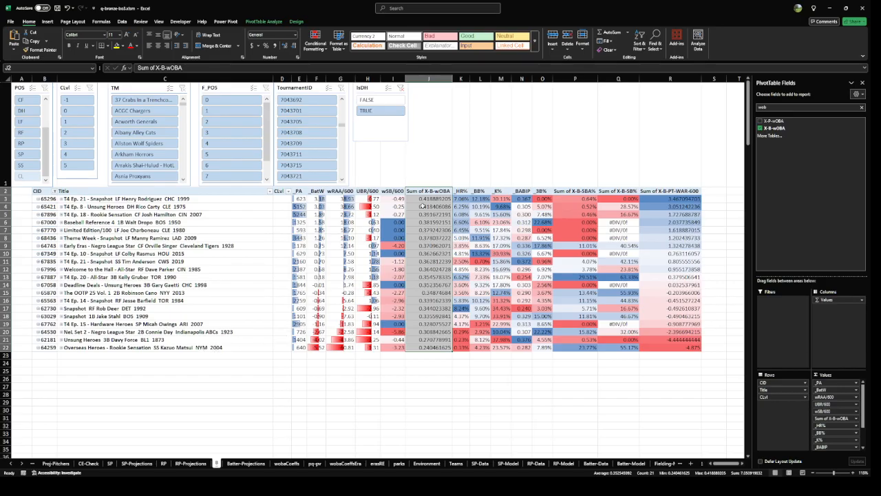
pyautogui.click(297, 35)
pyautogui.click(278, 68)
pyautogui.click(284, 46)
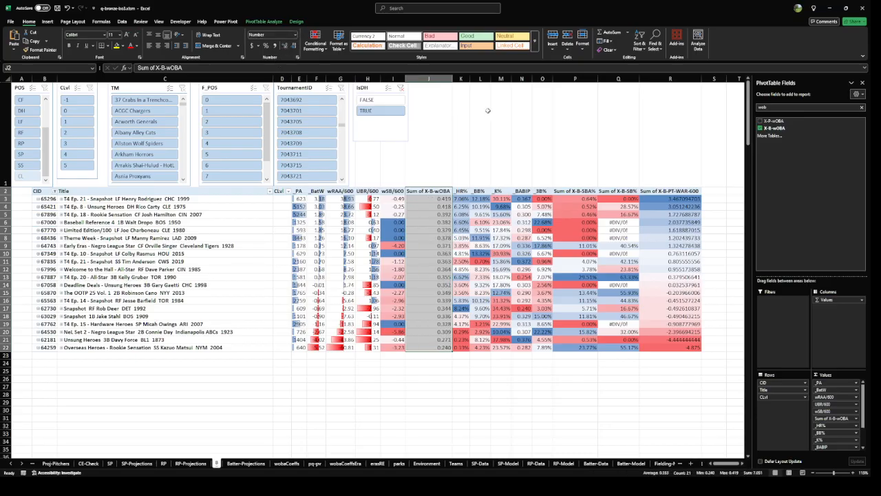
# Rename the X-B-wOBA column header to _wOBA and autofit the column width
pyautogui.click(437, 192)
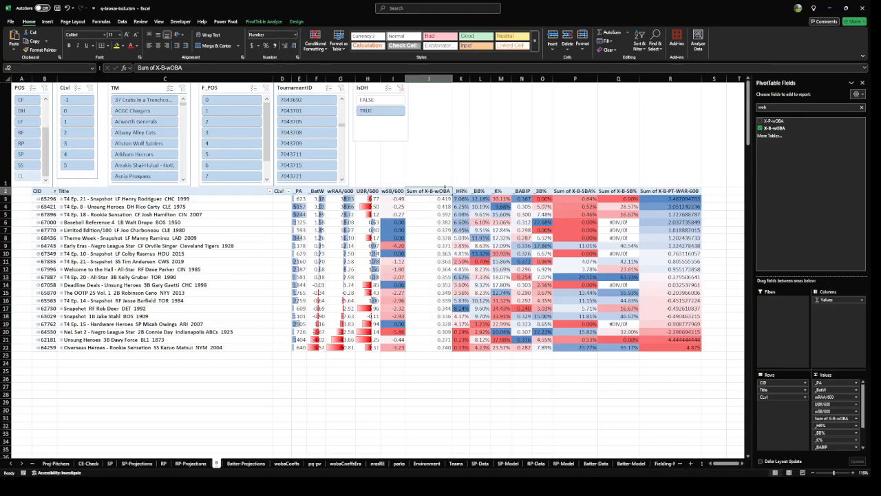
pyautogui.write('_wOBA')
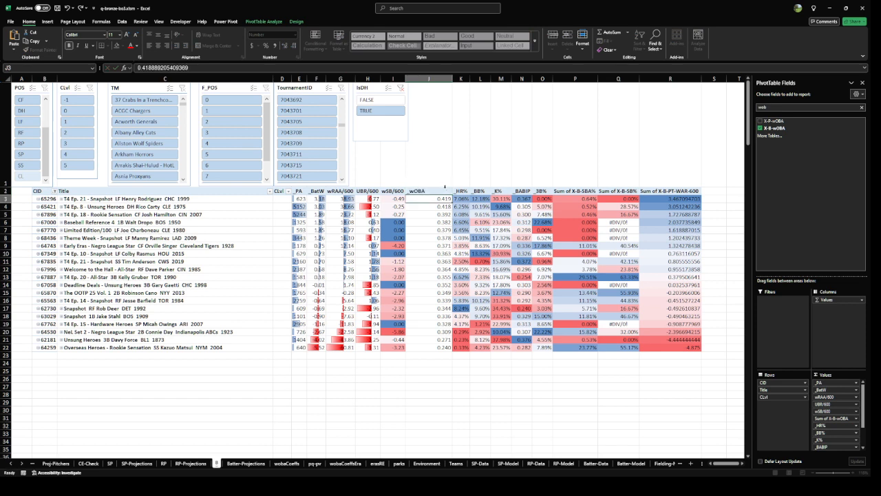
pyautogui.press('Return')
pyautogui.doubleClick(452, 78)
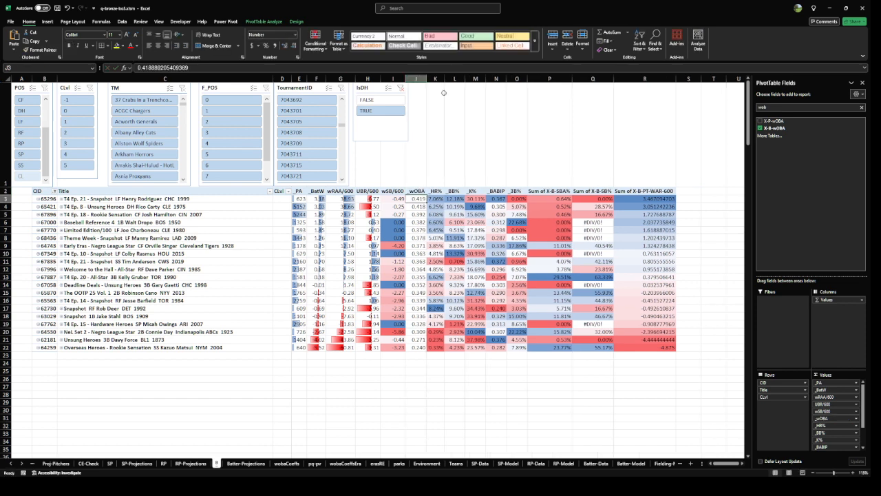
# Apply a blue-white-red color scale to the _wOBA column, with blue marking the high values
pyautogui.click(414, 185)
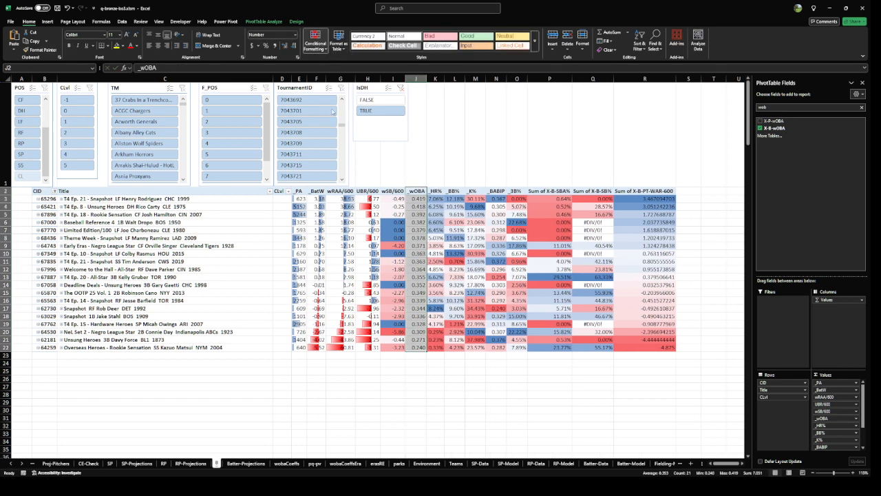
pyautogui.click(372, 128)
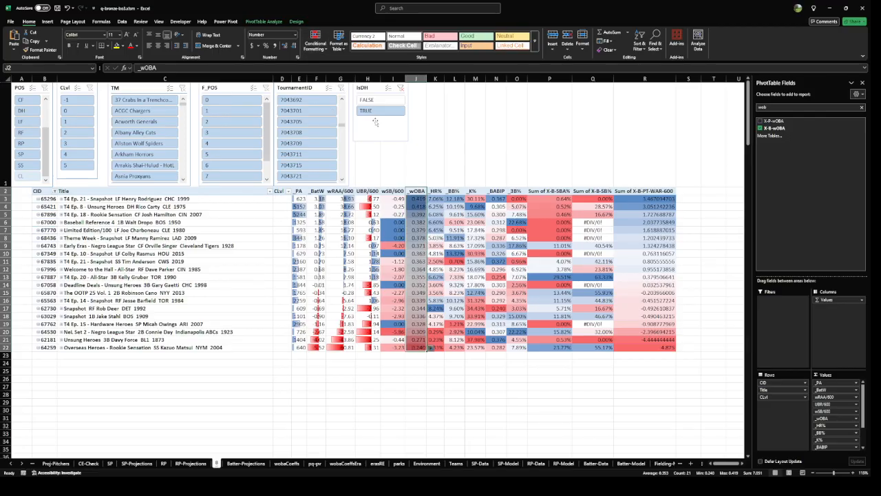
# Compare the _wOBA values in rows 4 and 5 of sheet B with the IsDH X-B-wOBA pivot on Fielding-Model
pyautogui.click(205, 215)
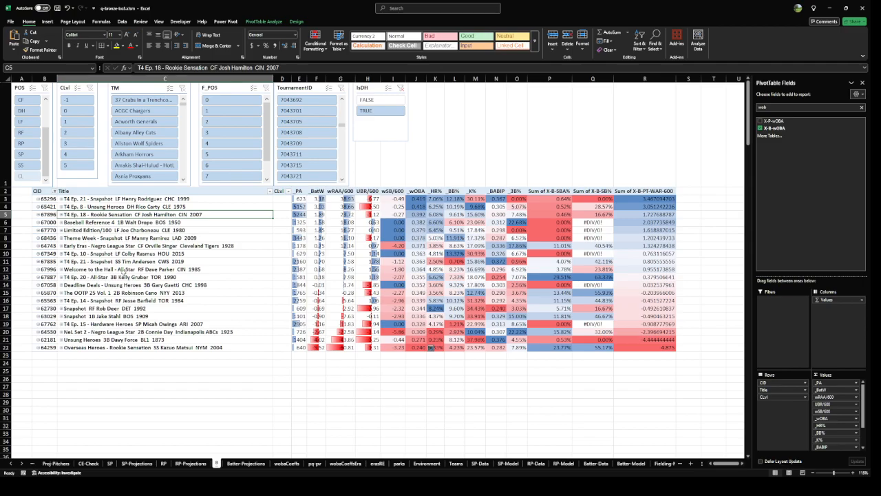
pyautogui.moveTo(418, 207); pyautogui.dragTo(423, 214)
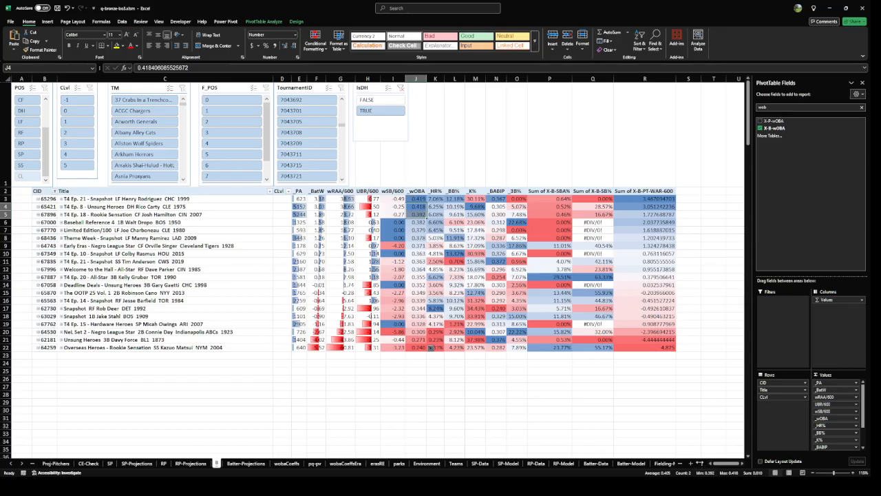
pyautogui.click(664, 463)
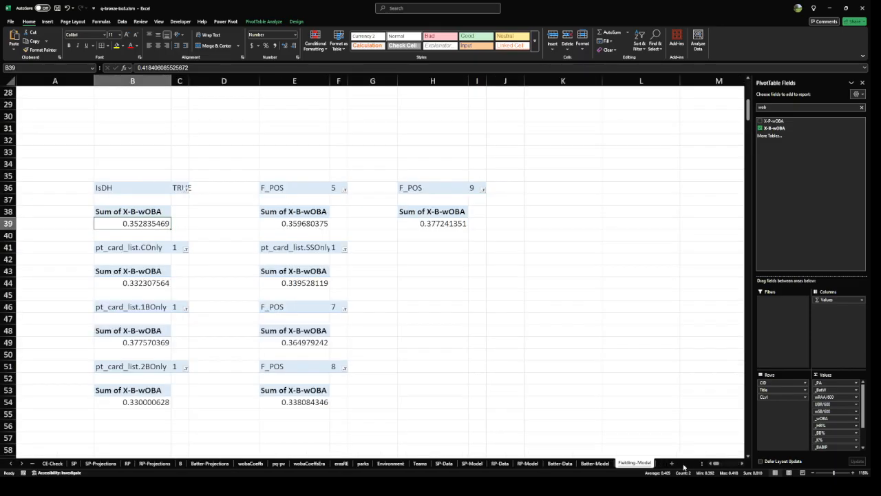
pyautogui.click(165, 223)
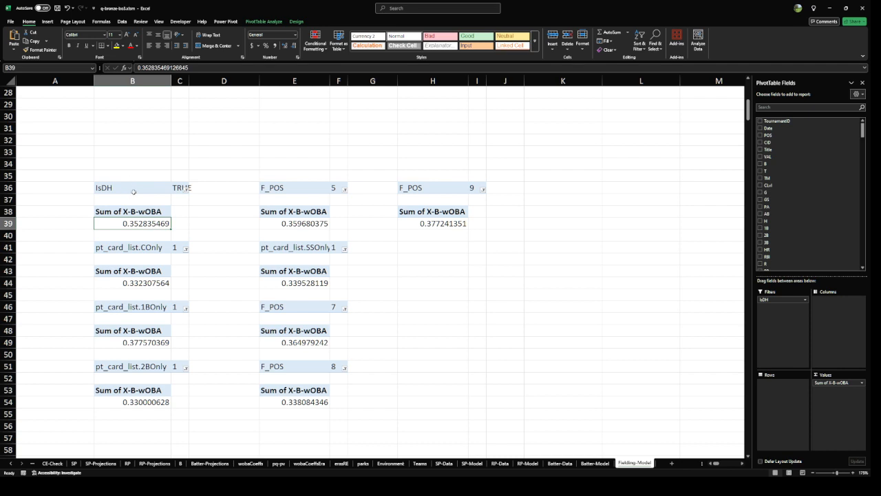
# Examine the DH run adjustment formula in F11 of Fielding-Model in the expanded formula bar, along with the neighboring RF formula
pyautogui.scroll(5, 183, 295)
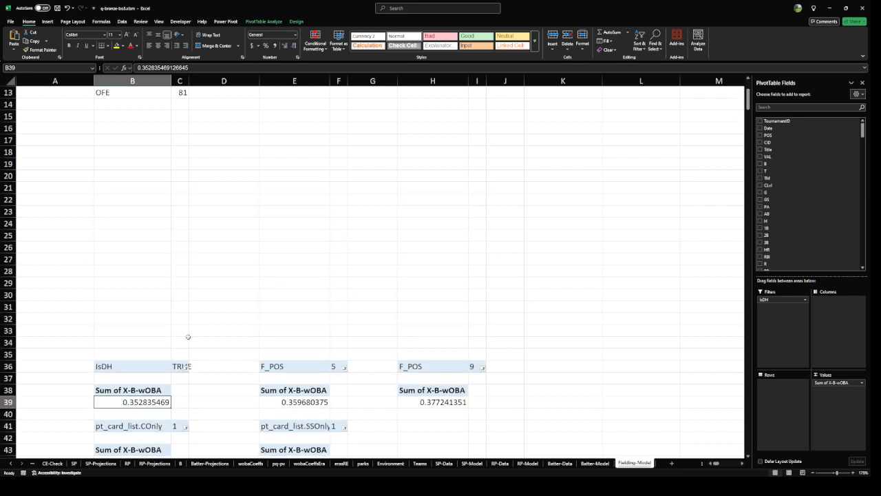
pyautogui.scroll(4, 178, 335)
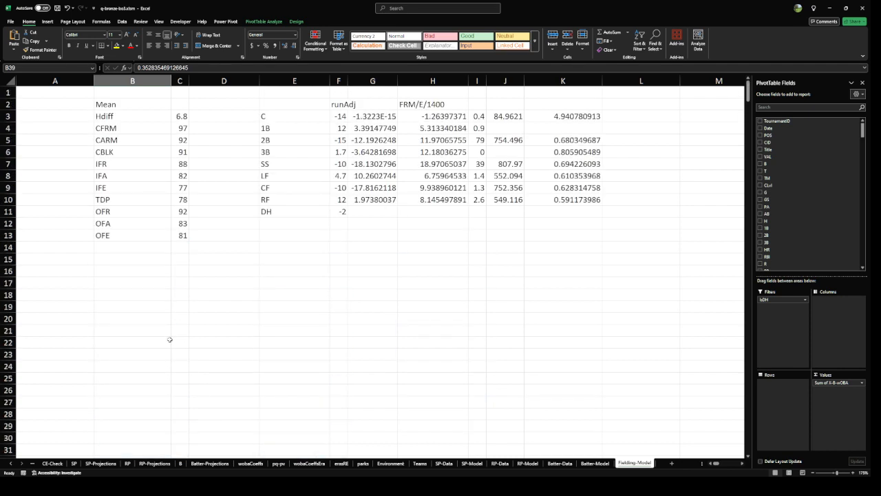
pyautogui.click(375, 116)
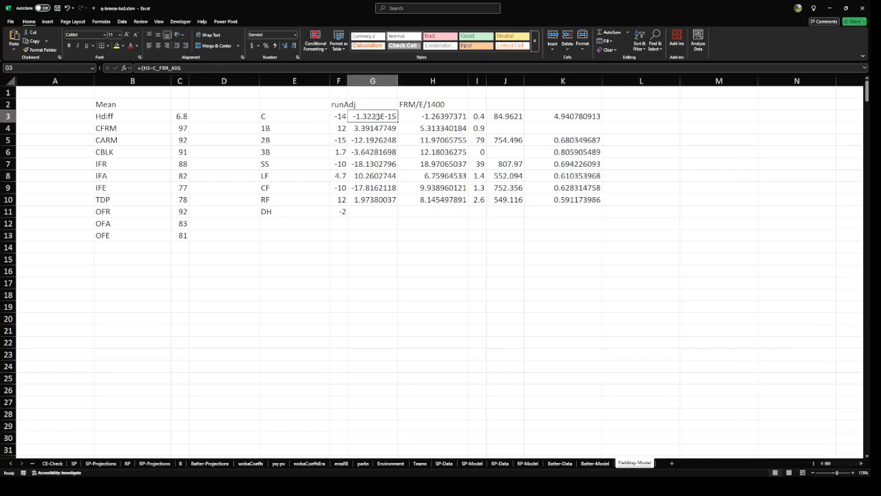
pyautogui.click(362, 210)
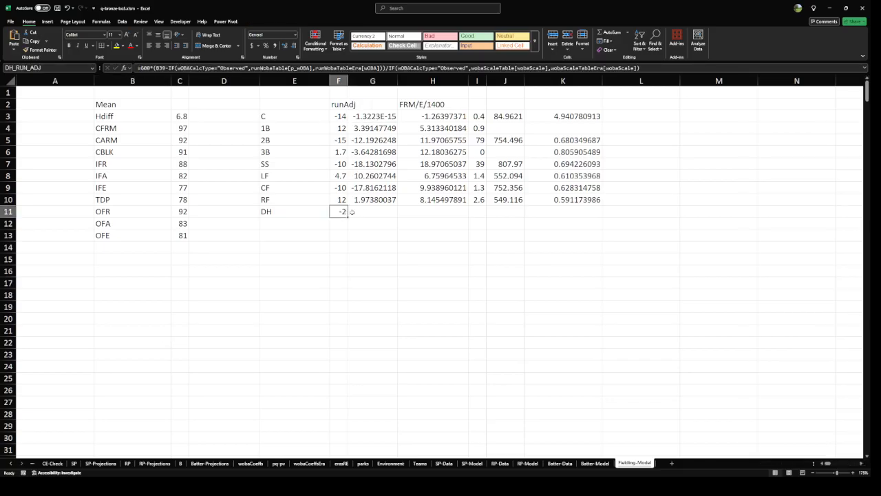
pyautogui.click(370, 199)
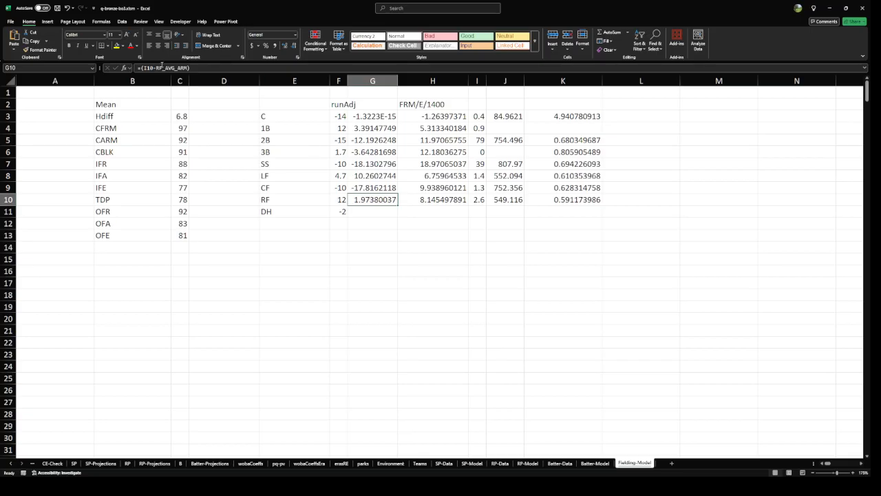
pyautogui.click(186, 68)
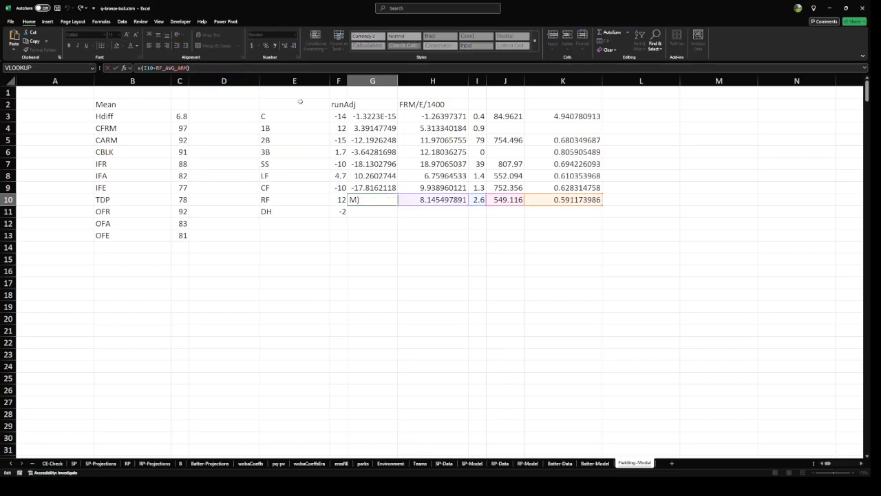
pyautogui.click(344, 212)
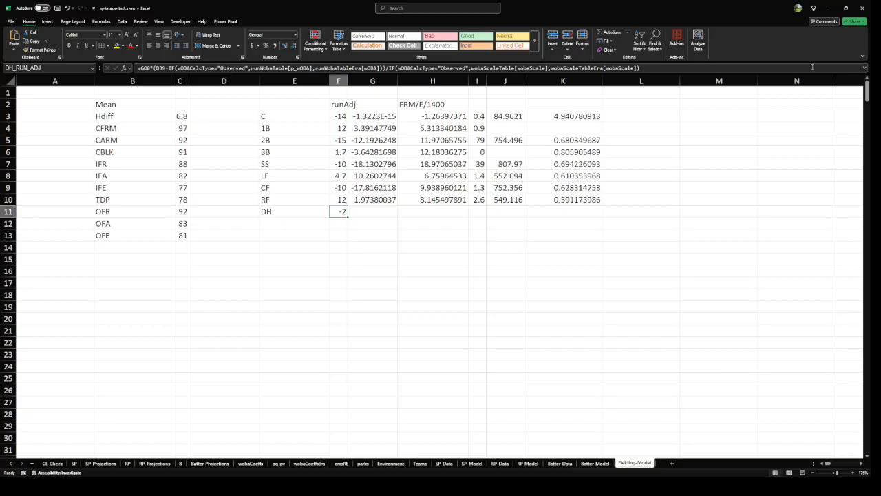
pyautogui.hotkey('ctrl', 'shift', 'u')
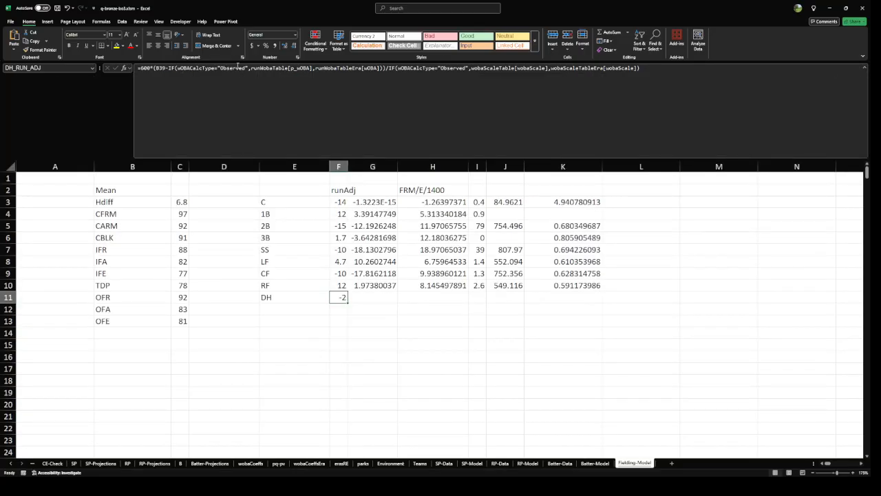
pyautogui.click(273, 64)
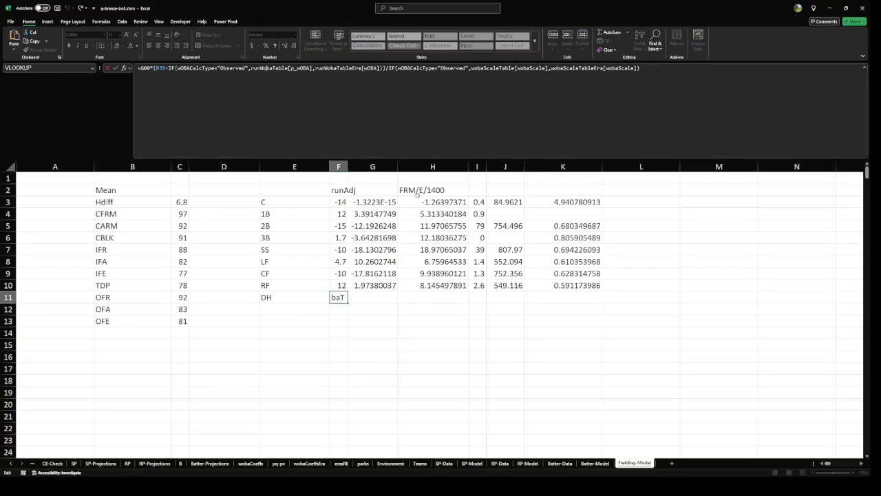
pyautogui.click(866, 68)
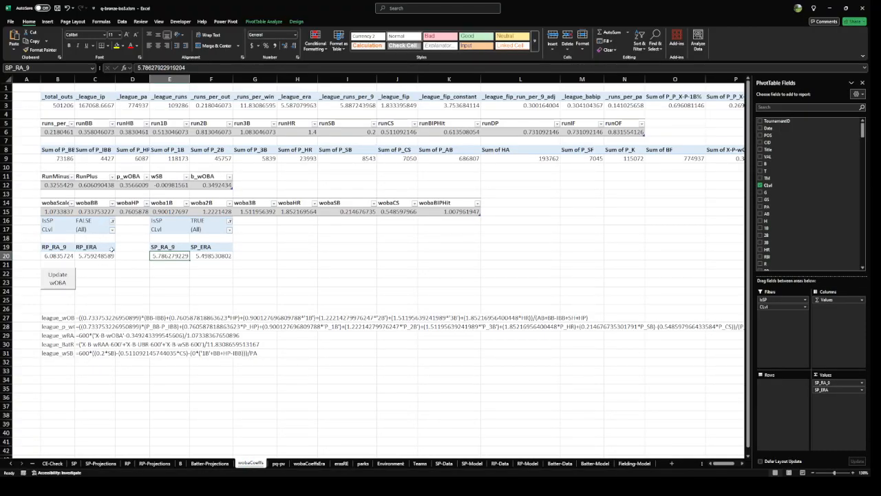
# Check the p_wOBA value on the wobaCoeffs sheet and the IsDH X-B-wOBA pivot on Fielding-Model
pyautogui.click(137, 186)
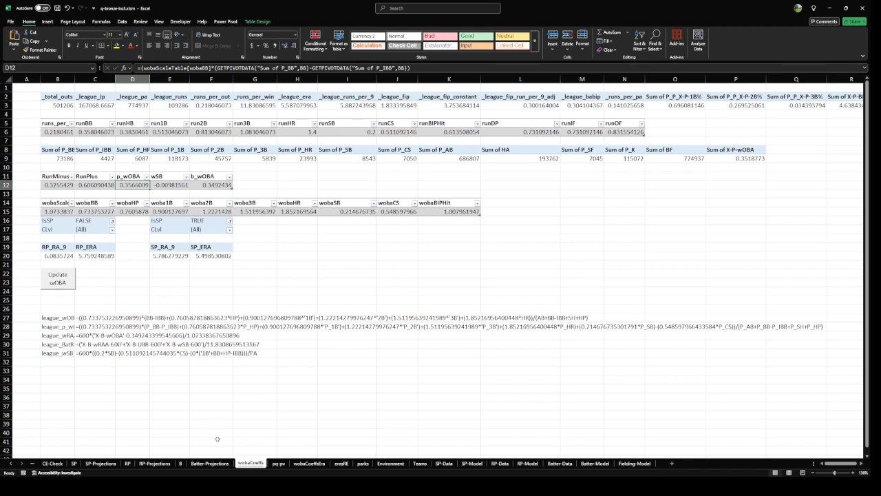
pyautogui.click(596, 463)
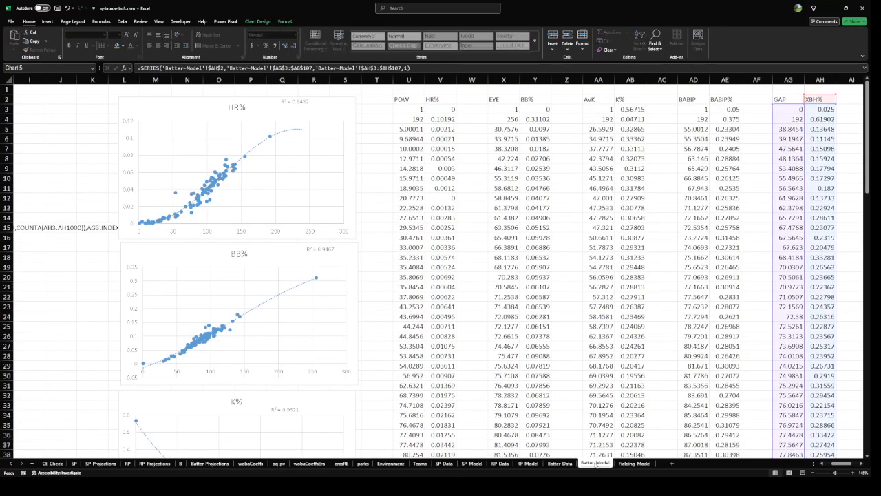
pyautogui.click(633, 463)
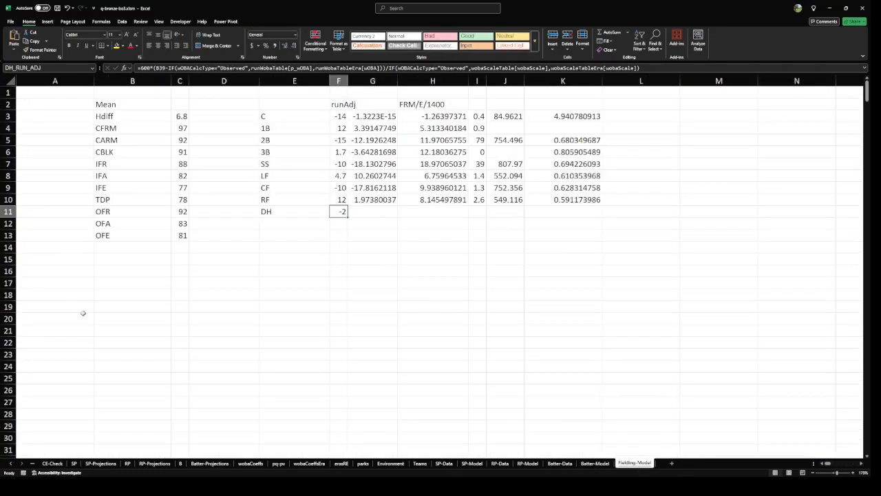
pyautogui.scroll(-7, 83, 310)
pyautogui.click(164, 294)
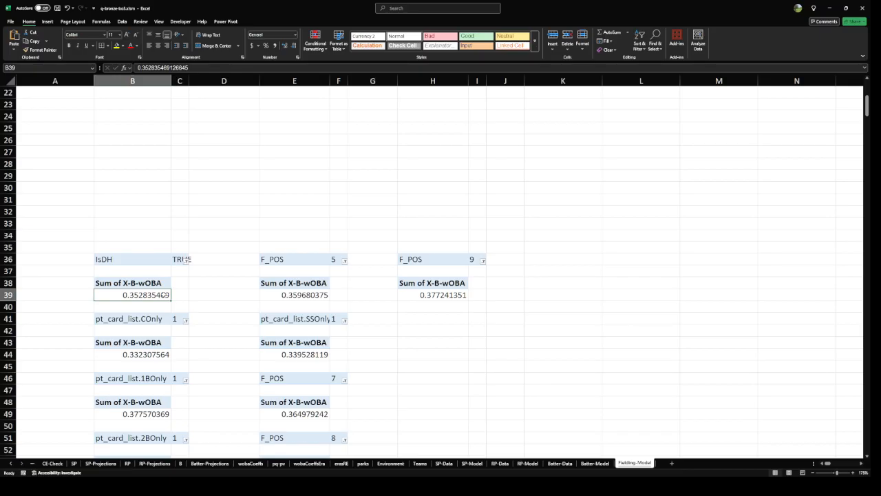
pyautogui.moveTo(164, 294); pyautogui.dragTo(187, 257)
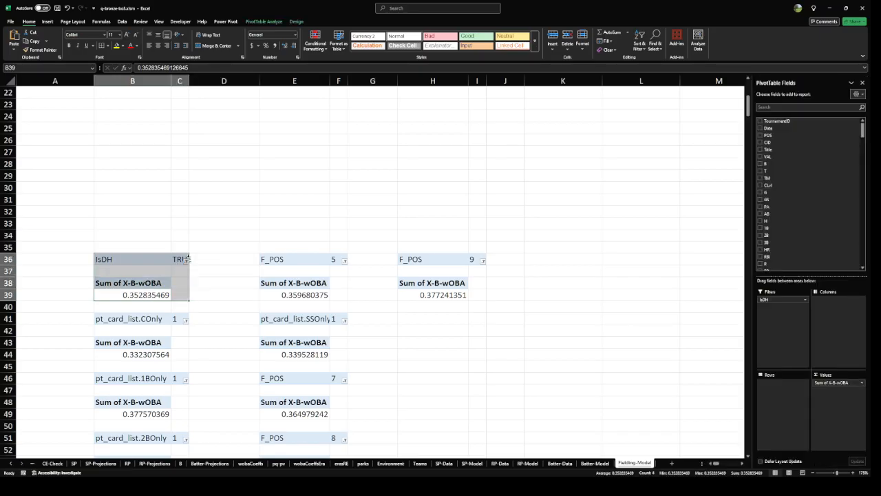
pyautogui.moveTo(123, 291); pyautogui.dragTo(180, 257)
pyautogui.moveTo(132, 291); pyautogui.dragTo(183, 260)
pyautogui.moveTo(133, 295); pyautogui.dragTo(183, 259)
# Review the highest WAR and WARvL batters in the overall rankings on the Batter-Projections sheet
pyautogui.click(209, 463)
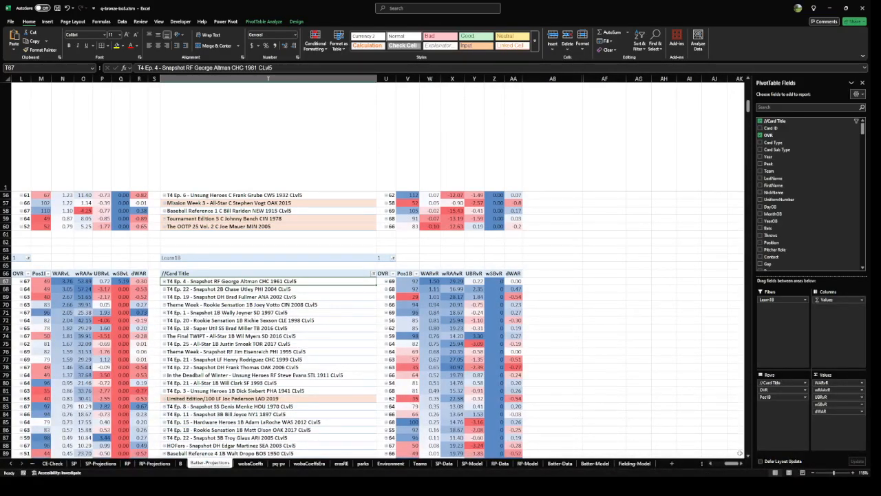
pyautogui.click(720, 465)
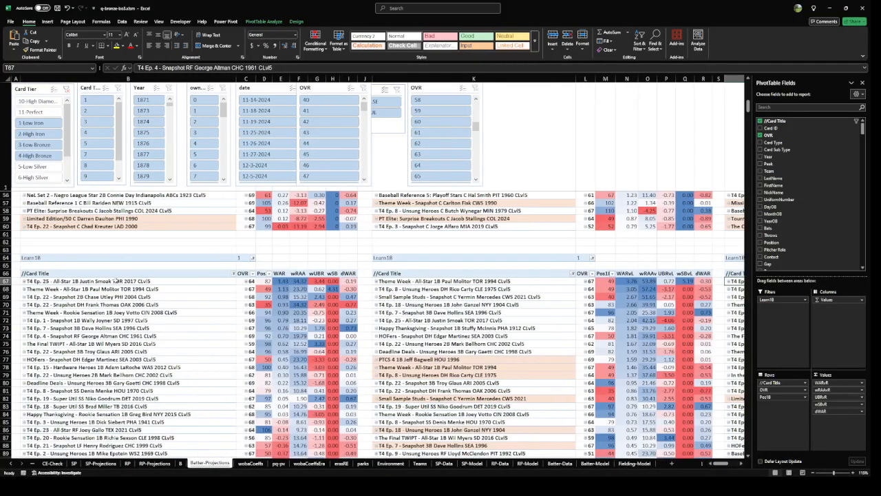
pyautogui.scroll(18, 116, 281)
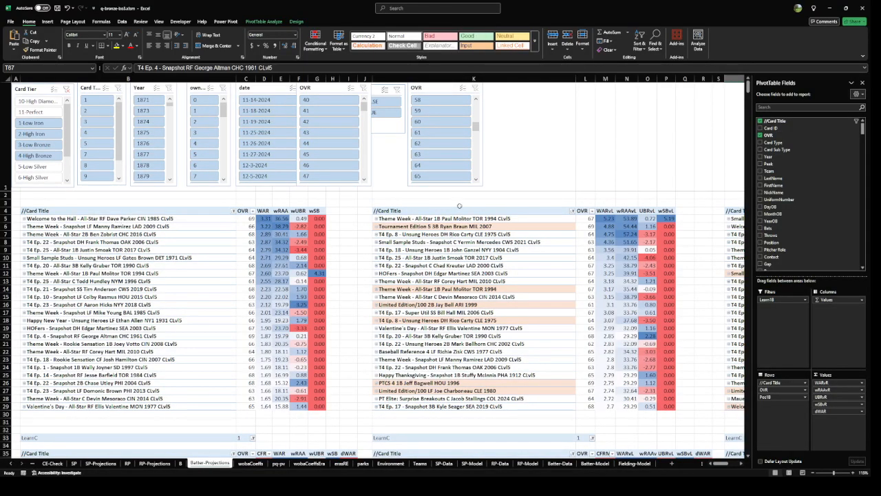
pyautogui.click(436, 218)
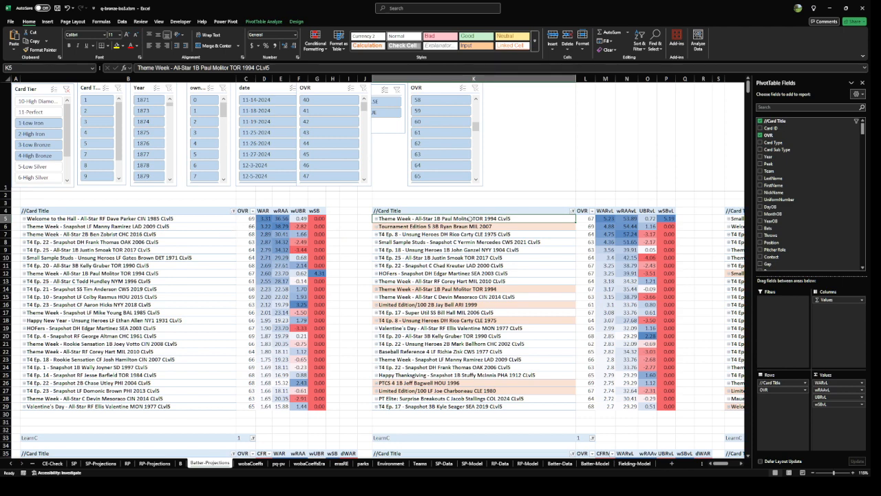
pyautogui.click(609, 219)
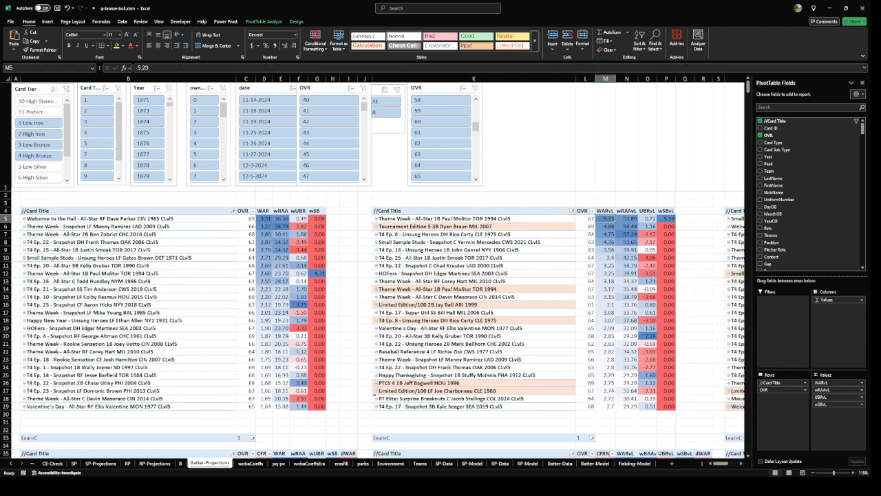
# Return to sheet B and highlight the DH results in rows 4 and 5 from Title through UBR/600
pyautogui.click(181, 463)
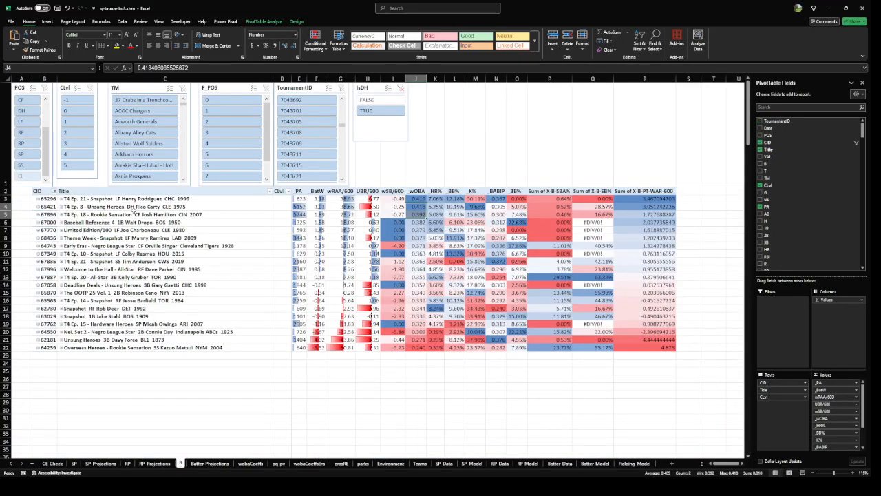
pyautogui.moveTo(81, 207); pyautogui.dragTo(365, 213)
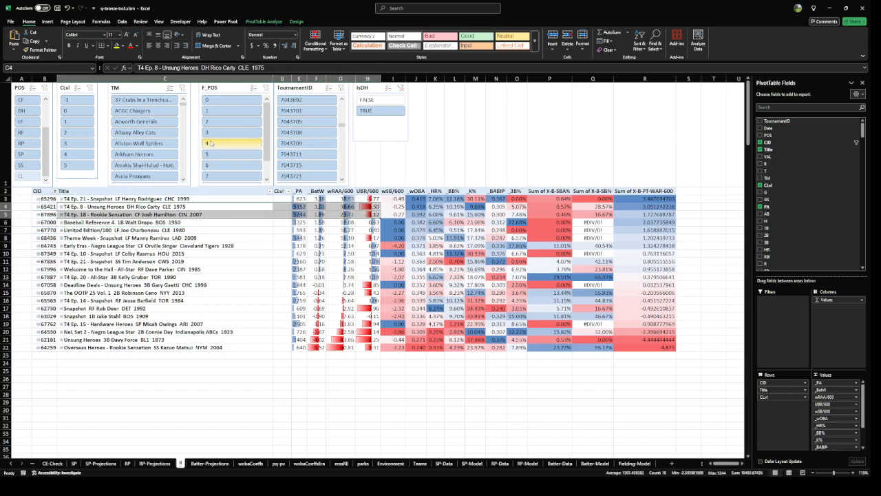
# Filter the DH results to the Breslau Binturongs -E6- team, highlight rows 5 to 7 from Title through _wOBA, and clear the team filter
pyautogui.scroll(-3, 186, 125)
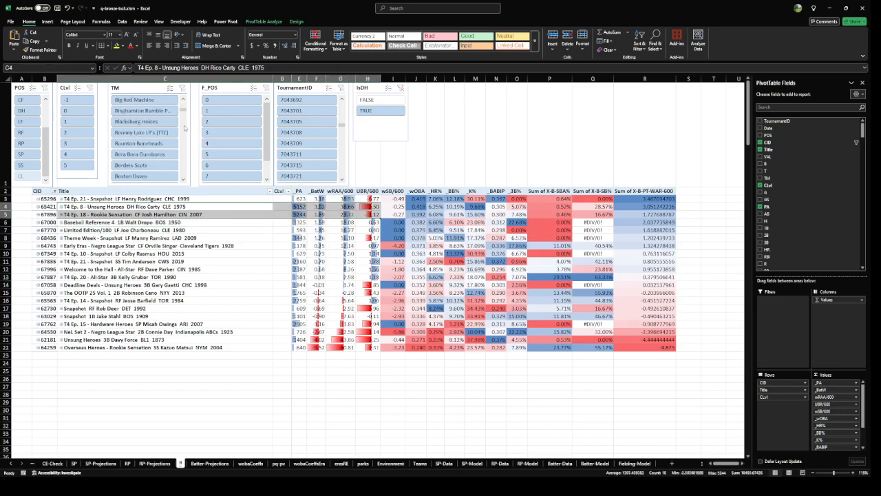
pyautogui.scroll(-3, 182, 127)
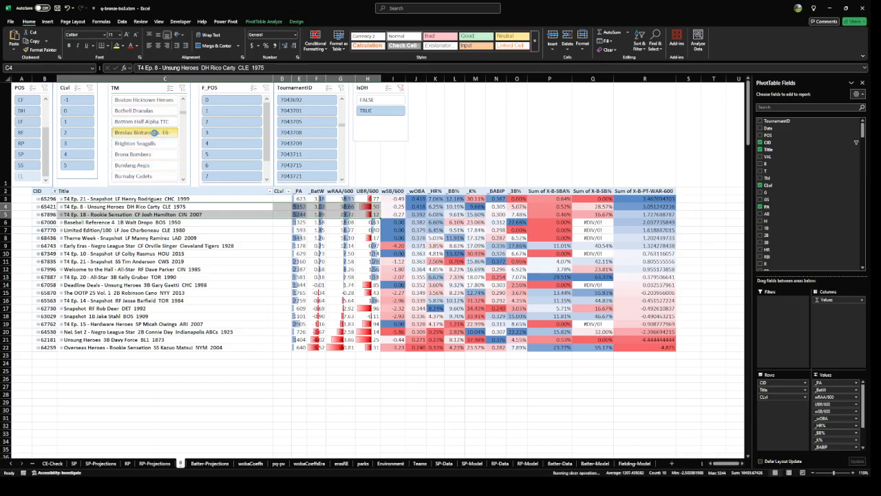
pyautogui.click(146, 131)
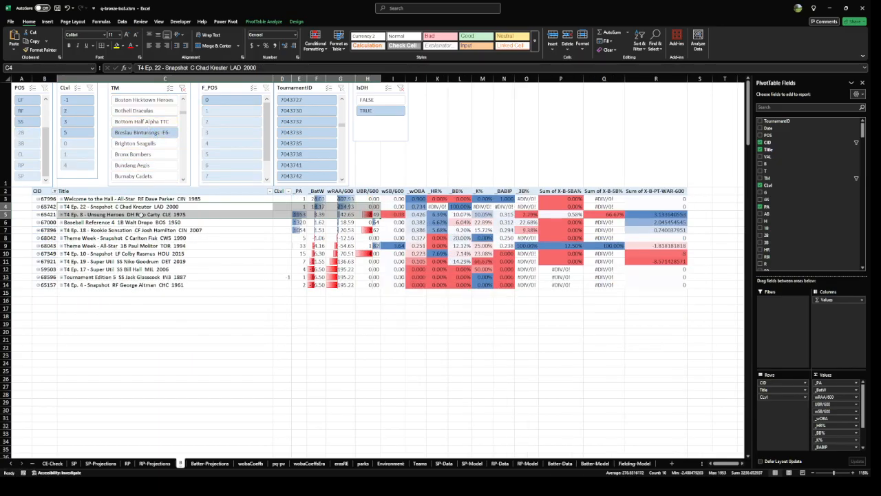
pyautogui.moveTo(141, 215); pyautogui.dragTo(421, 235)
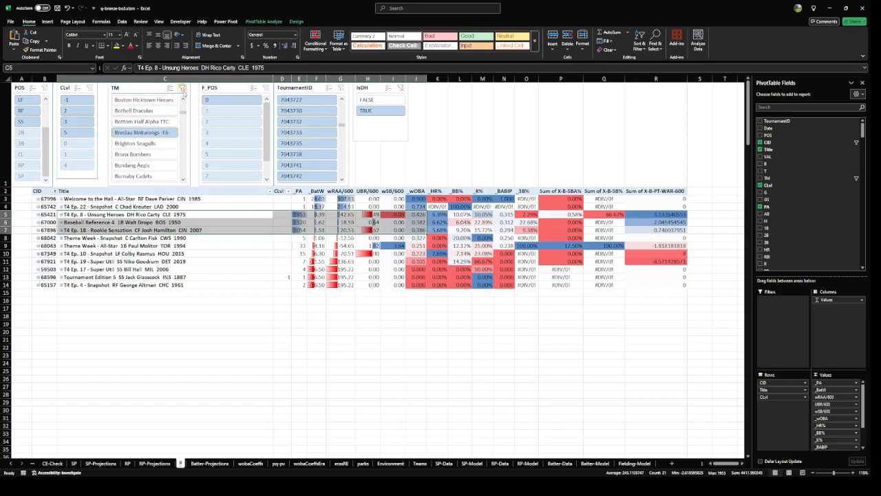
pyautogui.click(182, 89)
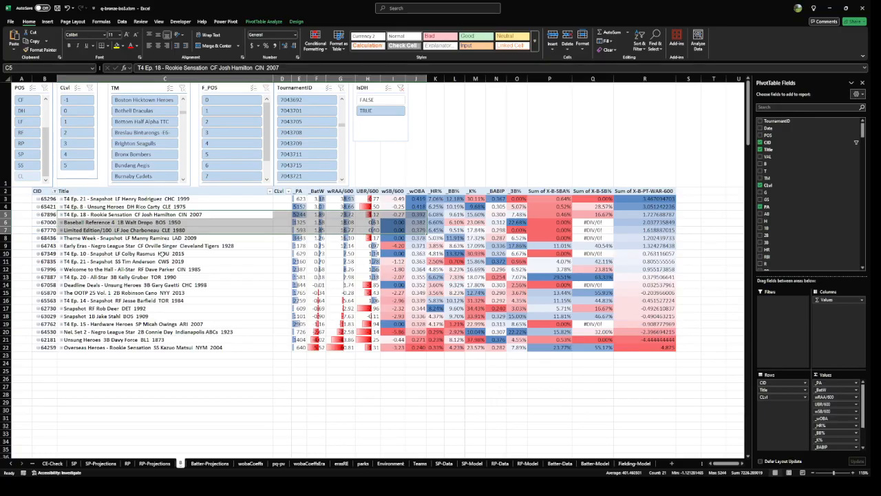
# Highlight the Theme Week Manny Ramirez LAD 2009 results through wRAA/600 and expand the card to check its CLvl breakdown
pyautogui.click(166, 235)
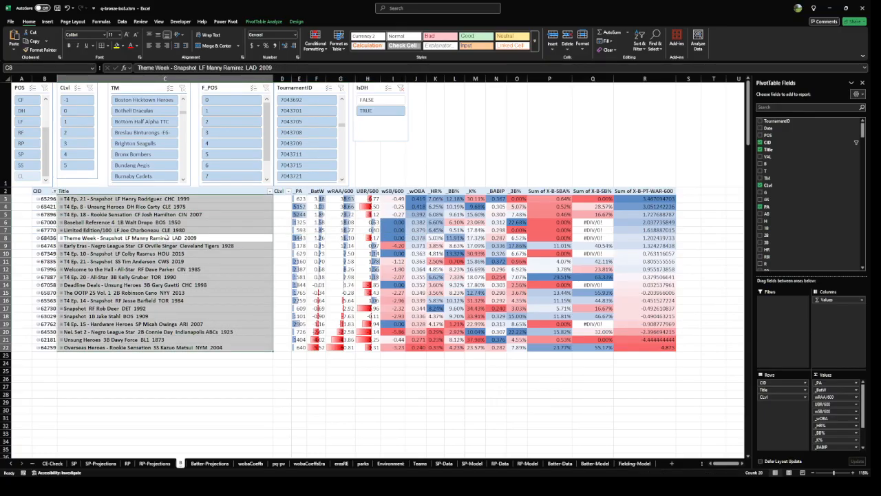
pyautogui.moveTo(166, 238); pyautogui.dragTo(330, 236)
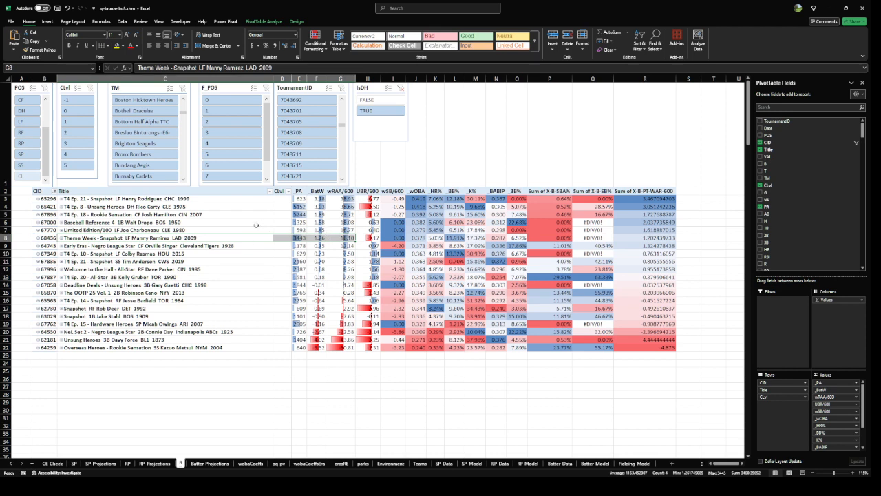
pyautogui.click(60, 237)
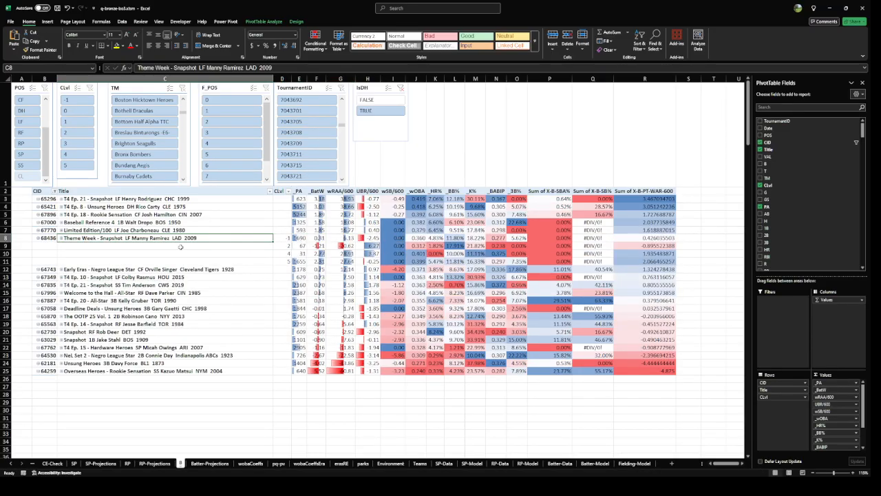
pyautogui.click(282, 261)
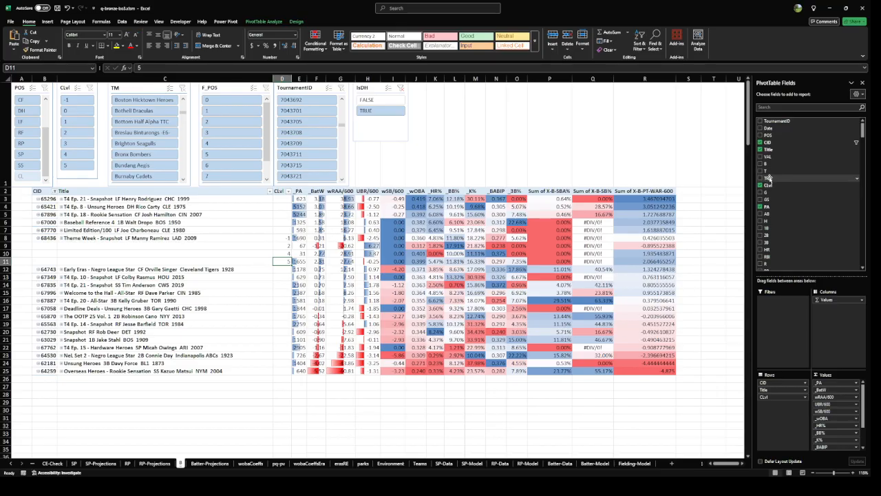
# Add TM to the pivot rows beneath CLvl, widen column D, and highlight the teams using the Manny Ramirez card at CLvl 5
pyautogui.moveTo(768, 178)
pyautogui.mouseDown()
pyautogui.moveTo(811, 417)
pyautogui.moveTo(800, 432)
pyautogui.moveTo(791, 396)
pyautogui.mouseUp()
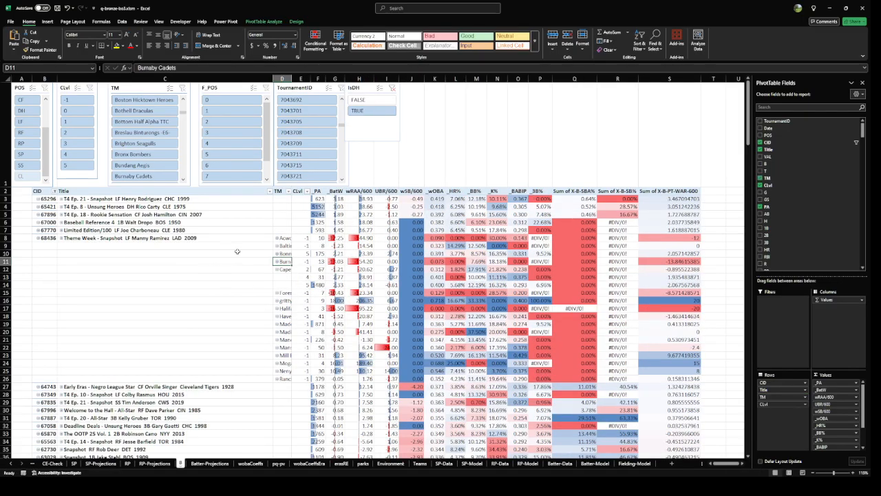
pyautogui.doubleClick(290, 79)
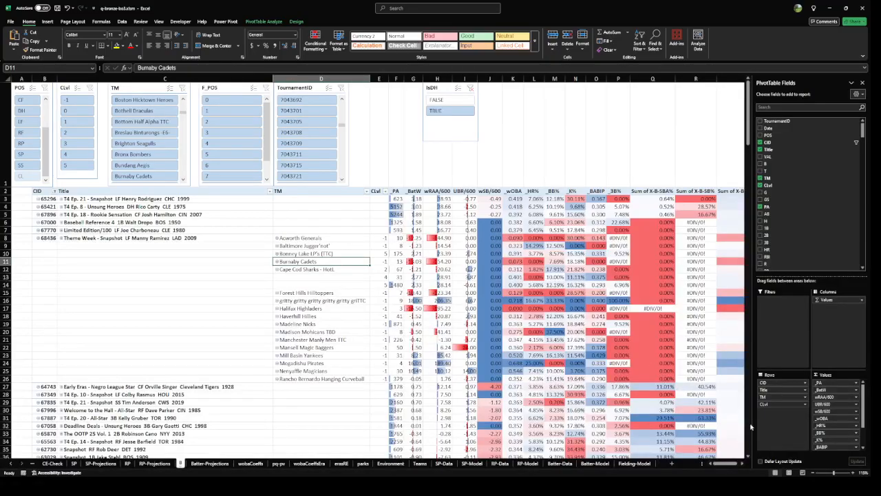
pyautogui.moveTo(765, 397); pyautogui.dragTo(784, 407)
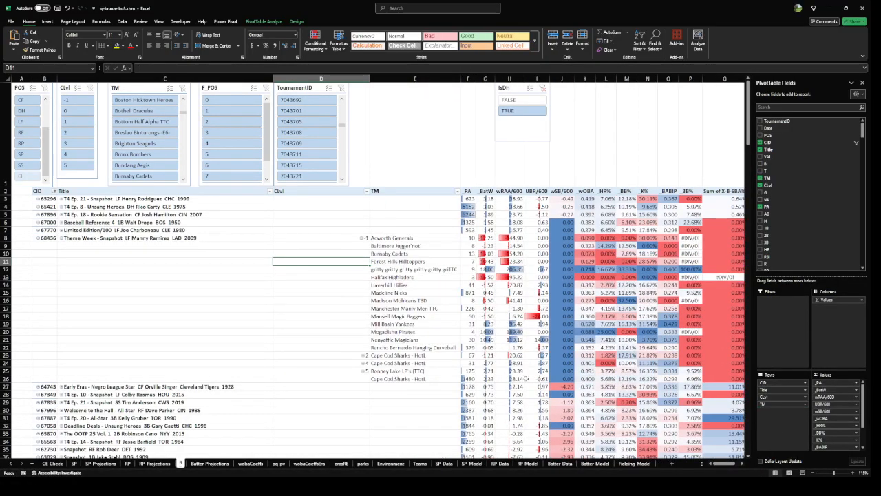
pyautogui.moveTo(415, 373); pyautogui.dragTo(413, 380)
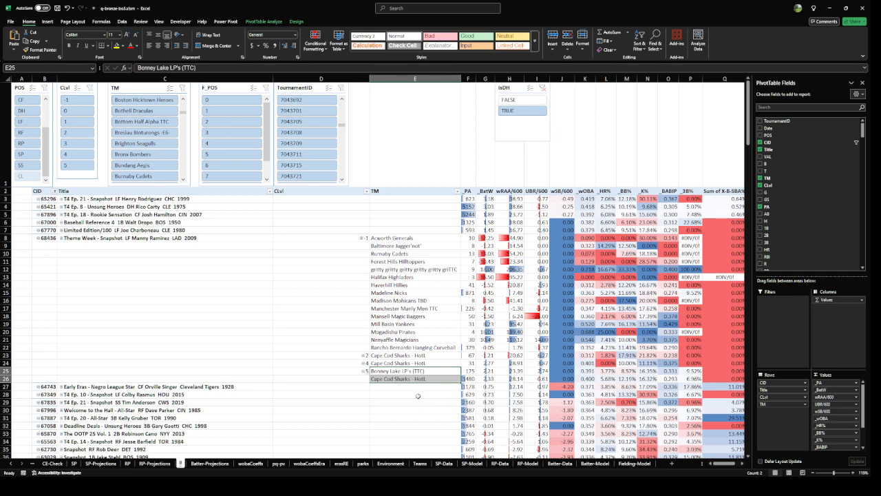
pyautogui.click(397, 380)
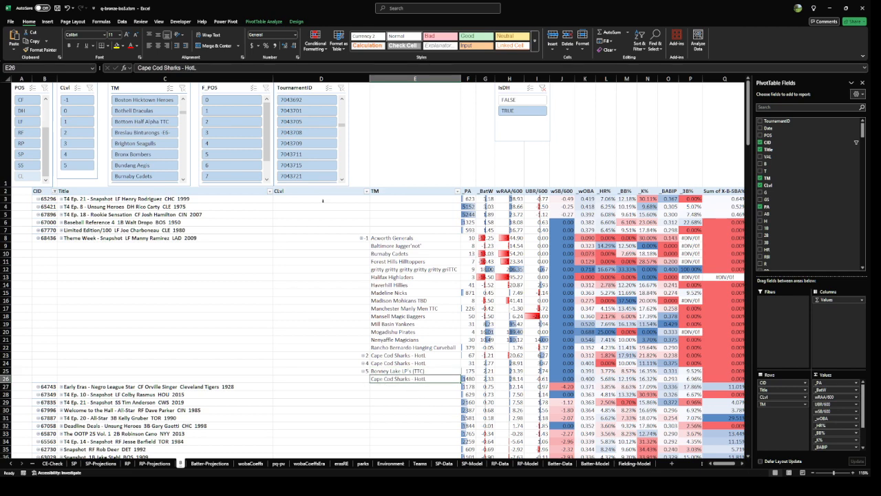
# Collapse the team lists under the Manny Ramirez CLvl groups and remove the TM field from the pivot rows
pyautogui.click(325, 198)
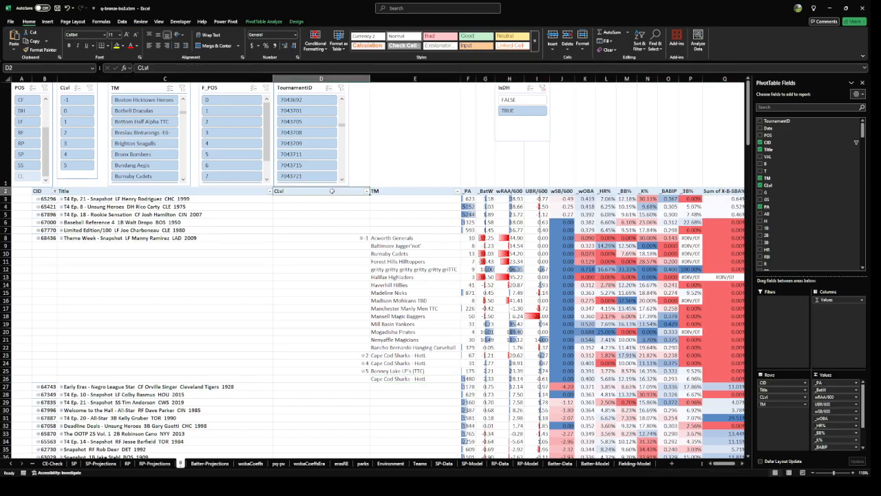
pyautogui.click(356, 187)
pyautogui.click(356, 188)
pyautogui.click(346, 193)
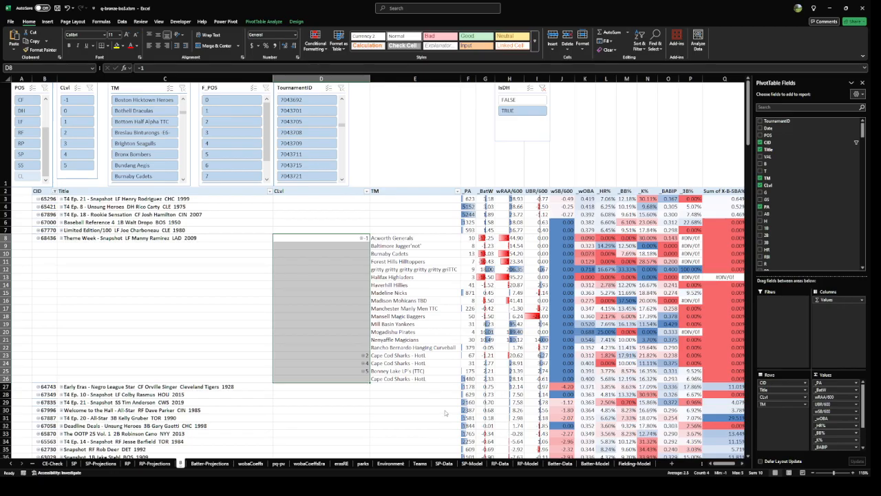
pyautogui.hotkey('ctrl', 'z')
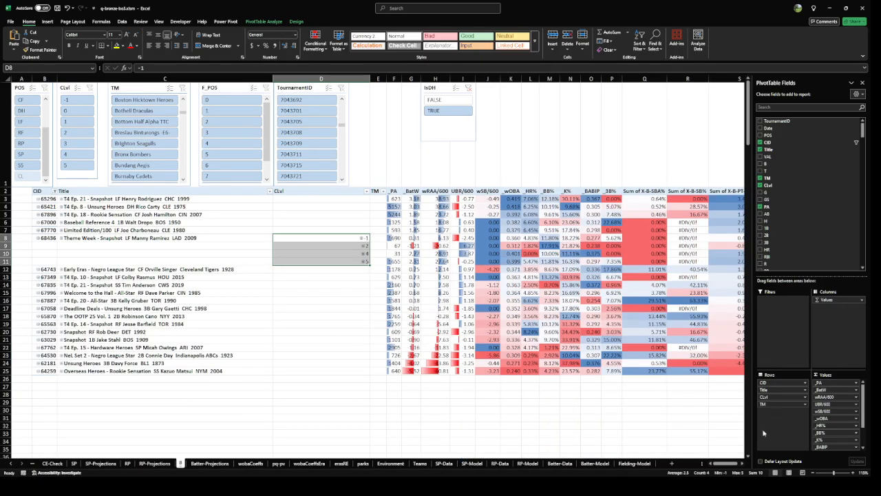
pyautogui.moveTo(776, 405); pyautogui.dragTo(783, 224)
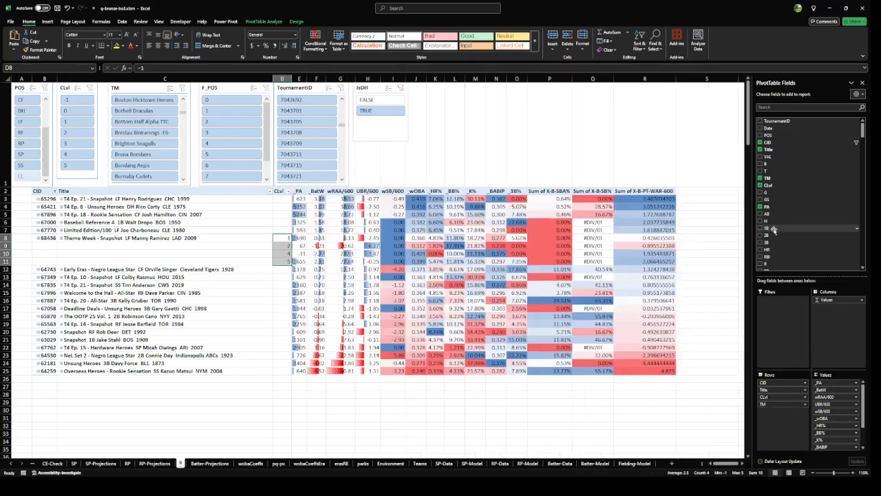
# Collapse the Manny Ramirez CLvl breakdown and clear the IsDH filter to include both DH and non-DH results
pyautogui.click(244, 245)
pyautogui.click(270, 239)
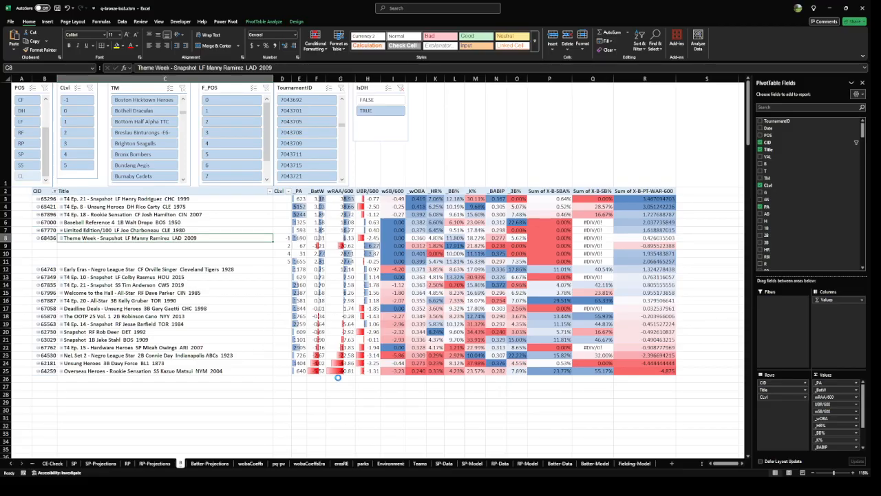
pyautogui.click(331, 400)
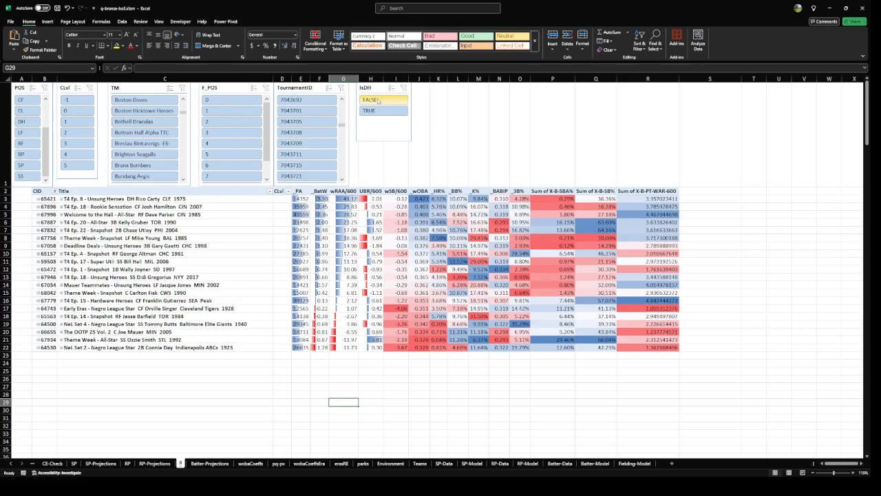
# Review the top-ranked catchers by WAR, WARvL and WARvR in the LearnC tables on the Batter-Projections sheet
pyautogui.click(209, 463)
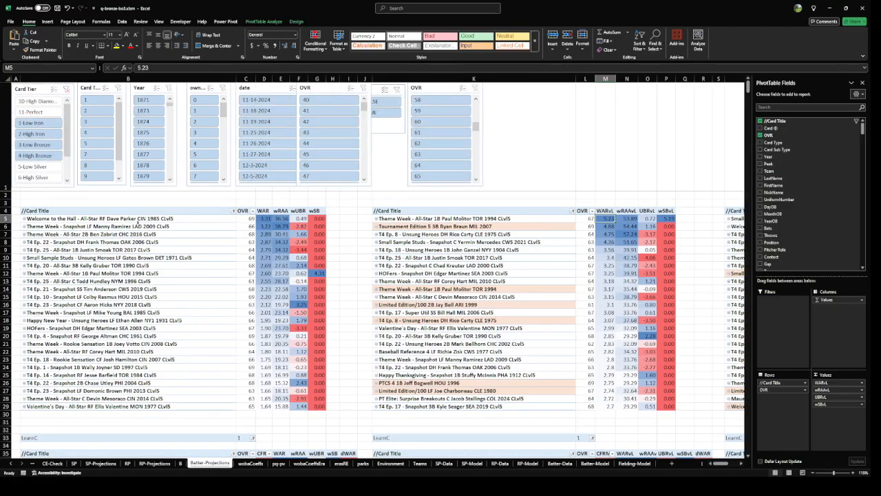
pyautogui.scroll(-7, 138, 222)
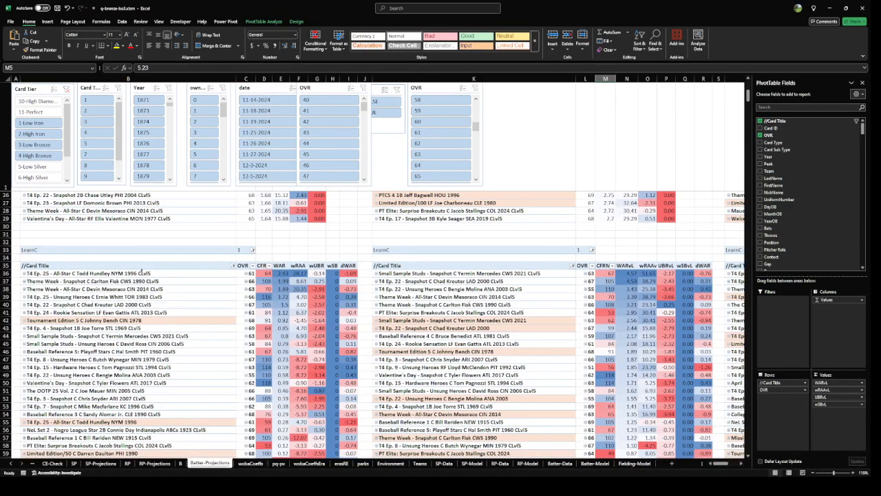
pyautogui.click(141, 273)
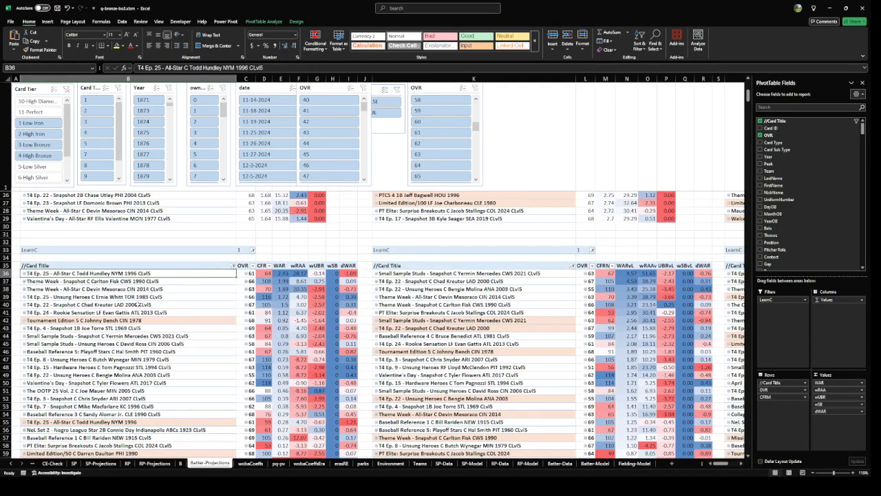
pyautogui.click(468, 272)
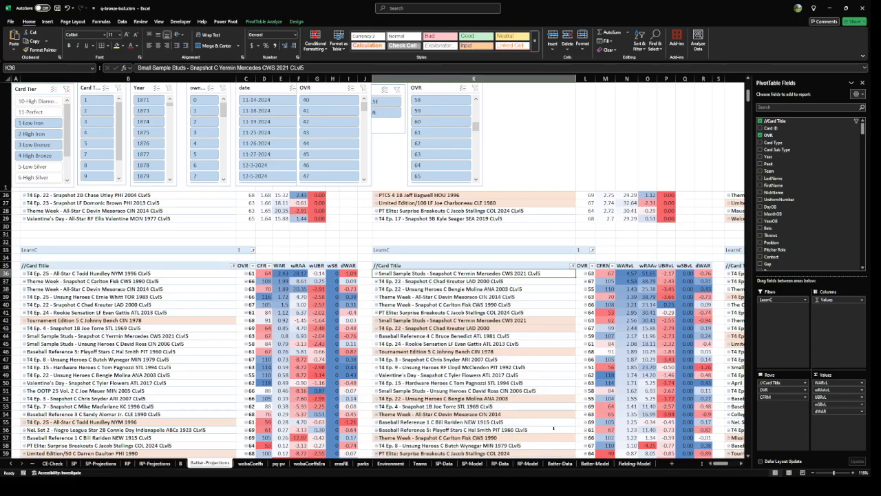
pyautogui.click(482, 289)
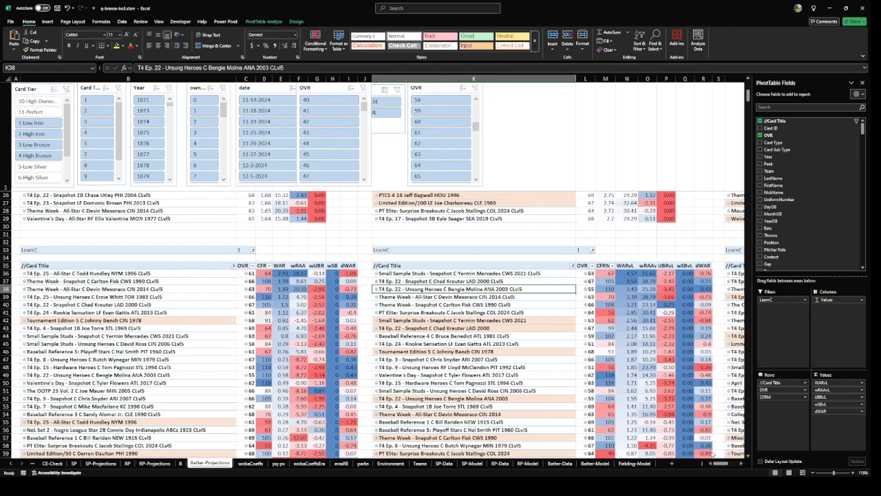
pyautogui.click(740, 465)
pyautogui.moveTo(741, 464); pyautogui.dragTo(742, 463)
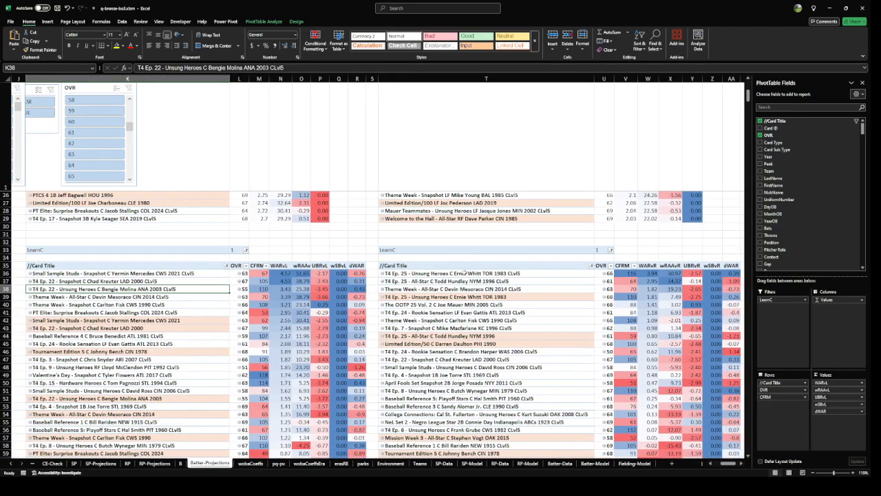
pyautogui.click(464, 272)
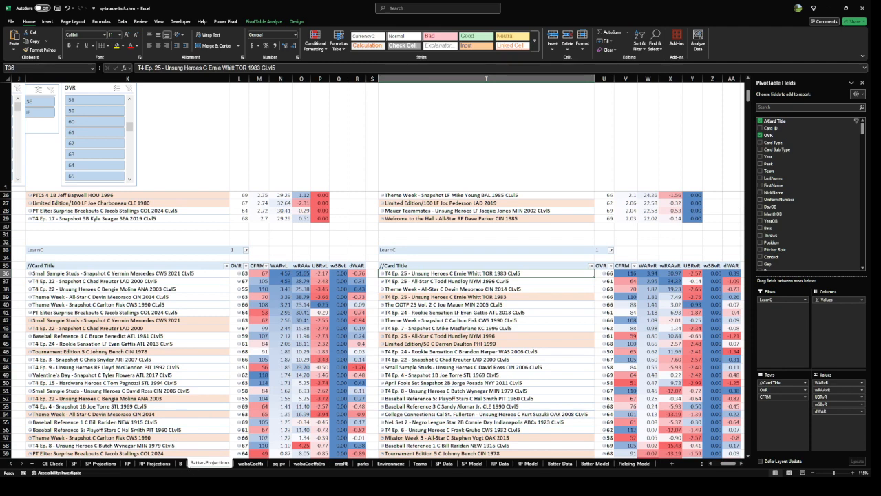
# Examine the lower-ranked catchers in the WARvR table, including Mike Macfarlane KC 1996 and Sandy Alomar Jr. CLE 1990
pyautogui.hotkey('alt', 'Tab')
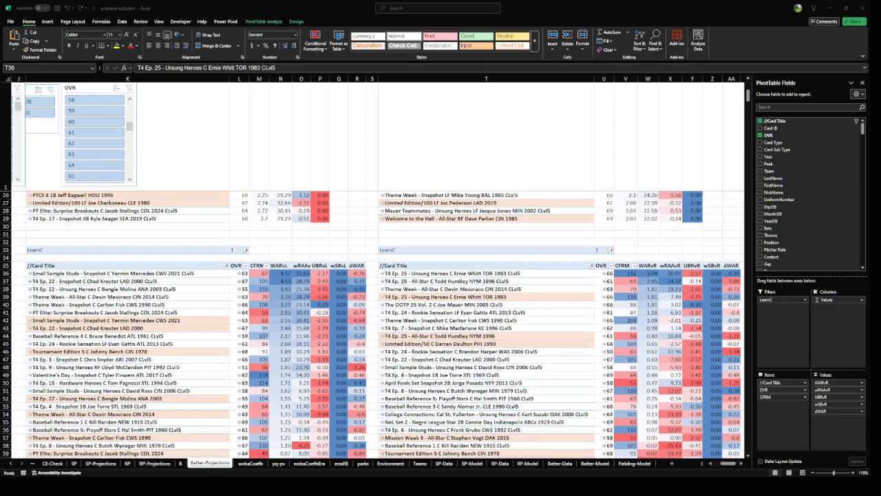
pyautogui.hotkey('alt', 'Tab')
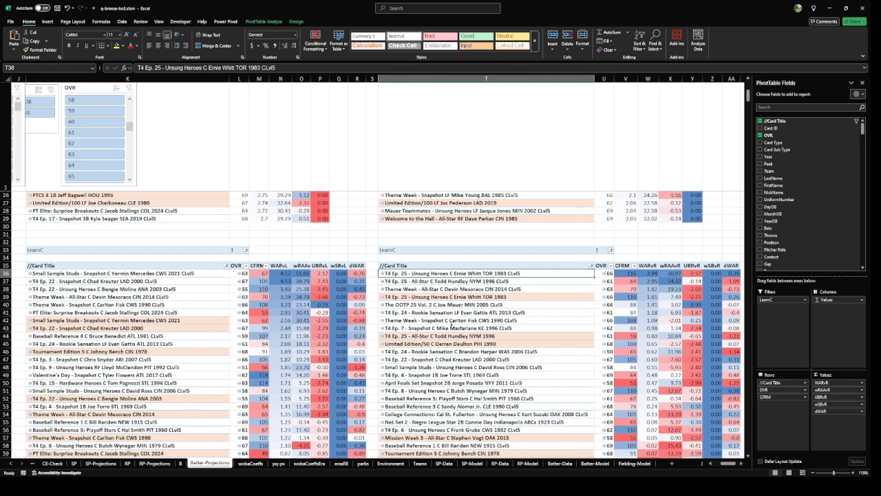
pyautogui.click(451, 325)
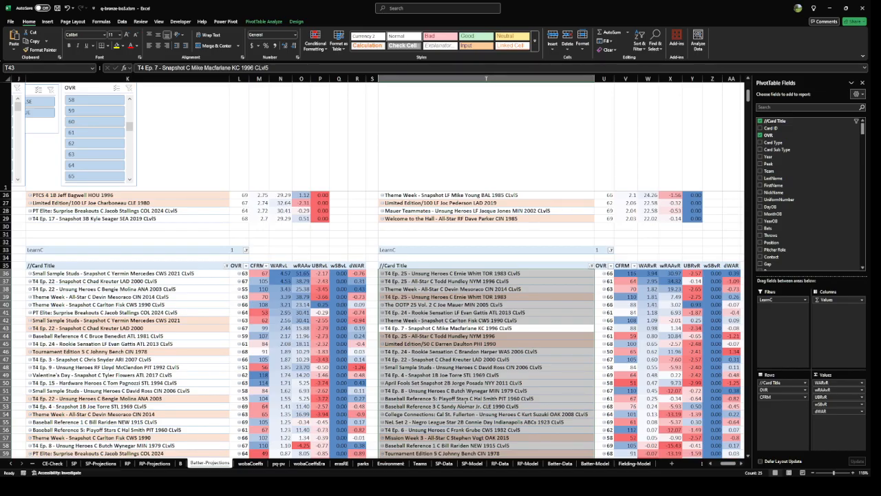
pyautogui.click(465, 406)
pyautogui.click(467, 407)
pyautogui.scroll(-2, 469, 408)
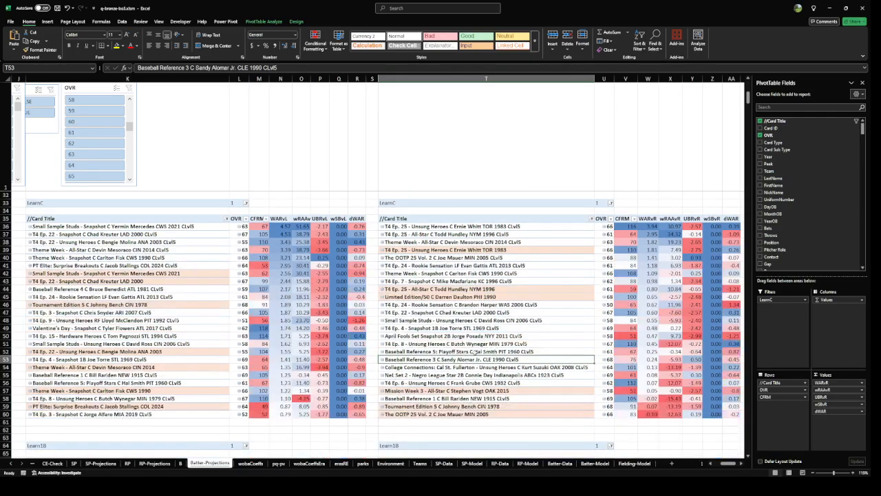
# Switch to OOTP 25 and open the Combinator Card Shop after viewing the card orders and the Regular Card Shop
pyautogui.hotkey('alt', 'Tab')
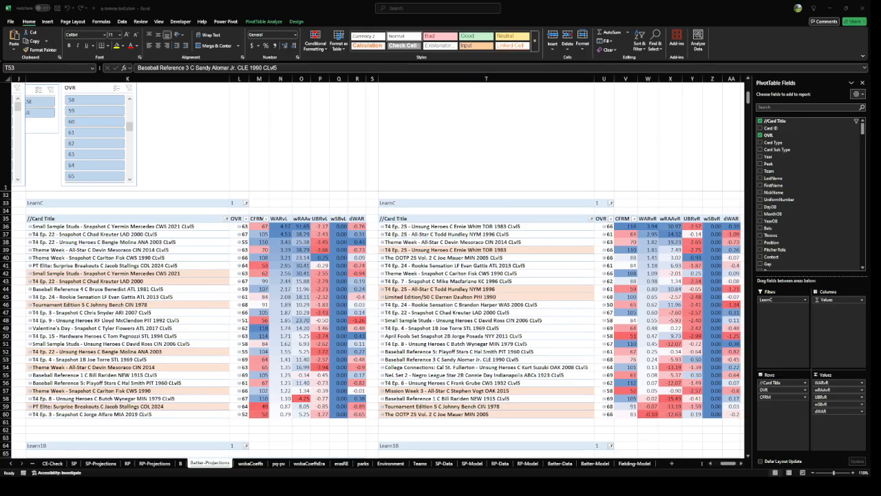
pyautogui.hotkey('alt', 'Tab')
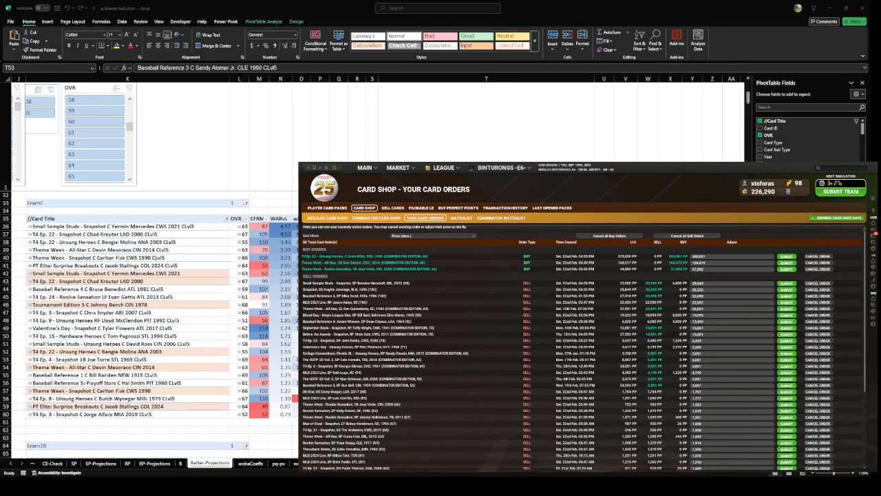
pyautogui.click(328, 219)
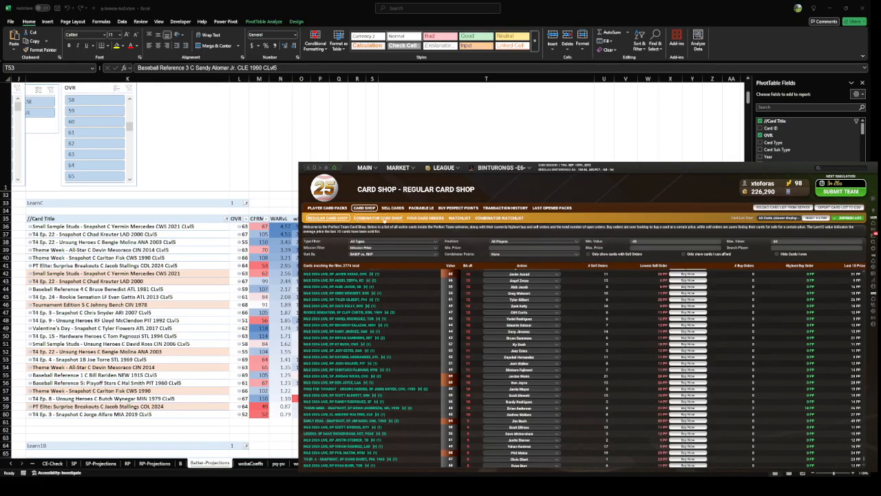
pyautogui.click(372, 218)
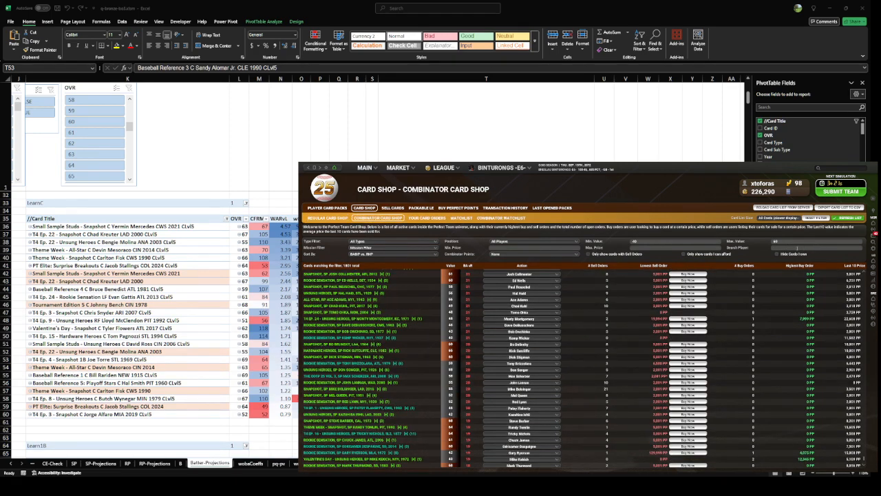
# Search the Combinator Card Shop for "zuni" and expand the Mike Zunino SEA 2017 card's details
pyautogui.click(797, 248)
pyautogui.write('zuni')
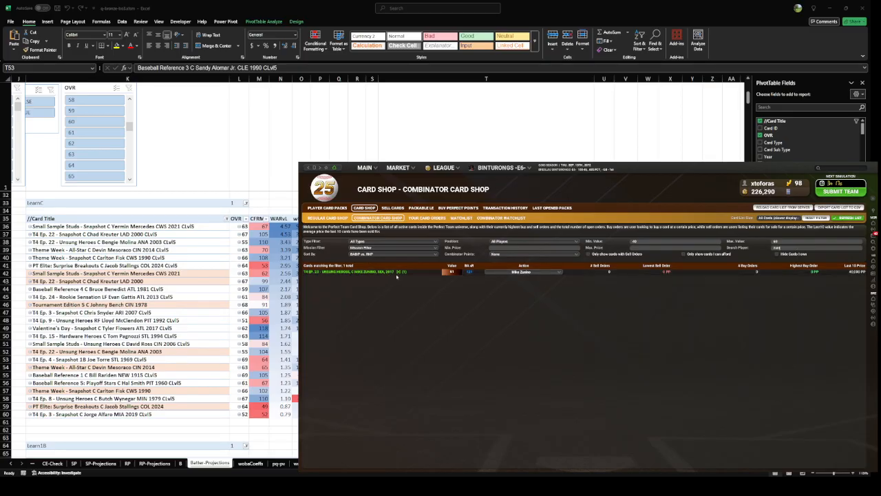
pyautogui.click(396, 272)
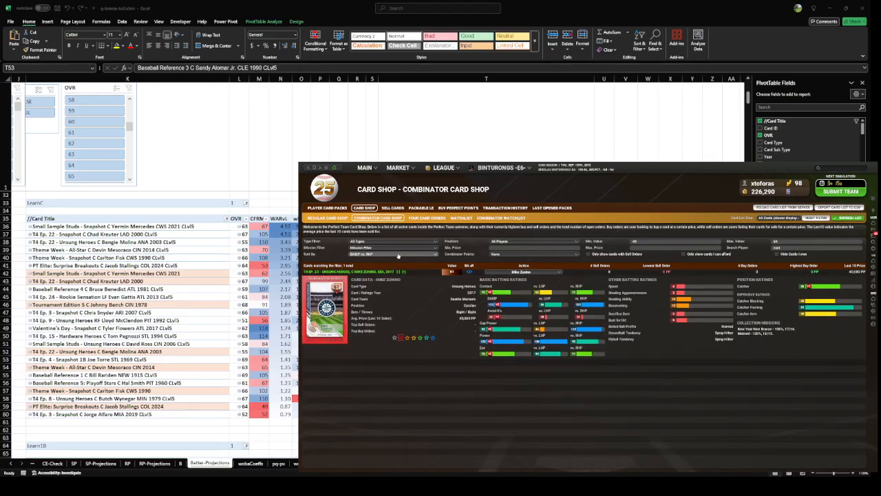
# Sort the shop list by card value and show the level 5 ratings on Mike Zunino's card
pyautogui.click(398, 256)
pyautogui.click(382, 268)
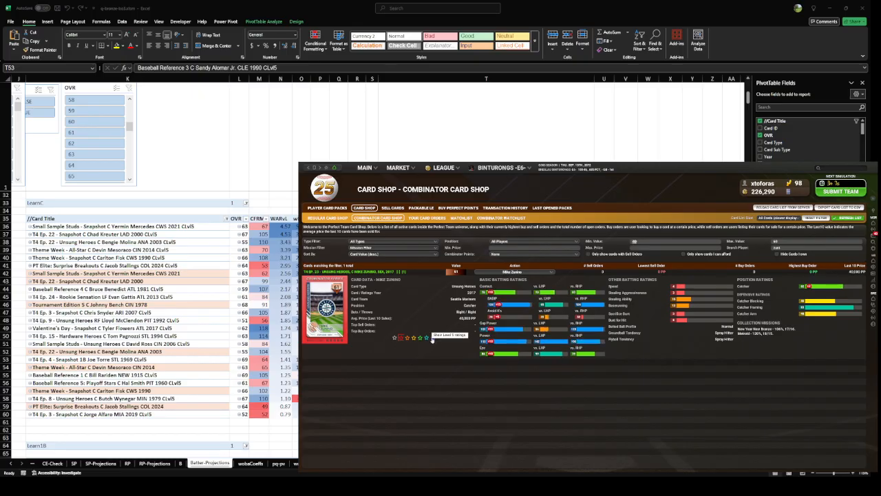
pyautogui.click(432, 337)
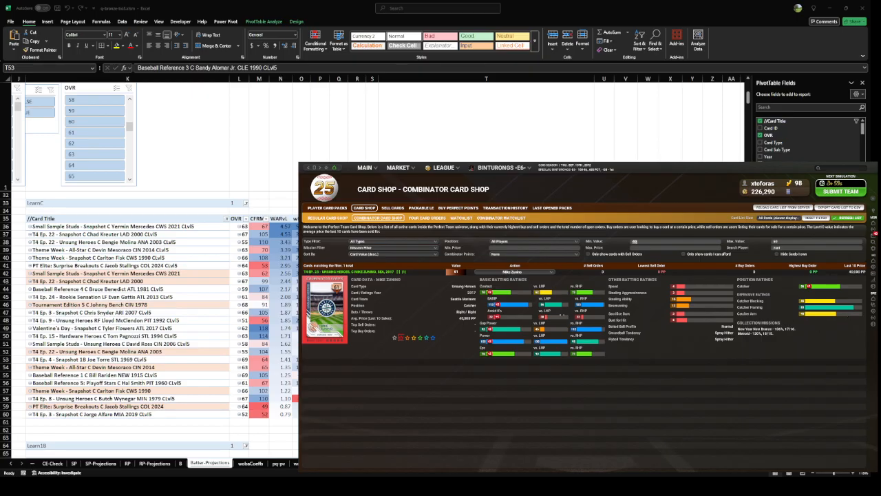
pyautogui.click(431, 339)
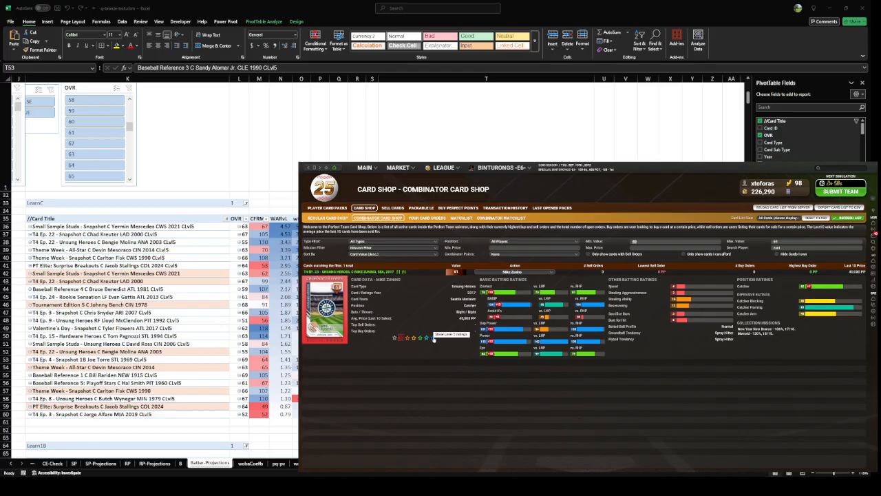
pyautogui.click(432, 337)
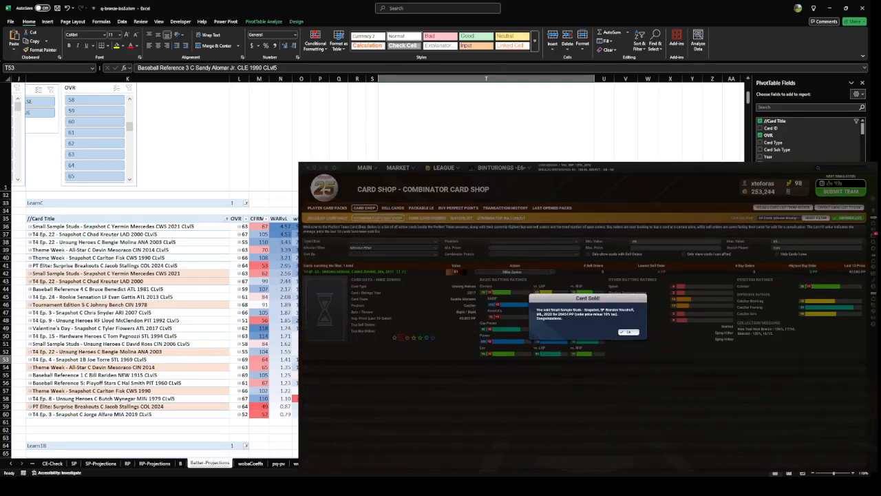
# Bring the workbook's earlier sheet tabs such as Proj-Batters into view in Excel, and dismiss the Card Sold notice in OOTP 25
pyautogui.hscroll(3, 151, 323)
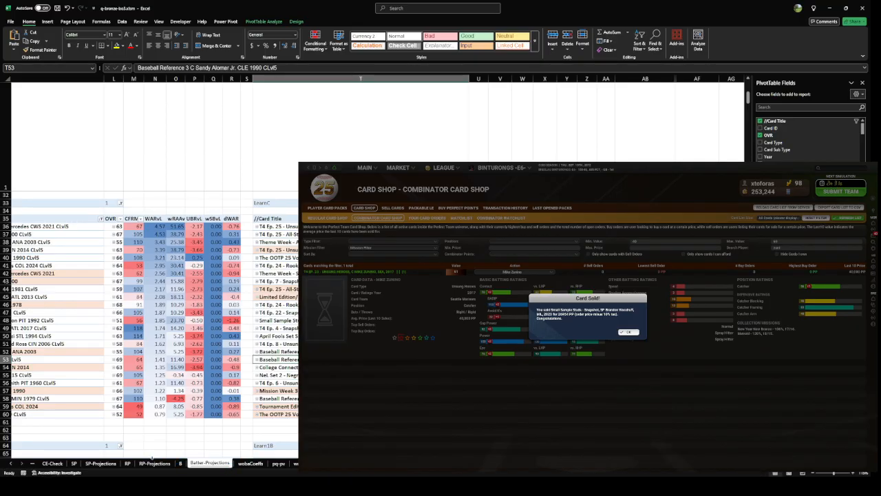
pyautogui.click(20, 464)
pyautogui.click(20, 464)
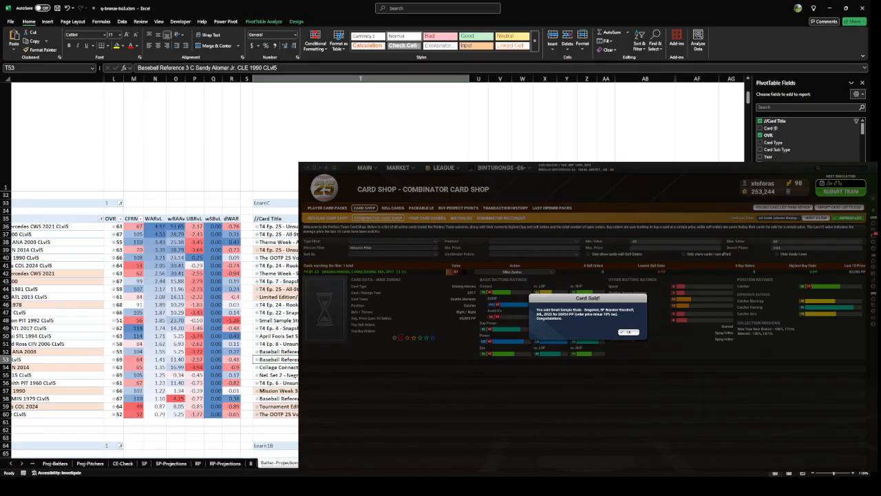
pyautogui.click(629, 331)
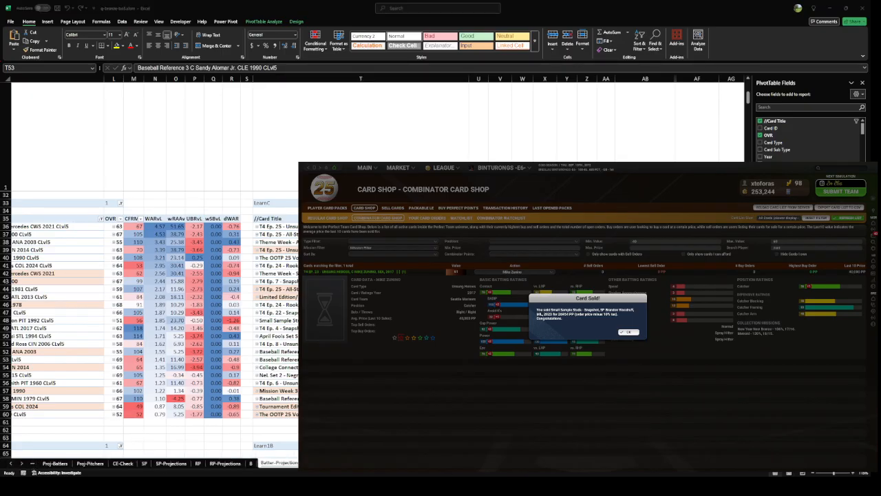
# Dismiss the card-sold notice, switch to the Excel workbook and open the Proj-Batters sheet
pyautogui.click(629, 332)
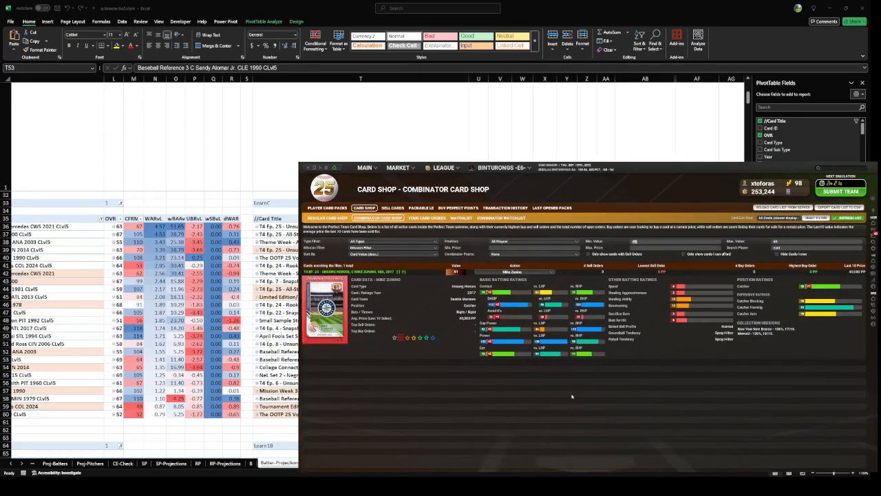
pyautogui.hotkey('alt', 'Tab')
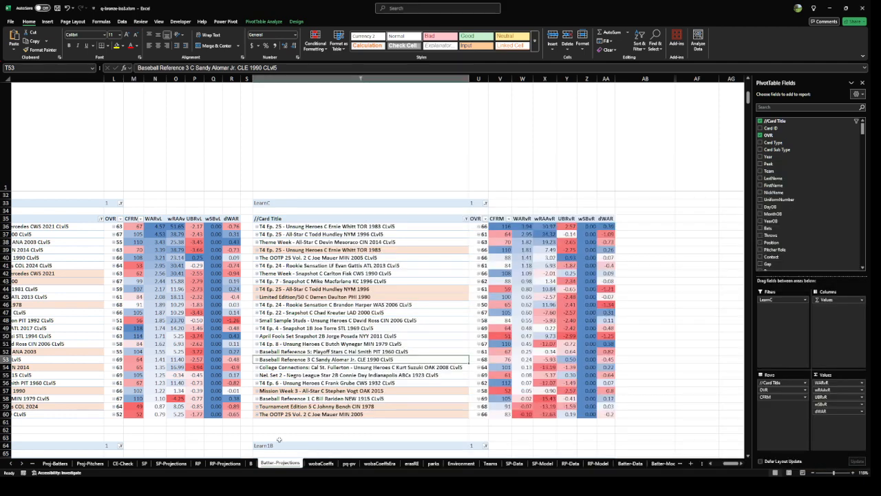
pyautogui.click(55, 463)
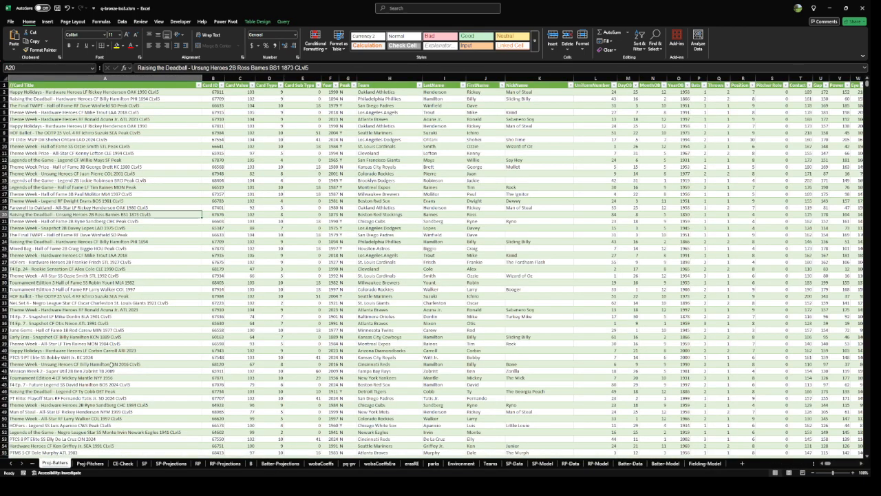
# Filter the batter table's card titles to the Mike Zunino SEA 2017 cards and enlarge the sheet view
pyautogui.click(191, 230)
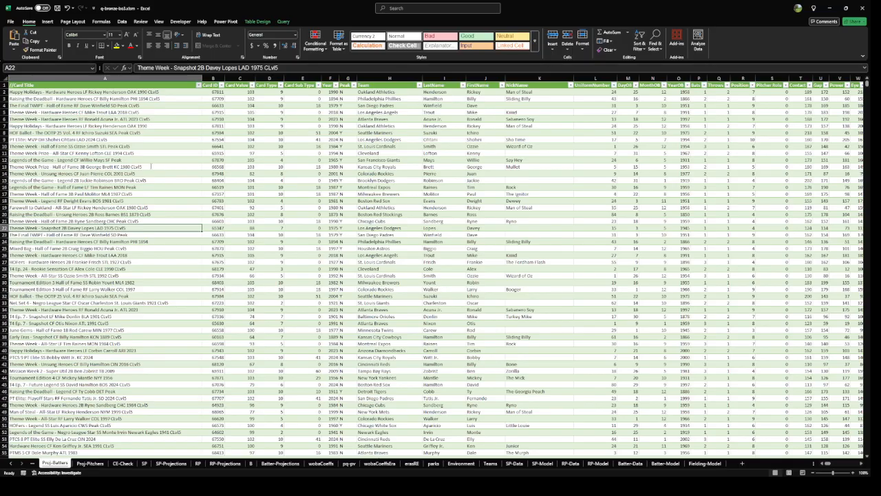
pyautogui.press('Return')
pyautogui.scroll(6, 266, 174)
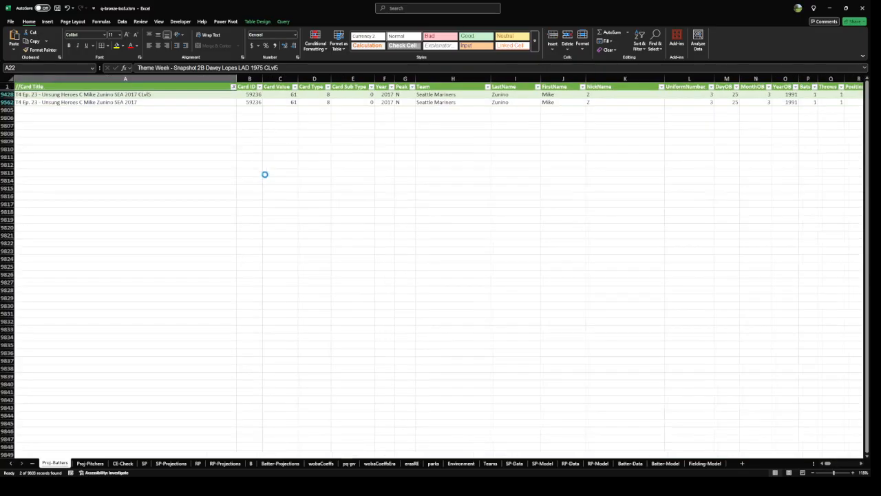
pyautogui.click(261, 109)
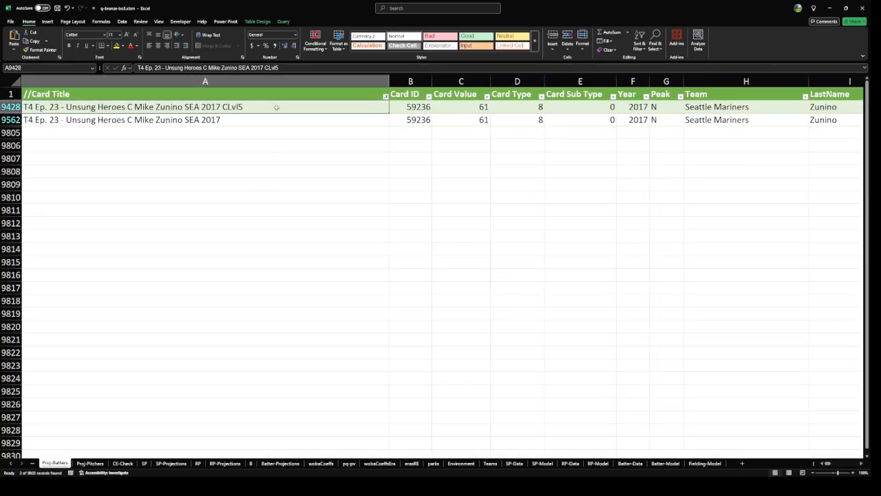
# Look through the Zunino CLvl5 row from its last columns back to the catcher projections starting at C-FRM-1000
pyautogui.hotkey('ctrl', 'Right')
pyautogui.press('Left')
pyautogui.press('Left')
pyautogui.press('Left')
pyautogui.press('Left')
pyautogui.press('Left')
pyautogui.press('Left')
pyautogui.press('Left')
pyautogui.press('Left')
pyautogui.press('Left')
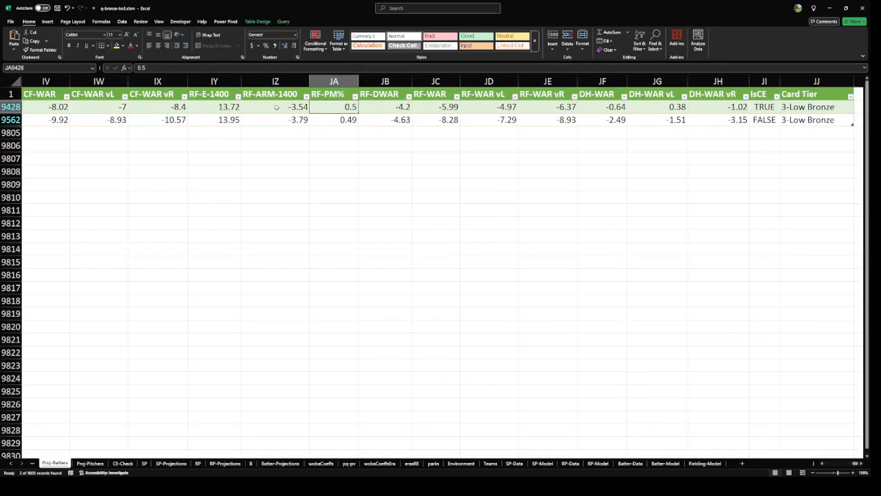
pyautogui.press('Left')
pyautogui.press('Left')
pyautogui.press('Left')
pyautogui.press('Left')
pyautogui.press('Left')
pyautogui.press('Left')
pyautogui.press('Left')
pyautogui.press('Left')
pyautogui.press('Left')
pyautogui.press('Left')
pyautogui.press('Left')
pyautogui.press('Left')
pyautogui.press('Left')
pyautogui.press('Left')
pyautogui.press('Left')
pyautogui.press('Left')
pyautogui.press('Left')
pyautogui.press('Left')
pyautogui.press('Left')
pyautogui.press('Left')
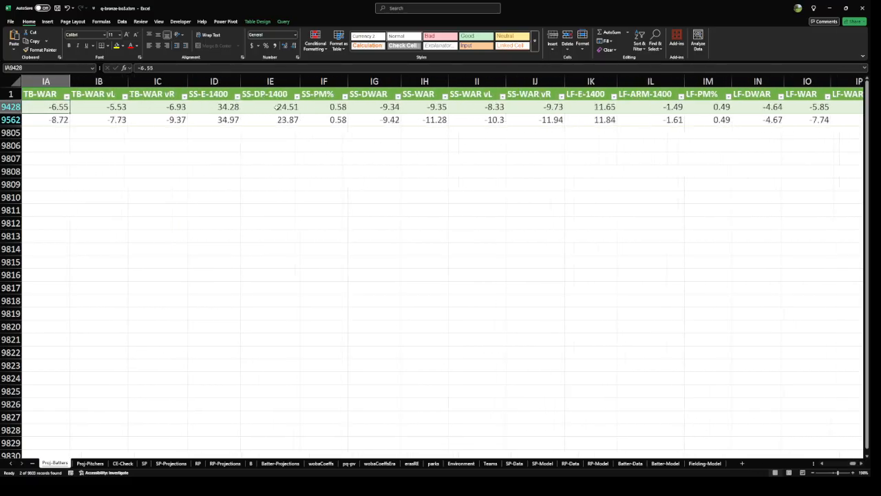
pyautogui.press('Left')
pyautogui.press('Left')
pyautogui.press('Left')
pyautogui.press('Left')
pyautogui.press('Left')
pyautogui.press('Left')
pyautogui.press('Left')
pyautogui.press('Left')
pyautogui.press('Left')
pyautogui.press('Left')
pyautogui.press('Left')
pyautogui.press('Left')
pyautogui.press('Left')
pyautogui.press('Left')
pyautogui.press('Left')
pyautogui.press('Left')
pyautogui.press('Left')
pyautogui.press('Left')
pyautogui.press('Left')
pyautogui.press('Left')
pyautogui.press('Right')
pyautogui.press('Right')
pyautogui.press('Right')
pyautogui.press('Right')
pyautogui.press('Right')
pyautogui.press('Right')
pyautogui.press('Right')
pyautogui.press('Right')
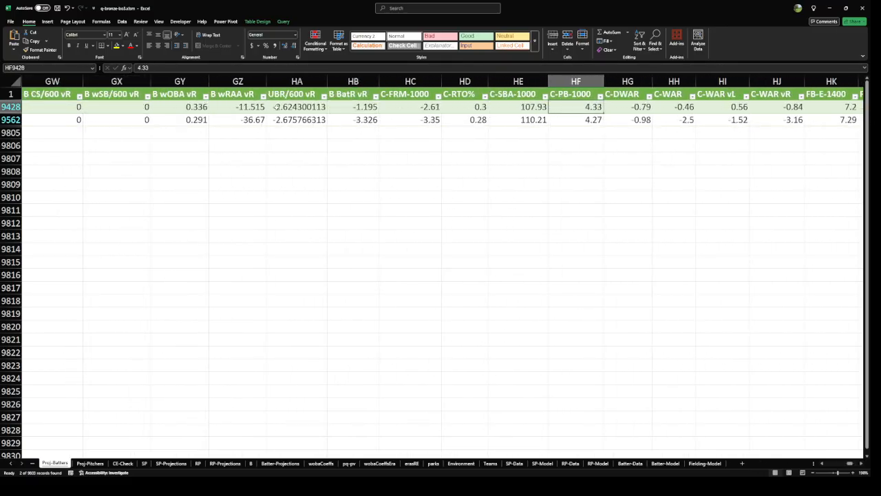
pyautogui.press('Right')
pyautogui.press('Left')
pyautogui.press('Left')
pyautogui.press('Left')
pyautogui.press('Left')
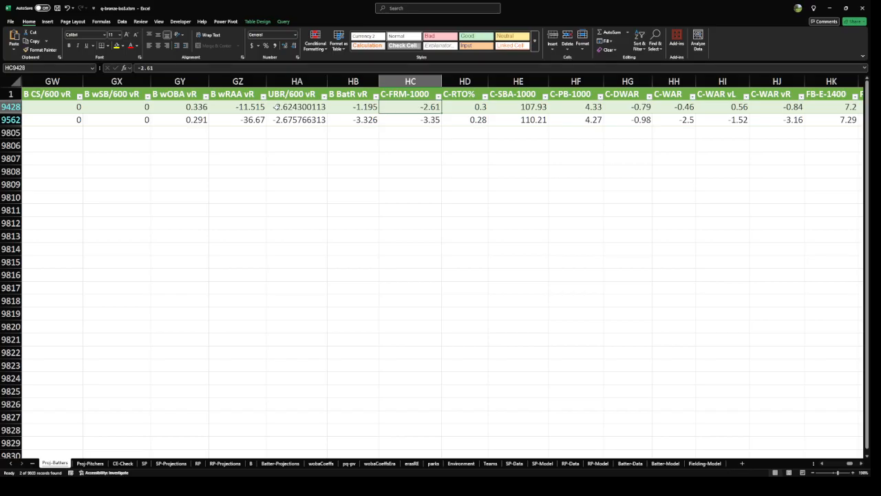
# Examine the Zunino CLvl5 card's catcher projections from C-RTO% through C-WAR vR, including C-DWAR
pyautogui.press('Right')
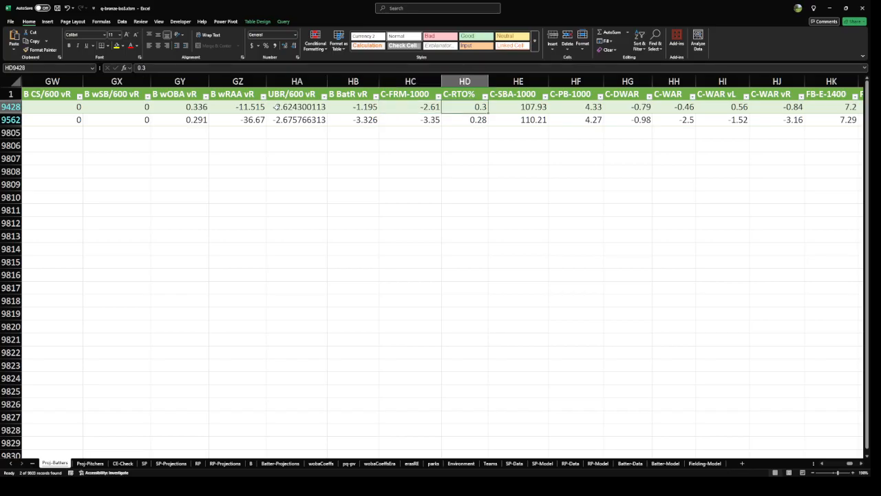
pyautogui.press('Right')
pyautogui.press('Right')
pyautogui.press('Right')
pyautogui.press('Right')
pyautogui.press('Right')
pyautogui.press('Right')
pyautogui.press('Right')
pyautogui.press('Left')
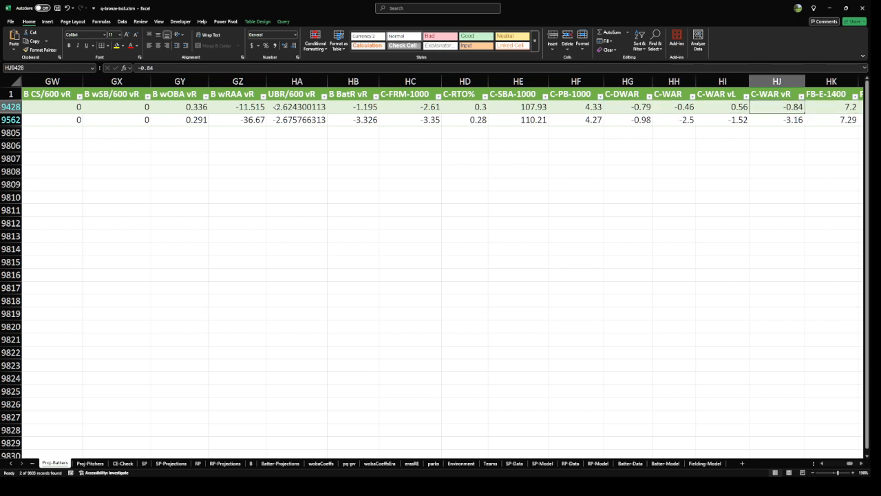
pyautogui.press('Left')
pyautogui.press('Left')
pyautogui.press('Left')
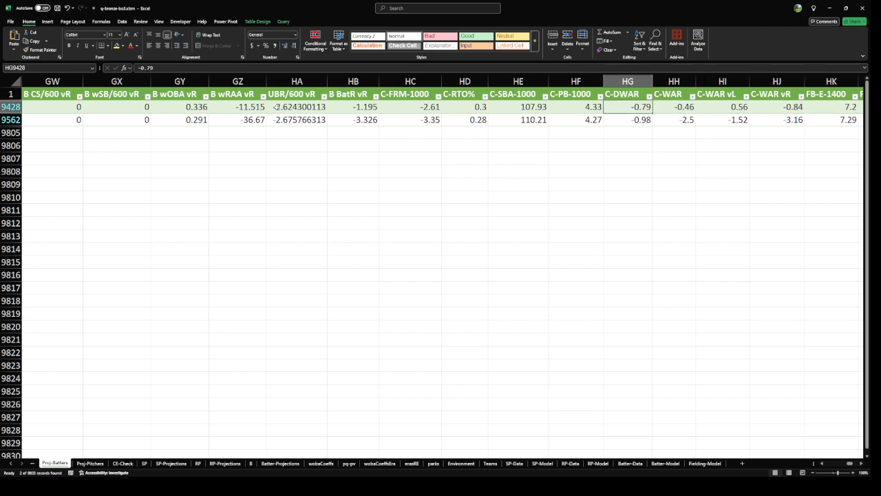
# Check the Zunino CLvl5 card's catcher WAR splits against both pitcher hands and the adjacent FB fielding columns
pyautogui.press('Right')
pyautogui.press('Right')
pyautogui.press('Right')
pyautogui.press('Right')
pyautogui.press('Right')
pyautogui.press('Right')
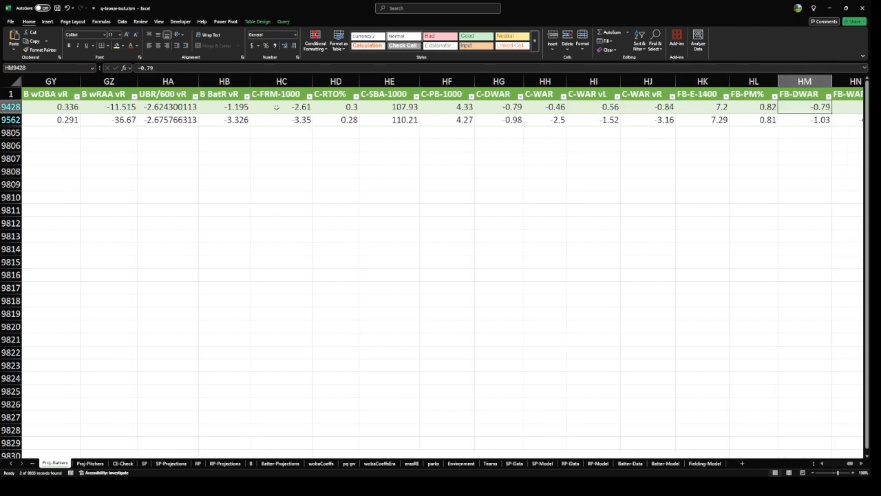
pyautogui.press('Right')
pyautogui.press('Left')
pyautogui.press('Left')
pyautogui.press('Left')
pyautogui.press('Left')
pyautogui.press('Left')
pyautogui.press('Left')
pyautogui.press('Right')
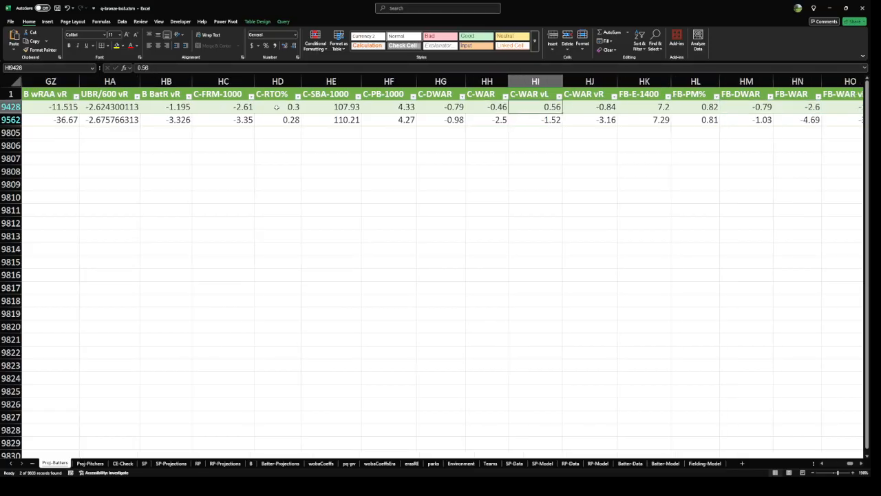
pyautogui.press('Right')
pyautogui.press('Right')
pyautogui.press('Left')
pyautogui.press('Right')
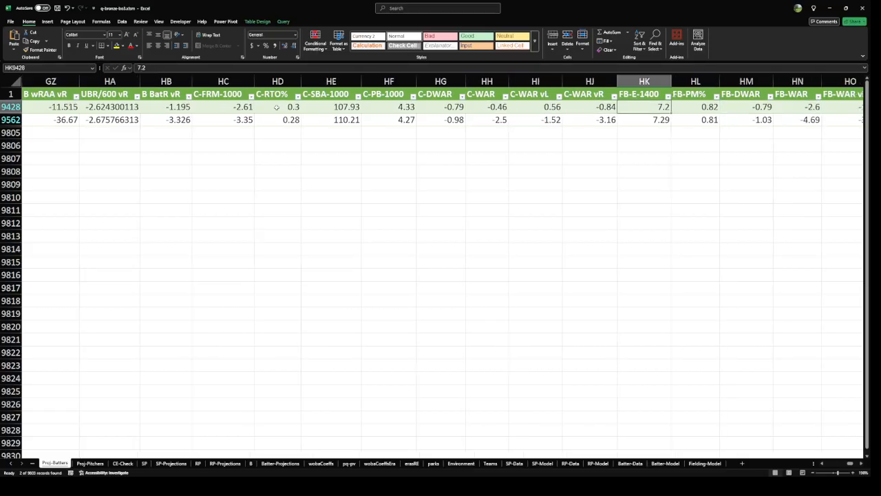
# Examine the Zunino CLvl5 card's per-600 batting projections against right-handers, continuing back to the overall B BatR column
pyautogui.press('Left')
pyautogui.press('Left')
pyautogui.press('Left')
pyautogui.press('Left')
pyautogui.press('Left')
pyautogui.press('Left')
pyautogui.press('Left')
pyautogui.press('Left')
pyautogui.press('Left')
pyautogui.press('Left')
pyautogui.press('Left')
pyautogui.press('Left')
pyautogui.press('Left')
pyautogui.press('Left')
pyautogui.press('Left')
pyautogui.press('Left')
pyautogui.press('Left')
pyautogui.press('Left')
pyautogui.press('Left')
pyautogui.press('Left')
pyautogui.press('Left')
pyautogui.press('Left')
pyautogui.press('Left')
pyautogui.press('Left')
pyautogui.press('Left')
pyautogui.press('Left')
pyautogui.press('Left')
pyautogui.press('Left')
pyautogui.press('Left')
pyautogui.press('Left')
pyautogui.press('Left')
pyautogui.press('Left')
pyautogui.press('Left')
pyautogui.press('Left')
pyautogui.press('Left')
pyautogui.press('Left')
pyautogui.press('Left')
pyautogui.press('Left')
pyautogui.press('Left')
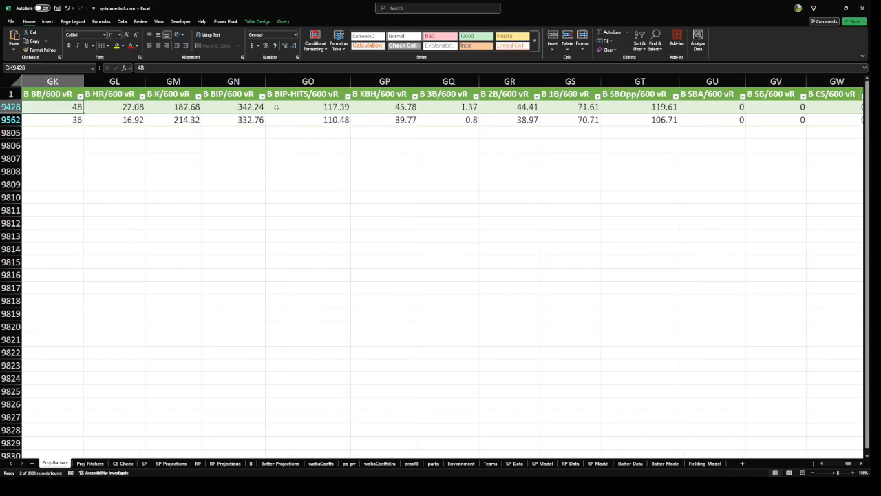
pyautogui.press('Left')
pyautogui.press('Left')
pyautogui.press('Left')
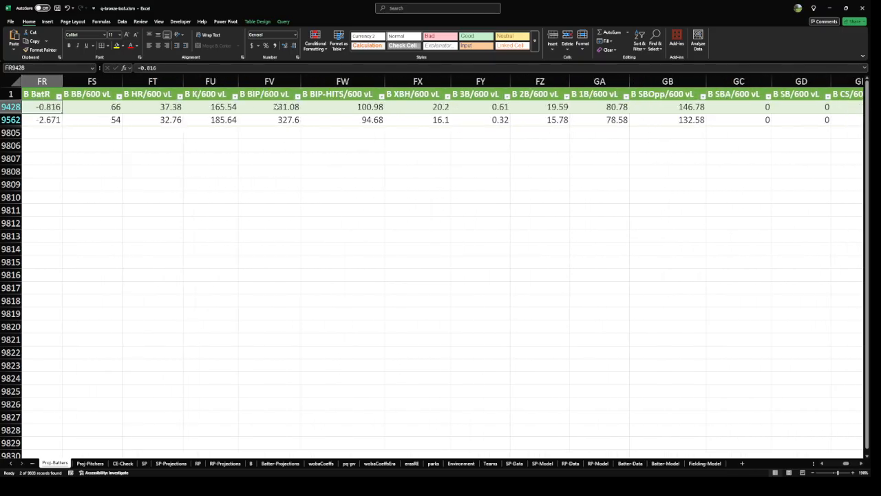
# Examine the Zunino CLvl5 card's per-600 batting projections against left-handers, from B BB/600 vL through B SB/600 vL
pyautogui.press('Right')
pyautogui.press('Right')
pyautogui.press('Right')
pyautogui.press('Right')
pyautogui.press('Right')
pyautogui.press('Right')
pyautogui.press('Right')
pyautogui.press('Right')
pyautogui.press('Right')
pyautogui.press('Right')
pyautogui.press('Right')
pyautogui.press('Right')
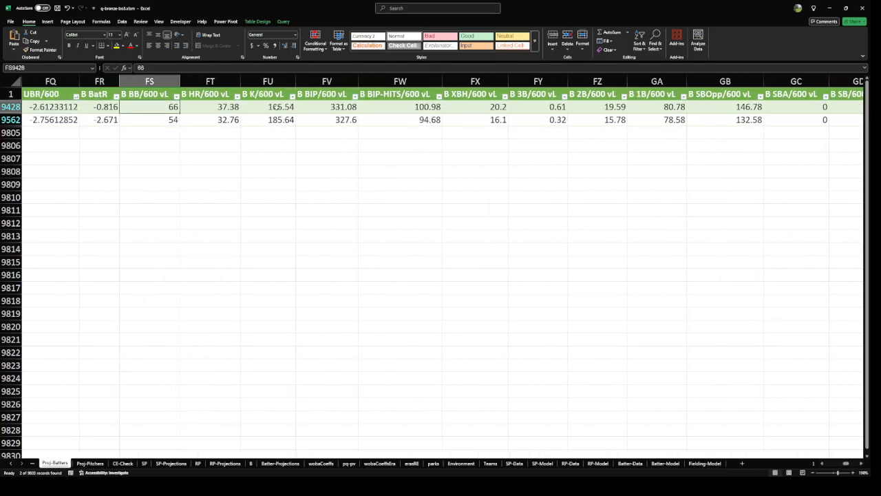
pyautogui.press('Right')
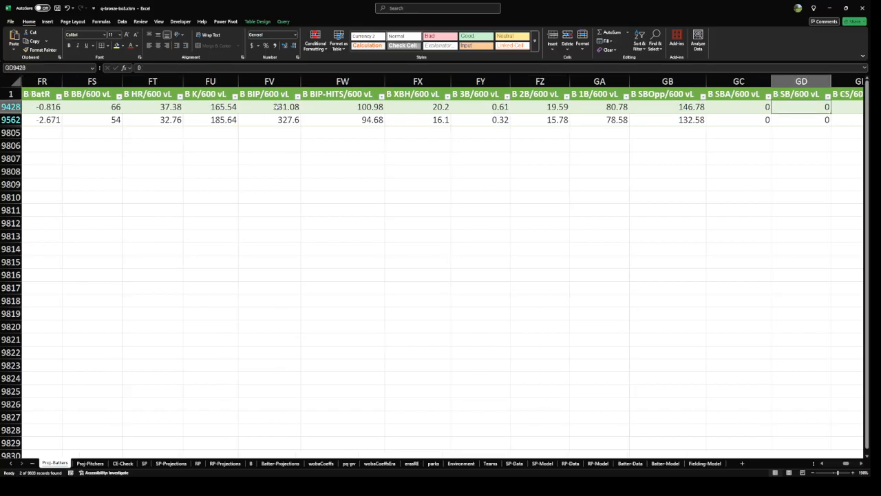
# Examine the Zunino CLvl5 card's remaining projections against left-handers, from B CS/600 vL through B BatR vL, returning to B wOBA vL
pyautogui.press('Left')
pyautogui.press('Right')
pyautogui.press('Right')
pyautogui.press('Right')
pyautogui.press('Right')
pyautogui.press('Right')
pyautogui.press('Right')
pyautogui.press('Right')
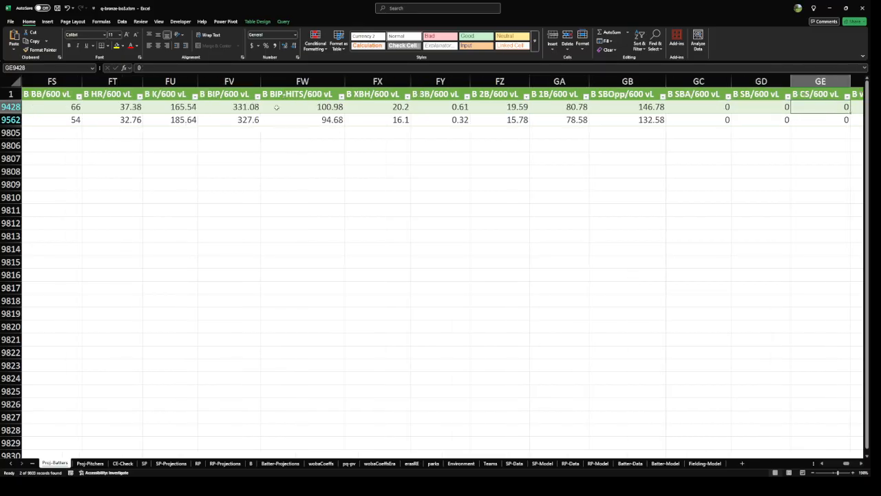
pyautogui.press('Right')
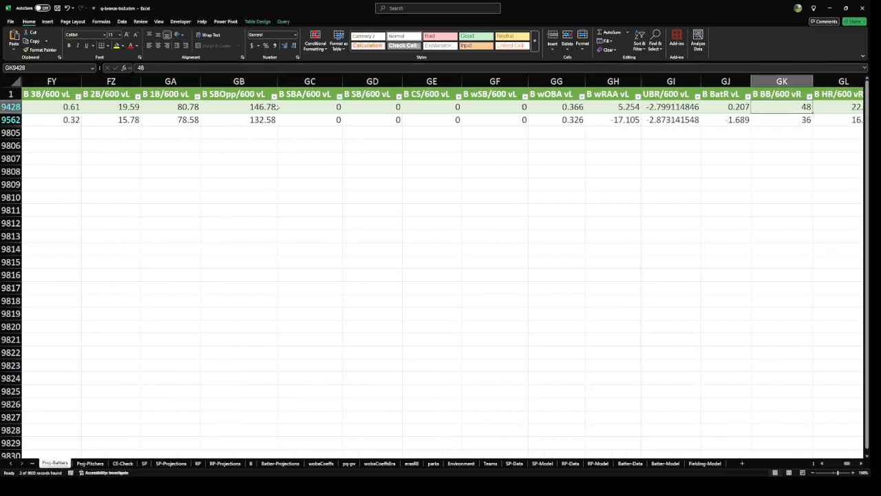
pyautogui.press('Left')
pyautogui.press('Left')
pyautogui.press('Left')
pyautogui.press('Left')
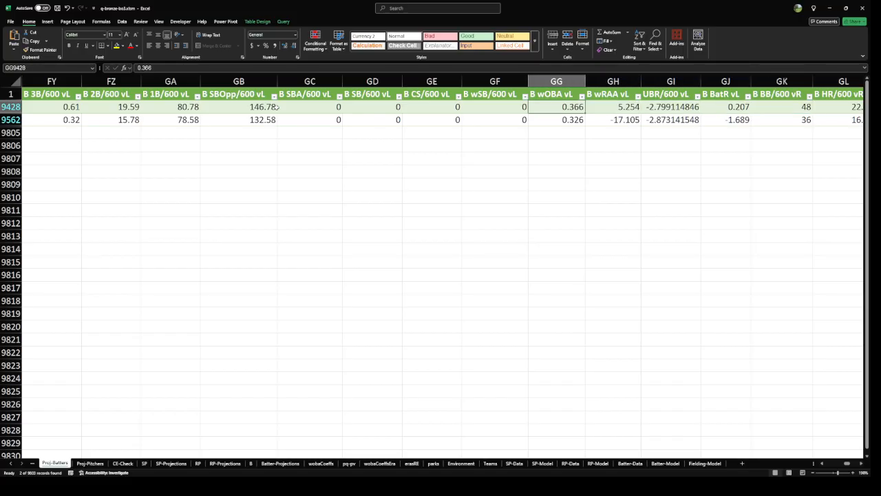
# Examine the Zunino CLvl5 card's per-600 batting projections against right-handers, from B BB/600 vR through B SBA/600 vR
pyautogui.press('Right')
pyautogui.press('Right')
pyautogui.press('Right')
pyautogui.press('Right')
pyautogui.press('Right')
pyautogui.press('Right')
pyautogui.press('Right')
pyautogui.press('Right')
pyautogui.press('Right')
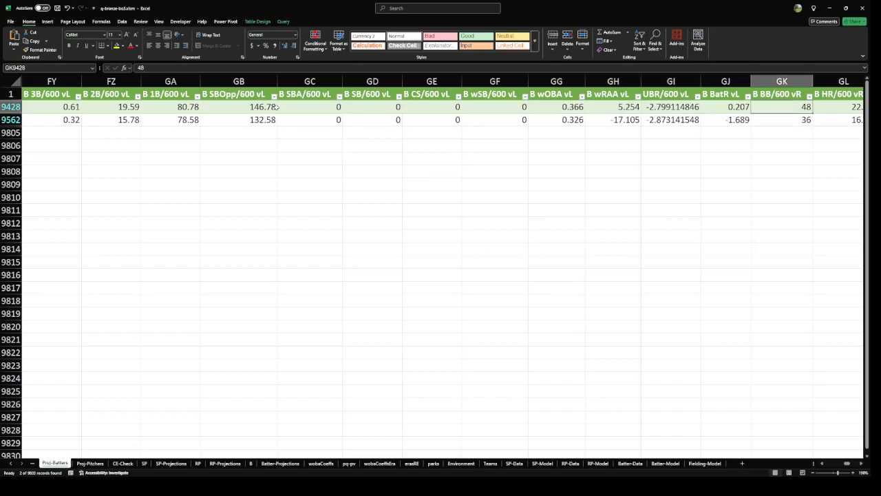
pyautogui.press('Right')
pyautogui.press('Right')
pyautogui.press('Right')
pyautogui.press('Right')
pyautogui.press('Right')
pyautogui.press('Right')
pyautogui.press('Right')
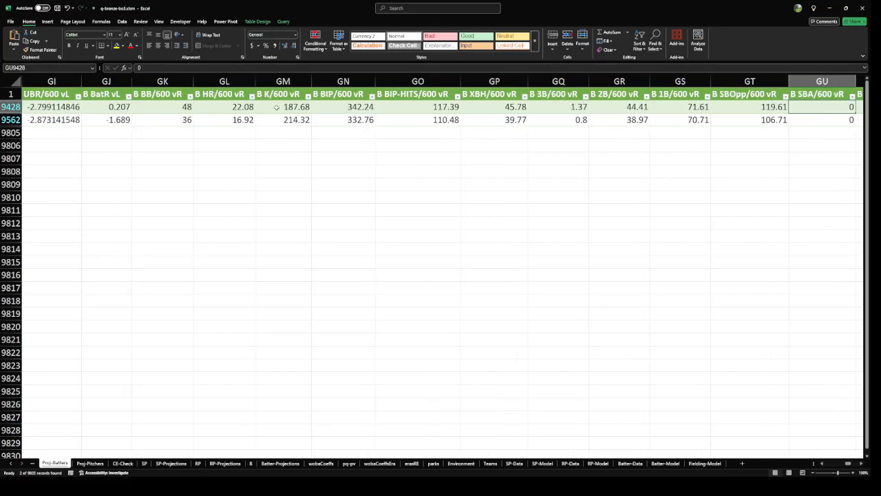
# Check the Zunino CLvl5 card's B wOBA vR, B wRAA vR, UBR/600 vR and B BatR vR projections
pyautogui.press('Right')
pyautogui.press('Right')
pyautogui.press('Right')
pyautogui.press('Right')
pyautogui.press('Right')
pyautogui.press('Right')
pyautogui.press('Right')
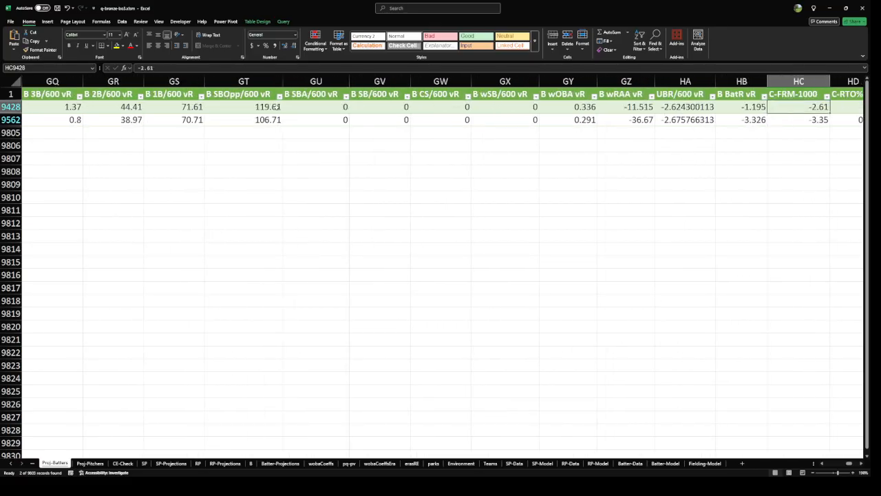
pyautogui.press('Right')
pyautogui.press('Left')
pyautogui.press('Left')
pyautogui.press('Left')
pyautogui.press('Left')
pyautogui.press('Left')
pyautogui.press('Left')
pyautogui.press('Left')
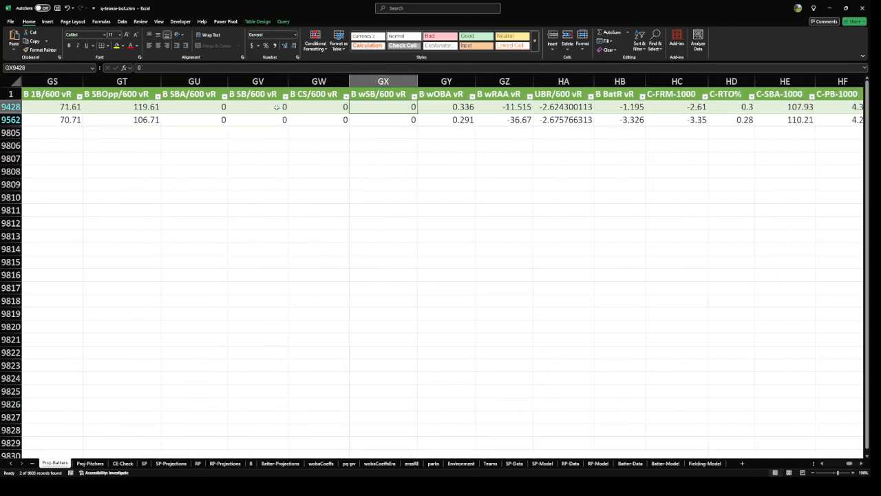
pyautogui.press('Right')
pyautogui.press('Right')
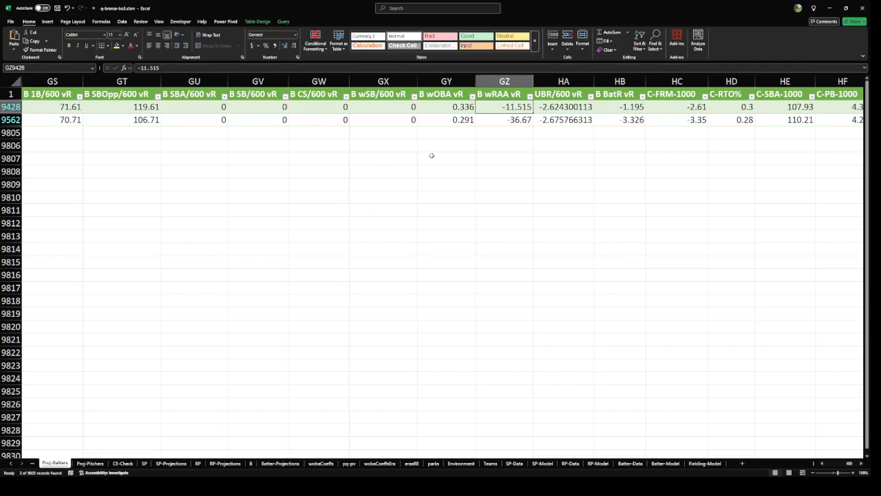
pyautogui.click(568, 105)
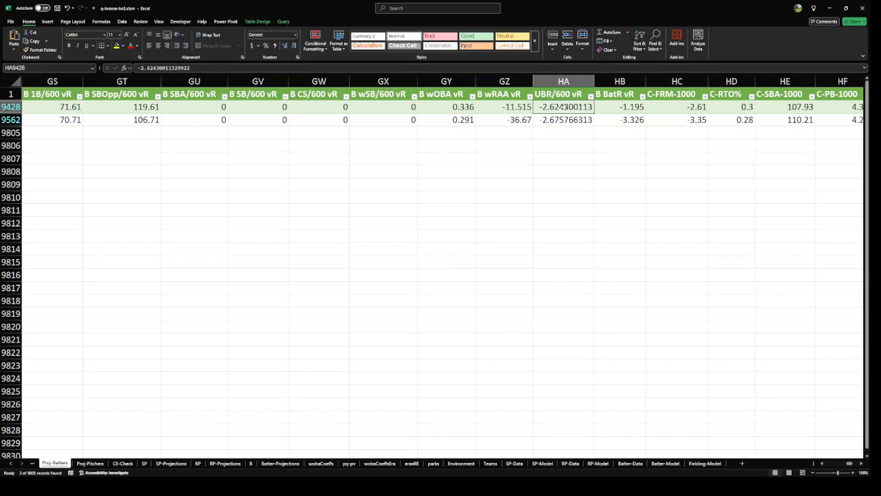
pyautogui.click(604, 108)
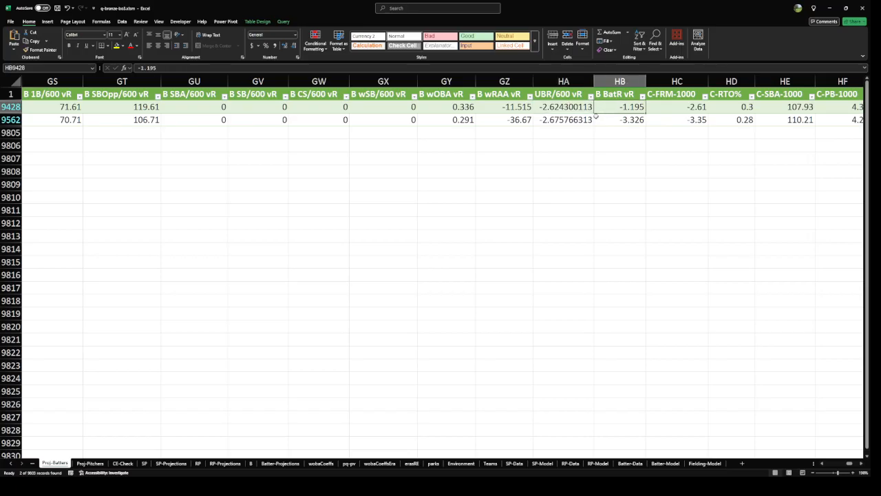
pyautogui.click(498, 113)
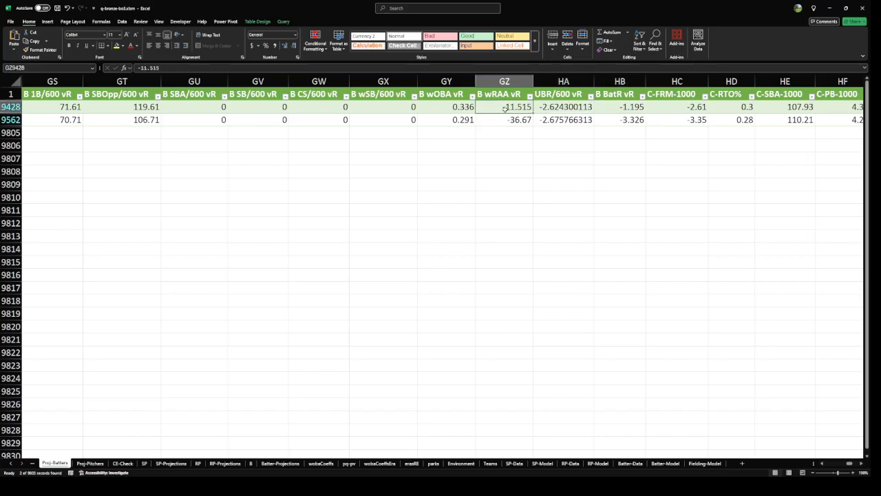
# Review the Zunino CLvl5 card's projections against right-handers back toward walks, home runs and strikeouts per 600
pyautogui.press('Left')
pyautogui.press('Left')
pyautogui.press('Left')
pyautogui.press('Left')
pyautogui.press('Left')
pyautogui.press('Left')
pyautogui.press('Left')
pyautogui.press('Left')
pyautogui.press('Left')
pyautogui.press('Left')
pyautogui.press('Left')
pyautogui.press('Left')
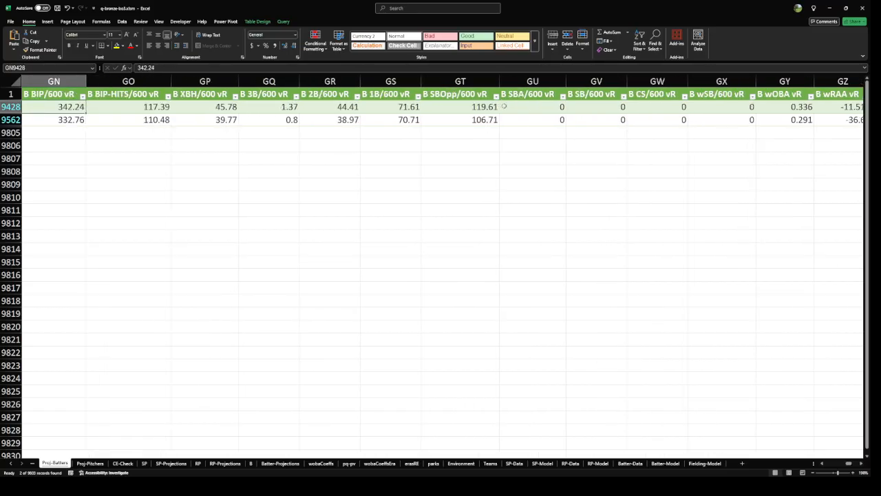
pyautogui.press('Left')
pyautogui.press('Left')
pyautogui.press('Left')
pyautogui.press('Left')
pyautogui.press('Left')
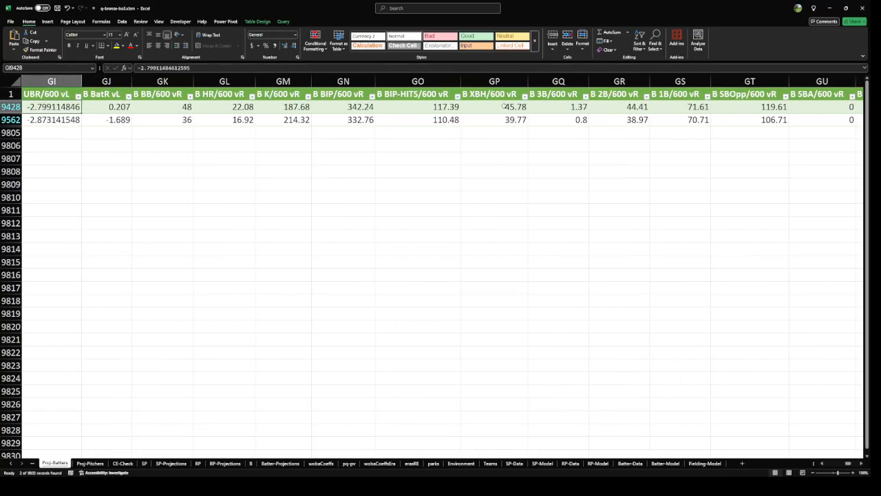
pyautogui.press('Right')
pyautogui.press('Right')
pyautogui.press('Right')
pyautogui.press('Right')
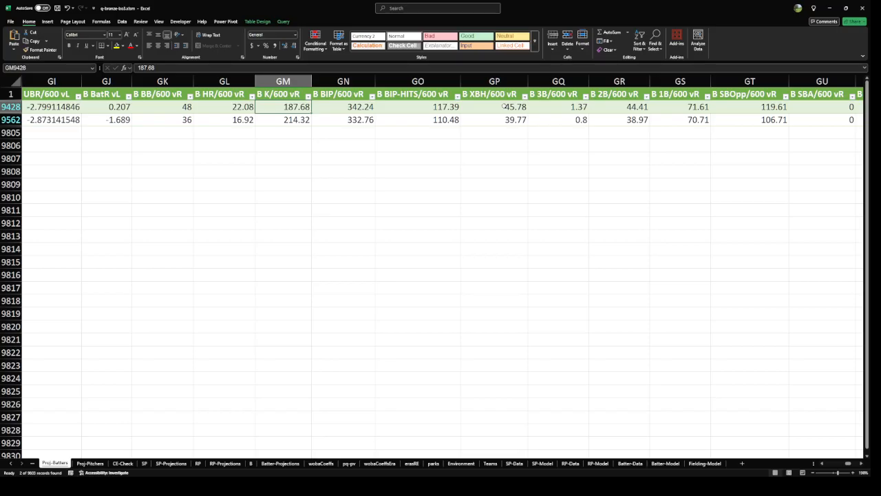
pyautogui.press('Right')
pyautogui.press('Left')
# Summarize the Proj-Batters card table with a PivotTable on a new worksheet
pyautogui.click(210, 111)
pyautogui.click(257, 21)
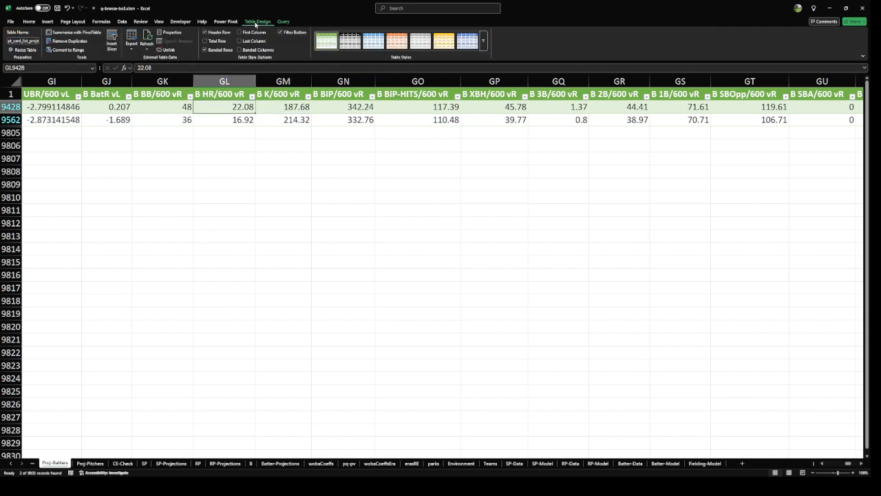
pyautogui.click(49, 32)
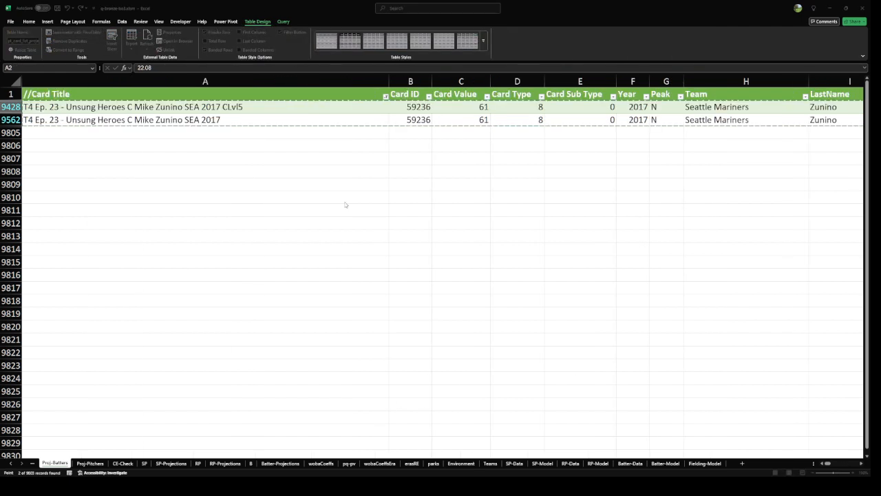
pyautogui.click(346, 210)
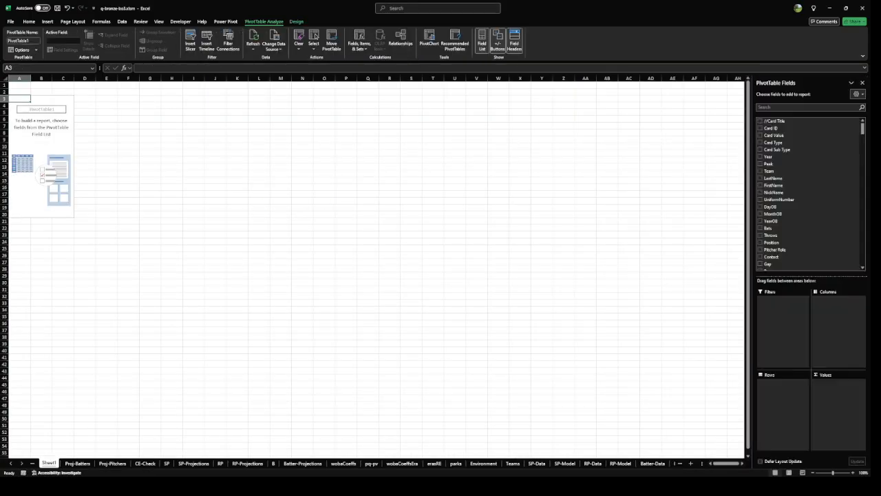
# Add the //Card Title field to the PivotTable rows and enlarge the view of the resulting card list
pyautogui.moveTo(773, 121); pyautogui.dragTo(798, 326)
pyautogui.moveTo(798, 327); pyautogui.dragTo(787, 417)
pyautogui.click(780, 108)
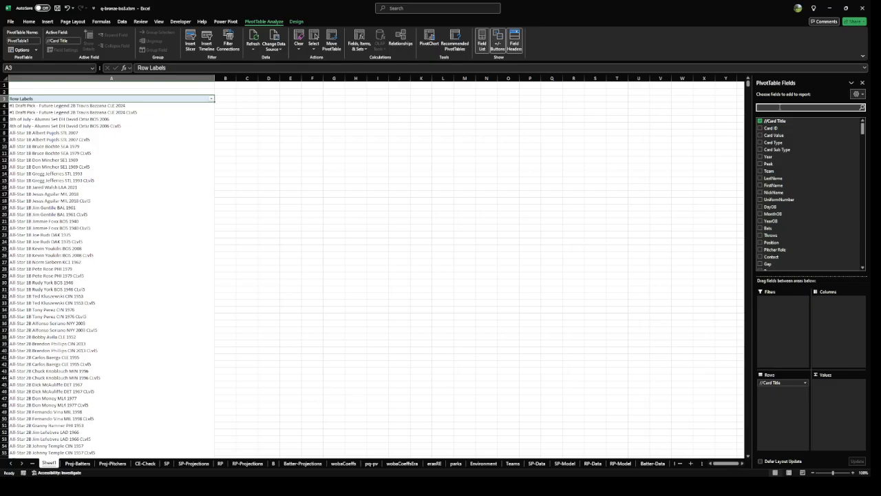
pyautogui.click(144, 155)
pyautogui.scroll(4, 145, 155)
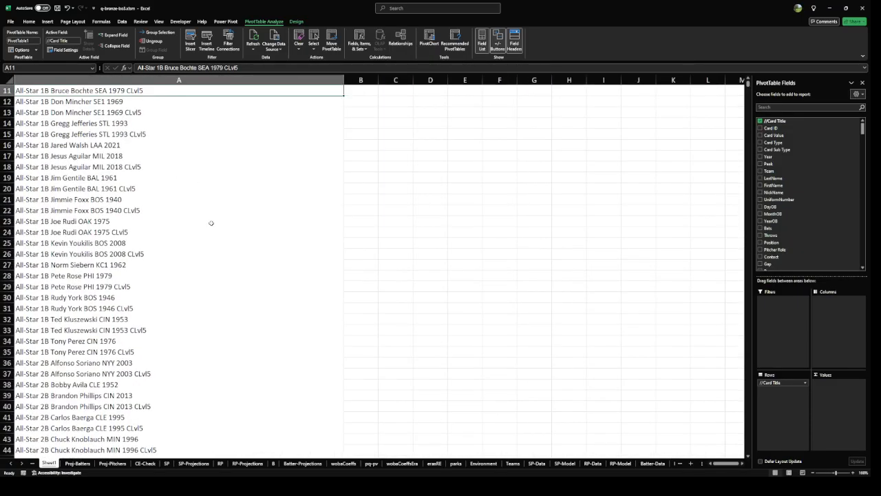
pyautogui.scroll(4, 208, 223)
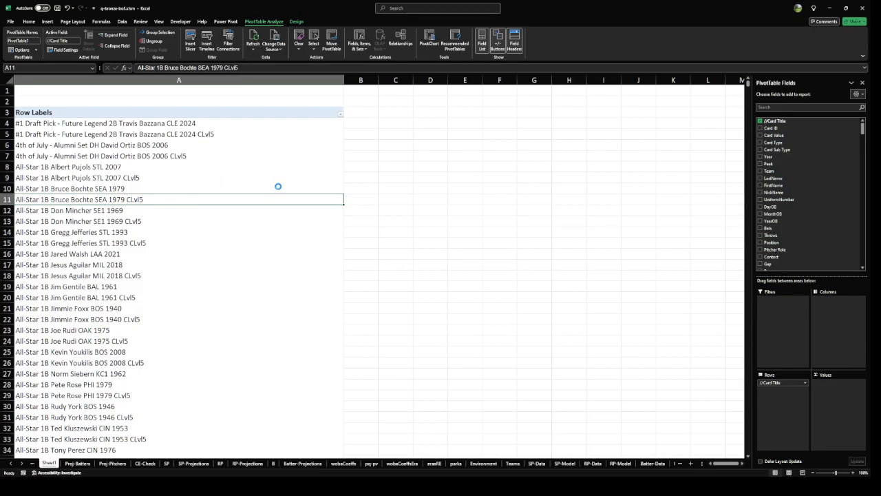
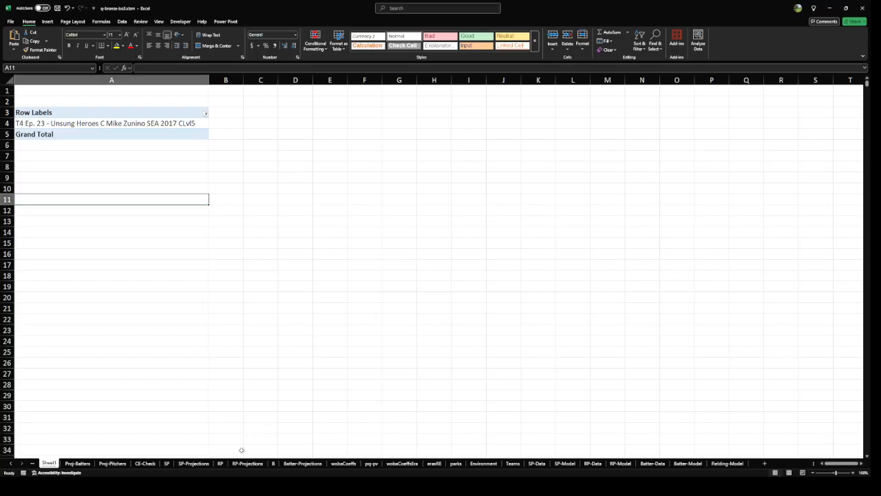
# Locate The OOTP 25 Vol. 2 C Joe Mauer MIN 2005 CLvl5 in the LearnC table on the Batter-Projections sheet
pyautogui.click(311, 464)
pyautogui.click(323, 258)
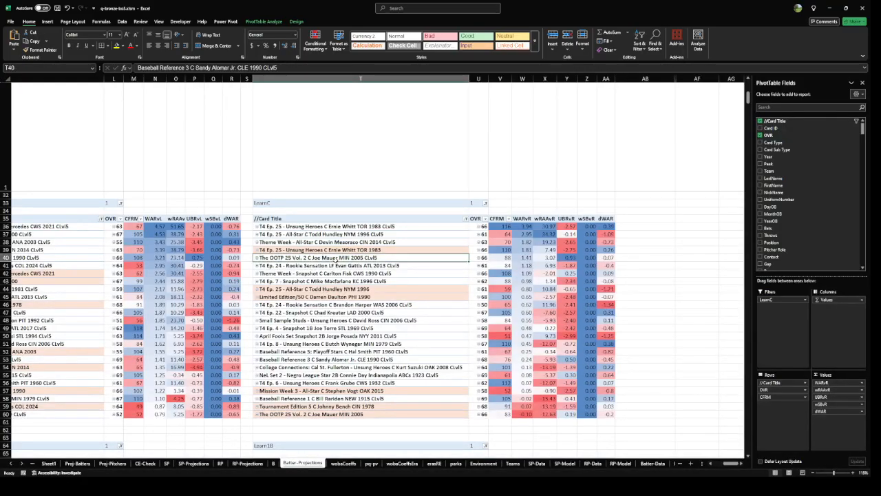
pyautogui.click(337, 234)
pyautogui.click(336, 257)
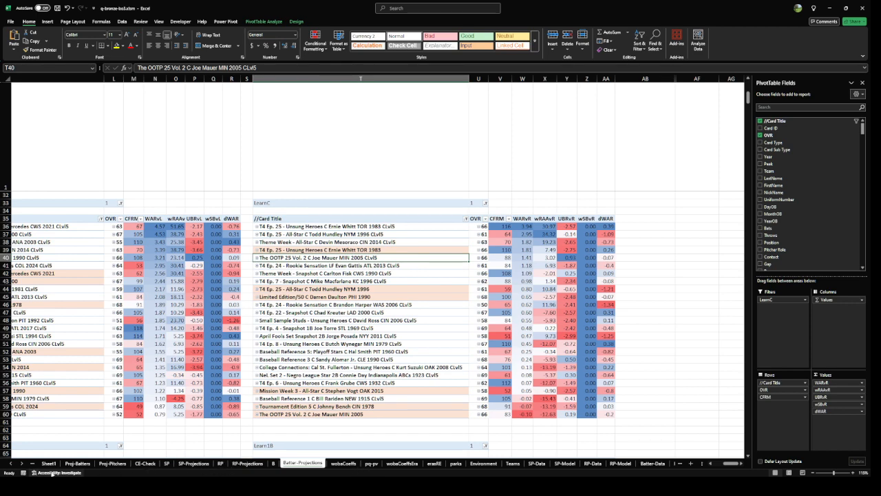
# Add The OOTP 25 Vol. 2 C Joe Mauer MIN 2005 CLvl5 to the card title filter of the PivotTable on Sheet1
pyautogui.click(48, 463)
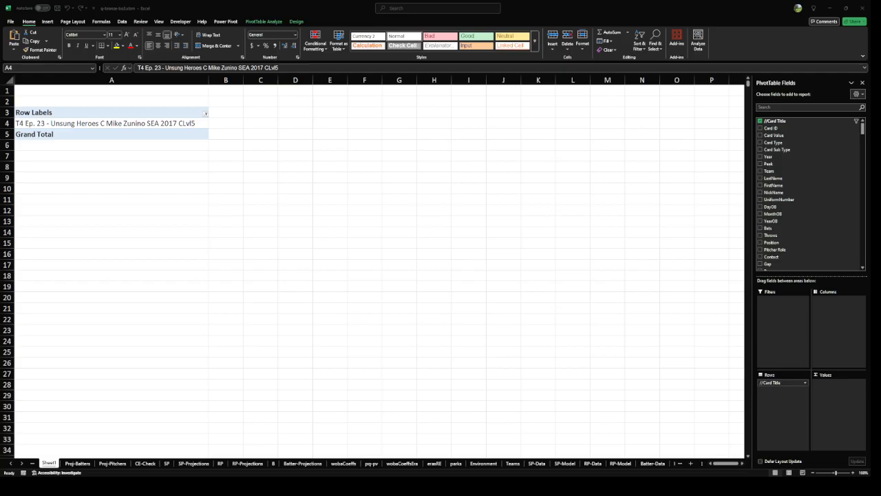
pyautogui.click(276, 253)
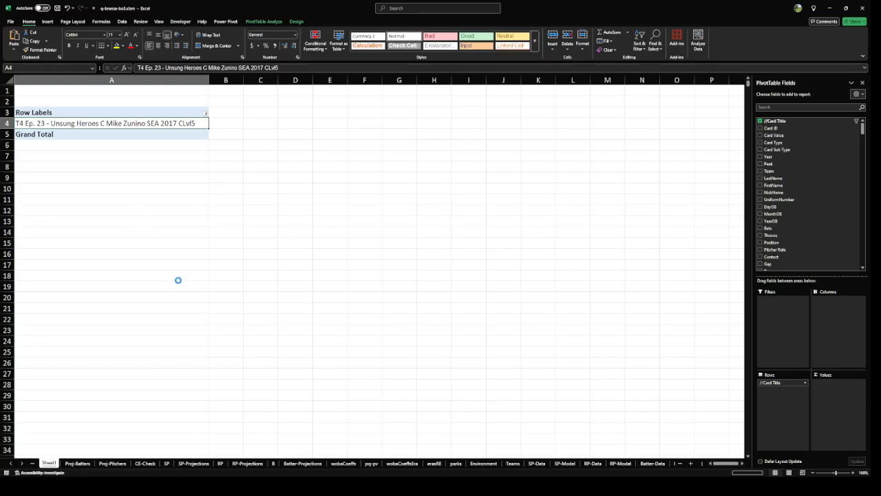
pyautogui.press('Return')
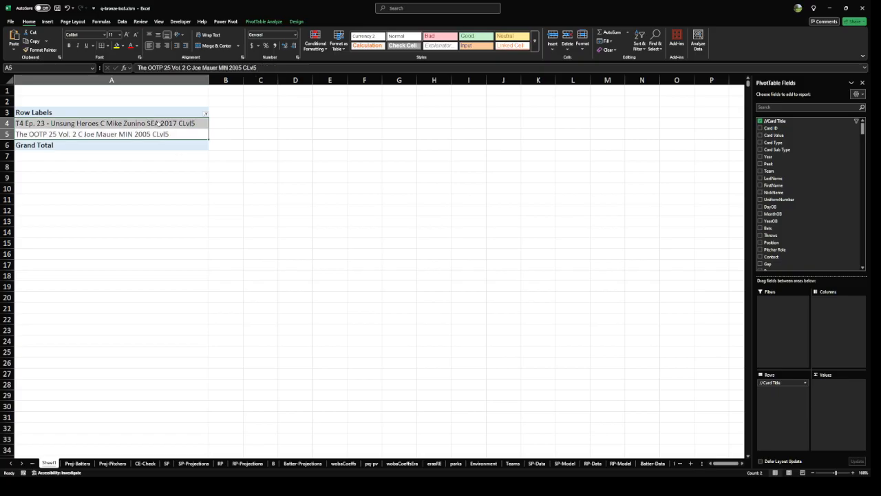
# Add Card Value to the PivotTable rows and lay the report out in tabular form without subtotals or grand totals
pyautogui.moveTo(777, 136); pyautogui.dragTo(790, 407)
pyautogui.click(68, 145)
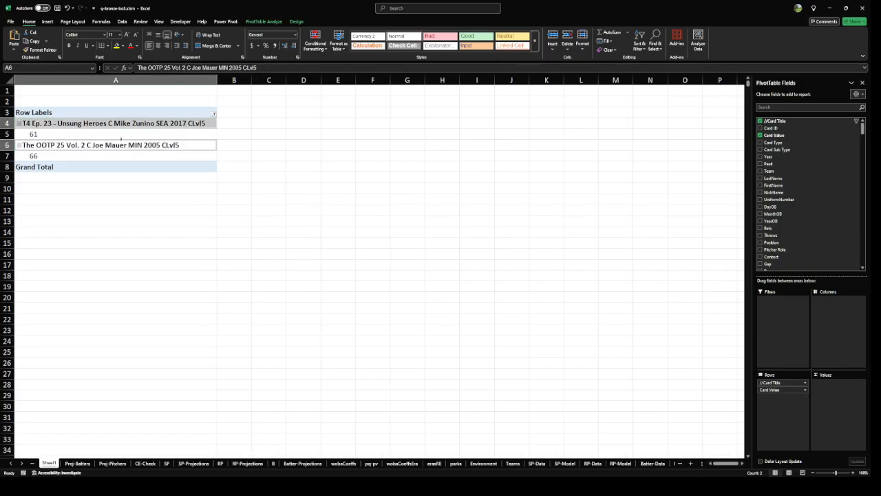
pyautogui.click(296, 22)
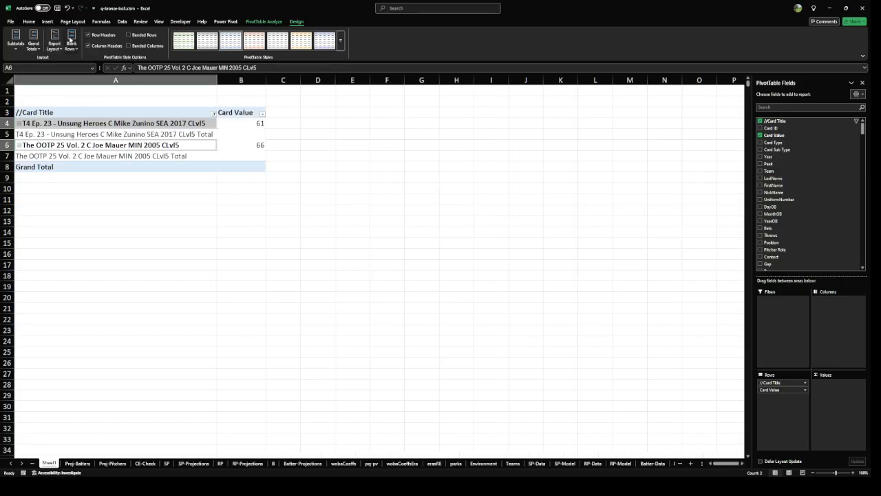
pyautogui.click(42, 64)
pyautogui.click(33, 38)
pyautogui.click(43, 64)
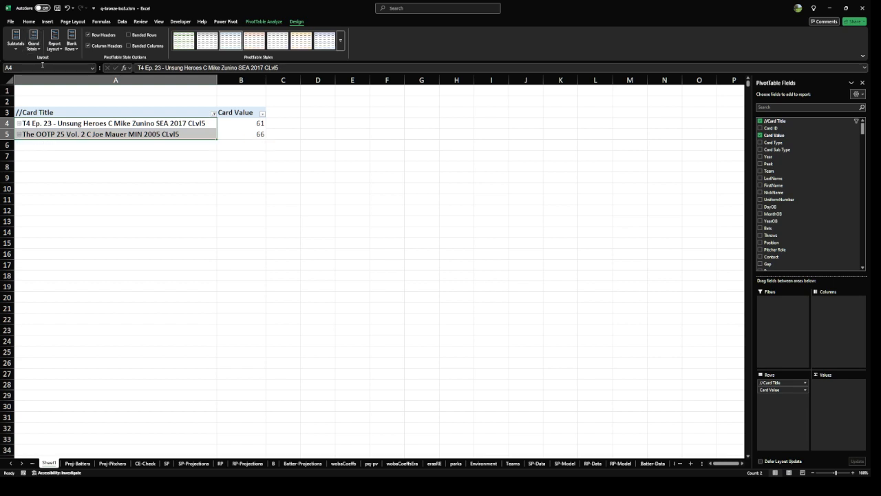
pyautogui.click(165, 158)
pyautogui.moveTo(206, 133); pyautogui.dragTo(205, 124)
# Search the PivotTable fields for vR and add Gap vR, Power vR, Eye vR, Avoid K vR and BABIP vR to the rows
pyautogui.click(238, 133)
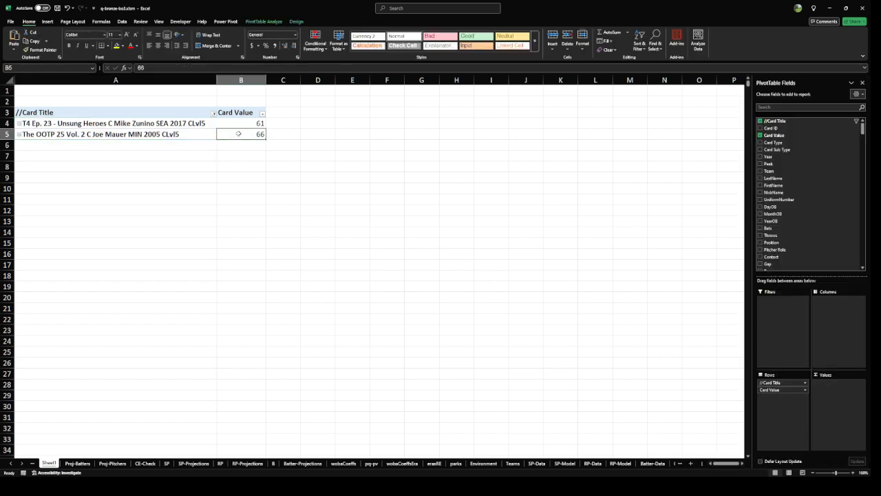
pyautogui.click(778, 107)
pyautogui.write('vR')
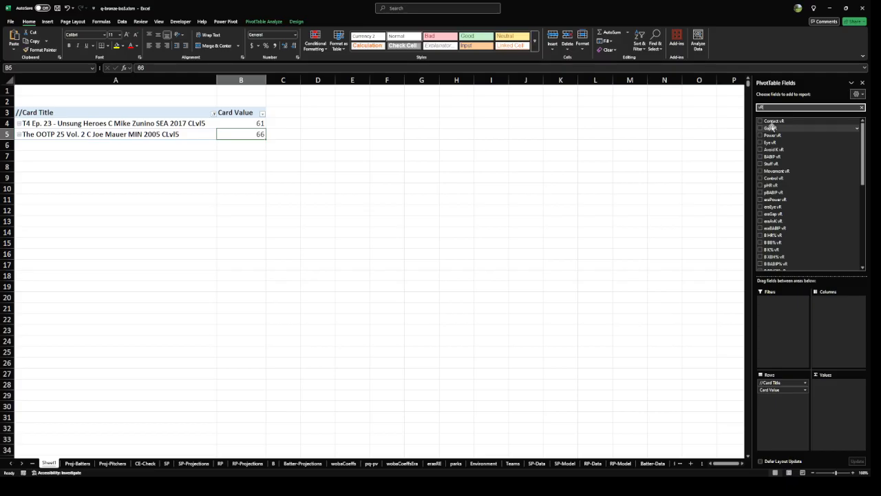
pyautogui.moveTo(771, 128); pyautogui.dragTo(793, 428)
pyautogui.moveTo(769, 135); pyautogui.dragTo(777, 412)
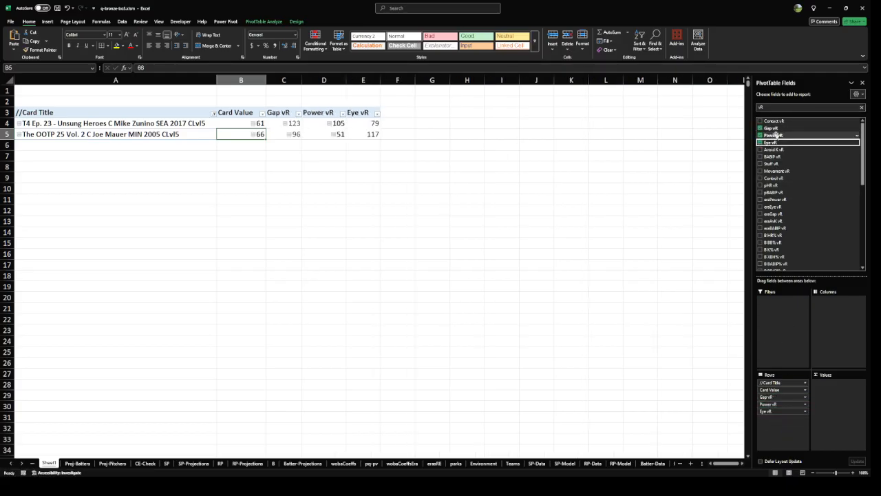
pyautogui.moveTo(772, 148); pyautogui.dragTo(780, 428)
pyautogui.click(466, 190)
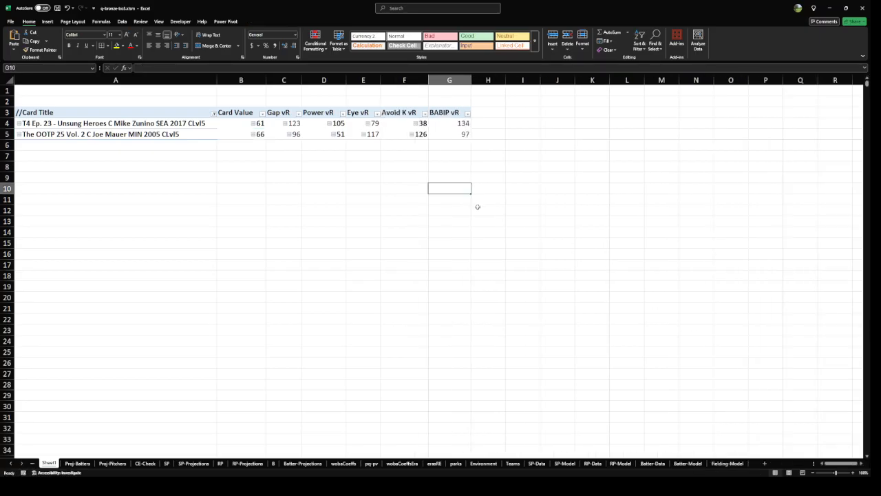
# Add B HR% vR, B BB% vR, B K% vR, B XBH% vR and B BABIP% vR to the PivotTable rows after BABIP vR
pyautogui.click(454, 135)
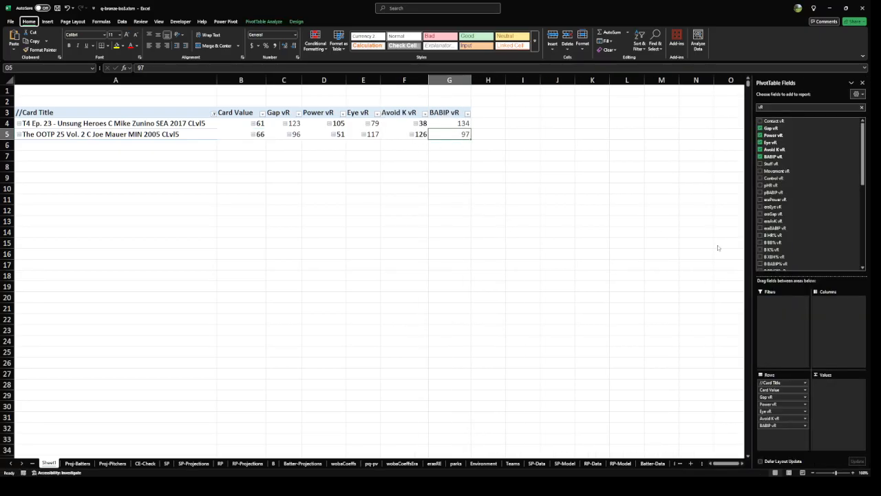
pyautogui.scroll(-2, 798, 223)
pyautogui.scroll(1, 798, 223)
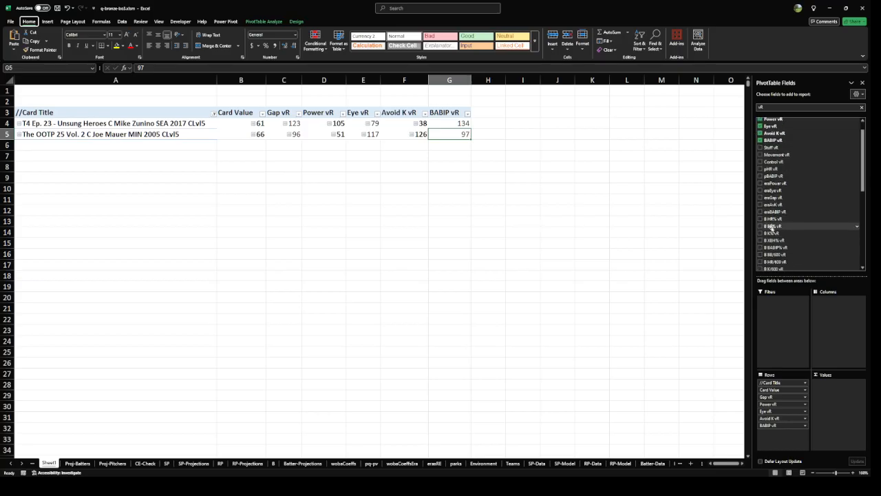
pyautogui.moveTo(775, 220); pyautogui.dragTo(837, 403)
pyautogui.moveTo(771, 225); pyautogui.dragTo(777, 459)
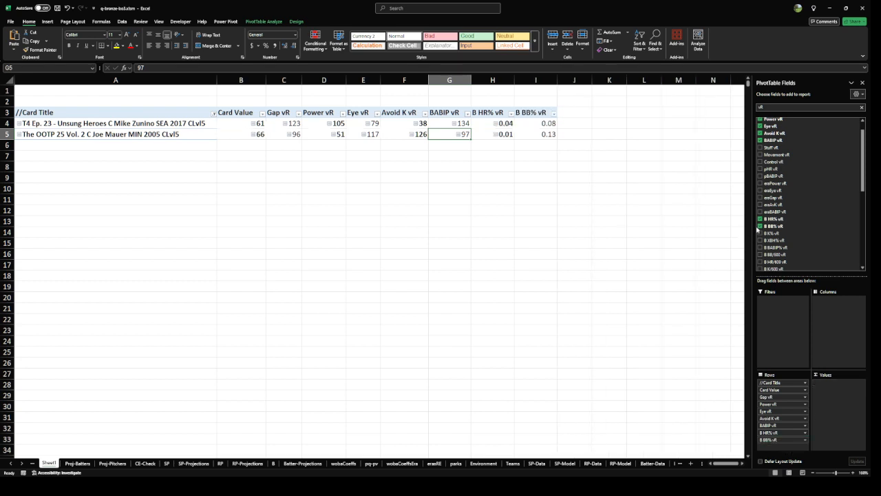
pyautogui.moveTo(772, 233); pyautogui.dragTo(776, 444)
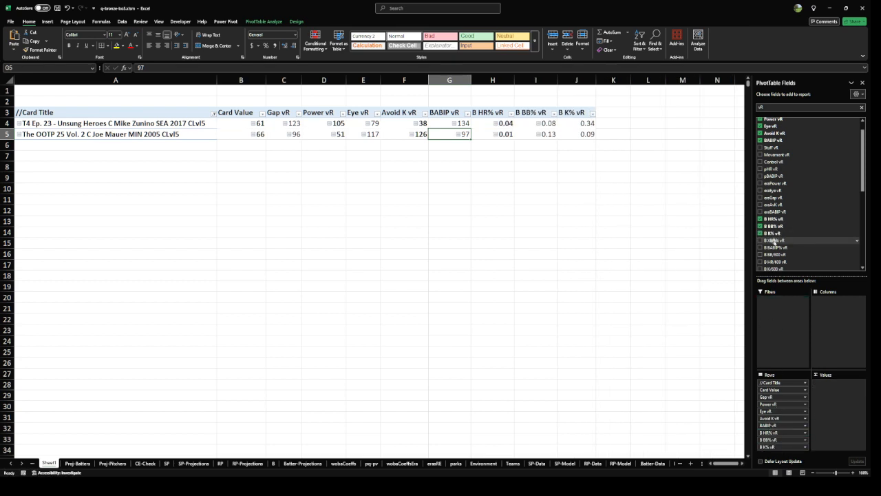
pyautogui.moveTo(774, 241); pyautogui.dragTo(778, 457)
pyautogui.scroll(-2, 771, 234)
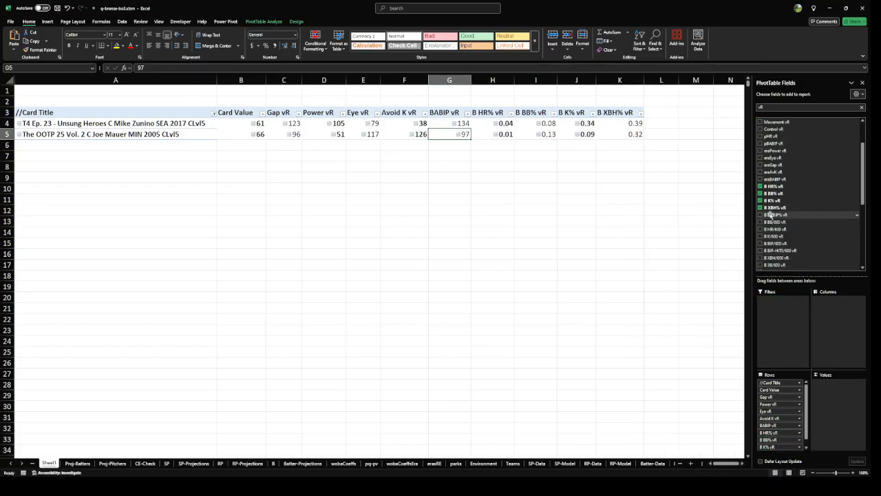
pyautogui.moveTo(771, 215); pyautogui.dragTo(782, 446)
# Search the PivotTable fields for dwar, add C-DWAR as the last row field and close the field list
pyautogui.scroll(-5, 806, 227)
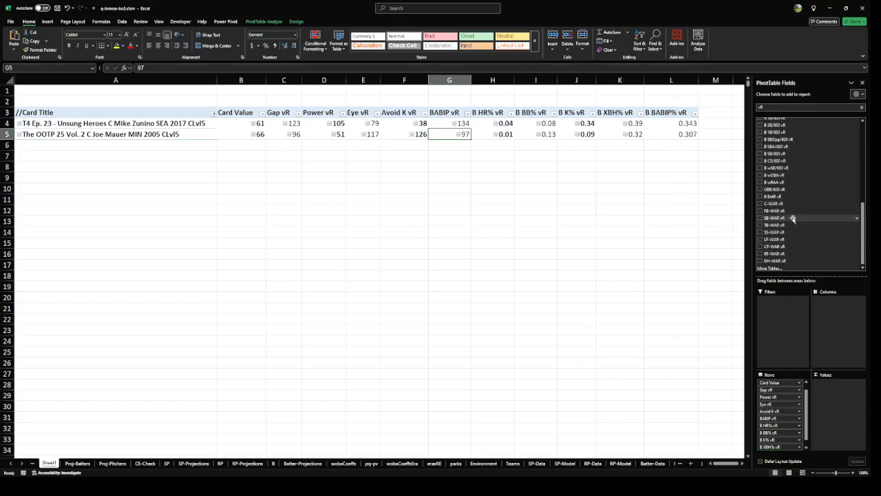
pyautogui.click(776, 108)
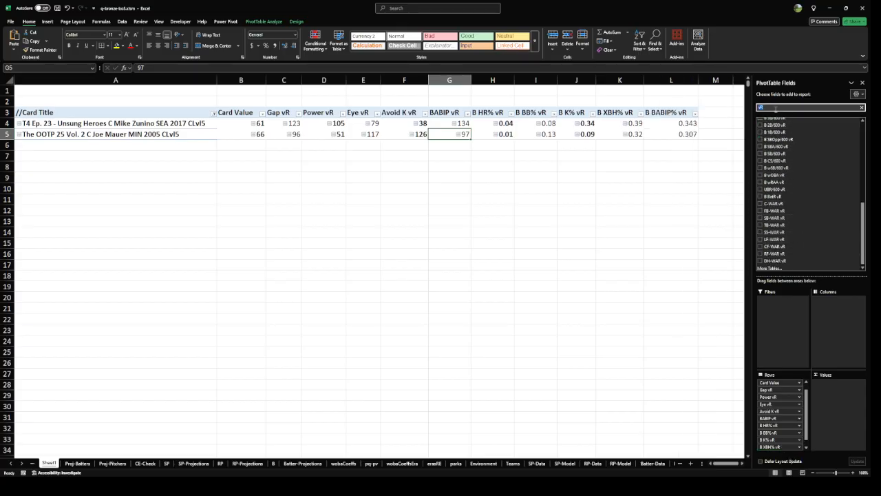
pyautogui.write('sw')
pyautogui.write('ar')
pyautogui.press('Left')
pyautogui.press('Left')
pyautogui.press('Left')
pyautogui.press('BackSpace')
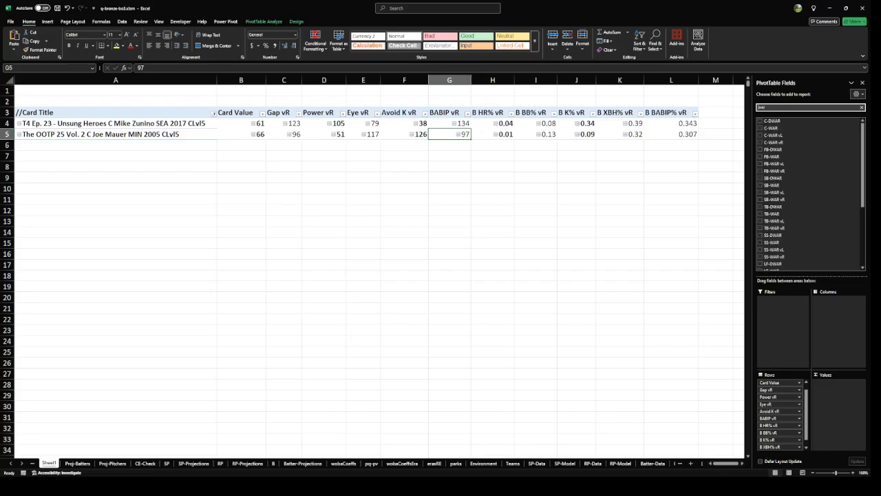
pyautogui.write('d')
pyautogui.click(768, 121)
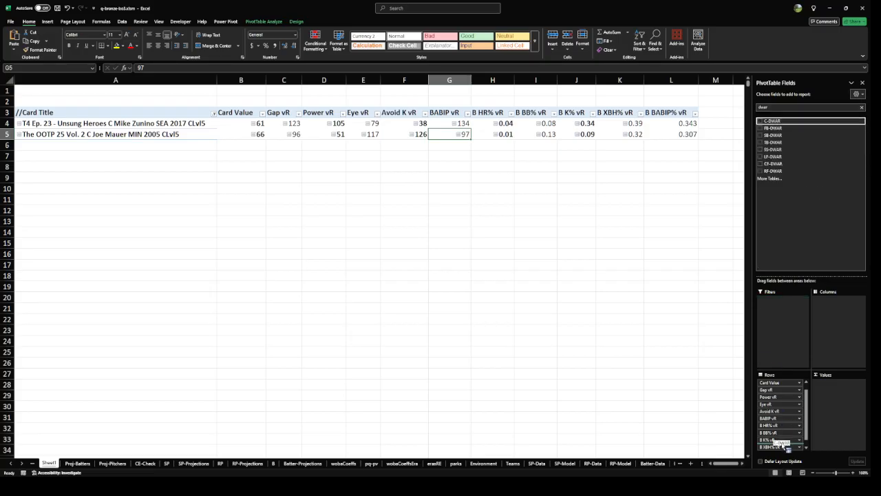
pyautogui.click(861, 82)
pyautogui.click(576, 166)
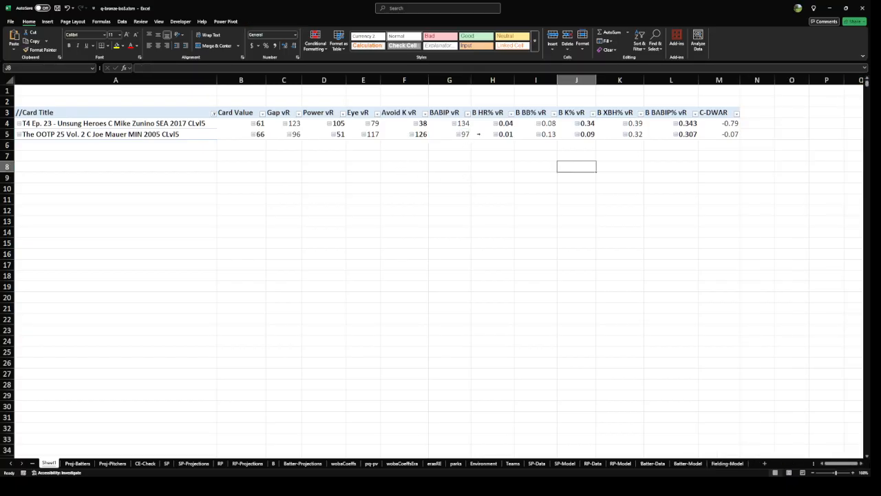
# Format the B HR% vR through B BABIP% vR values of both cards as percentages with two decimals
pyautogui.moveTo(493, 112); pyautogui.dragTo(616, 113)
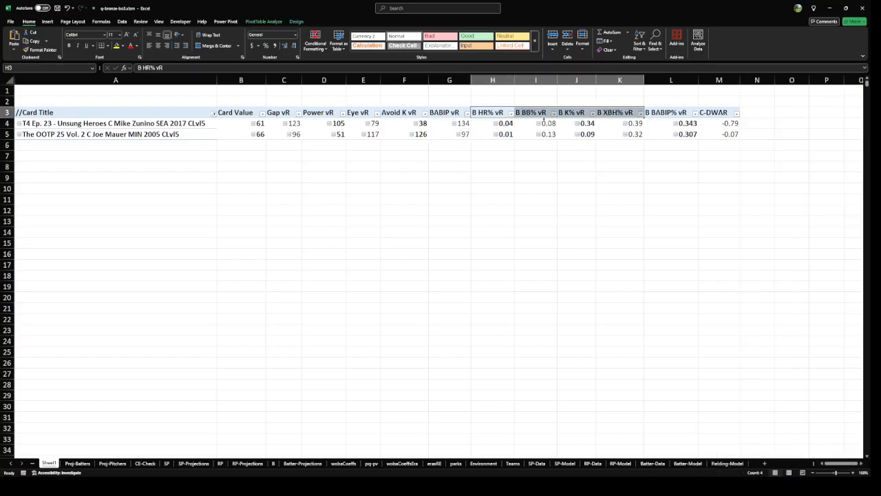
pyautogui.moveTo(508, 123); pyautogui.dragTo(685, 134)
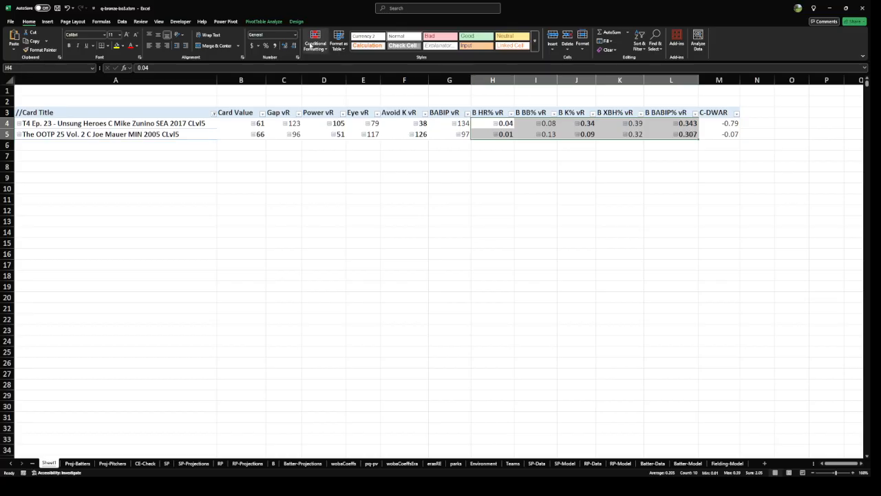
pyautogui.click(265, 45)
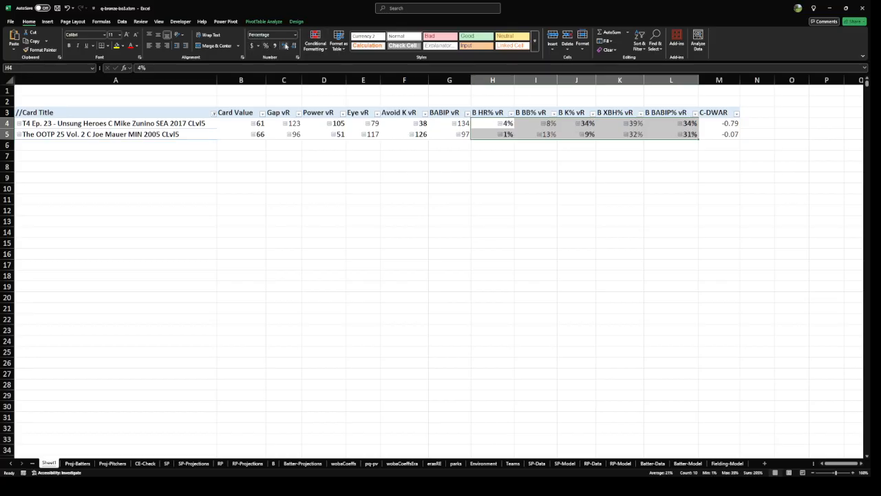
pyautogui.click(284, 46)
pyautogui.click(284, 46)
pyautogui.click(671, 231)
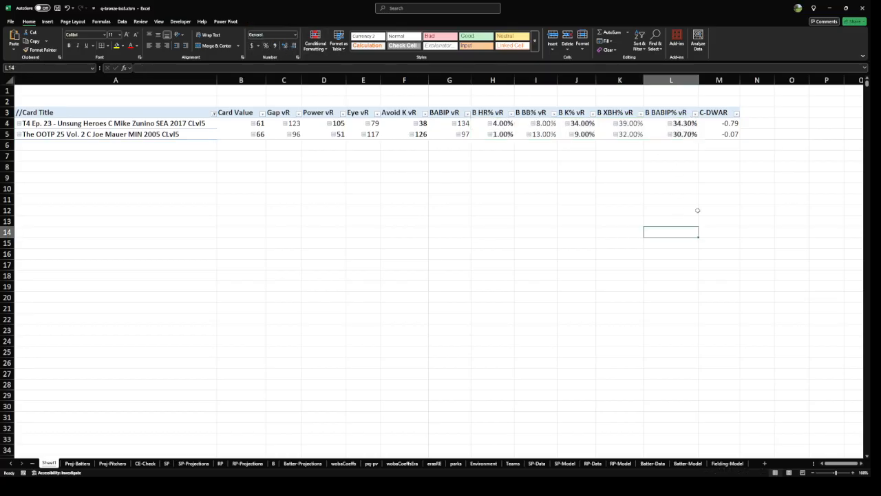
# Search the PivotTable fields for woba and add B wOBA vR to the rows between B BABIP% vR and C-DWAR
pyautogui.click(716, 137)
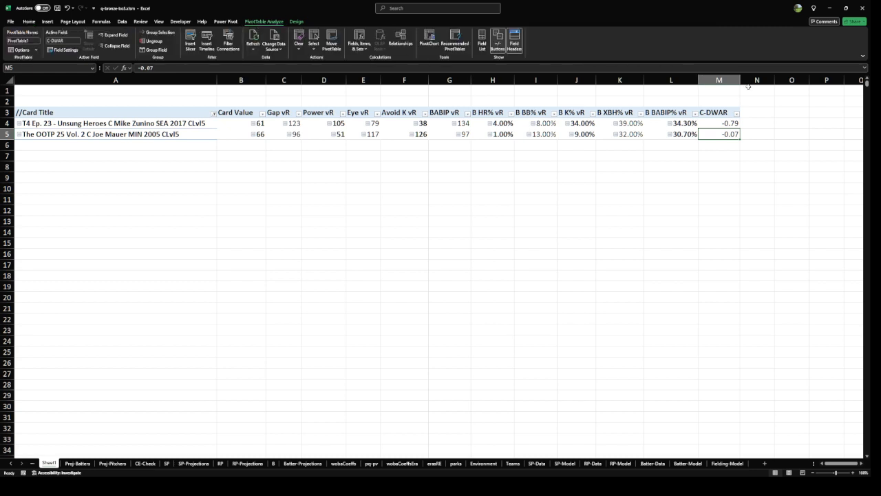
pyautogui.click(482, 42)
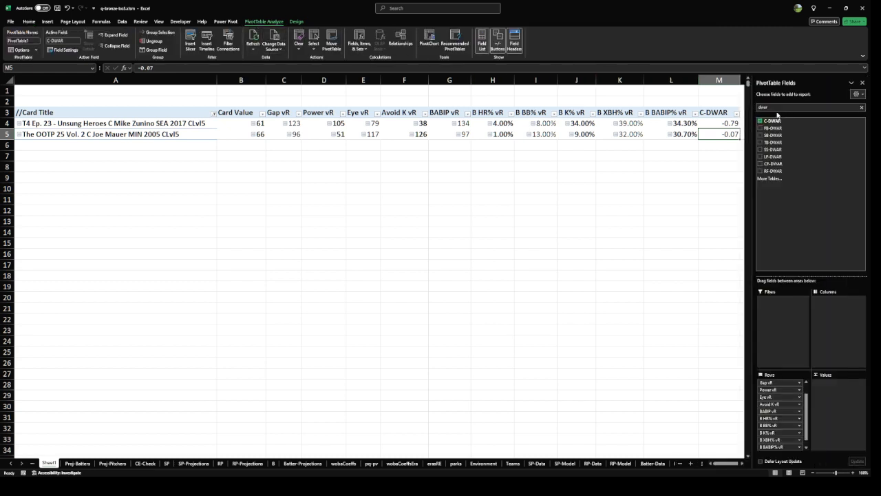
pyautogui.doubleClick(776, 107)
pyautogui.write('w')
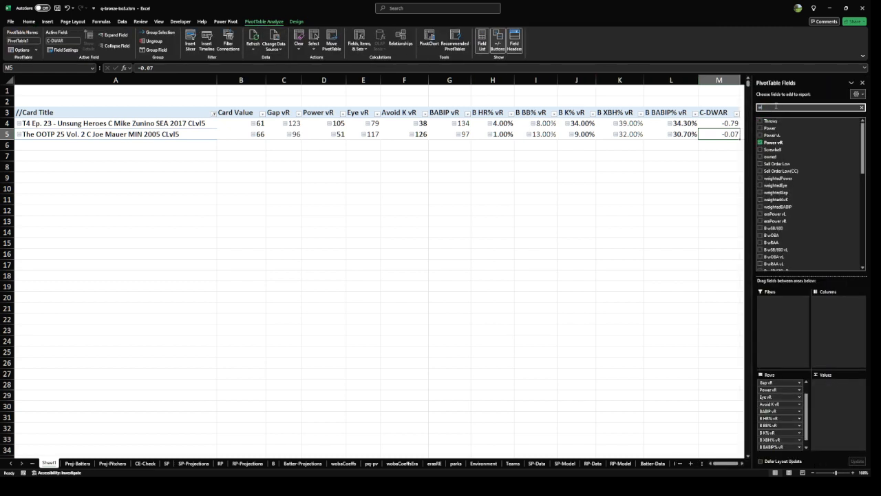
pyautogui.write('oba')
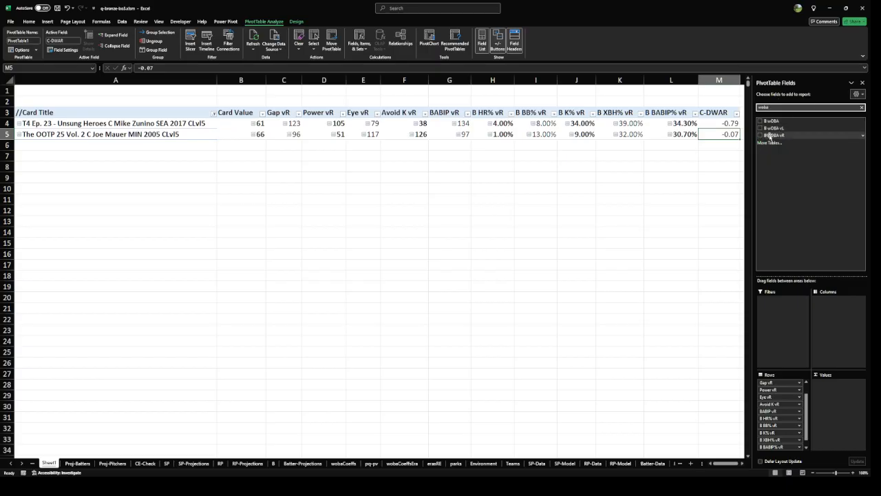
pyautogui.moveTo(774, 135); pyautogui.dragTo(790, 449)
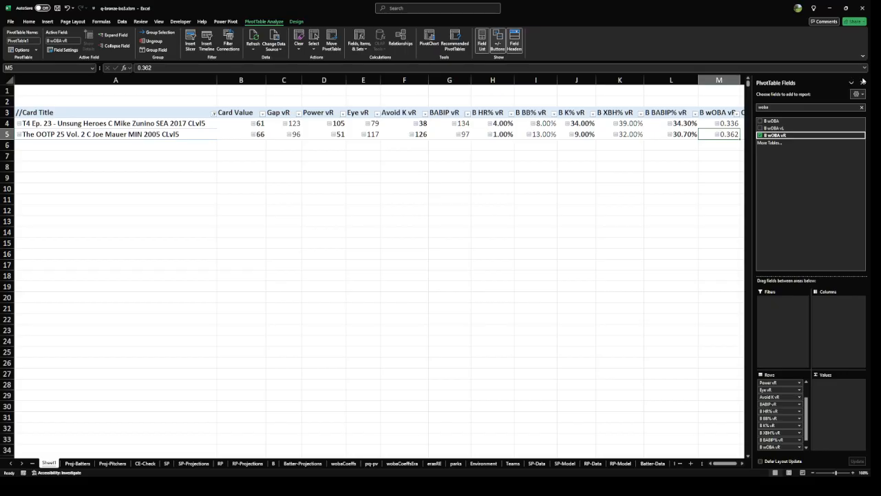
pyautogui.click(862, 82)
pyautogui.click(689, 184)
# Format the B BABIP% vR values of both cards as plain numbers with three decimals
pyautogui.click(685, 134)
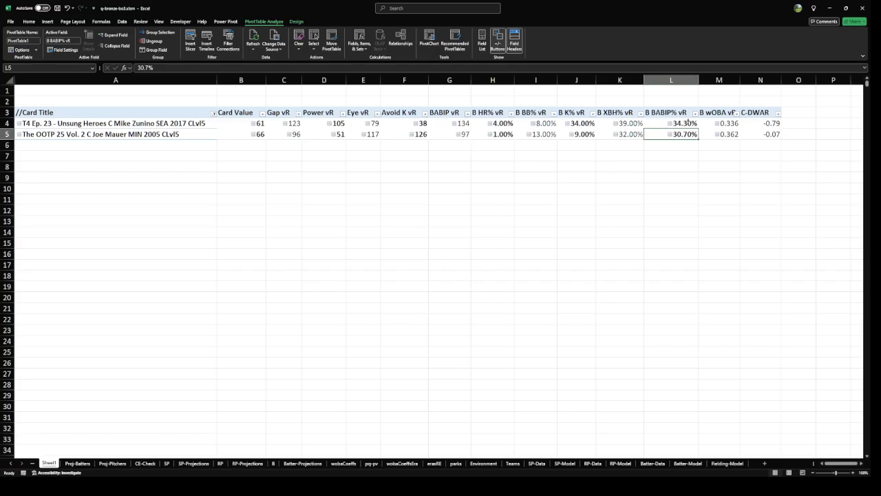
pyautogui.moveTo(691, 124); pyautogui.dragTo(687, 134)
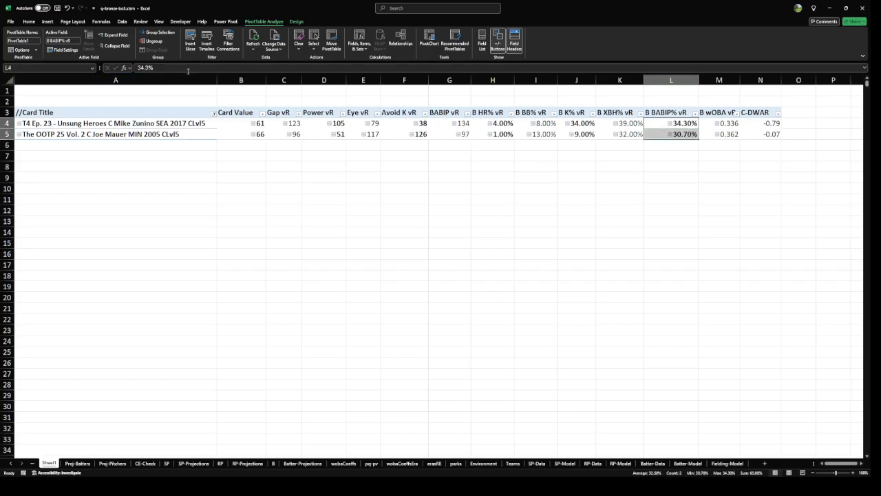
pyautogui.click(29, 22)
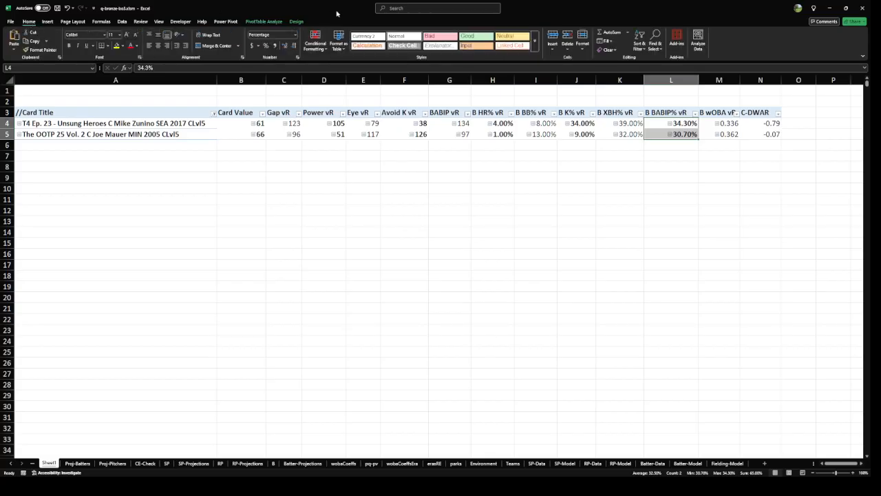
pyautogui.click(279, 62)
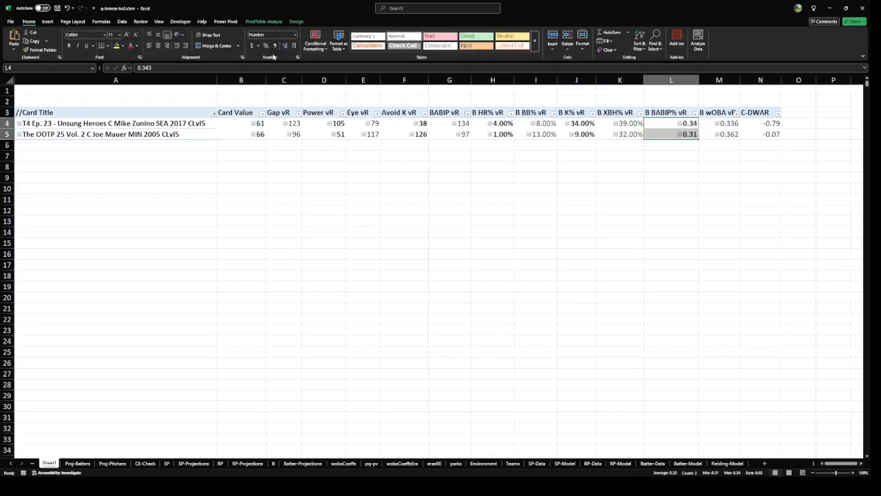
pyautogui.click(284, 46)
pyautogui.click(462, 233)
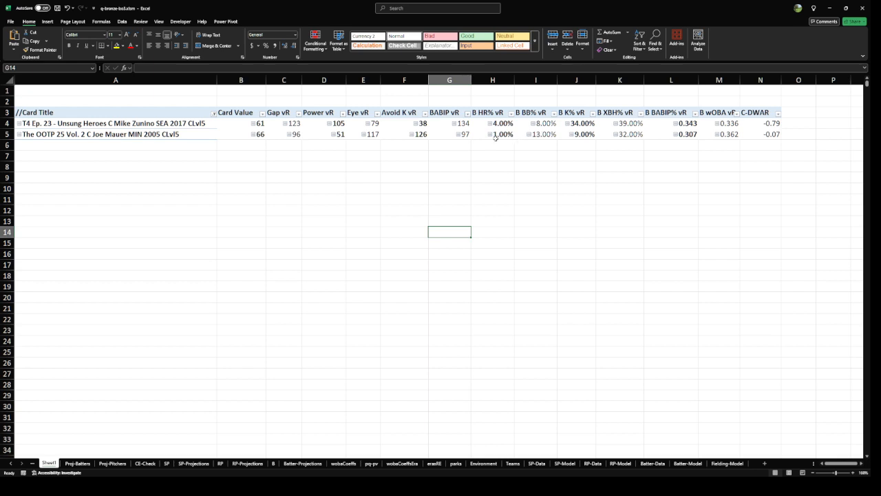
pyautogui.moveTo(495, 138)
pyautogui.mouseDown()
pyautogui.moveTo(505, 134)
pyautogui.moveTo(500, 124)
pyautogui.moveTo(501, 141)
pyautogui.moveTo(501, 126)
pyautogui.mouseUp()
pyautogui.click(467, 221)
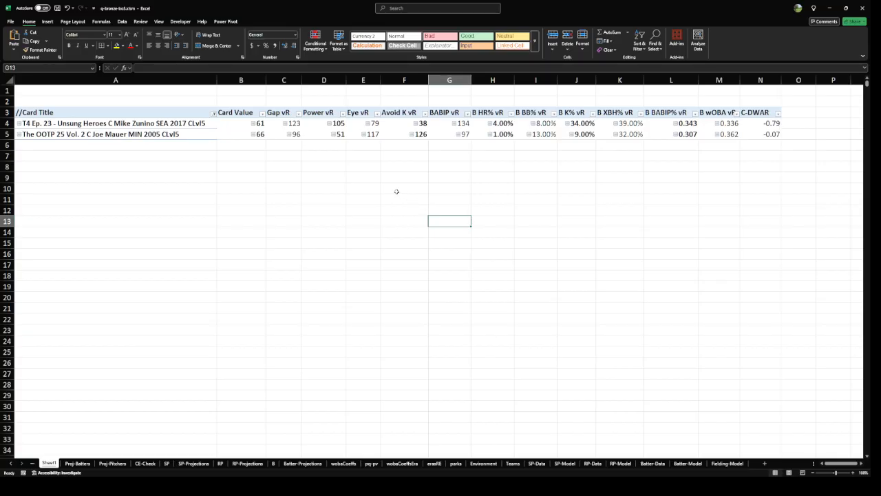
pyautogui.click(491, 105)
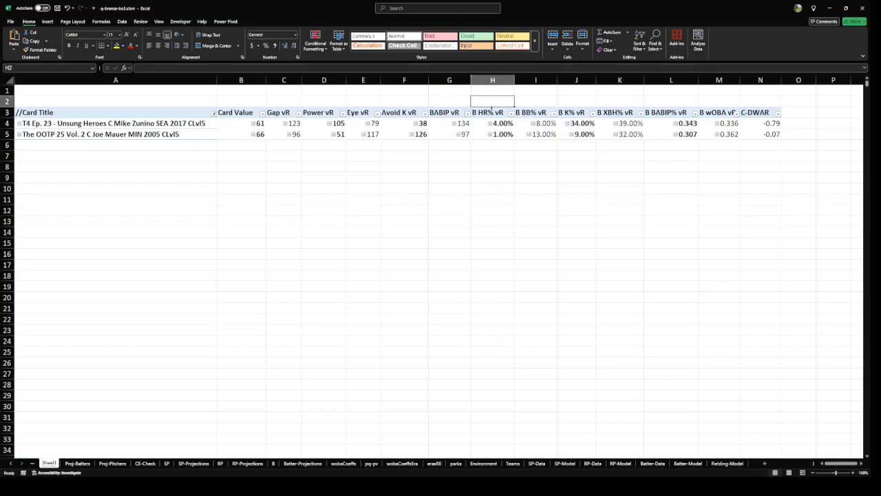
pyautogui.click(492, 108)
pyautogui.click(498, 191)
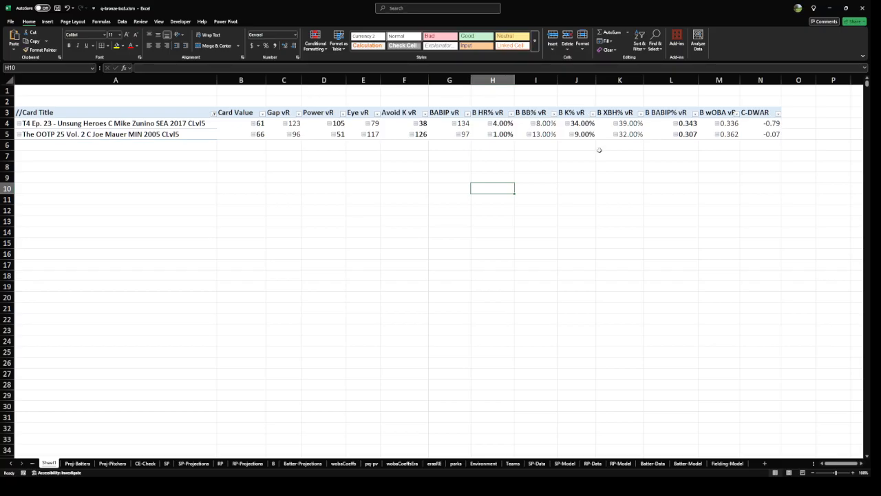
pyautogui.moveTo(622, 131); pyautogui.dragTo(625, 121)
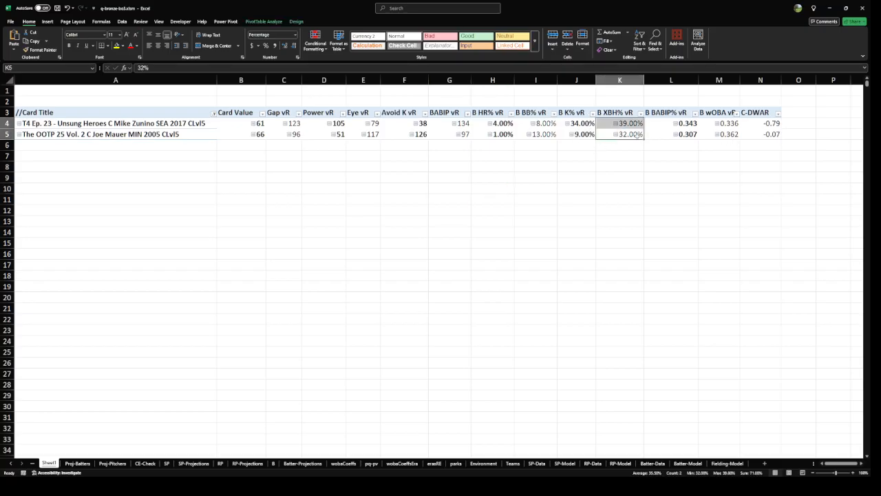
# Search the PivotTable fields for vR and add B BB/600 vR, B HR/600 vR, B K/600 vR and B BIP/600 vR as summed values
pyautogui.click(636, 135)
pyautogui.click(264, 21)
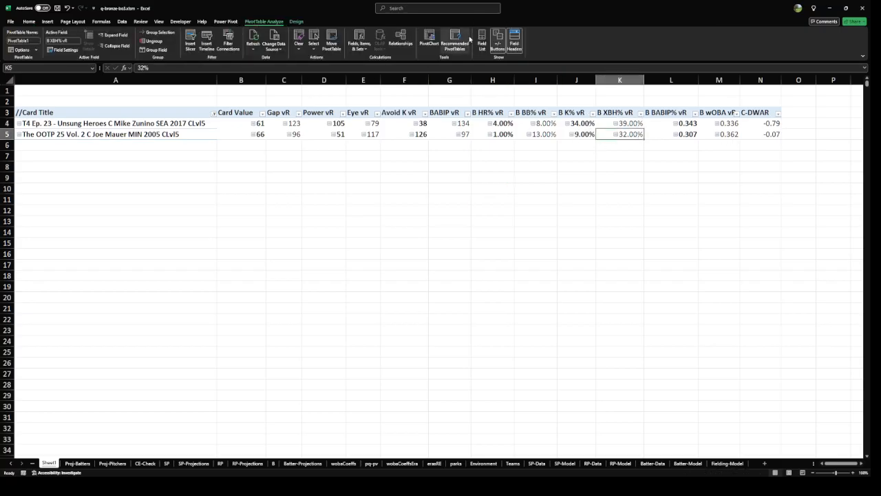
pyautogui.click(482, 43)
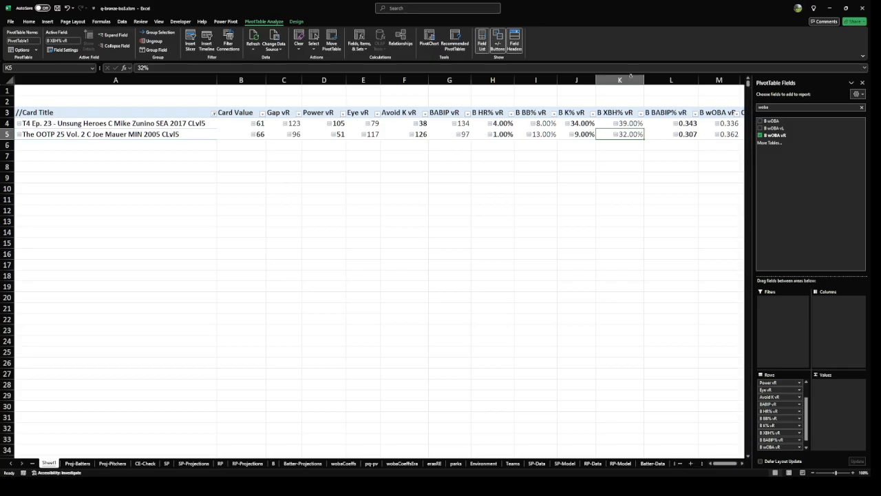
pyautogui.doubleClick(780, 106)
pyautogui.write('vR')
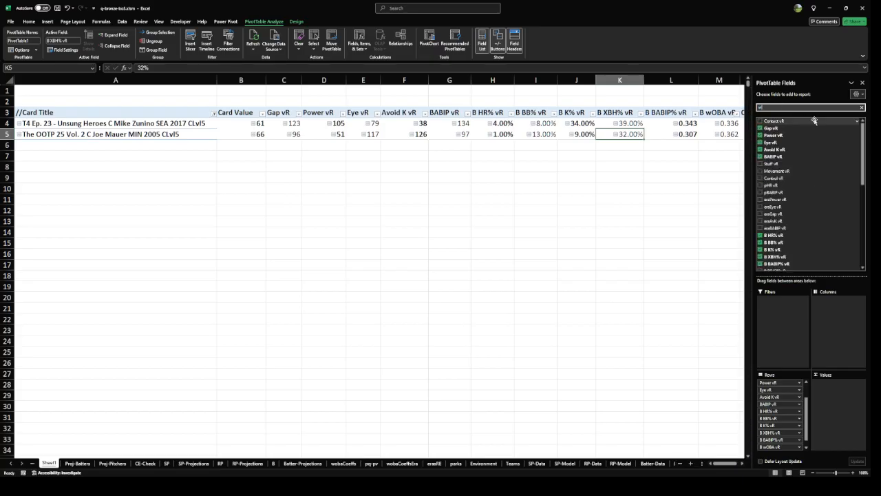
pyautogui.scroll(-2, 816, 172)
pyautogui.scroll(-3, 818, 189)
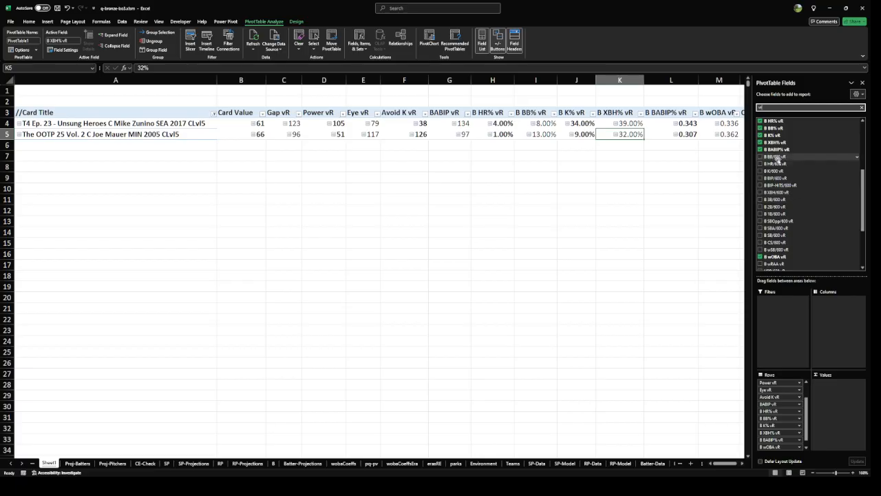
pyautogui.moveTo(774, 157); pyautogui.dragTo(852, 444)
pyautogui.moveTo(776, 165); pyautogui.dragTo(839, 429)
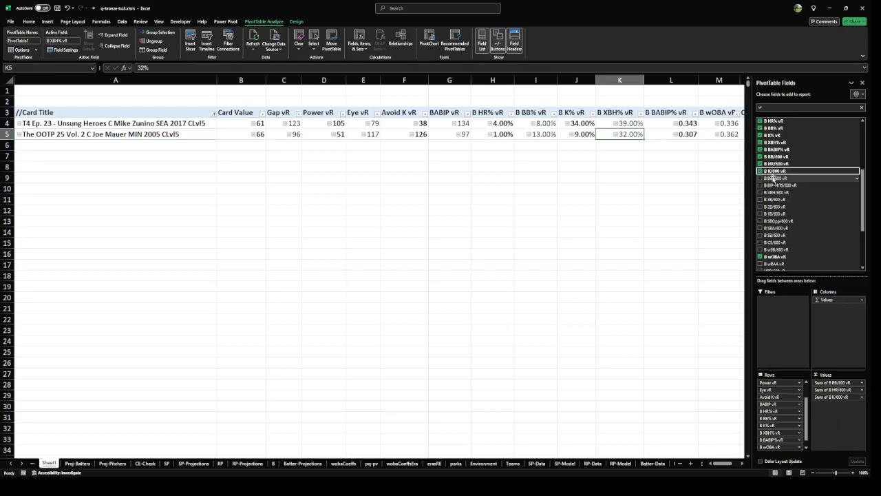
pyautogui.moveTo(772, 179); pyautogui.dragTo(837, 404)
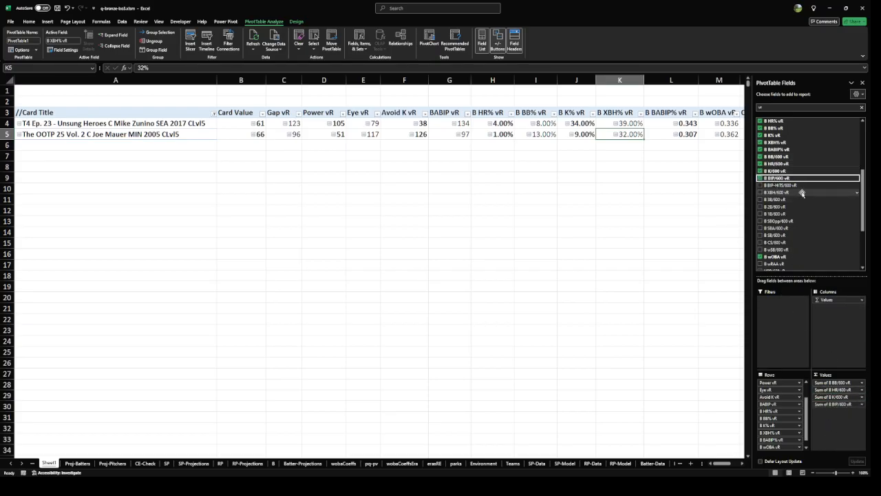
# Add B BIP-HITS/600 vR, B XBH/600 vR, B 3B/600 vR, B 2B/600 vR and B 1B/600 vR to the PivotTable values
pyautogui.moveTo(782, 185); pyautogui.dragTo(843, 413)
pyautogui.moveTo(774, 192); pyautogui.dragTo(836, 417)
pyautogui.moveTo(775, 200); pyautogui.dragTo(836, 434)
pyautogui.moveTo(773, 205); pyautogui.dragTo(836, 440)
pyautogui.moveTo(775, 214); pyautogui.dragTo(841, 442)
pyautogui.click(538, 255)
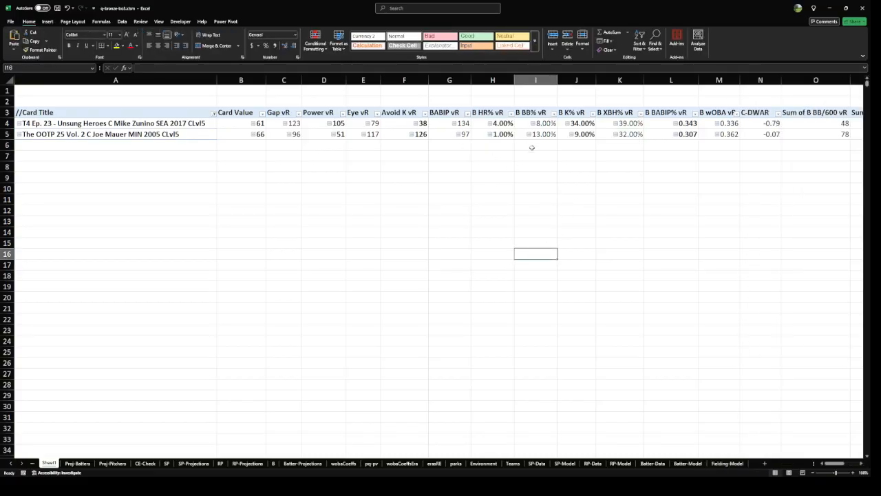
# Close the PivotTable field list and review Joe Mauer's row from B HR% vR through B 1B/600 vR
pyautogui.click(506, 135)
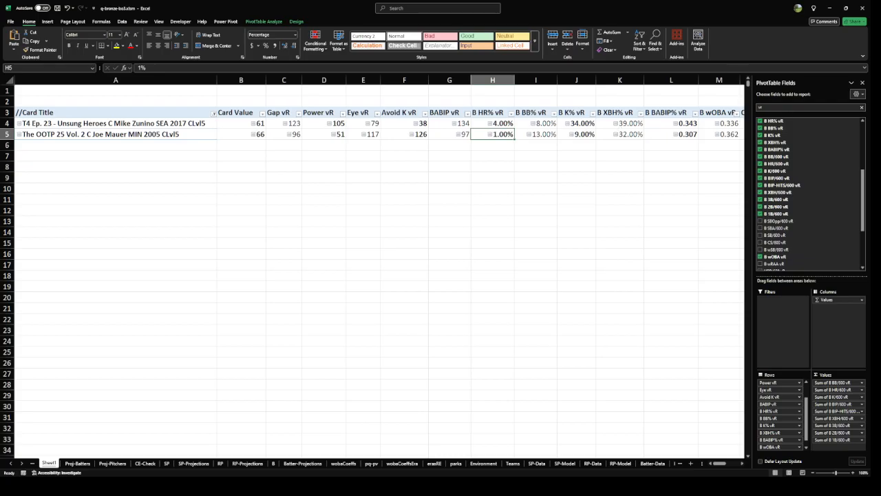
pyautogui.click(862, 83)
pyautogui.press('Right')
pyautogui.press('Right')
pyautogui.press('Right')
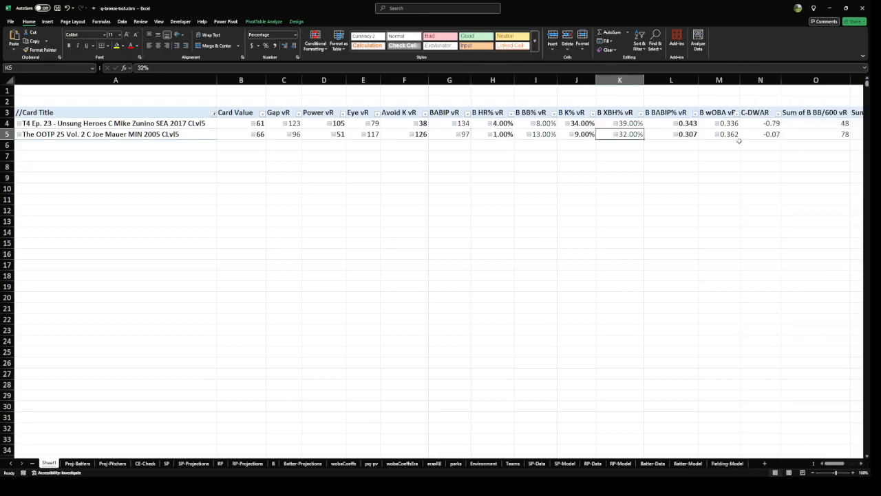
pyautogui.press('Right')
pyautogui.press('Right')
pyautogui.press('Right')
pyautogui.press('Right')
pyautogui.press('Right')
pyautogui.press('Right')
pyautogui.press('Right')
pyautogui.press('Right')
pyautogui.press('Right')
pyautogui.press('Right')
pyautogui.press('Right')
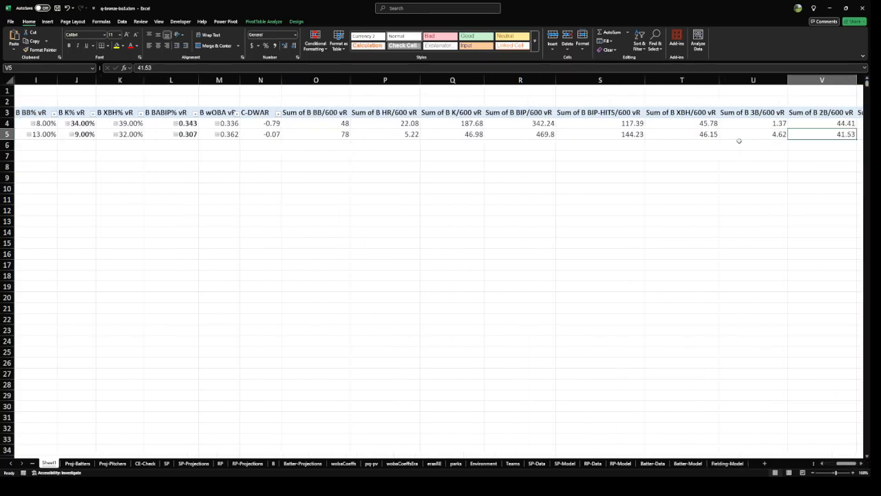
pyautogui.press('Right')
# Go back through the per-600 stats in Mauer's row as far as C-DWAR
pyautogui.press('Left')
pyautogui.press('Left')
pyautogui.press('Left')
pyautogui.press('Left')
pyautogui.press('Left')
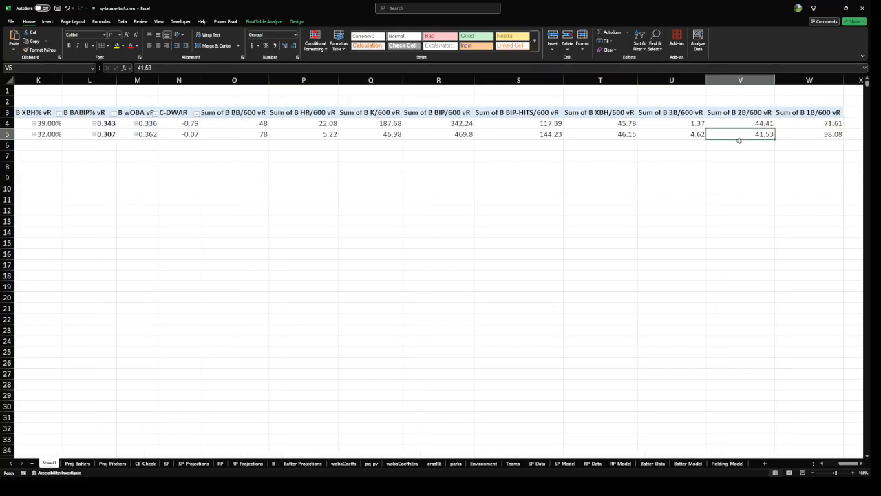
pyautogui.press('Left')
pyautogui.press('Left')
pyautogui.press('Left')
pyautogui.press('Left')
pyautogui.press('Left')
pyautogui.press('Left')
pyautogui.press('Left')
pyautogui.press('Left')
pyautogui.press('Left')
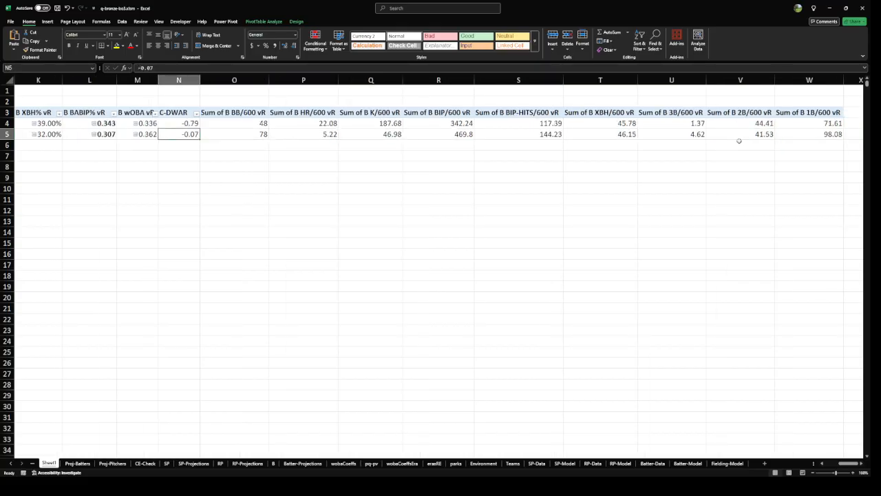
# Compare both cards' B BIP/600, B BIP-HITS/600 and B XBH/600 vR values
pyautogui.press('Right')
pyautogui.press('Right')
pyautogui.press('Right')
pyautogui.press('Right')
pyautogui.press('Right')
pyautogui.press('Right')
pyautogui.press('Right')
pyautogui.press('Right')
pyautogui.press('Right')
pyautogui.press('Right')
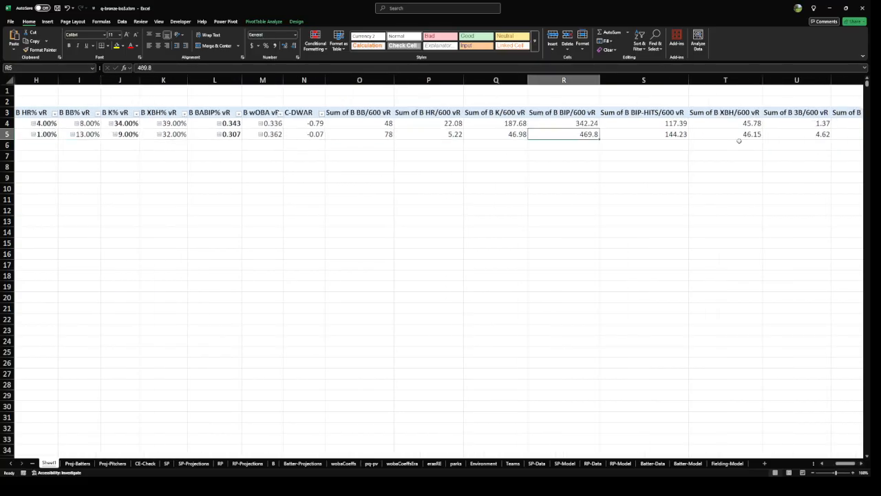
pyautogui.press('Right')
pyautogui.press('Right')
pyautogui.press('Left')
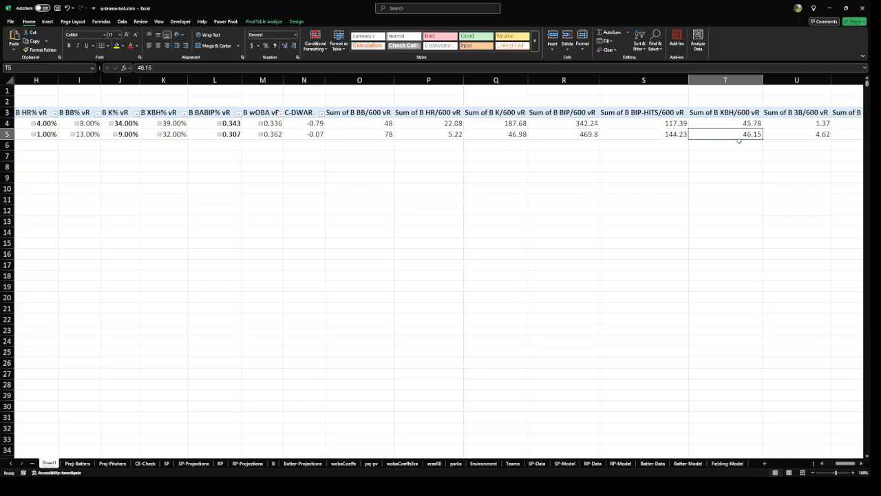
pyautogui.press('Left')
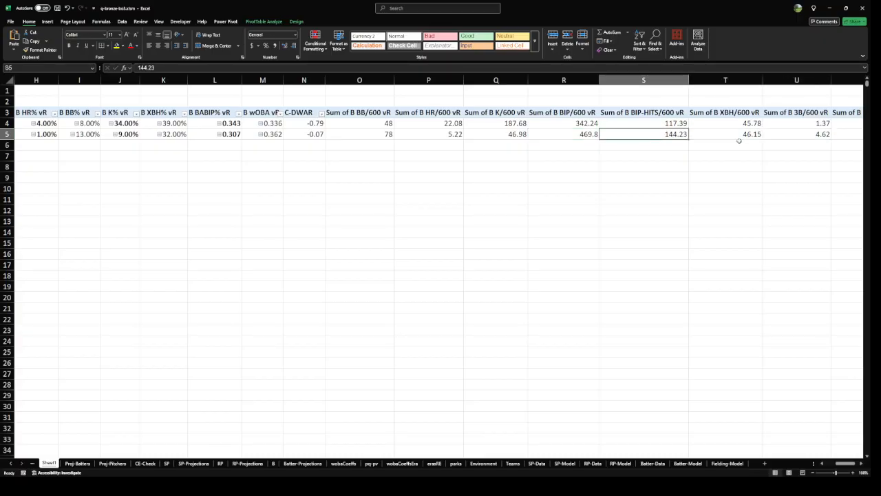
pyautogui.press('Left')
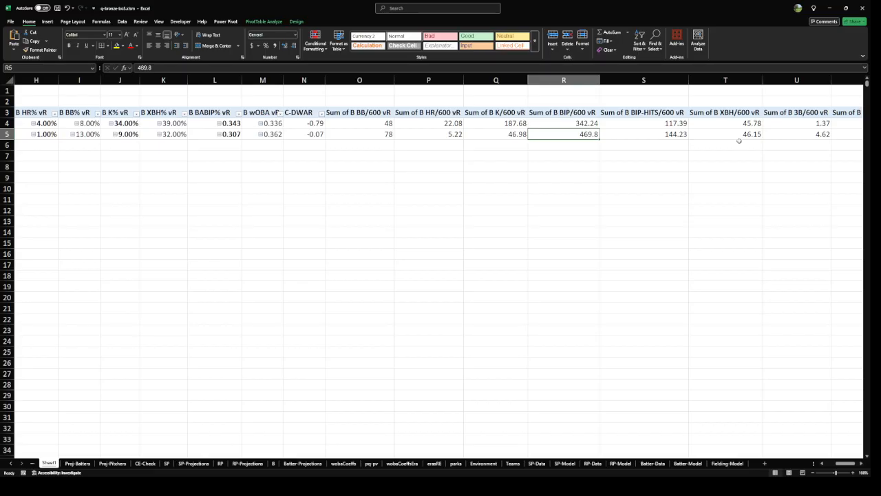
# Compare the two cards' walks, home runs and strikeouts per 600 vR
pyautogui.press('Left')
pyautogui.press('Left')
pyautogui.press('Left')
pyautogui.press('Left')
pyautogui.press('Left')
pyautogui.press('Left')
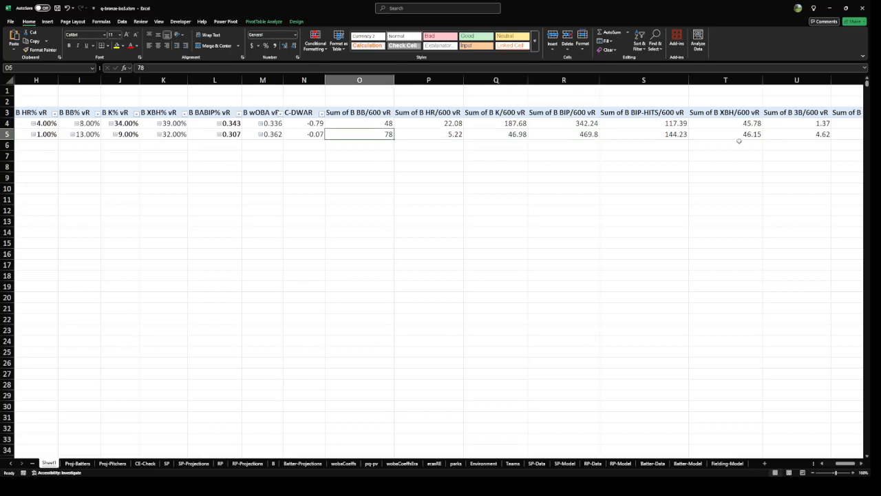
pyautogui.press('Right')
pyautogui.press('Right')
pyautogui.press('Right')
pyautogui.press('Right')
pyautogui.press('Left')
pyautogui.click(490, 134)
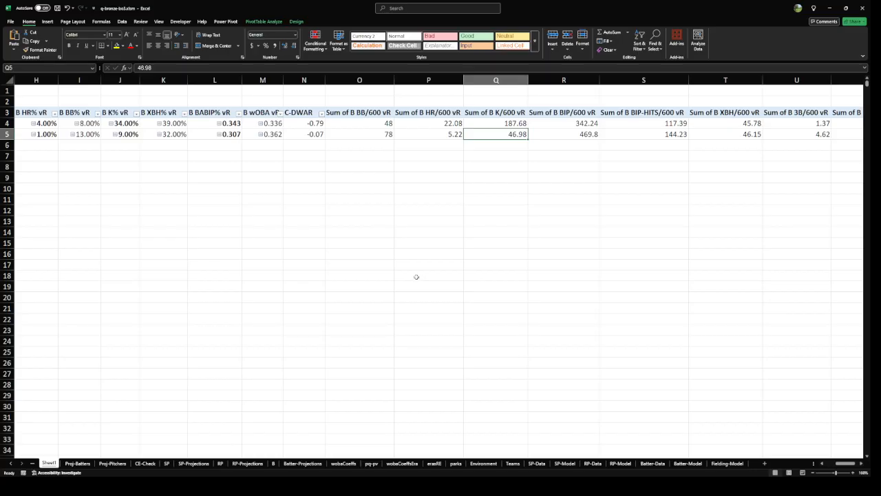
# Compare the cards' BIP hits, extra-base hits, triples, doubles and singles per 600 vR
pyautogui.click(664, 135)
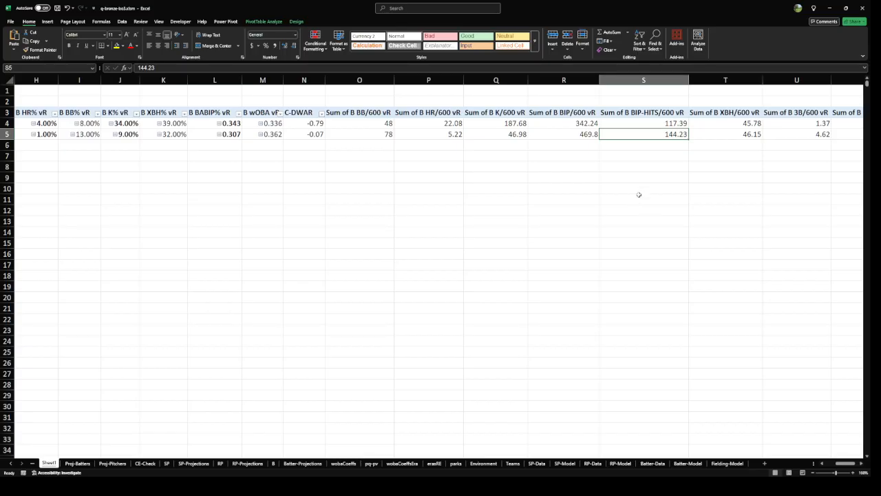
pyautogui.click(730, 134)
pyautogui.press('Right')
pyautogui.press('Right')
pyautogui.press('Right')
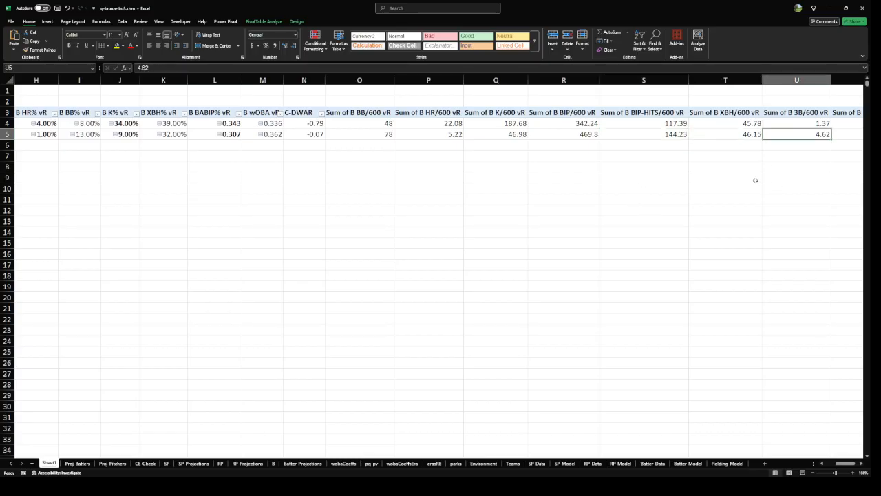
pyautogui.press('Left')
pyautogui.press('Left')
pyautogui.press('Left')
pyautogui.press('Right')
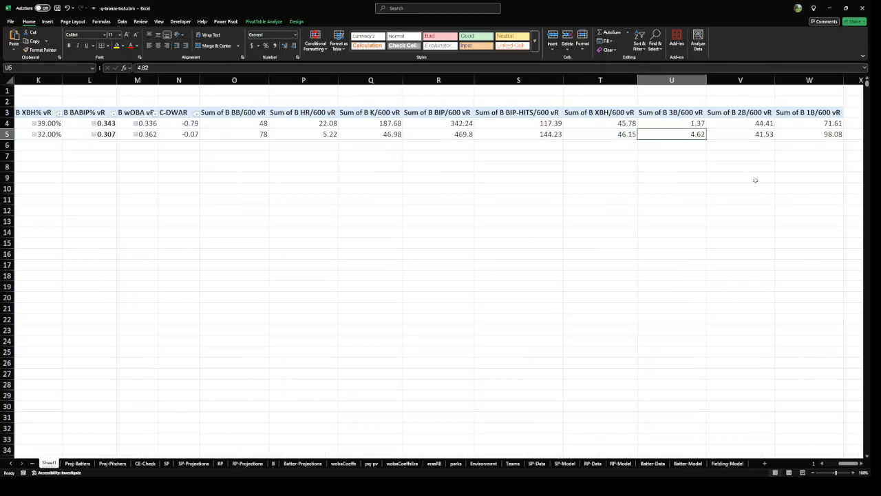
pyautogui.press('Right')
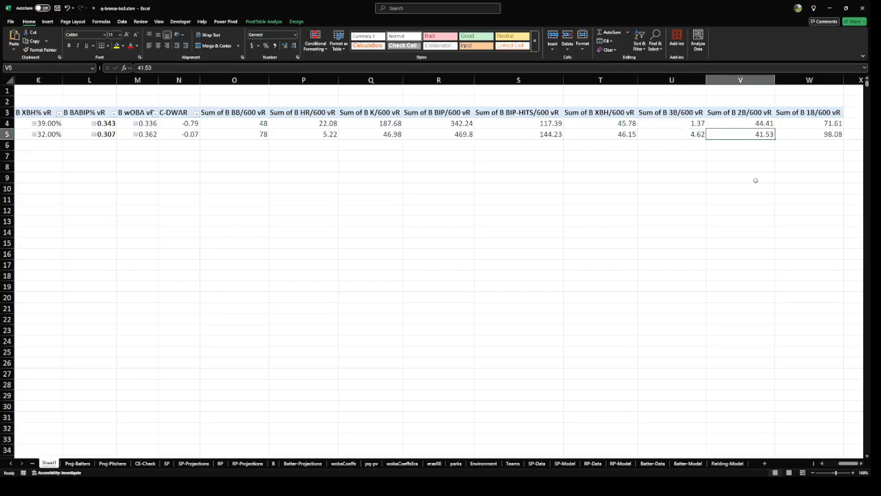
pyautogui.press('Right')
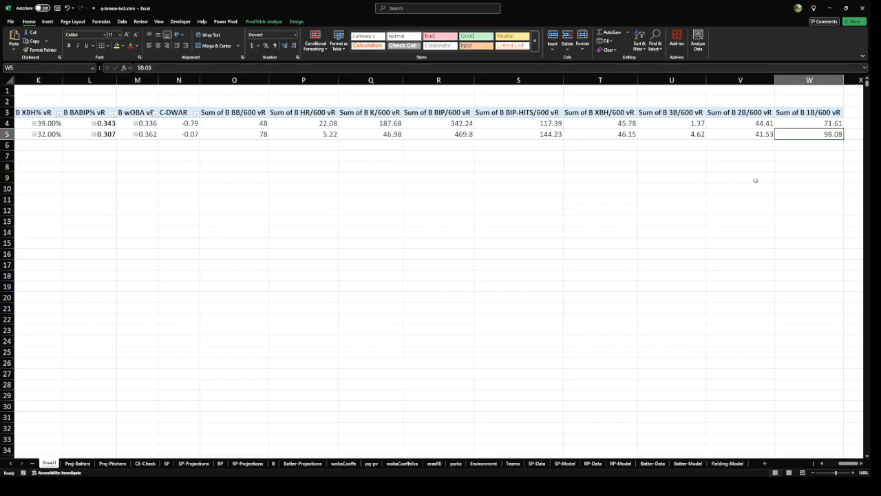
# Return to Mauer's B HR/600 vR and B BB/600 vR values and compare them with Zunino's
pyautogui.press('Left')
pyautogui.press('Left')
pyautogui.press('Left')
pyautogui.press('Left')
pyautogui.press('Left')
pyautogui.press('Left')
pyautogui.press('Left')
pyautogui.press('Left')
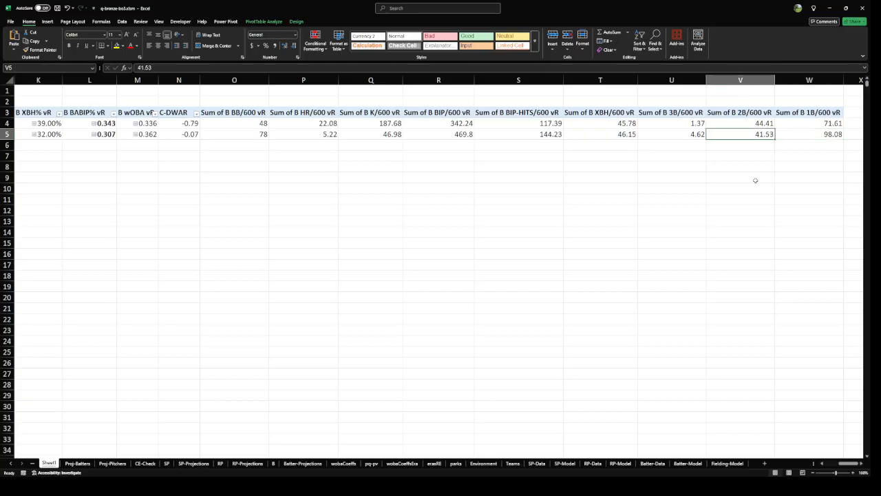
pyautogui.press('Right')
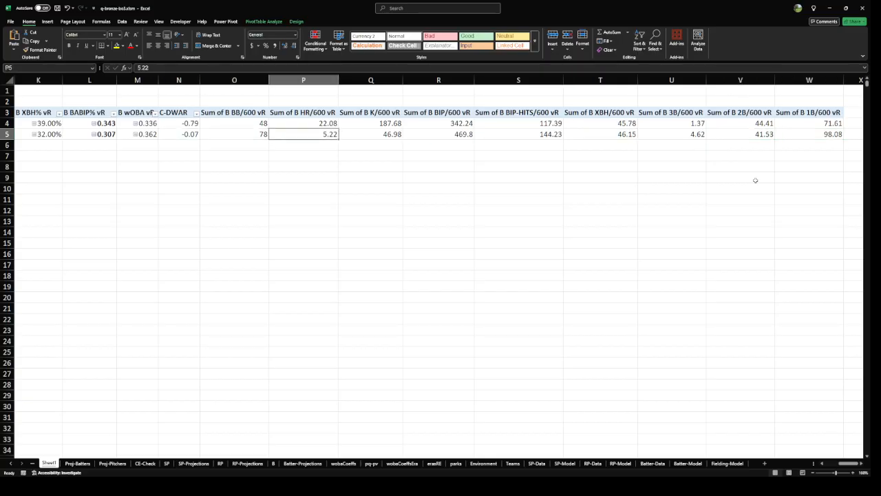
pyautogui.press('Left')
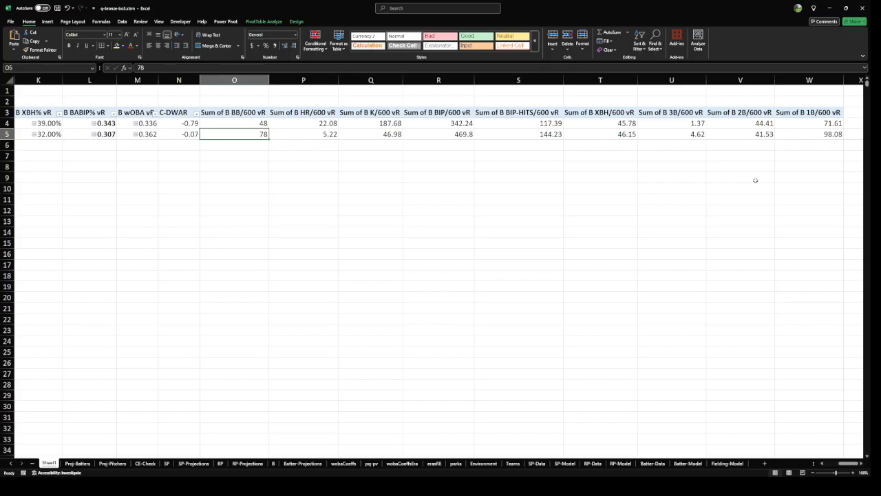
# Examine Mike Zunino's B BABIP% vR alongside his B K% vR and neighbouring projected rates
pyautogui.press('Left')
pyautogui.press('Up')
pyautogui.press('Left')
pyautogui.press('Left')
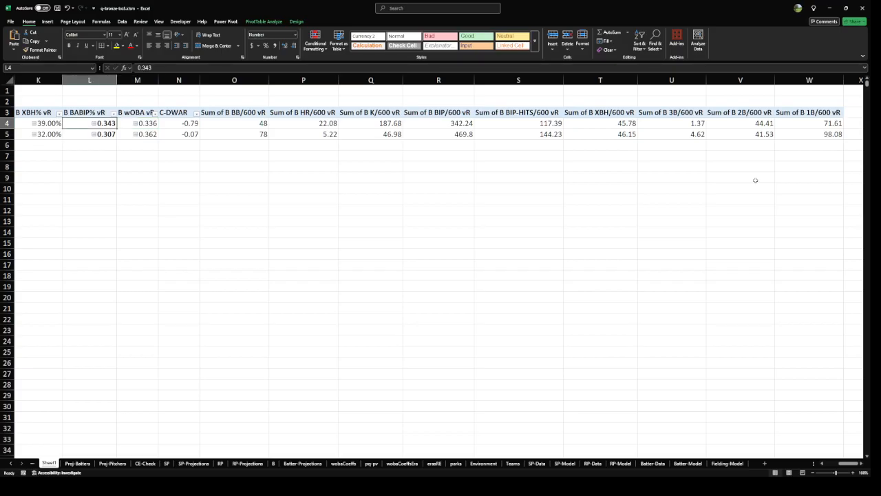
pyautogui.press('Left')
pyautogui.press('Left')
pyautogui.press('Left')
pyautogui.press('Left')
pyautogui.press('Right')
pyautogui.press('Right')
pyautogui.press('Right')
pyautogui.press('Right')
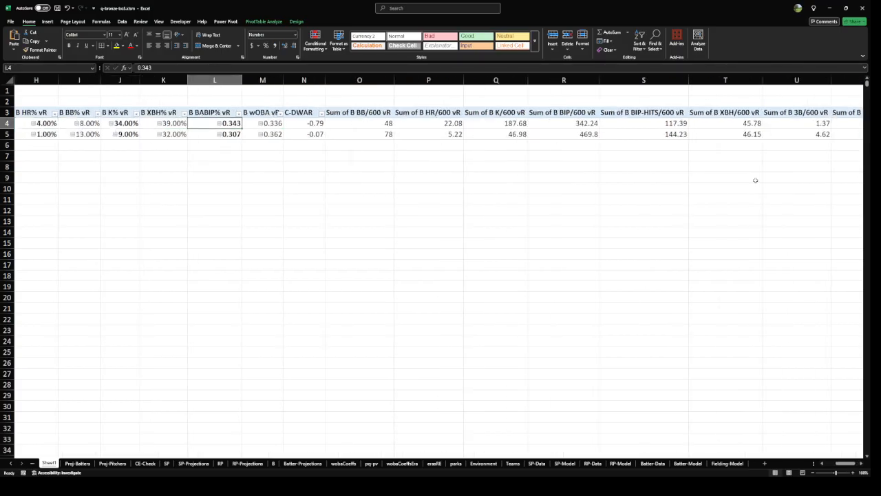
pyautogui.press('Left')
pyautogui.press('Left')
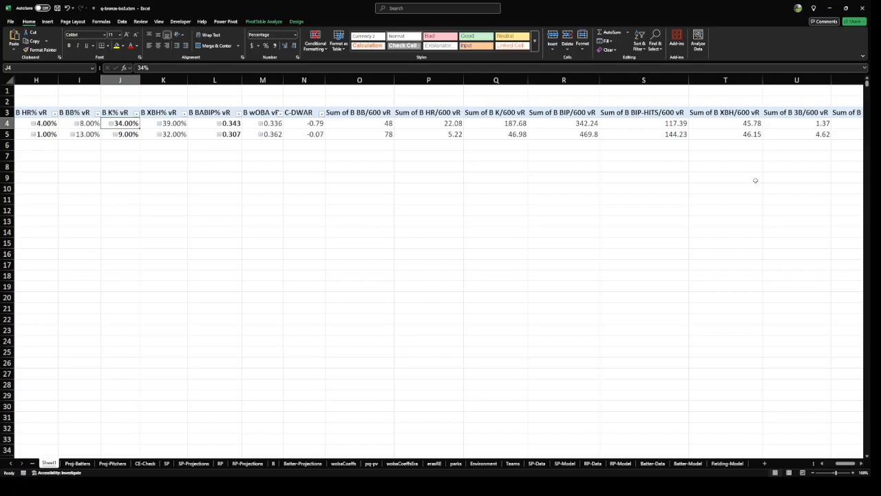
pyautogui.press('Right')
pyautogui.press('Right')
pyautogui.press('Right')
pyautogui.press('Left')
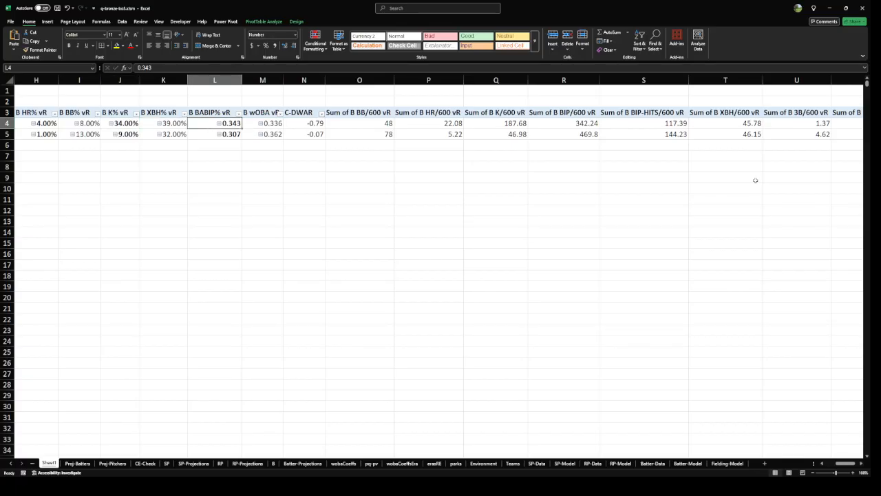
# Examine Mauer's B BIP-HITS/600 vR and B BIP/600 vR against Zunino's
pyautogui.press('Down')
pyautogui.press('Right')
pyautogui.press('Right')
pyautogui.press('Right')
pyautogui.press('Right')
pyautogui.press('Right')
pyautogui.press('Right')
pyautogui.press('Right')
pyautogui.press('Right')
pyautogui.press('Right')
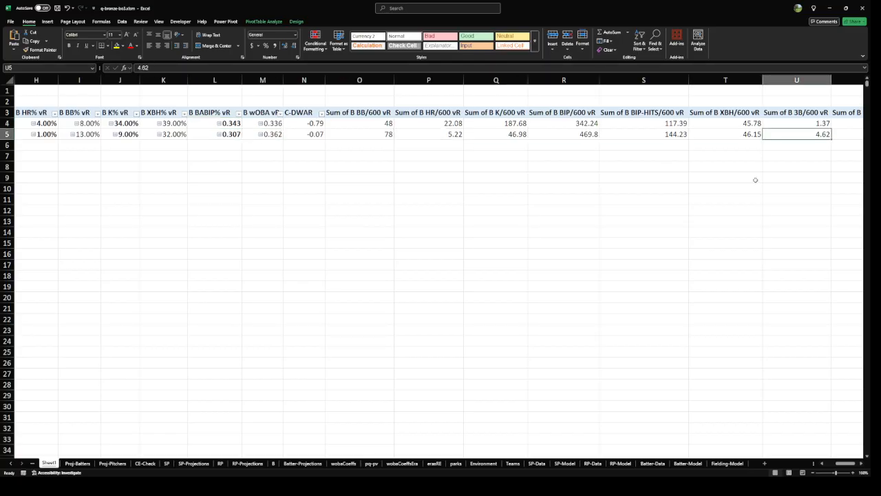
pyautogui.press('Left')
pyautogui.press('Left')
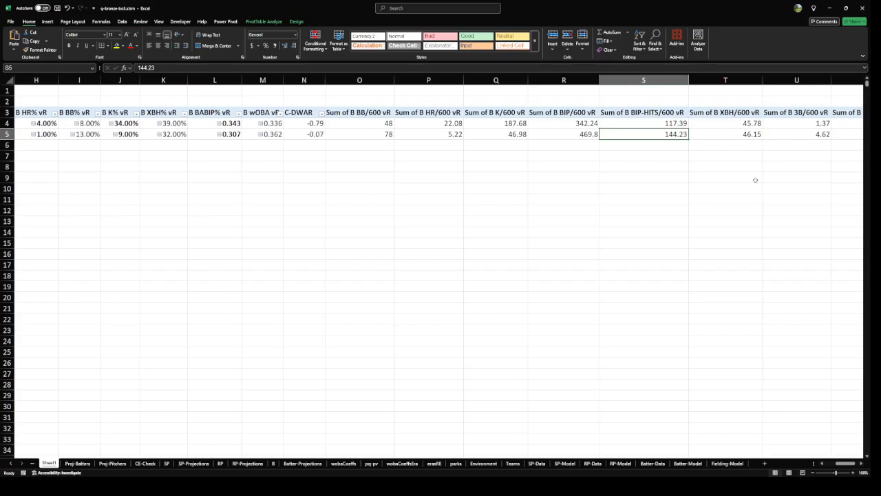
pyautogui.press('Left')
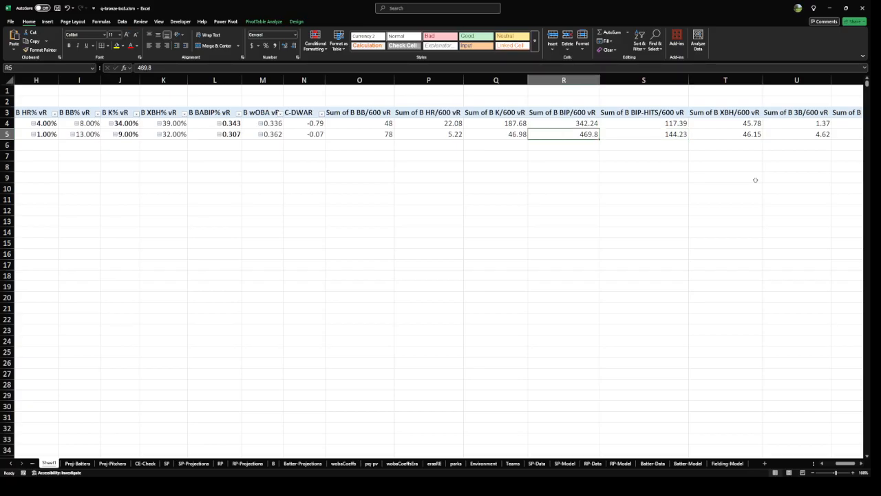
# Trace Mauer's row back from B BIP/600 vR to B BABIP% vR
pyautogui.press('Left')
pyautogui.press('Left')
pyautogui.press('Left')
pyautogui.press('Left')
pyautogui.press('Left')
pyautogui.press('Left')
pyautogui.press('Left')
pyautogui.press('Right')
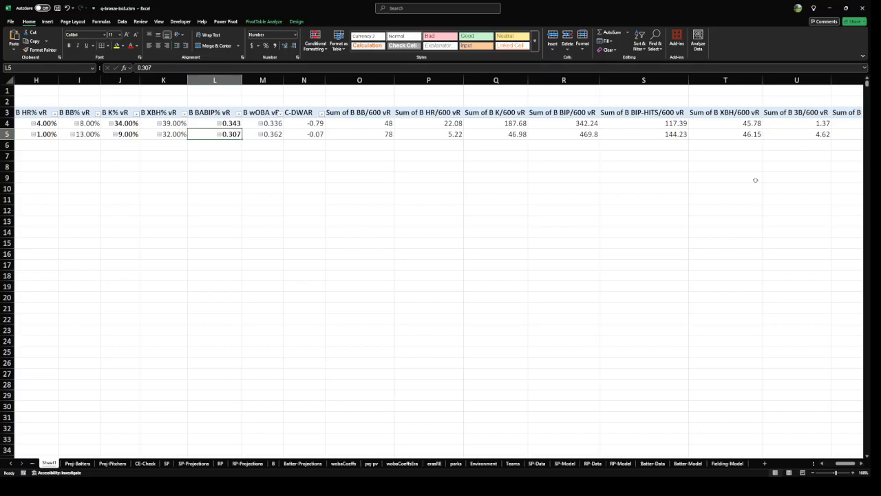
# Filter the batter PivotTable on sheet B to position C
pyautogui.click(273, 462)
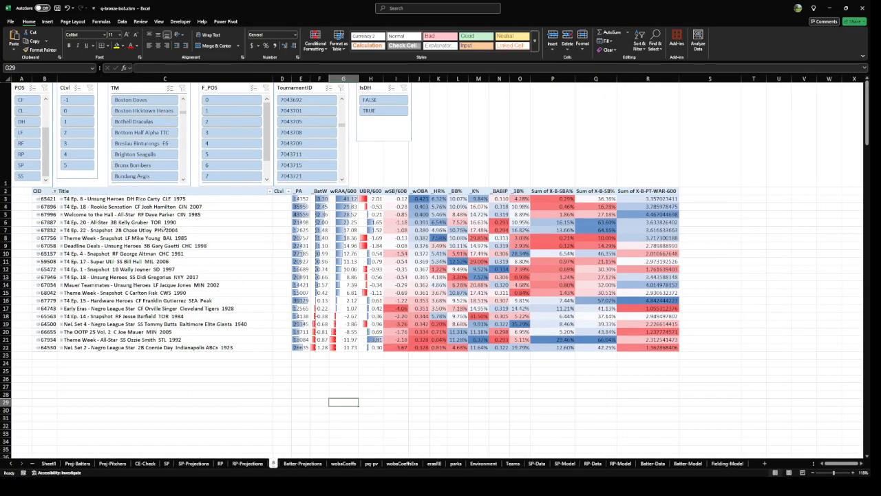
pyautogui.click(163, 245)
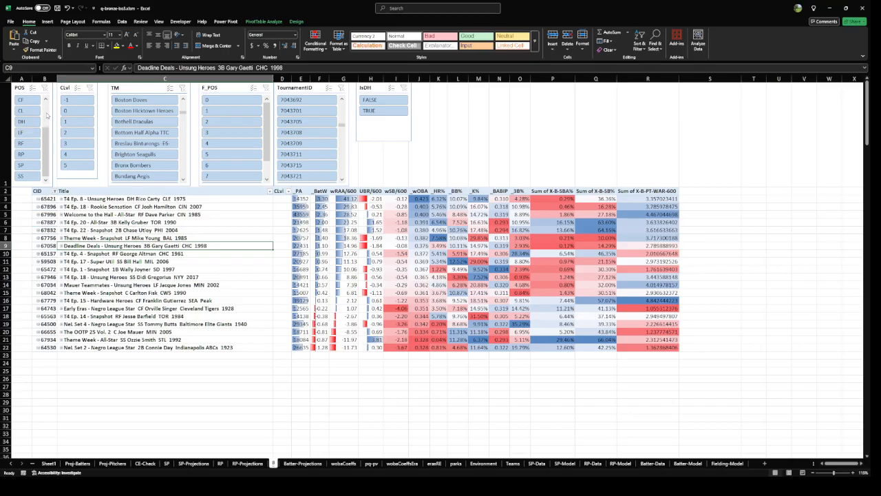
pyautogui.scroll(2, 47, 115)
pyautogui.click(20, 132)
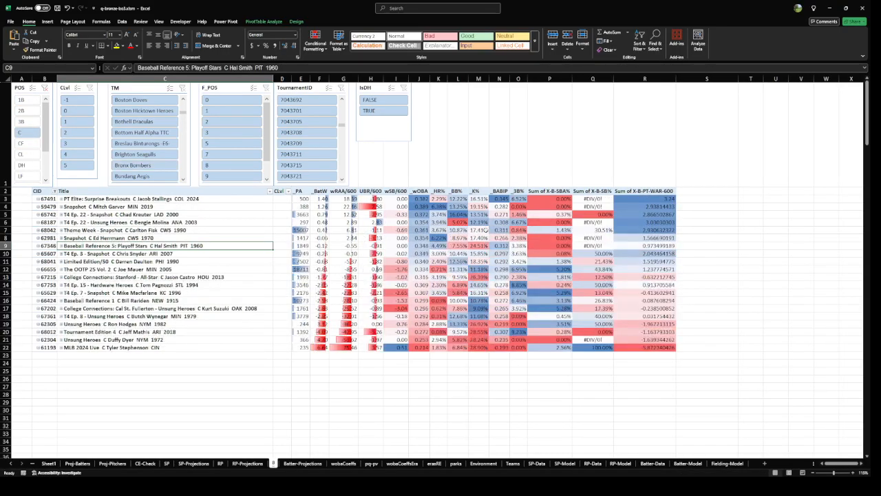
# Check the catchers' _K% values, including Joe Mauer's, and compare his with B K% vR on Sheet1
pyautogui.moveTo(477, 198); pyautogui.dragTo(245, 266)
pyautogui.click(484, 272)
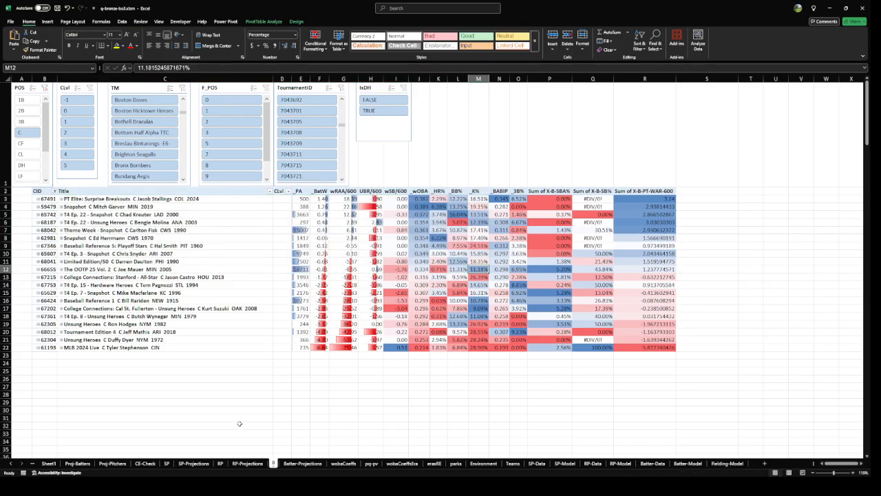
pyautogui.click(285, 463)
pyautogui.click(48, 463)
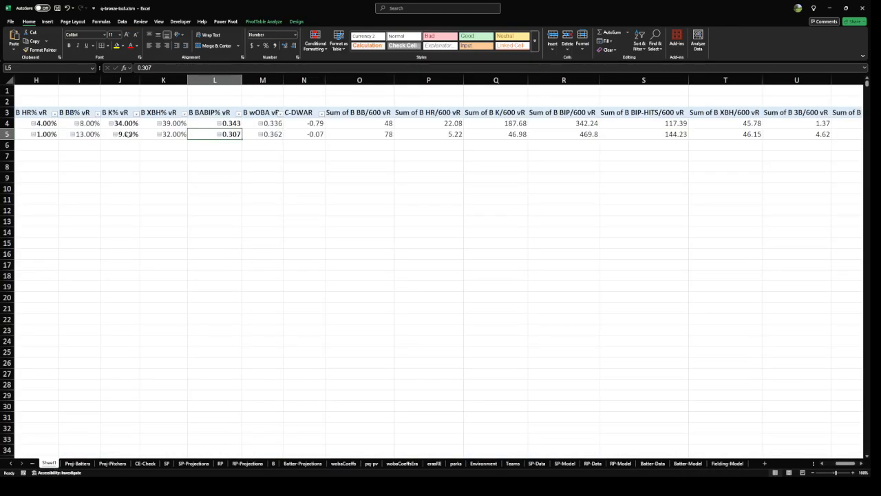
pyautogui.click(128, 134)
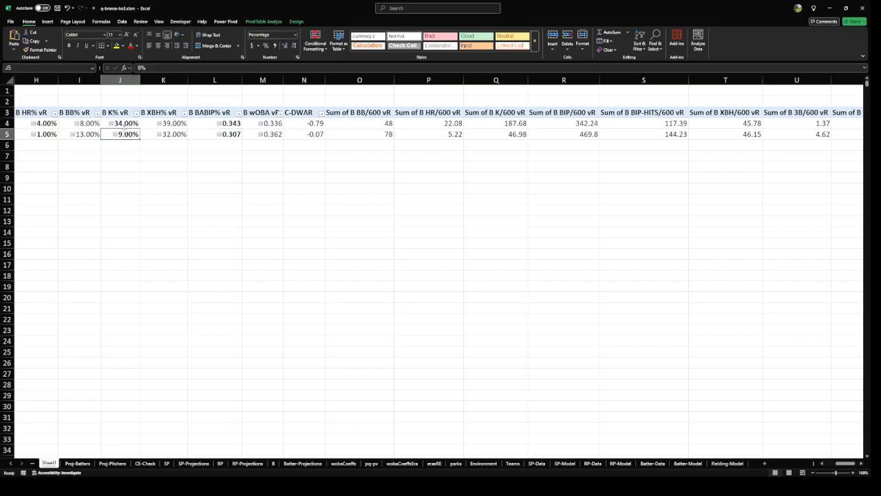
pyautogui.click(163, 487)
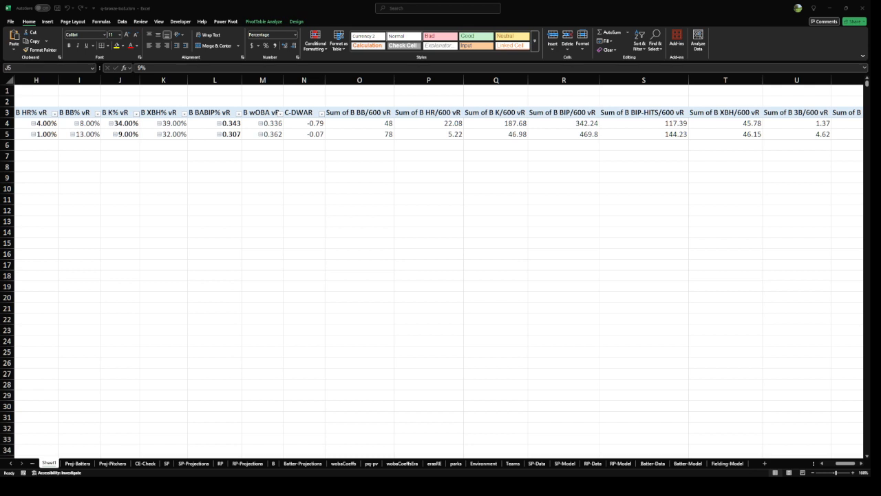
pyautogui.hotkey('alt', 'Tab')
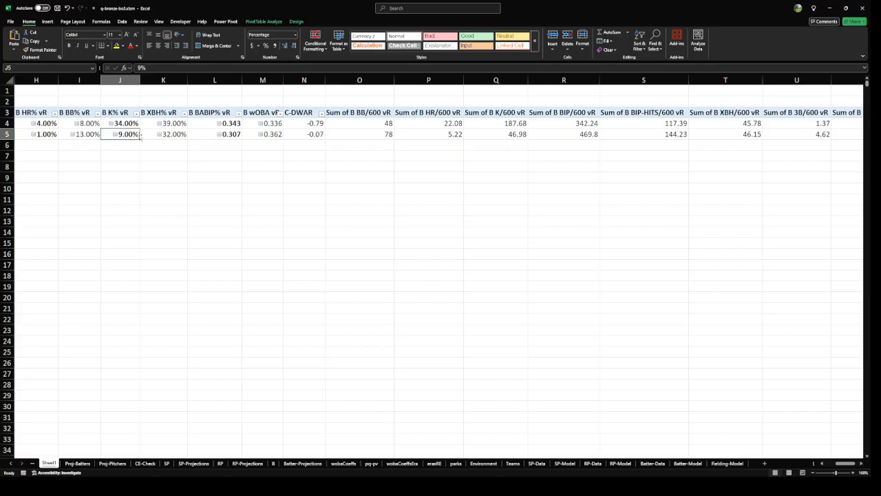
# Compare Joe Mauer's projected B BB% vR and B K% vR on Sheet1 with his actual results row on sheet B
pyautogui.moveTo(114, 135); pyautogui.dragTo(86, 134)
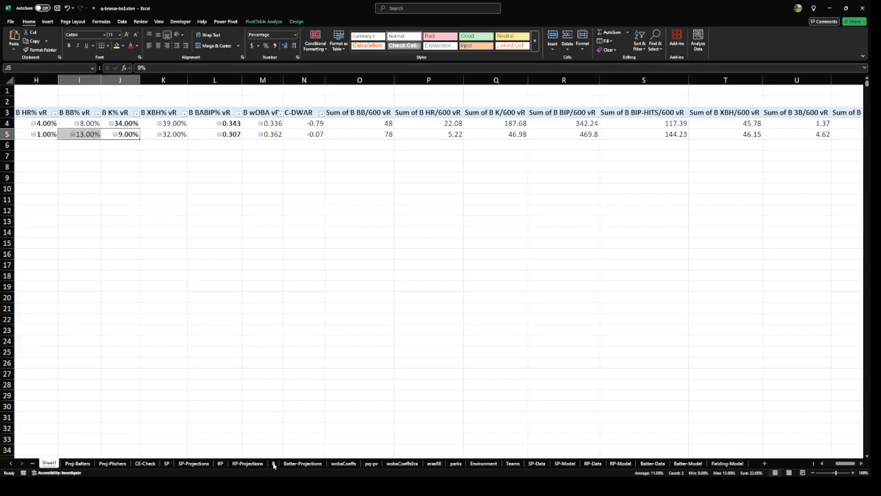
pyautogui.click(274, 465)
pyautogui.moveTo(482, 269); pyautogui.dragTo(144, 269)
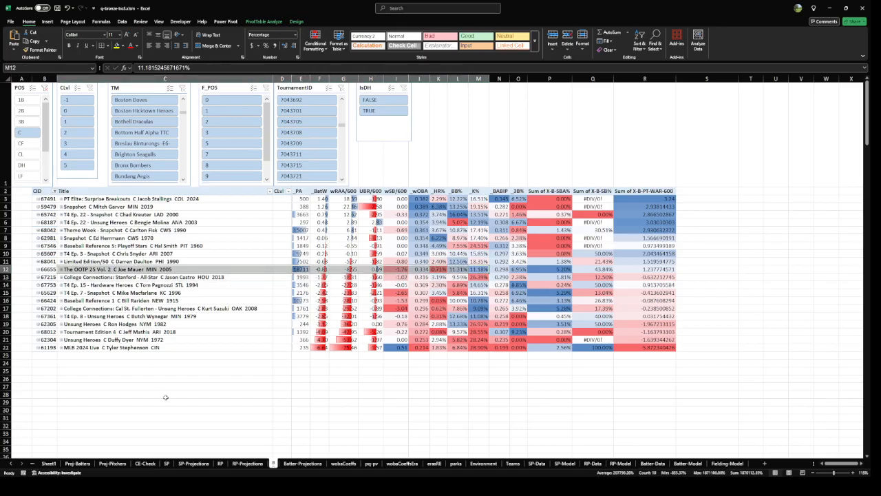
pyautogui.click(226, 268)
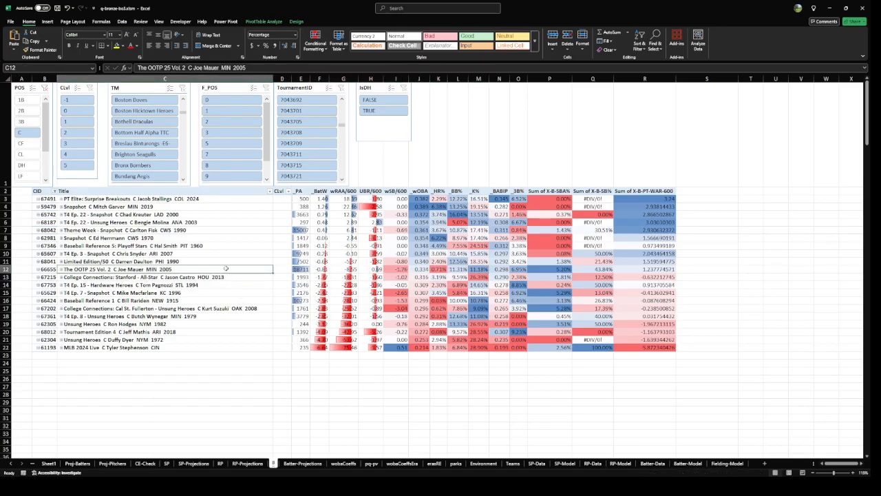
pyautogui.moveTo(226, 268); pyautogui.dragTo(325, 271)
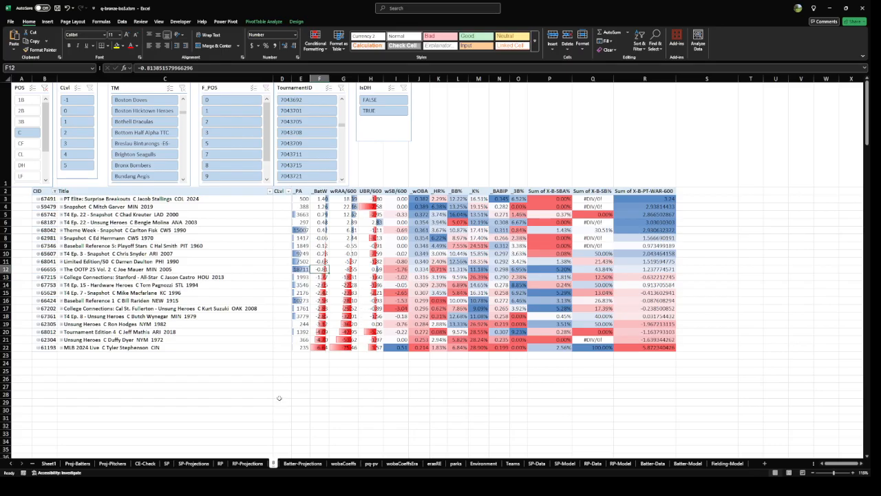
# Review the full set of catcher results on sheet B and check the HR% and BB% regression charts on Batter-Model
pyautogui.click(152, 194)
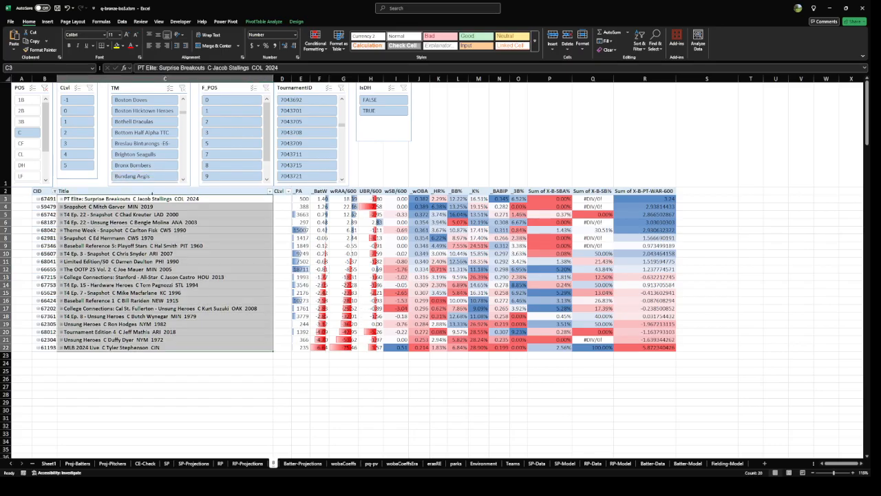
pyautogui.moveTo(147, 199); pyautogui.dragTo(657, 348)
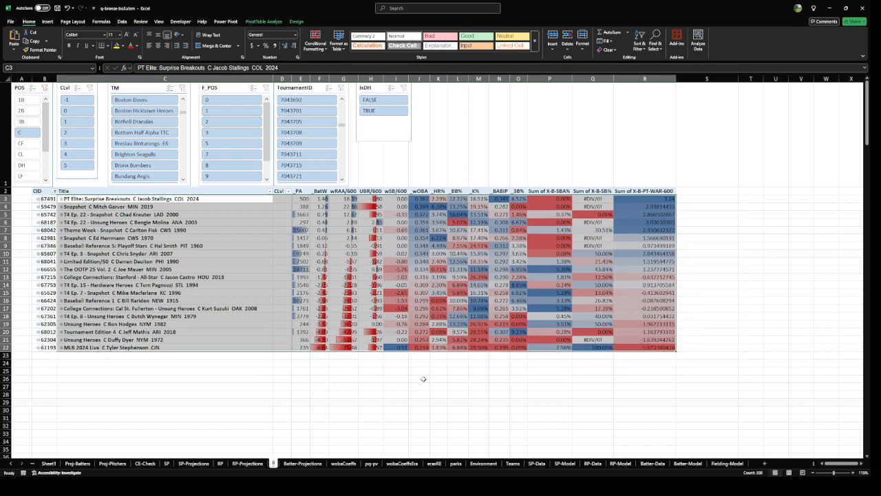
pyautogui.click(687, 464)
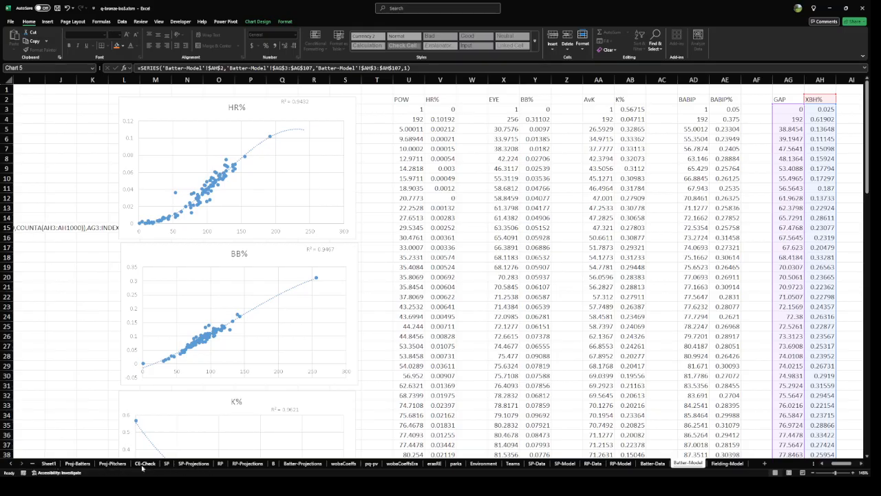
pyautogui.click(273, 463)
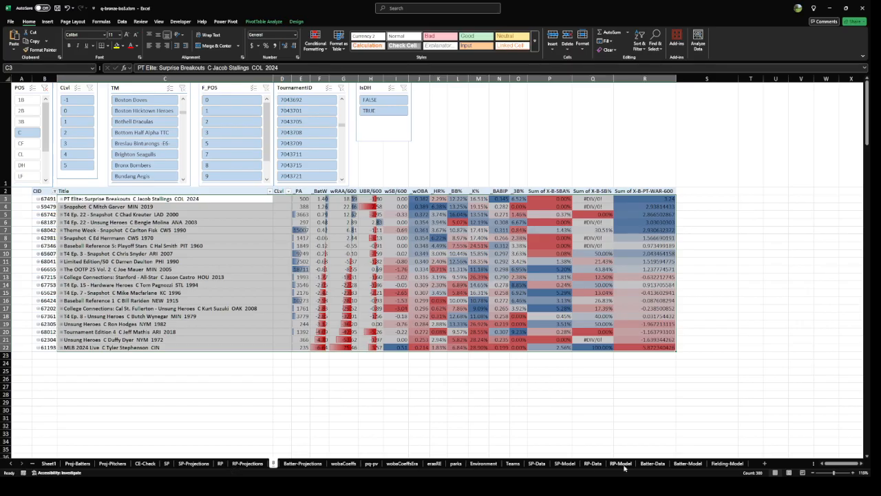
# Examine the catcher arm, framing and blocking regression coefficients on the Fielding-Model sheet
pyautogui.click(713, 465)
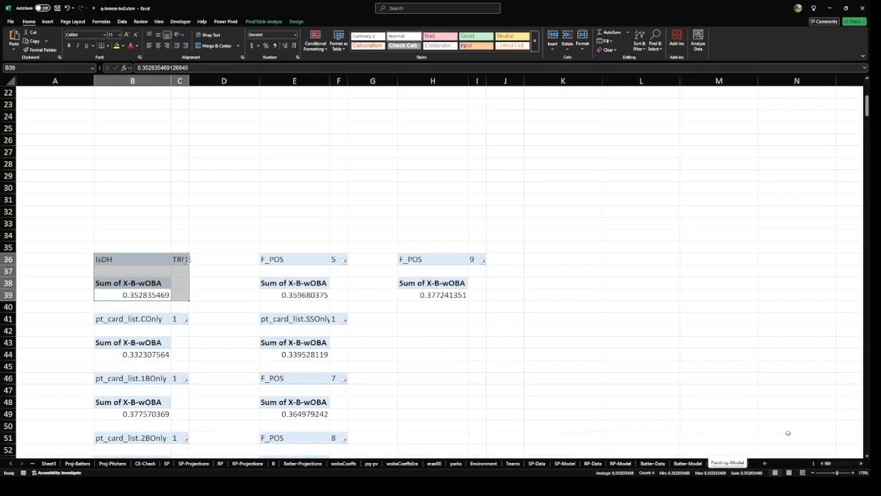
pyautogui.moveTo(864, 466); pyautogui.dragTo(829, 466)
pyautogui.scroll(7, 724, 428)
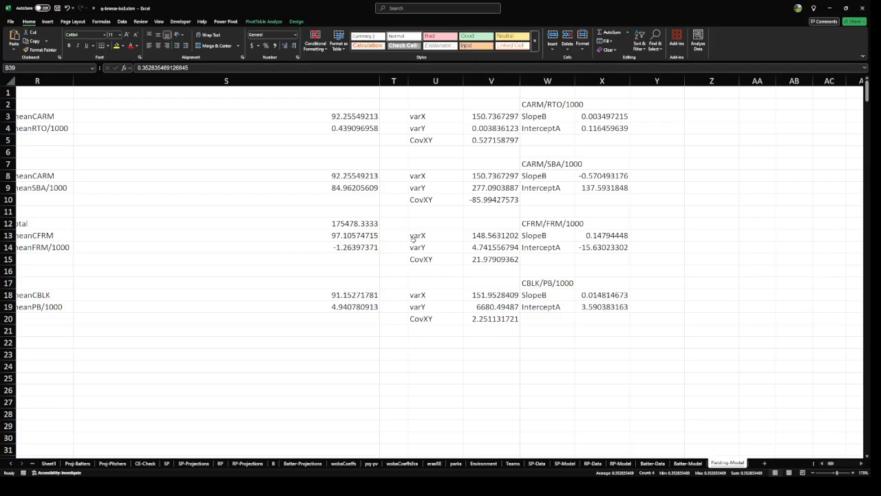
# Find the Chad Kreuter LAD 2000 card among the catcher results on sheet B
pyautogui.click(274, 463)
pyautogui.click(143, 222)
pyautogui.click(144, 215)
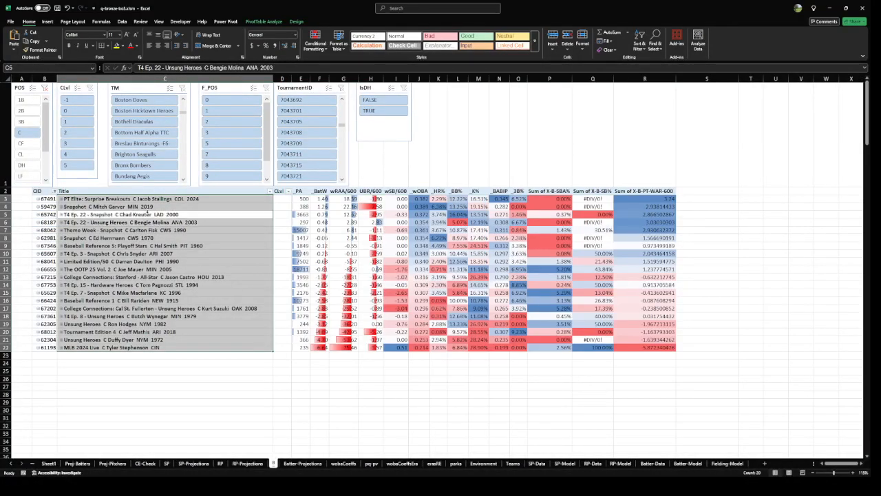
pyautogui.click(143, 215)
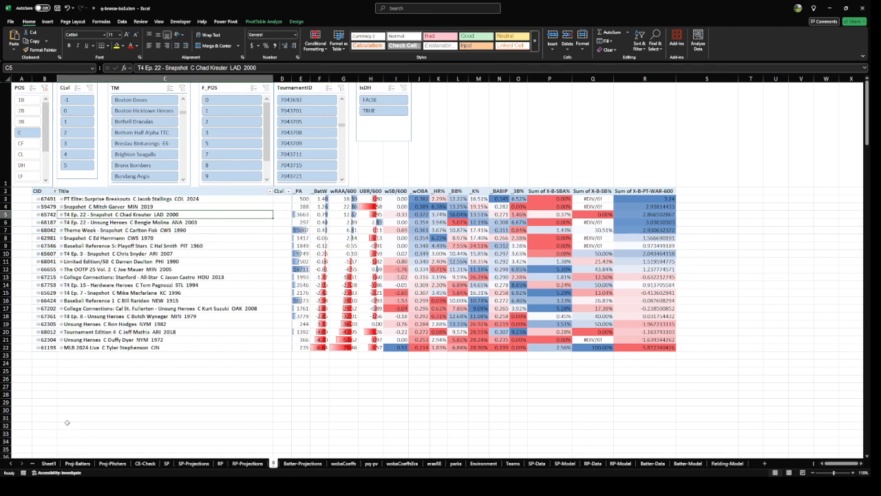
# Compare Zunino's and Mauer's C-DWAR values on Sheet1
pyautogui.click(48, 464)
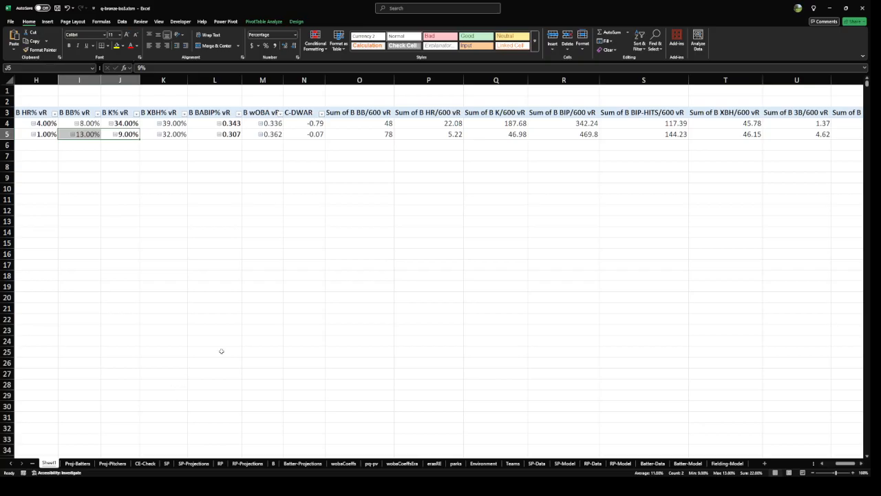
pyautogui.click(176, 232)
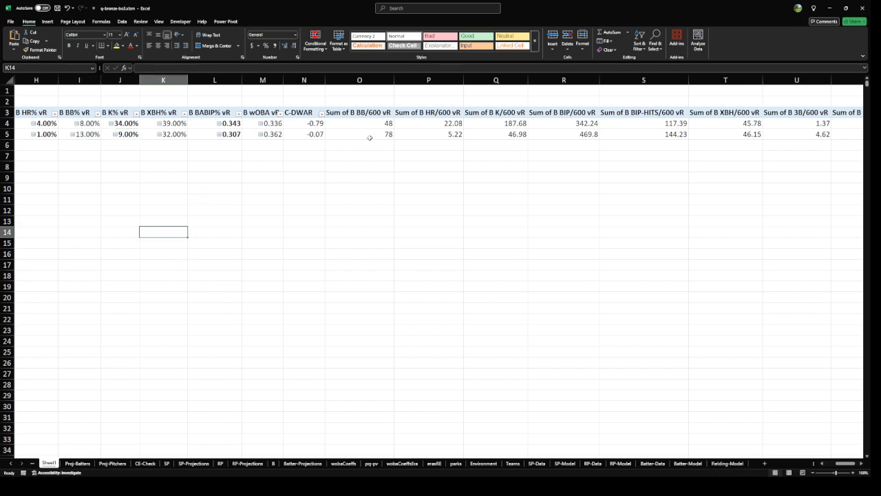
pyautogui.moveTo(315, 124); pyautogui.dragTo(317, 134)
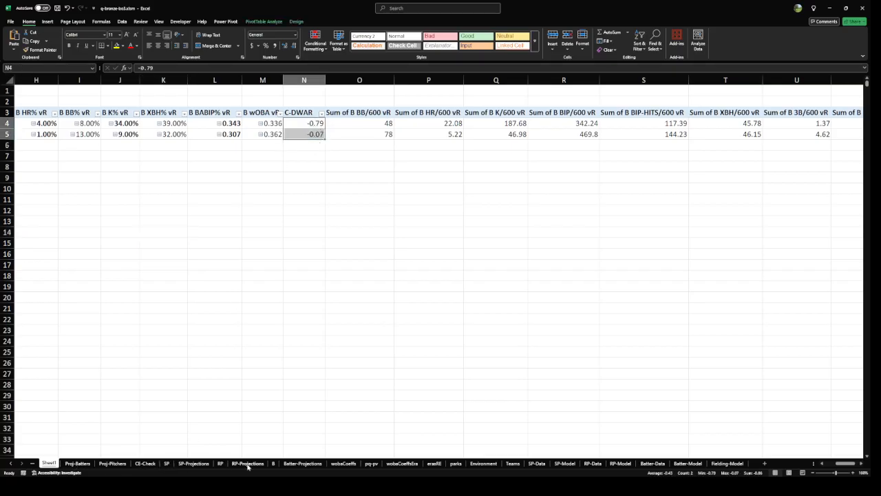
# Examine the _PA, _BatW and wRAA/600 results of the leading catchers down to Carlton Fisk, including Chad Kreuter's, on sheet B
pyautogui.click(275, 464)
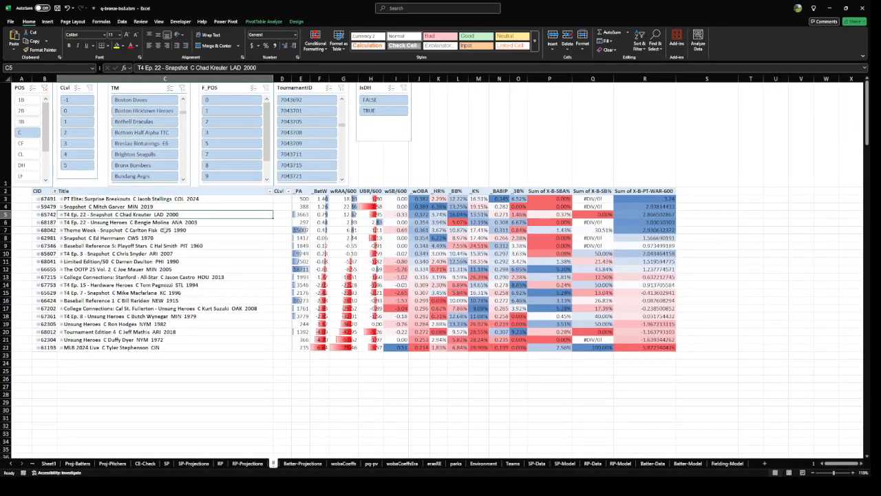
pyautogui.moveTo(167, 230); pyautogui.dragTo(357, 199)
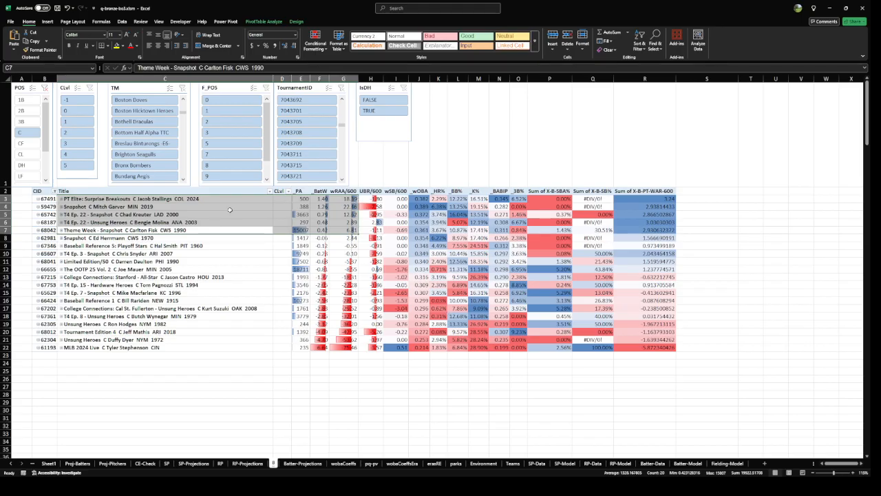
pyautogui.moveTo(188, 215); pyautogui.dragTo(358, 217)
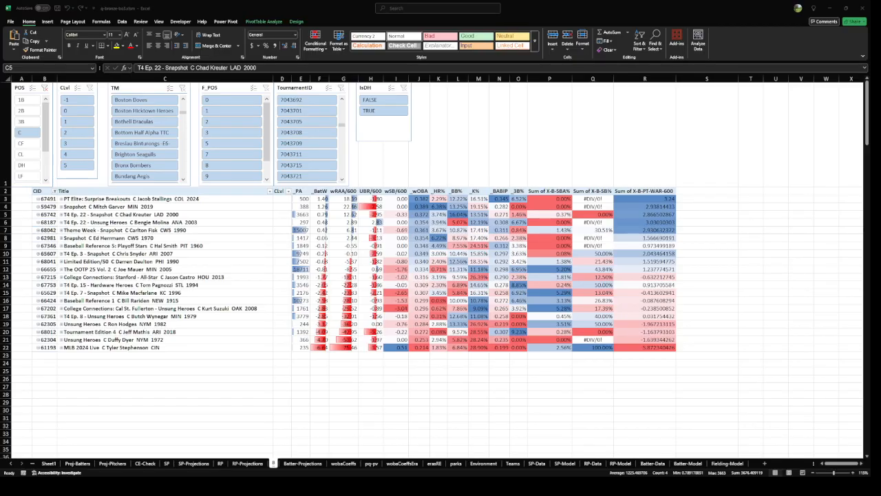
pyautogui.click(313, 327)
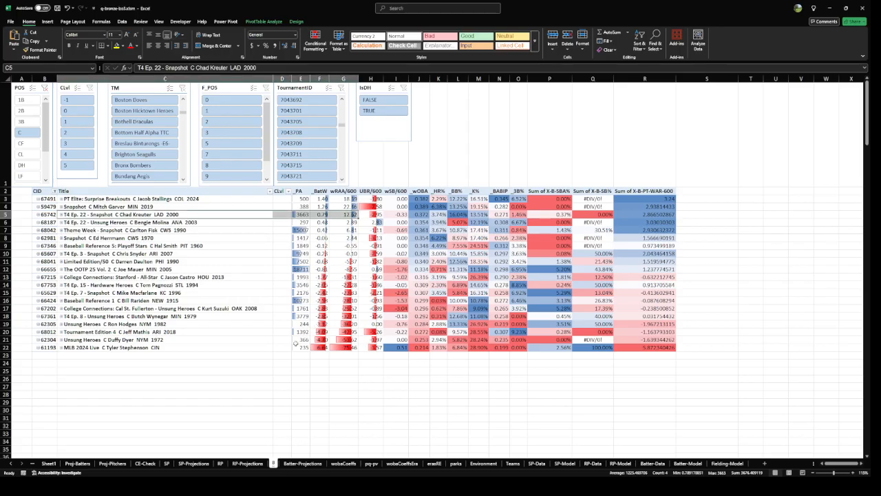
# Look over the Mike Zunino rows on Proj-Batters and the raw tournament records on dataTable
pyautogui.click(113, 465)
pyautogui.click(82, 465)
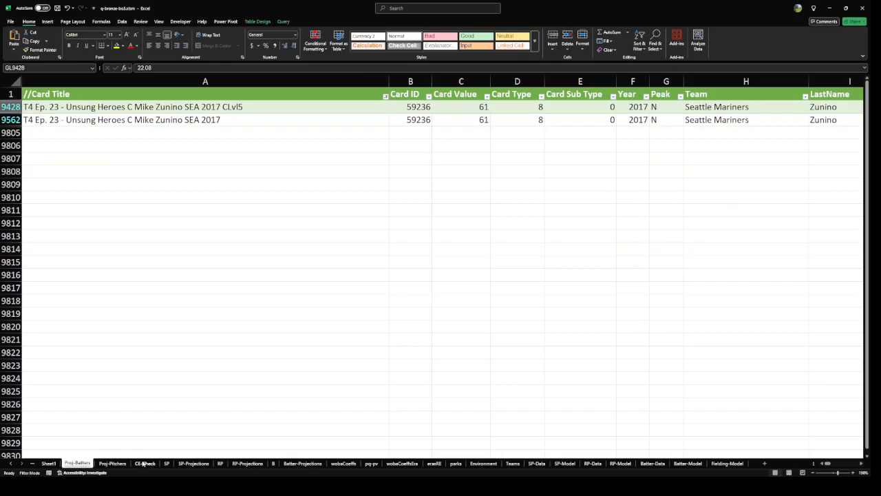
pyautogui.click(32, 463)
pyautogui.click(54, 464)
pyautogui.click(178, 201)
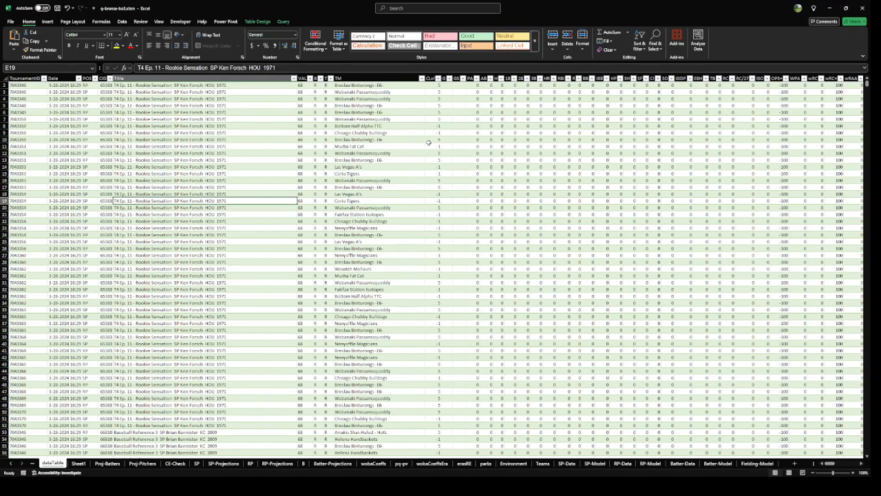
pyautogui.click(101, 465)
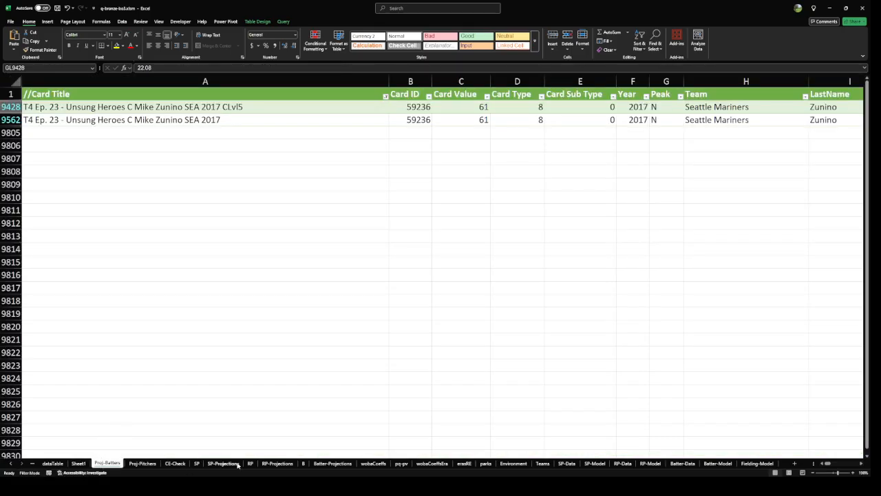
# List the calculated field formulas of the batter PivotTable from sheet B on a new sheet
pyautogui.click(301, 465)
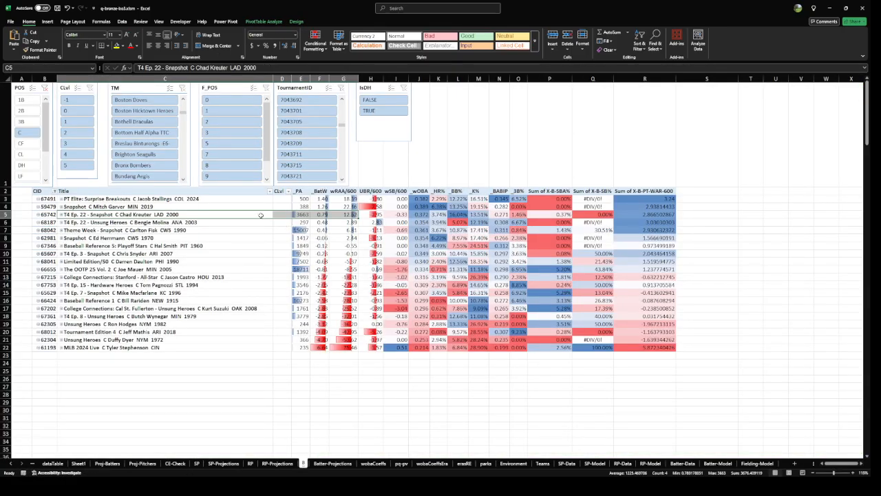
pyautogui.click(205, 234)
pyautogui.click(264, 21)
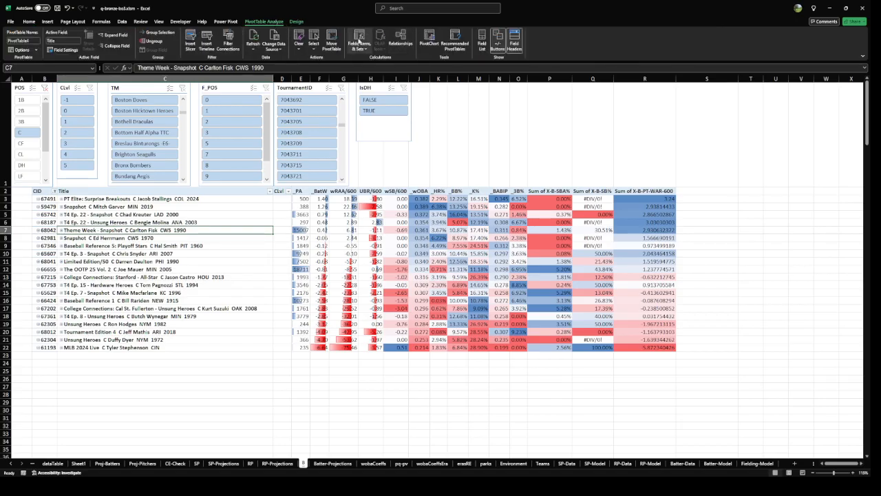
pyautogui.click(358, 42)
pyautogui.click(366, 90)
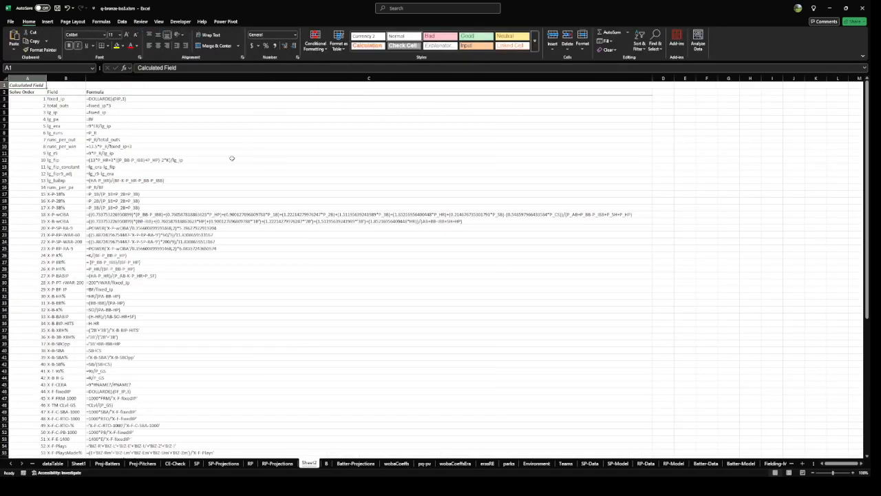
# Review the listed calculated fields, examining the formulas of X-2B-WAR and X-F-CERA
pyautogui.scroll(-11, 153, 235)
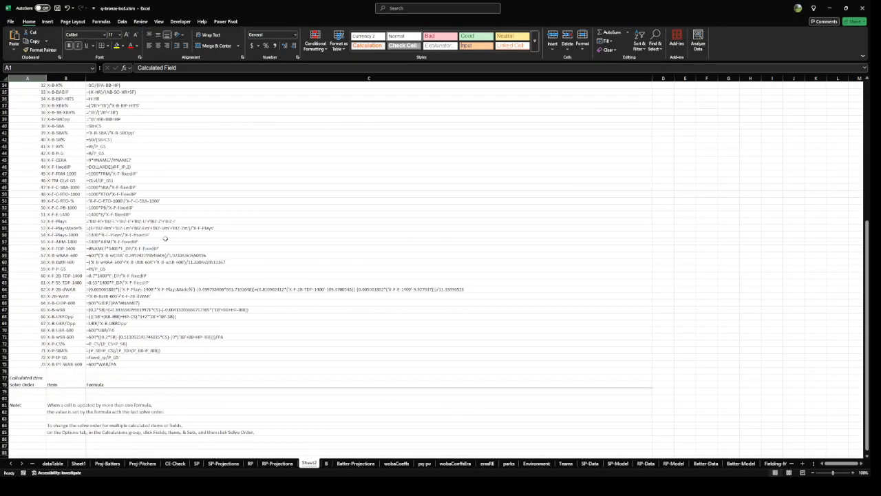
pyautogui.moveTo(69, 297); pyautogui.dragTo(169, 296)
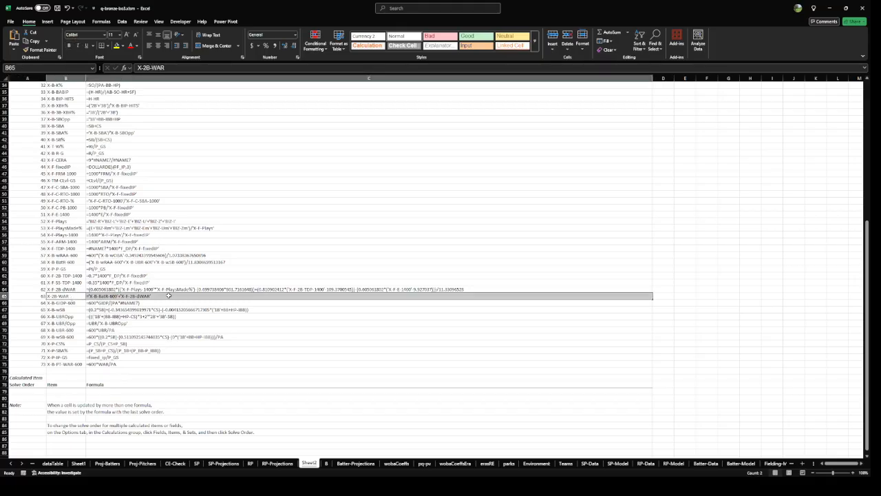
pyautogui.click(148, 296)
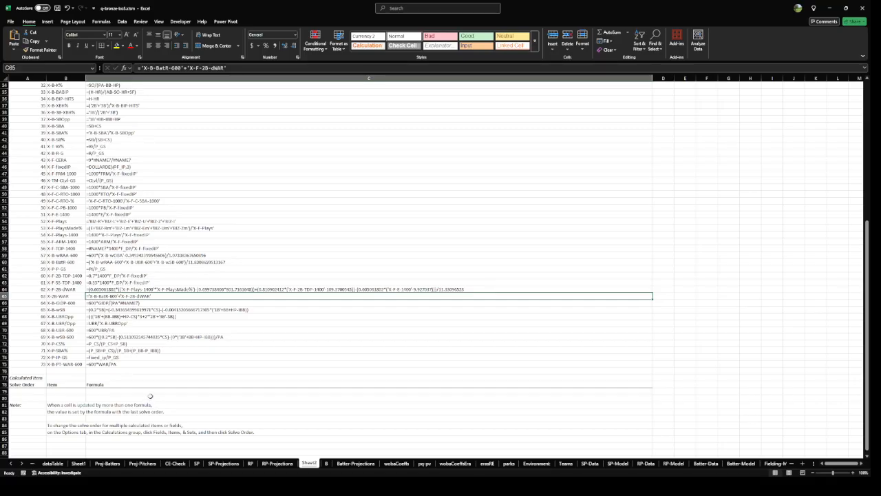
pyautogui.scroll(3, 145, 362)
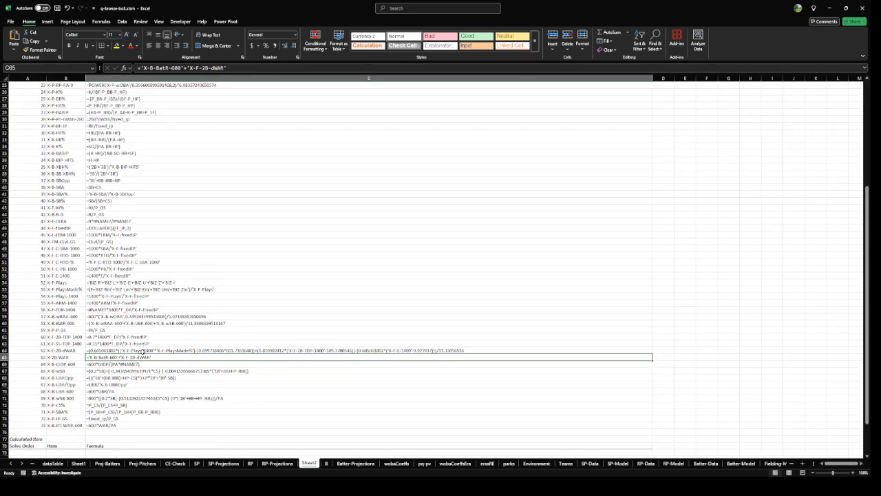
pyautogui.click(58, 222)
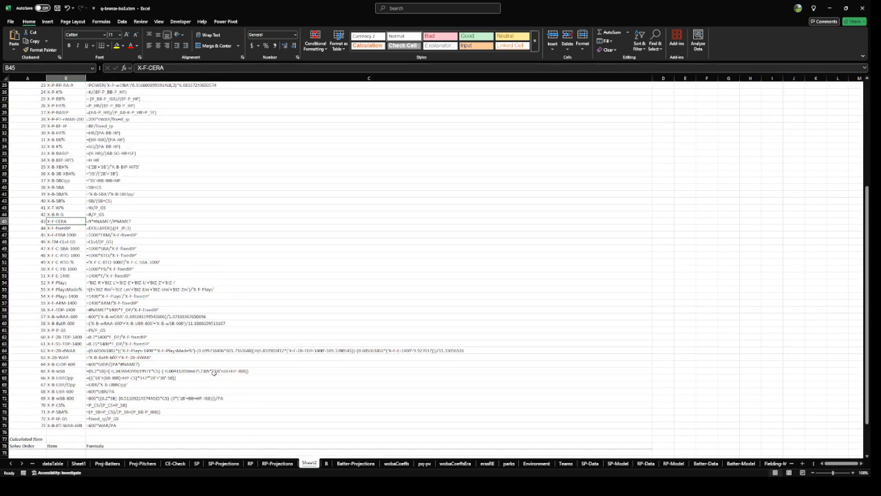
pyautogui.click(117, 221)
pyautogui.scroll(8, 220, 283)
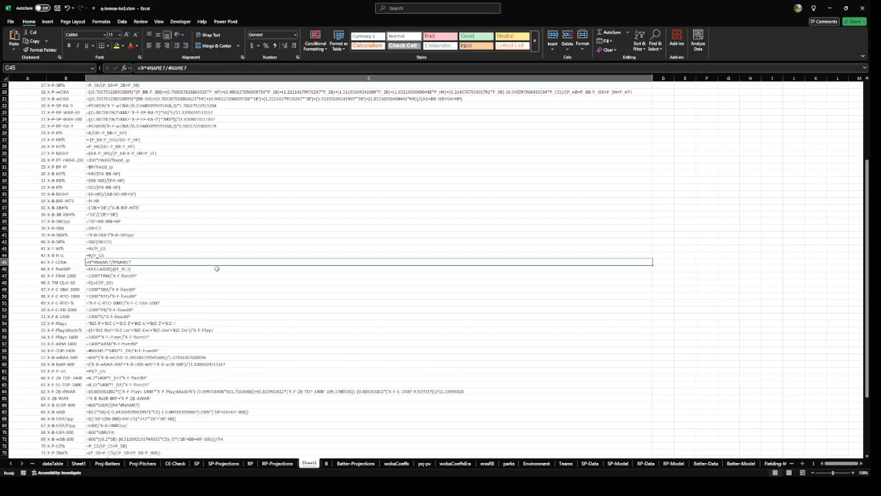
pyautogui.scroll(-8, 223, 290)
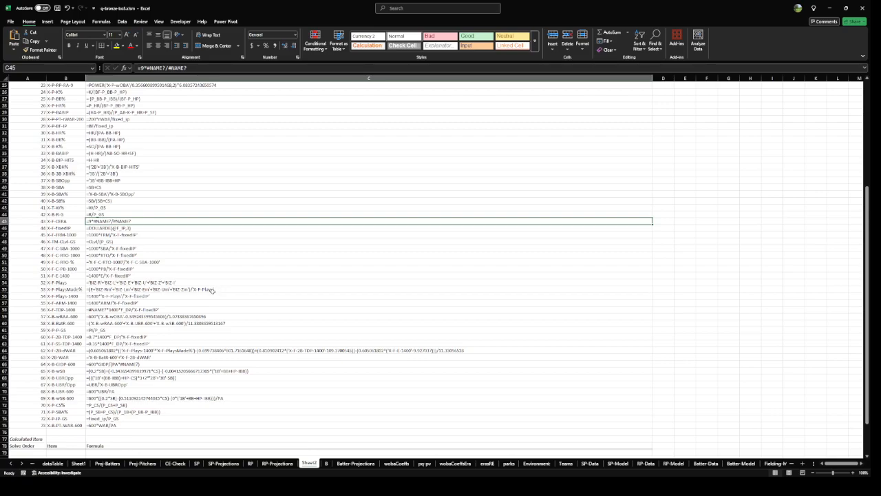
# Examine the double-play formulas X-F-2B-TDP-1400 and X-F-SS-TDP-1400 and the full X-F-2B-dWAR formula
pyautogui.moveTo(66, 337); pyautogui.dragTo(157, 343)
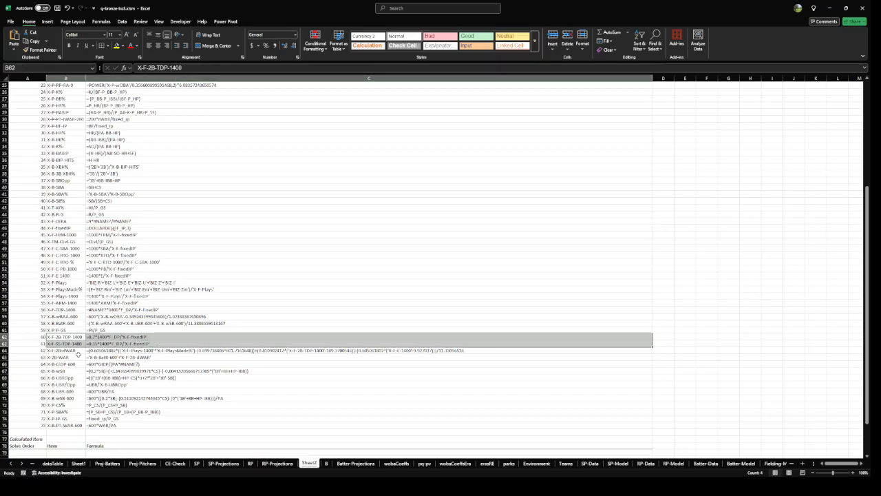
pyautogui.moveTo(79, 351); pyautogui.dragTo(307, 351)
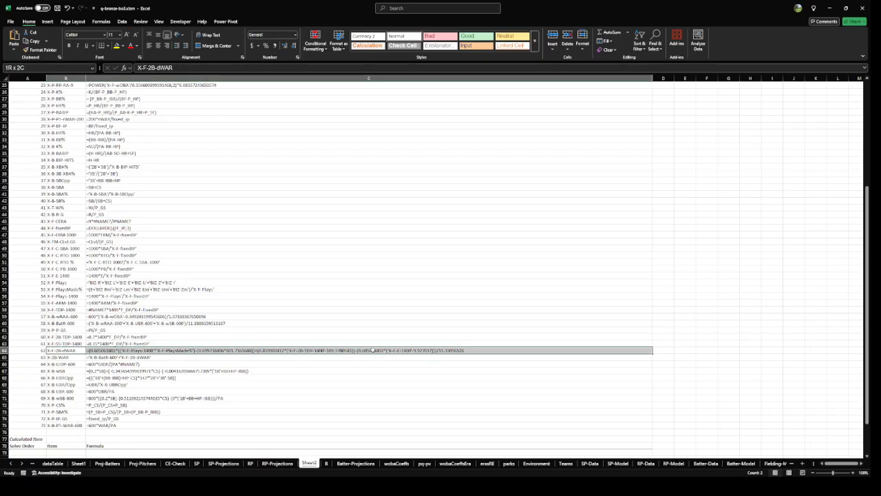
pyautogui.moveTo(372, 350); pyautogui.dragTo(375, 351)
pyautogui.click(104, 350)
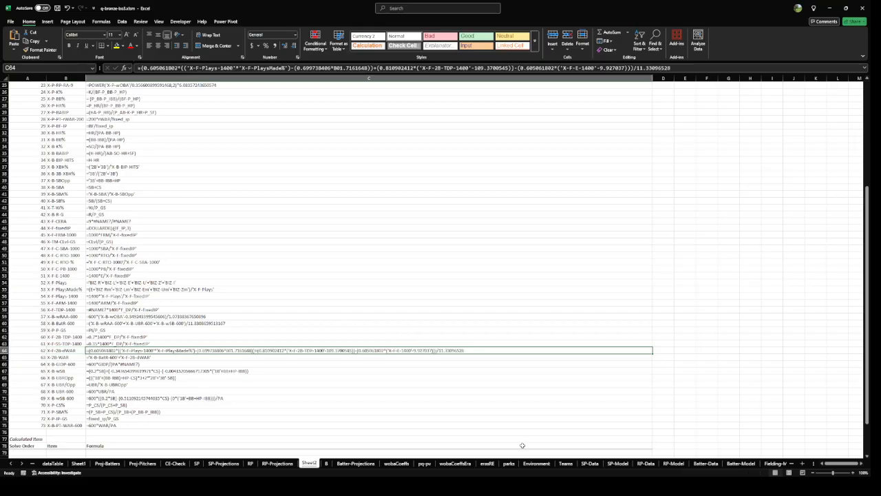
# Open the wobaCoeffs sheet and examine the runs_per_out formula in the run-value table
pyautogui.click(396, 462)
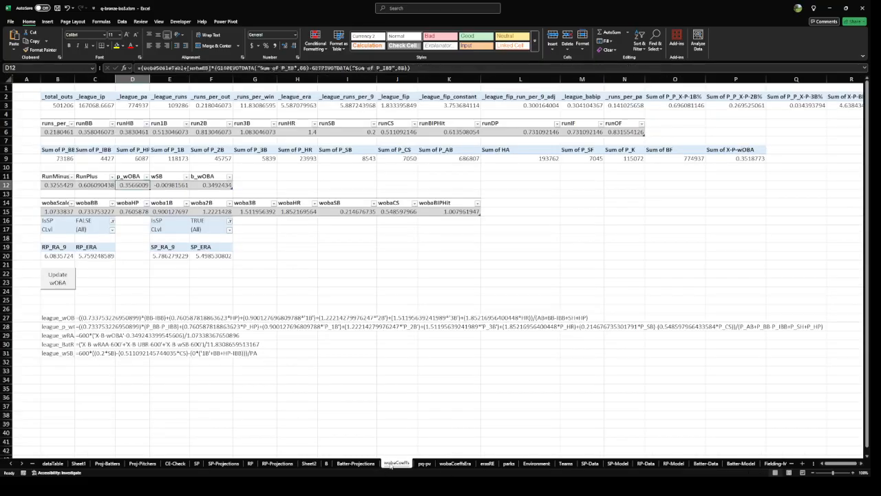
pyautogui.click(584, 132)
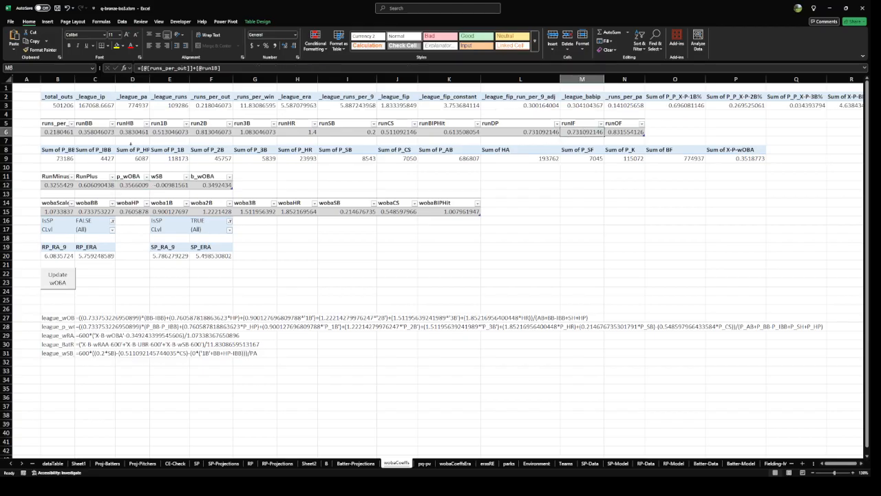
pyautogui.scroll(2, 65, 162)
pyautogui.click(63, 141)
pyautogui.hscroll(-3, 66, 140)
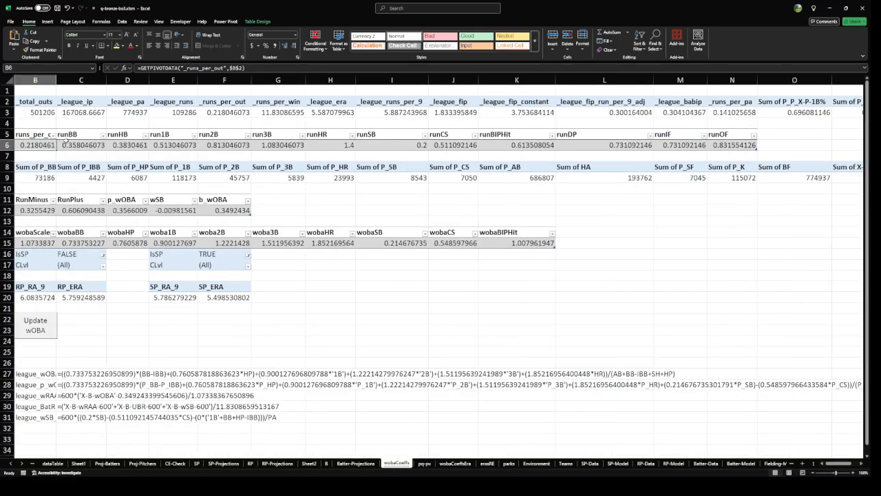
pyautogui.click(66, 139)
pyautogui.press('Down')
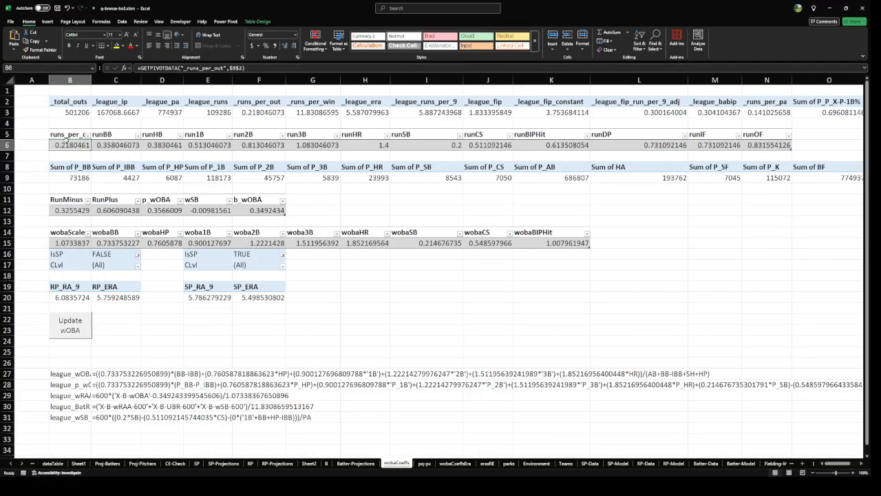
# Step through the run-value formulas for walks, hit batters, singles, doubles, triples and home runs on wobaCoeffs
pyautogui.press('Right')
pyautogui.press('Right')
pyautogui.press('Right')
pyautogui.press('Right')
pyautogui.press('Right')
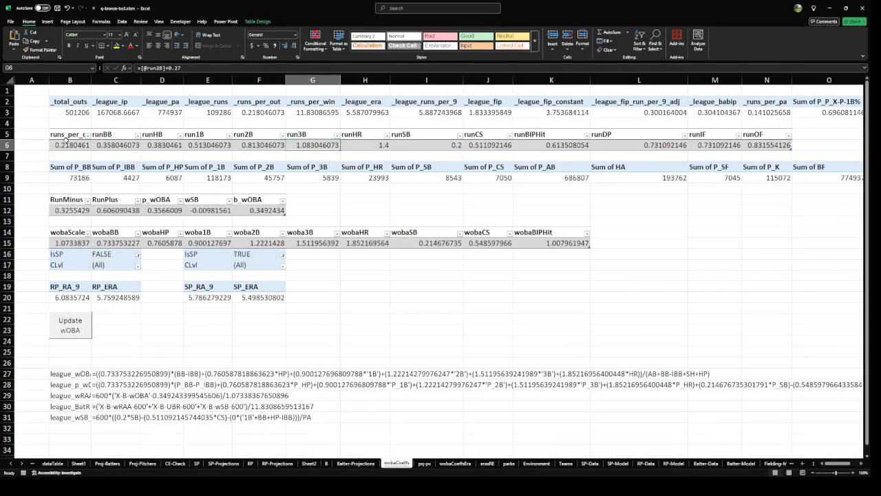
pyautogui.press('Left')
pyautogui.press('Left')
pyautogui.press('Right')
pyautogui.press('Right')
pyautogui.press('Right')
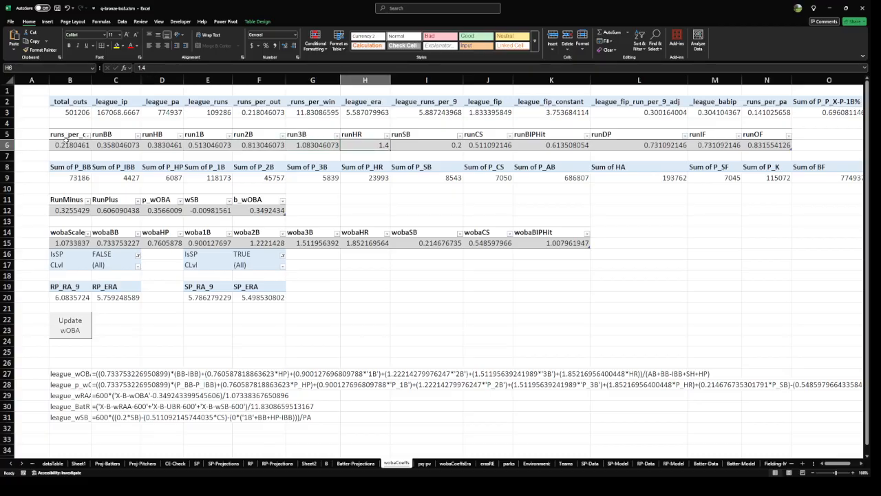
# Check the runSB and runCS values and trace which cells feed the runBIPHit formula
pyautogui.press('Right')
pyautogui.press('Right')
pyautogui.press('Right')
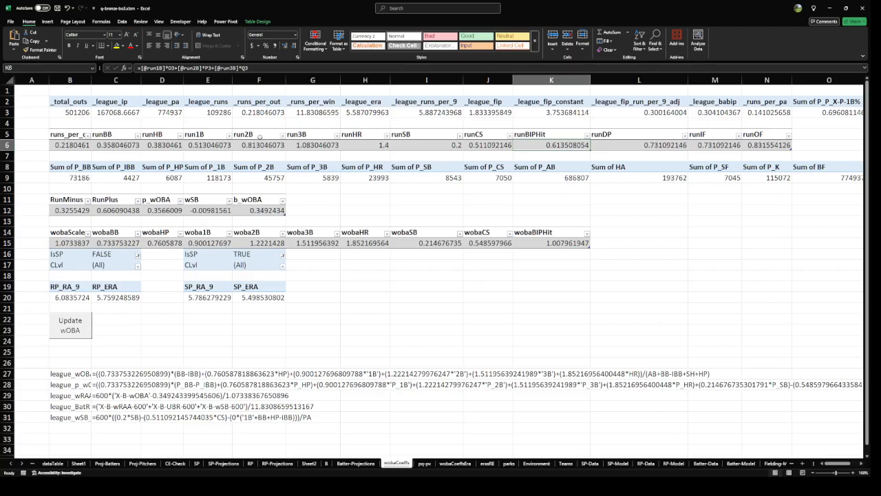
pyautogui.click(254, 65)
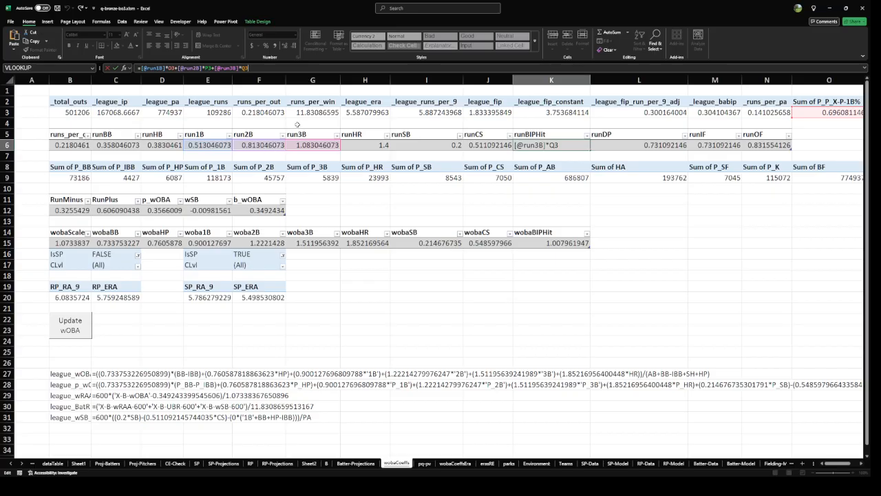
pyautogui.hotkey('ctrl', 'Return')
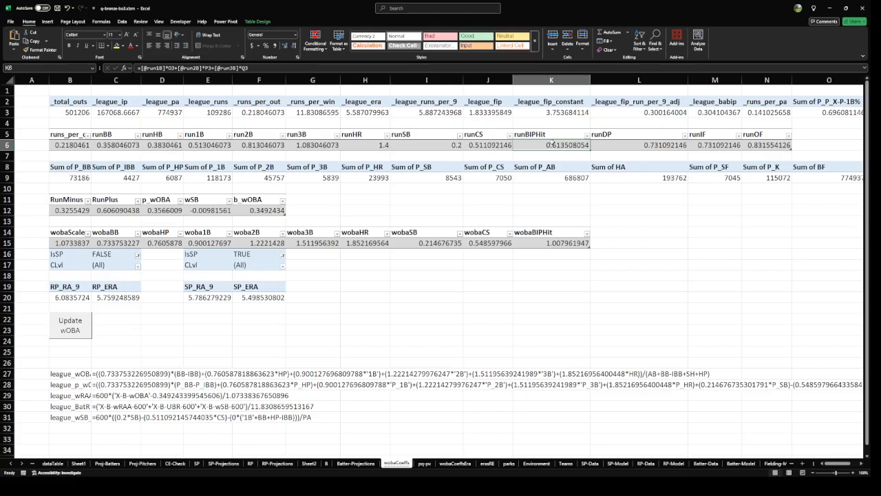
# Examine the runDP formula and trace the runs_per_out and run1B references in the runIF formula
pyautogui.click(632, 145)
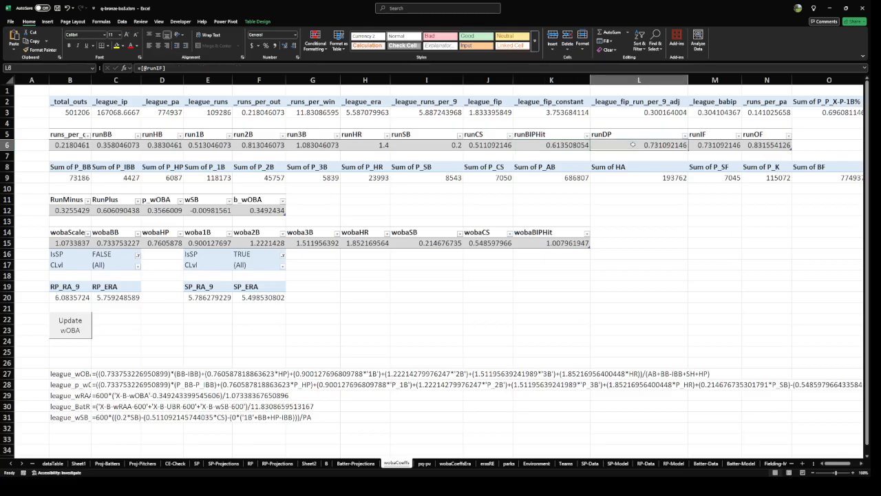
pyautogui.click(709, 144)
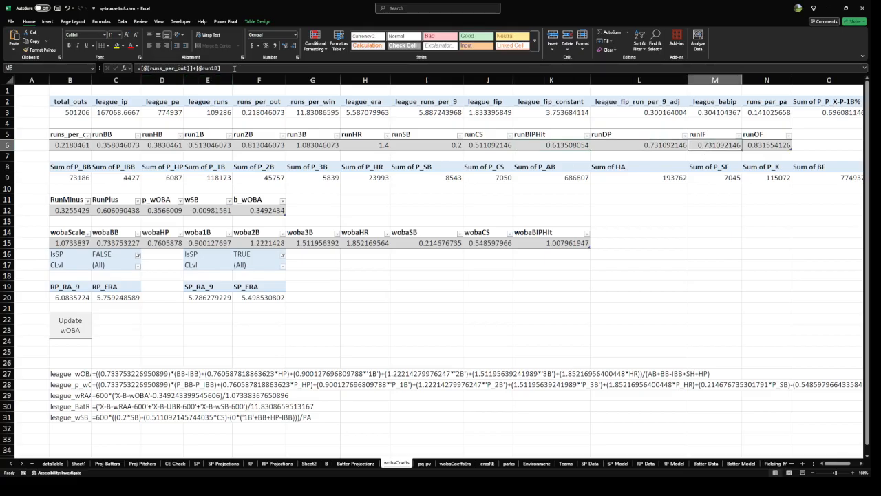
pyautogui.click(234, 71)
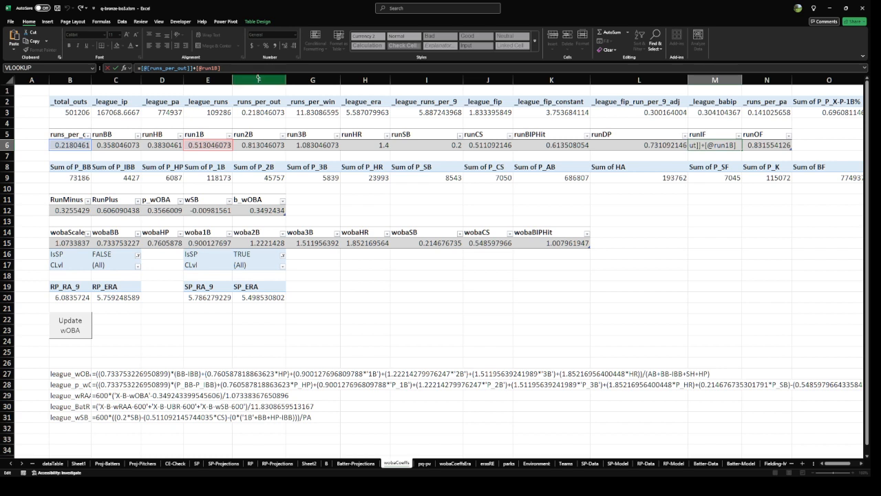
pyautogui.press('Escape')
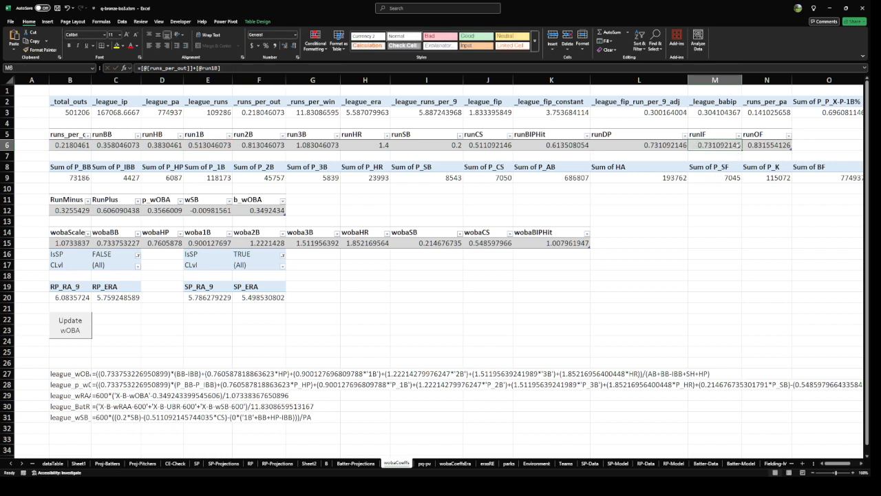
pyautogui.click(167, 69)
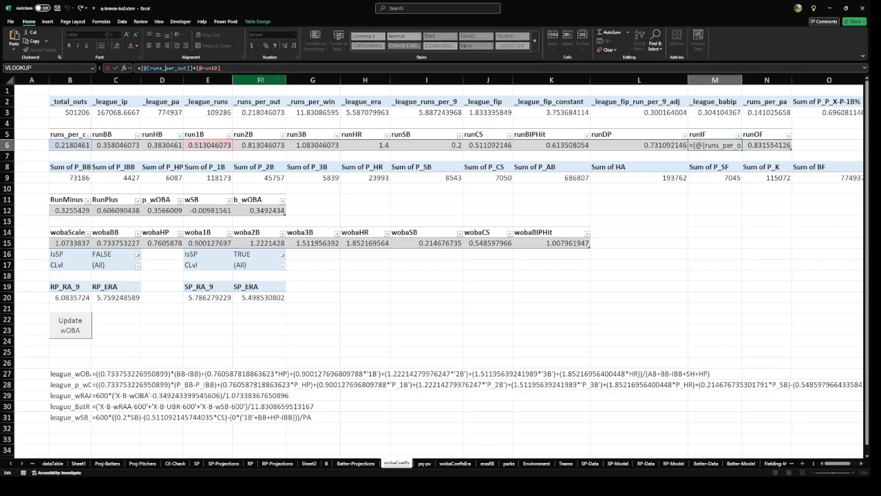
pyautogui.click(218, 69)
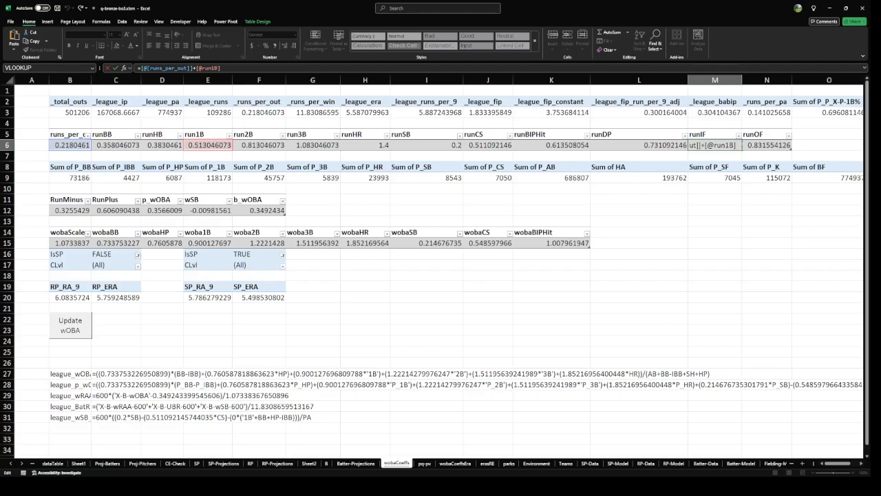
# Trace the runOF formula back to runBIPHit and its own formula, and return to the catcher PivotTable on sheet B
pyautogui.click(771, 143)
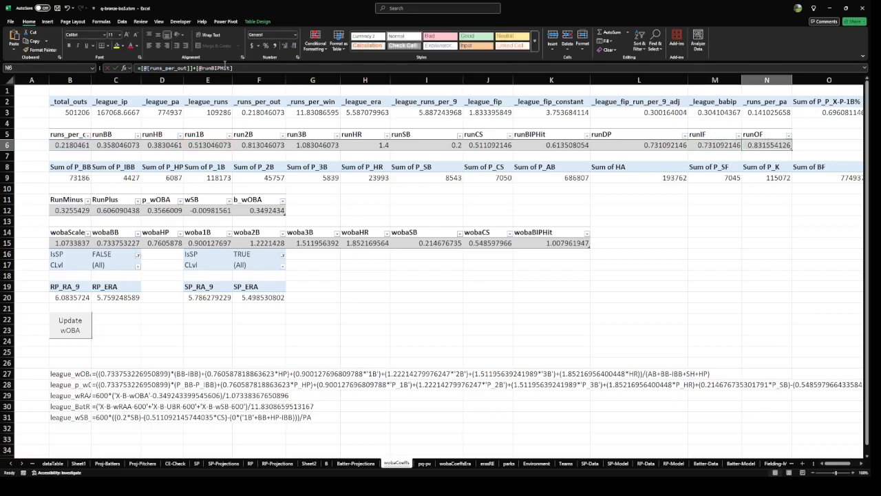
pyautogui.click(206, 68)
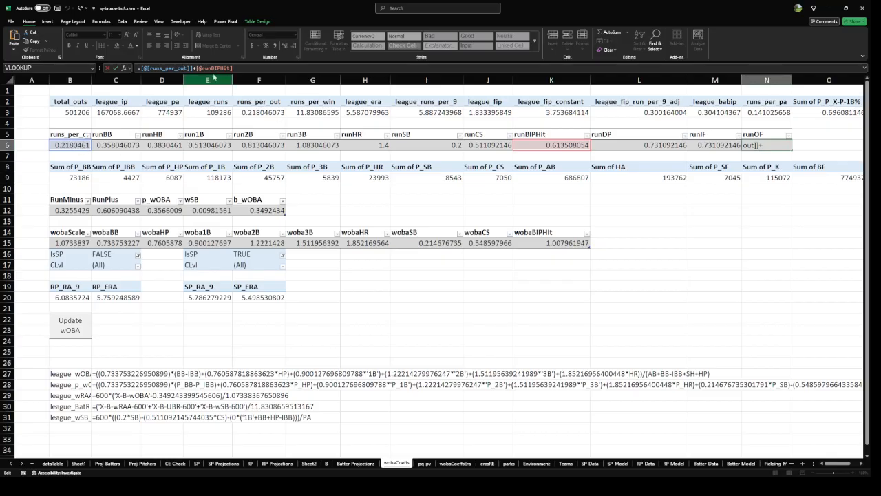
pyautogui.press('Return')
pyautogui.click(549, 144)
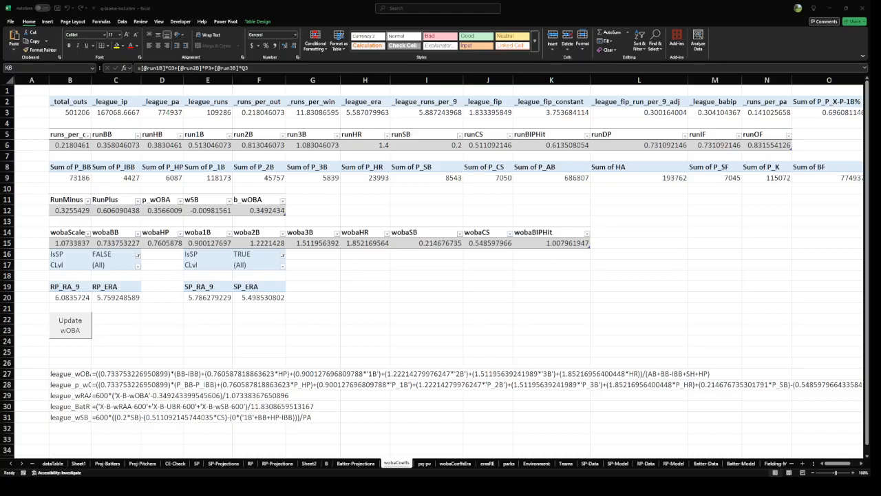
pyautogui.click(326, 462)
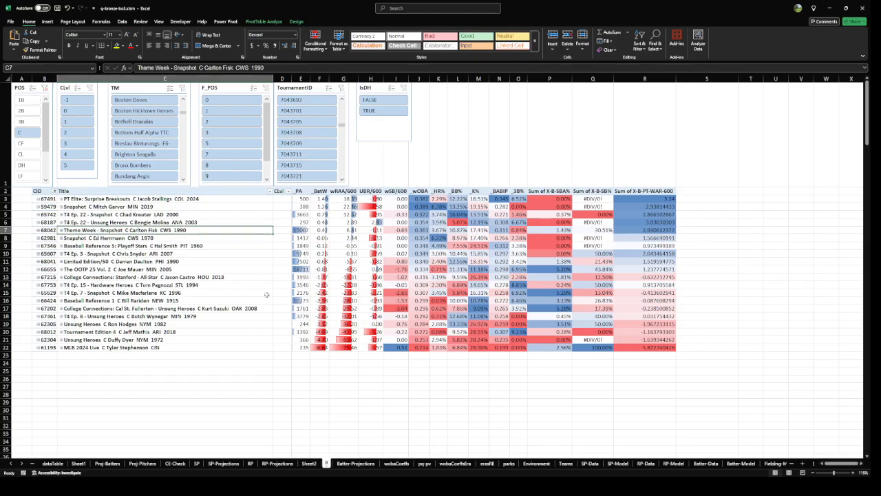
# Switch to OOTP 25, look through the list of all tournaments, and continue the last saved game
pyautogui.hotkey('alt', 'Tab')
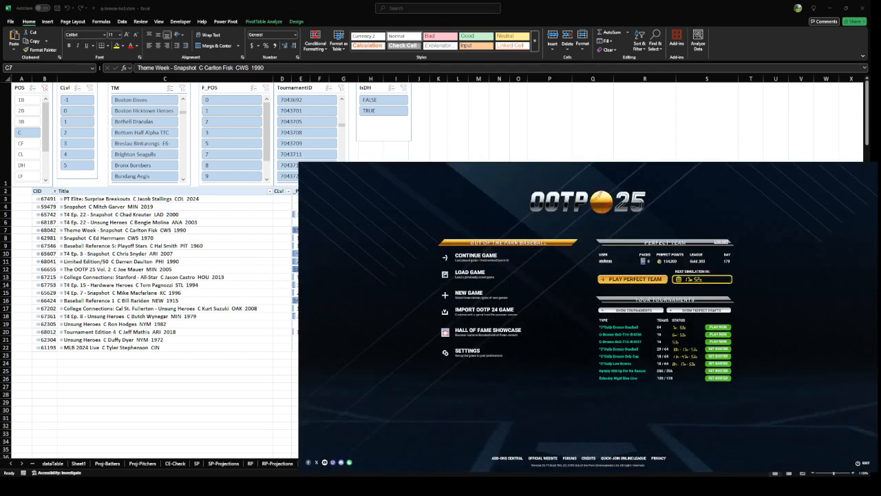
pyautogui.click(628, 313)
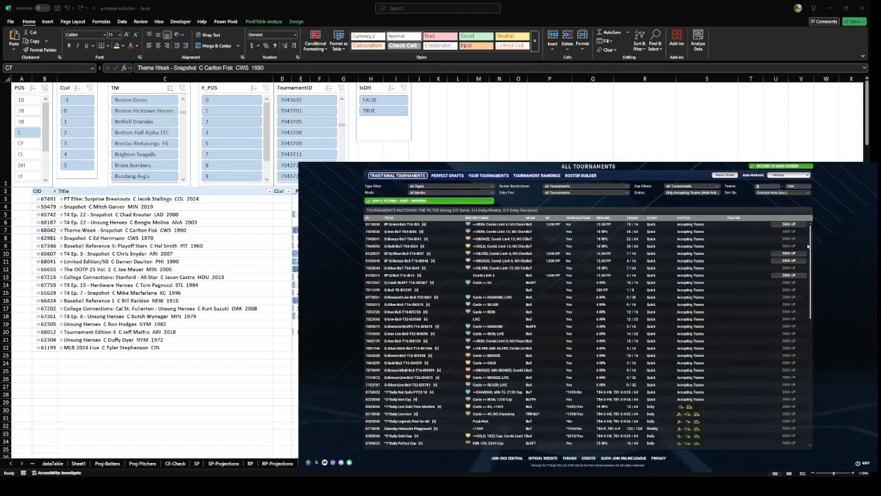
pyautogui.scroll(-2, 757, 344)
pyautogui.moveTo(811, 401); pyautogui.dragTo(810, 272)
pyautogui.click(782, 167)
pyautogui.click(476, 256)
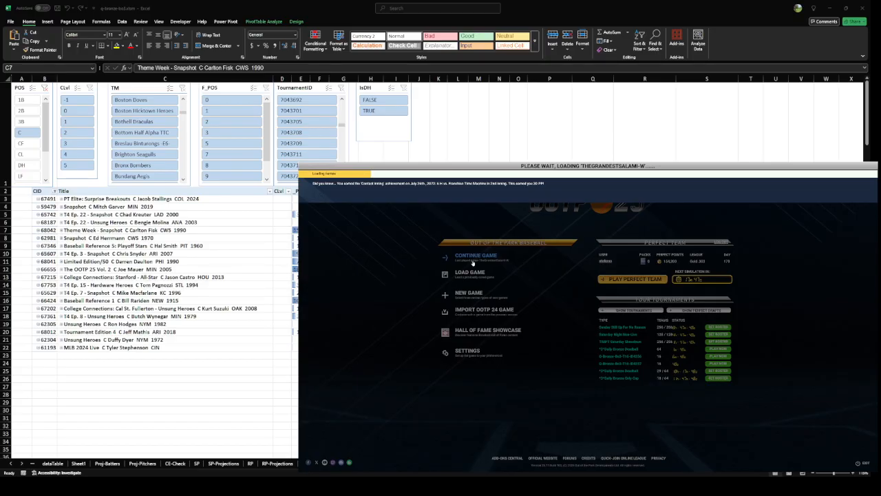
# Switch back to Excel and look up Billy Hamilton CIN 2016 in the overall LearnCF table on Batter-Projections
pyautogui.hotkey('alt', 'Tab')
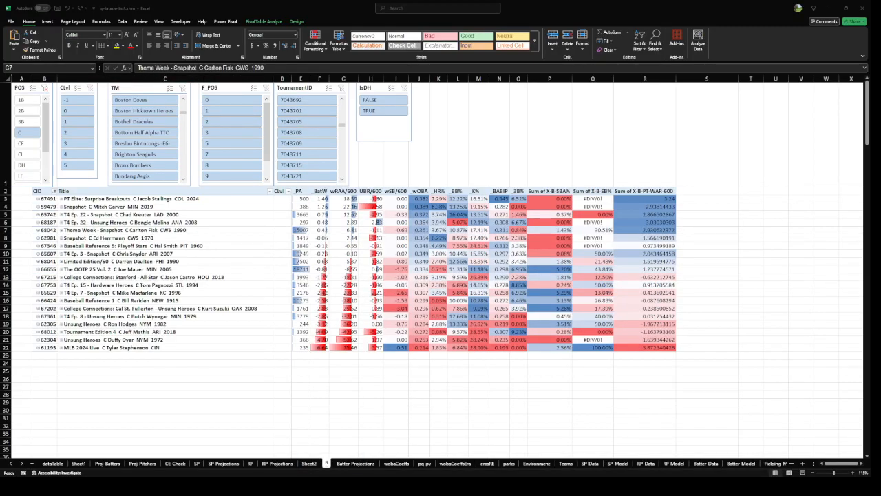
pyautogui.click(355, 463)
pyautogui.scroll(-5, 242, 303)
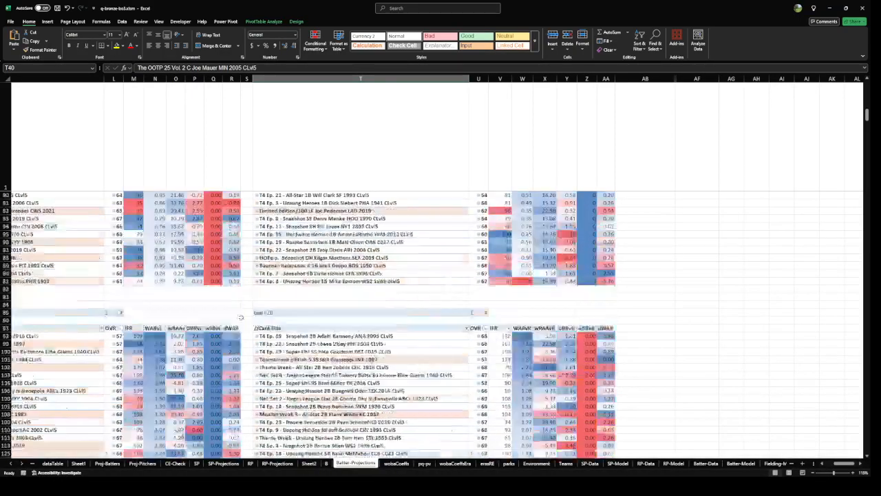
pyautogui.scroll(-15, 241, 317)
pyautogui.click(829, 466)
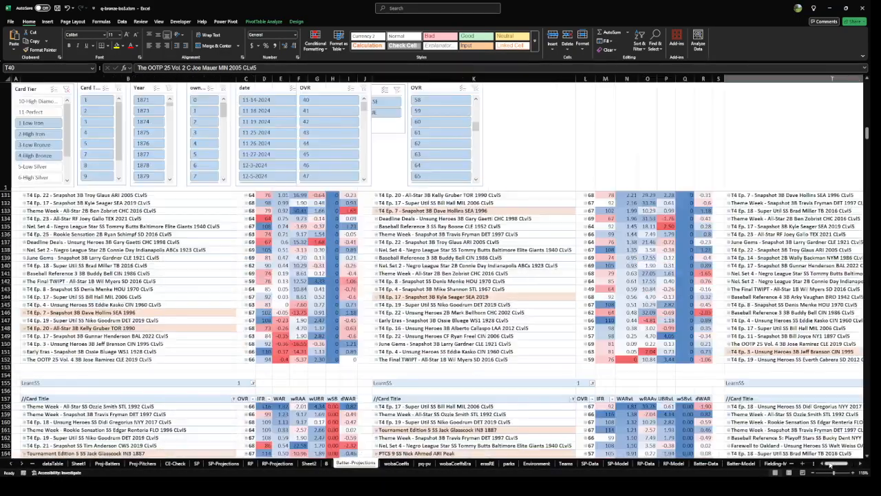
pyautogui.scroll(-20, 375, 309)
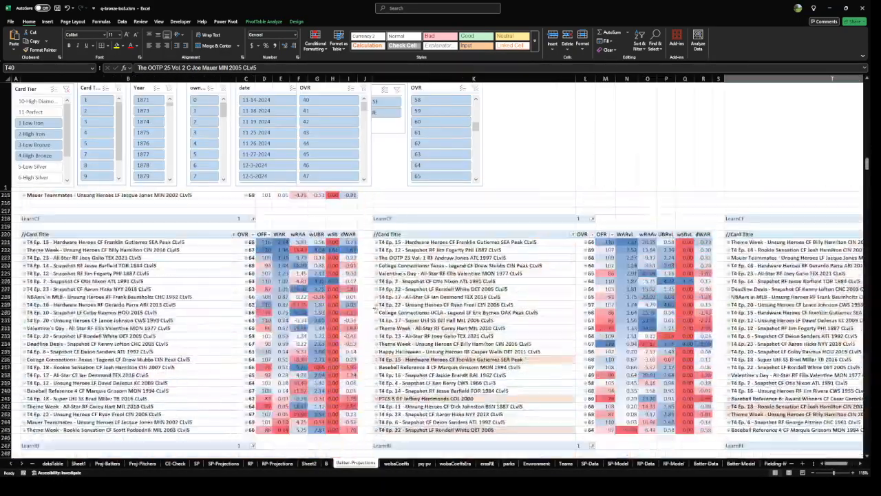
pyautogui.moveTo(124, 249); pyautogui.dragTo(354, 237)
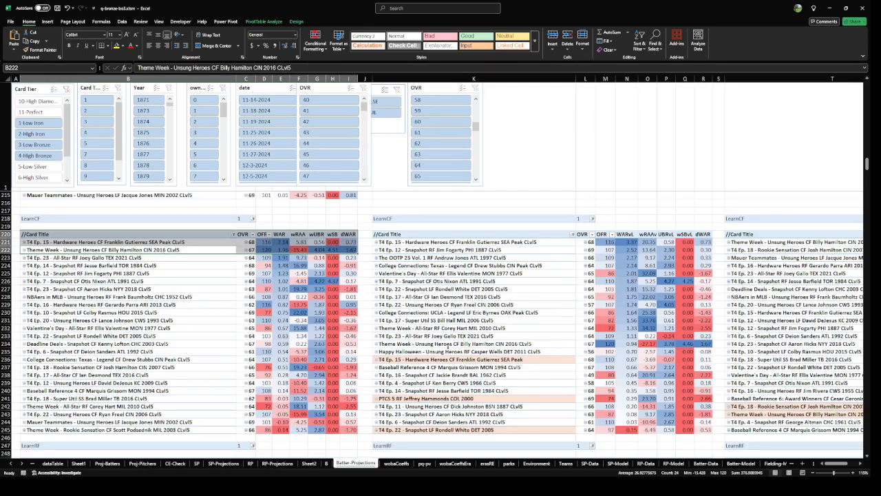
# Examine Billy Hamilton's center field projection against left-handers, comparing wRAAvL with UBRvL, wSBvL and dWAR
pyautogui.moveTo(484, 346); pyautogui.dragTo(709, 343)
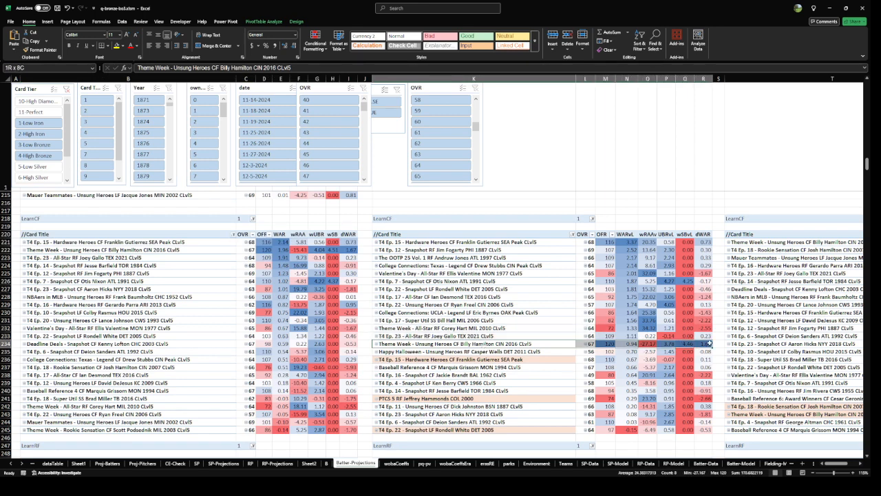
pyautogui.click(648, 344)
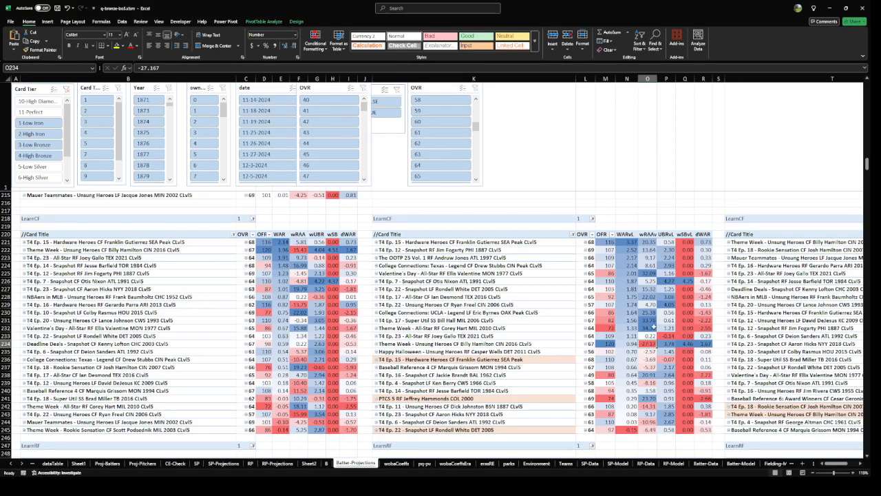
pyautogui.moveTo(709, 344); pyautogui.dragTo(644, 349)
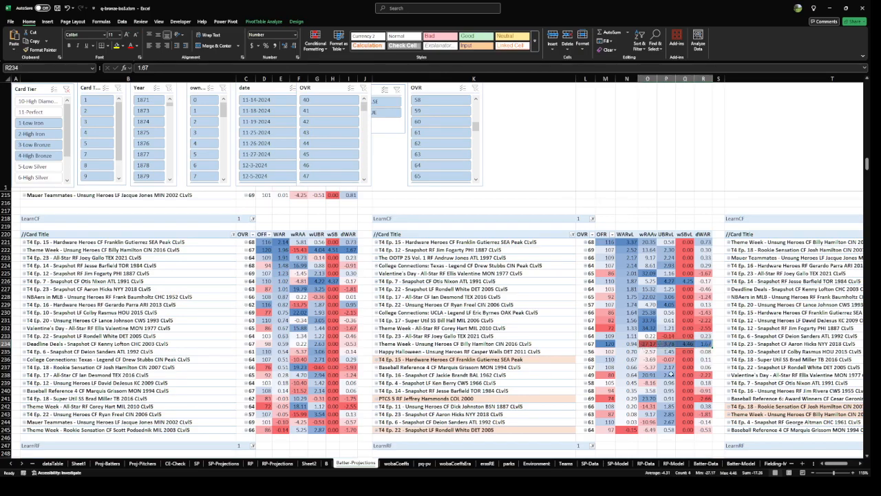
pyautogui.click(860, 464)
pyautogui.click(860, 464)
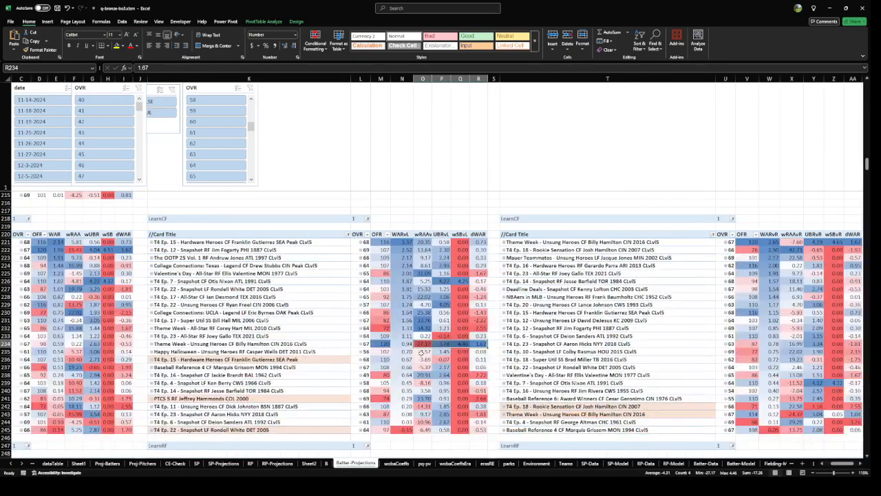
pyautogui.click(422, 342)
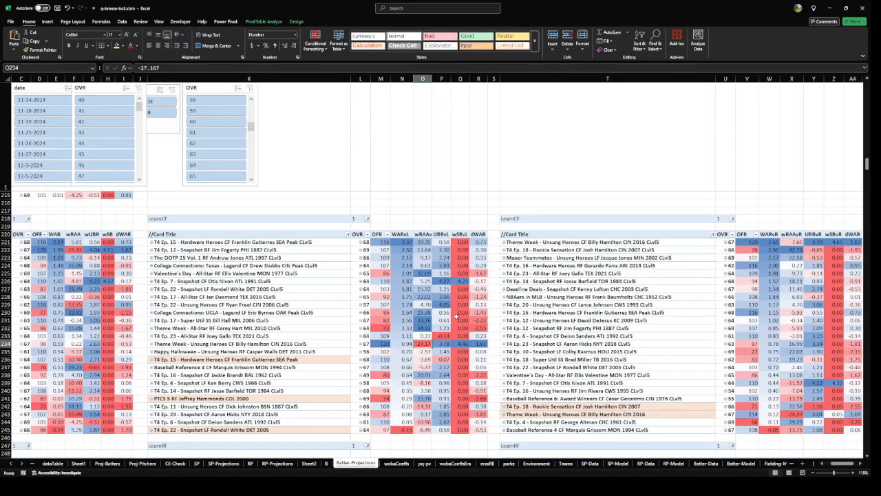
# Examine Billy Hamilton's center field projection against right-handers, focusing on wRAAvR, UBRvR, wSBvR and dWAR
pyautogui.moveTo(840, 465); pyautogui.dragTo(854, 465)
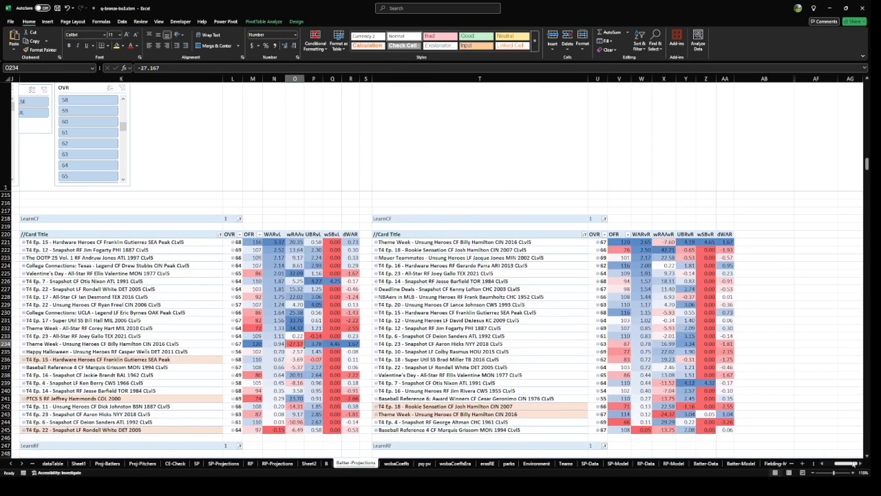
pyautogui.click(444, 236)
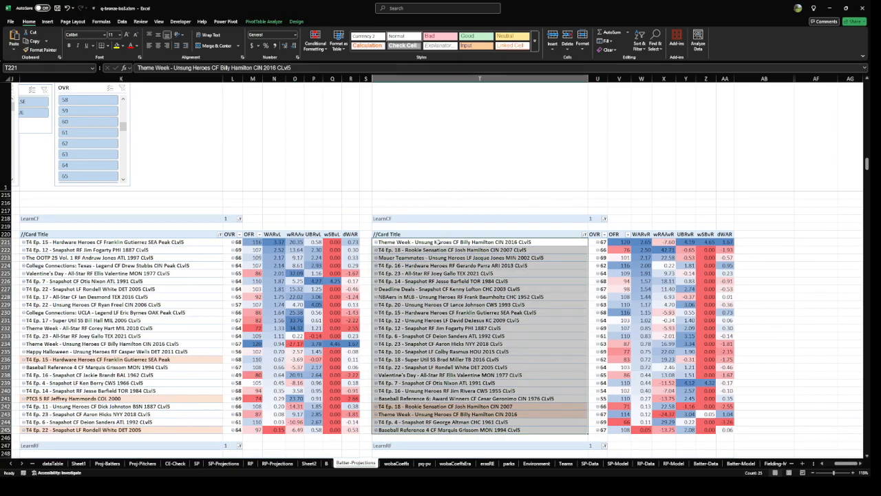
pyautogui.click(437, 242)
pyautogui.moveTo(663, 241); pyautogui.dragTo(728, 243)
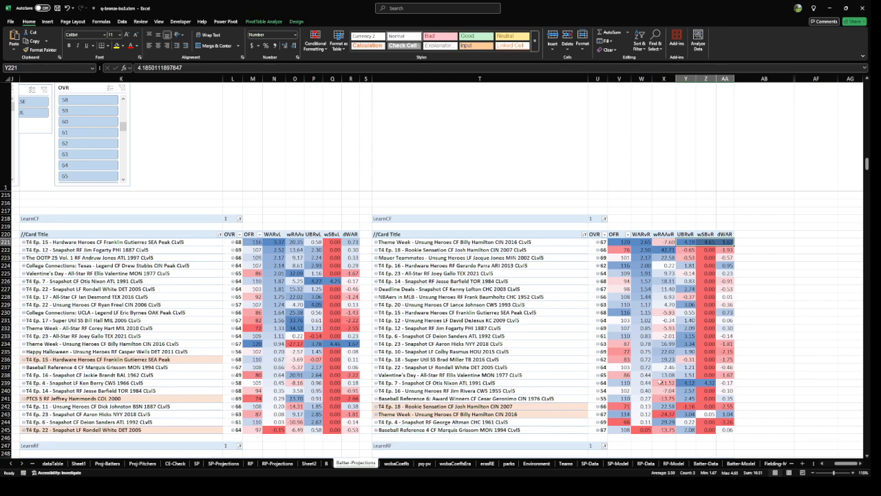
# Compare the top cards in LearnCF and the LearnLF cards against left-handers from Ben Zobrist CHC 2016 down to Mike Young BAL 1985
pyautogui.click(826, 466)
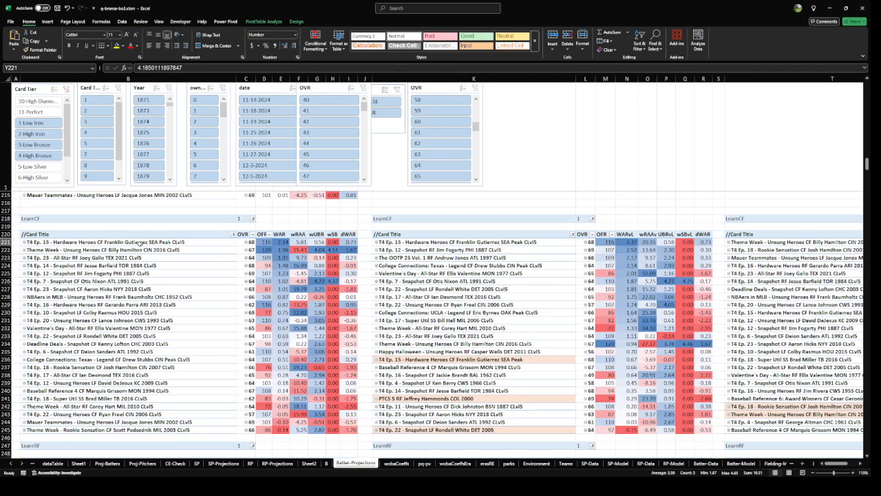
pyautogui.moveTo(140, 244); pyautogui.dragTo(540, 252)
pyautogui.scroll(11, 616, 306)
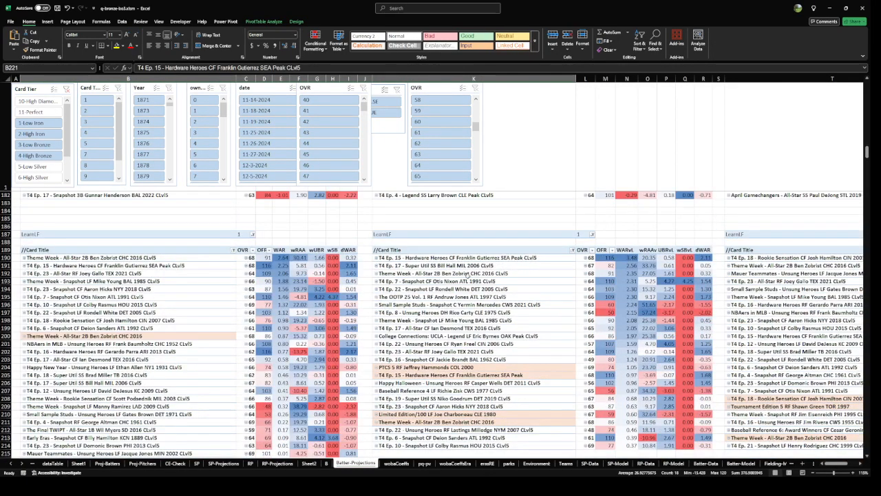
pyautogui.click(468, 274)
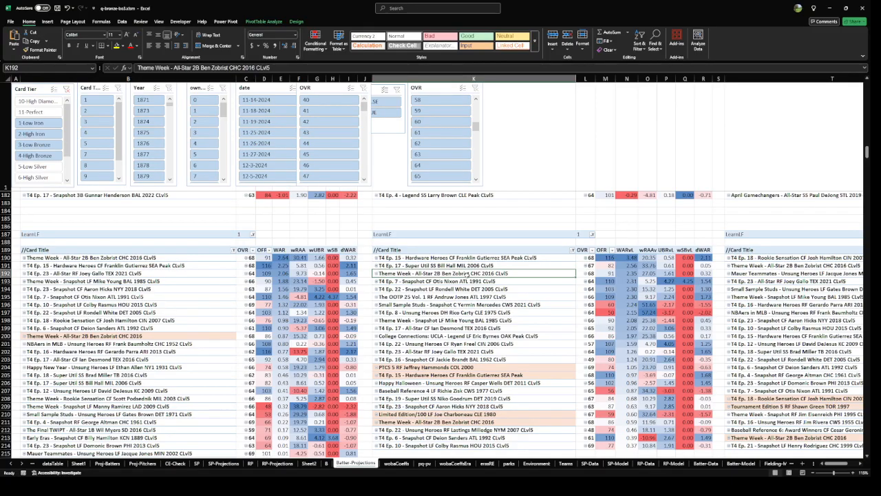
pyautogui.moveTo(448, 274)
pyautogui.mouseDown()
pyautogui.moveTo(784, 275)
pyautogui.moveTo(435, 274)
pyautogui.mouseUp()
pyautogui.moveTo(438, 320); pyautogui.dragTo(708, 274)
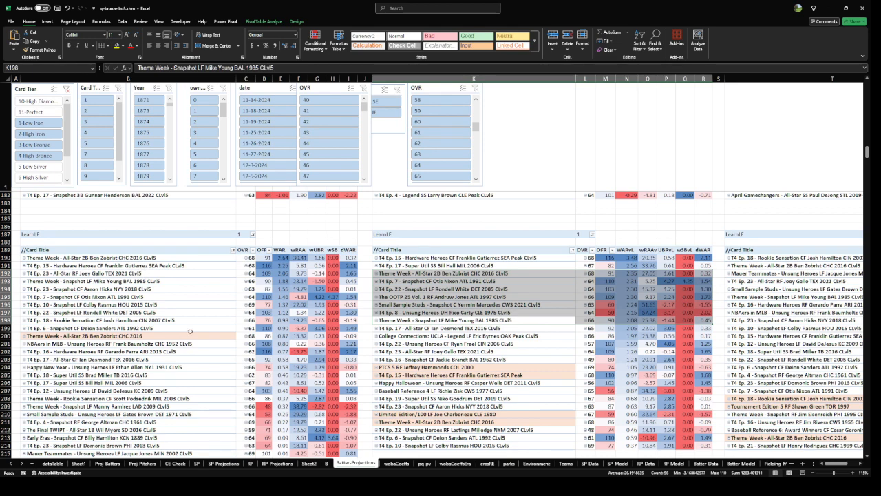
# Examine Franklin Gutierrez SEA Peak's left field projection against left-handers, focusing on dWAR
pyautogui.click(477, 258)
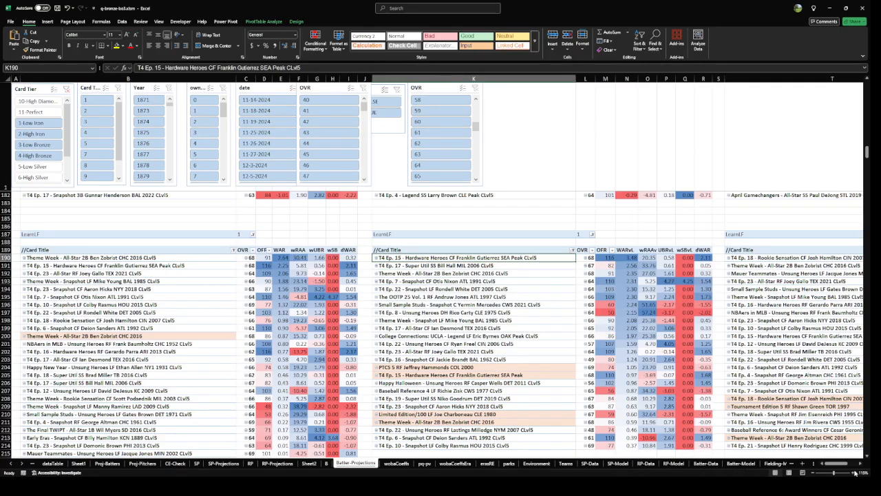
pyautogui.moveTo(843, 467); pyautogui.dragTo(849, 467)
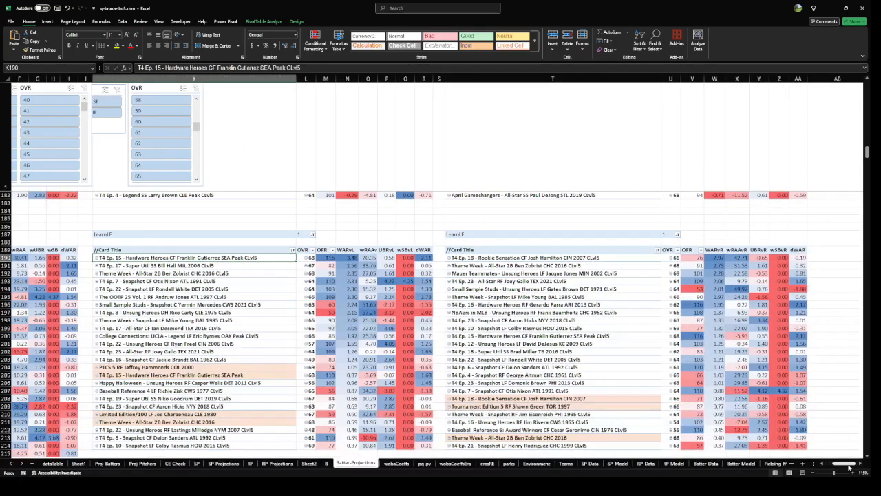
pyautogui.click(423, 258)
# Apply a blue-white-red color scale to LearnRF's dWAR column against left-handers and examine the Fogarty, Valentine and Hart rows
pyautogui.scroll(-12, 261, 329)
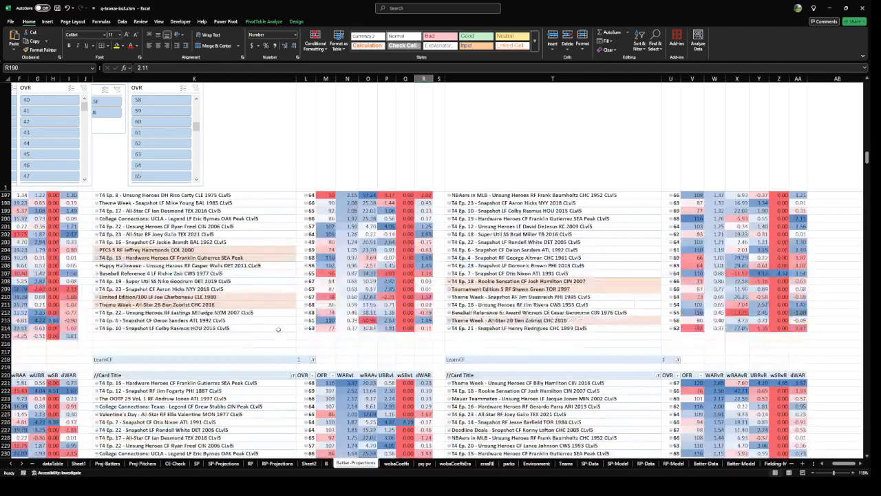
pyautogui.scroll(-7, 275, 338)
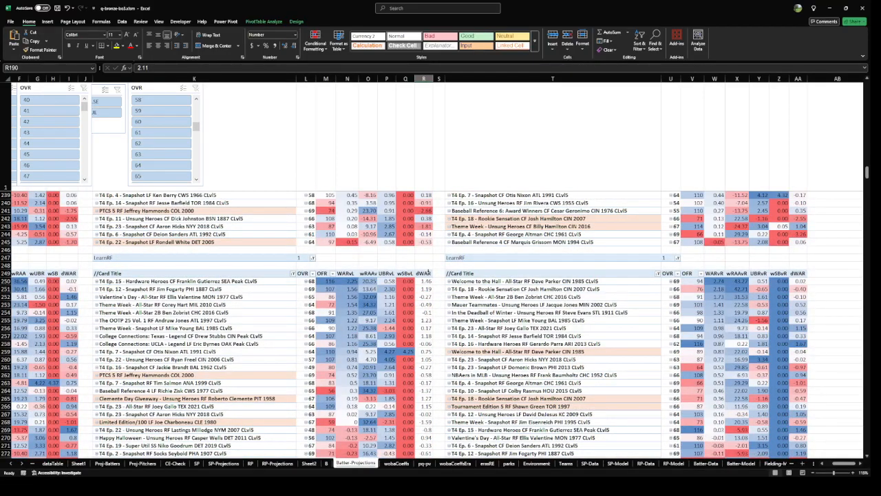
pyautogui.click(423, 273)
pyautogui.hotkey('ctrl', 'shift', 'Down')
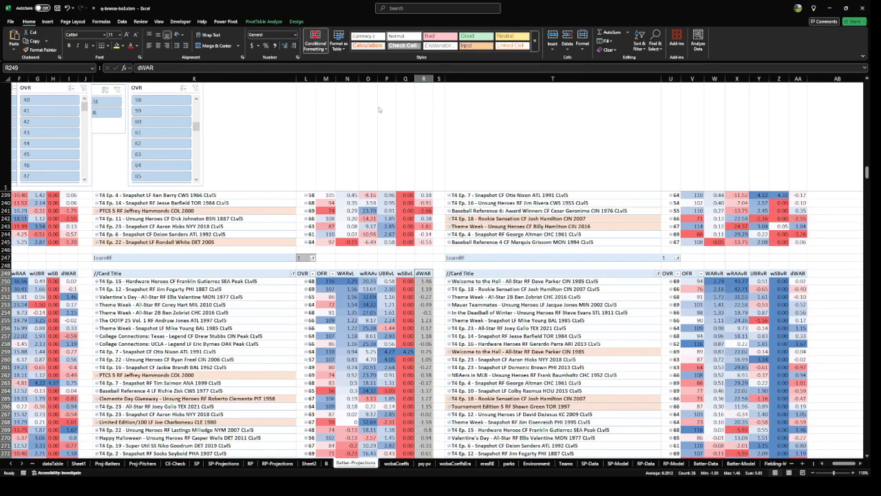
pyautogui.click(384, 133)
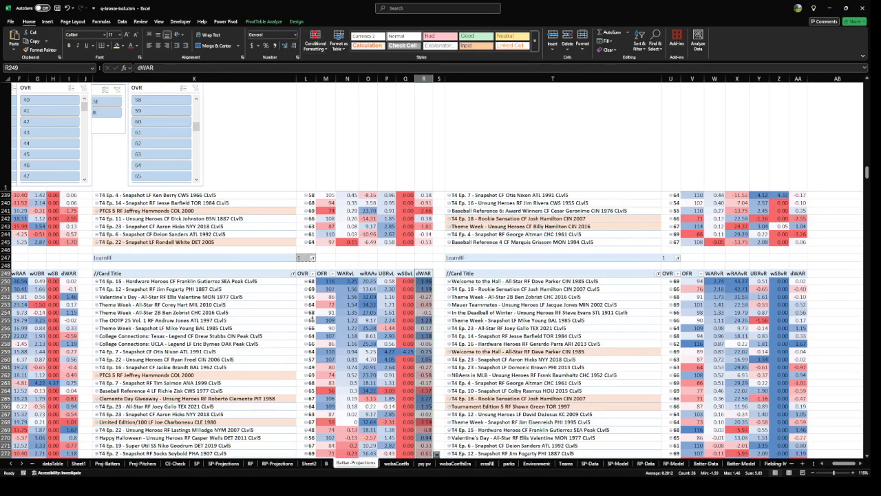
pyautogui.moveTo(187, 287); pyautogui.dragTo(428, 304)
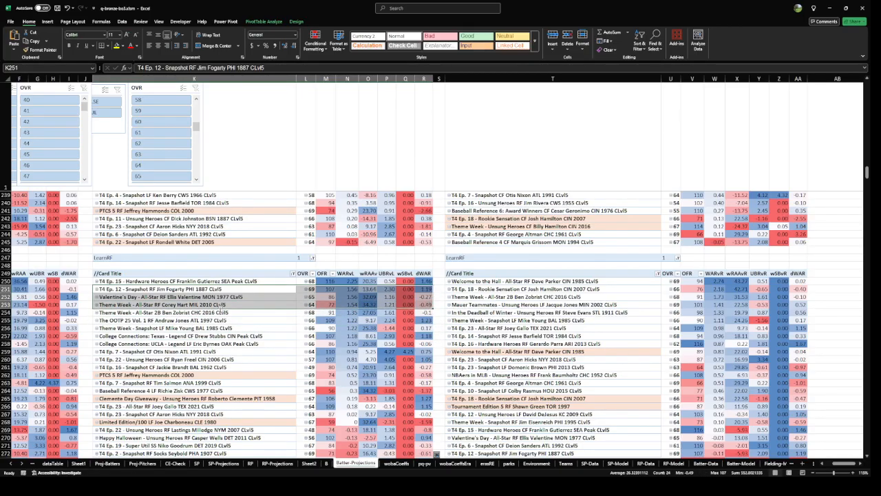
pyautogui.click(221, 305)
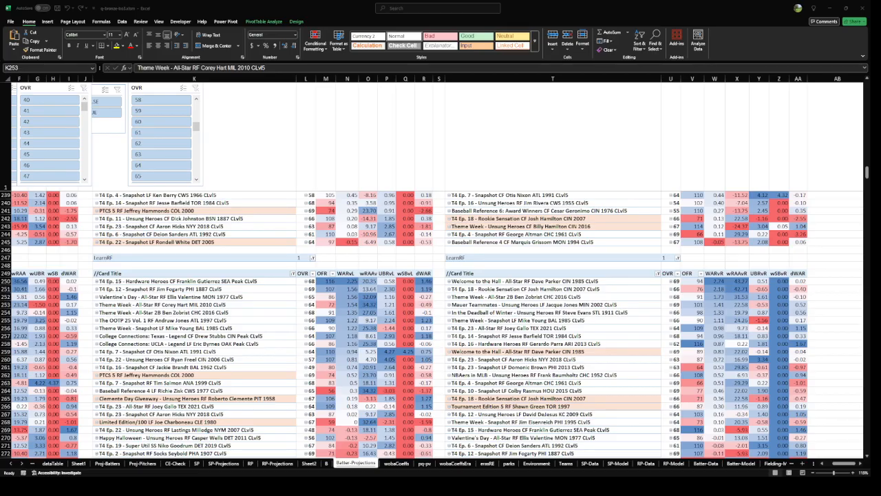
# Switch to OOTP 25, change the league to the Japanese Professional Baseball Organization, and open its regular-season standings
pyautogui.hotkey('alt', 'Tab')
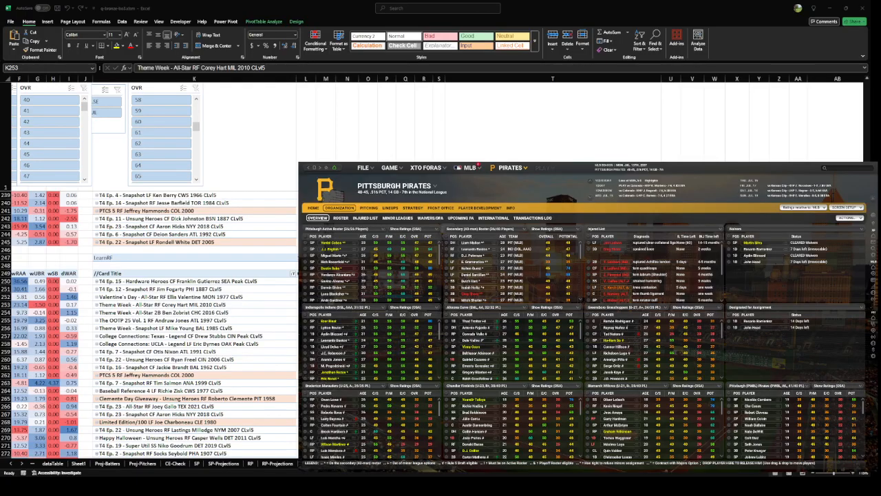
pyautogui.click(470, 168)
pyautogui.click(466, 182)
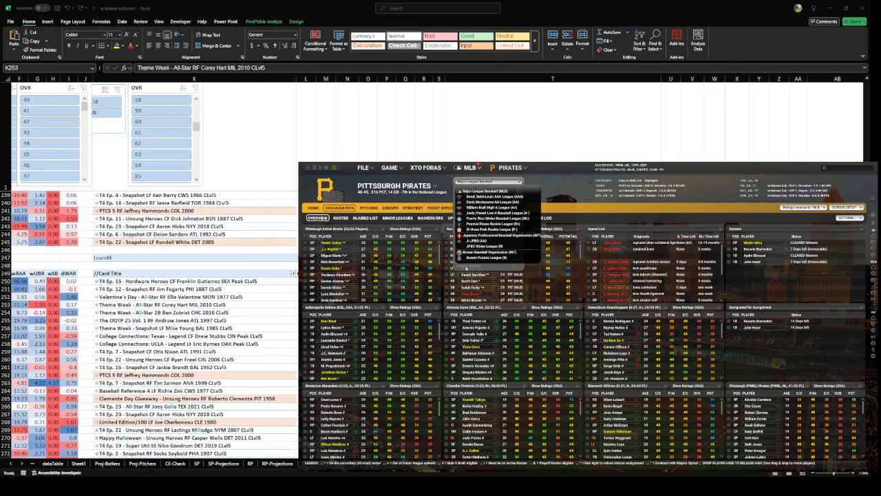
pyautogui.click(490, 234)
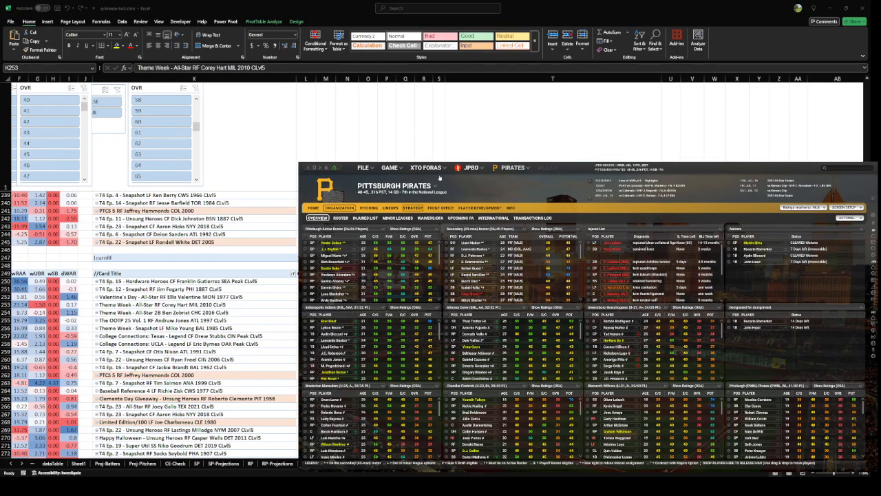
pyautogui.click(470, 168)
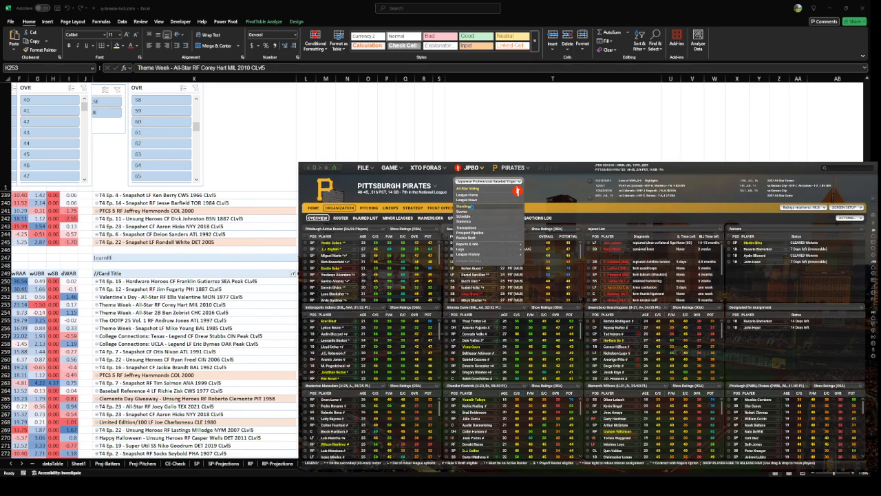
pyautogui.click(463, 206)
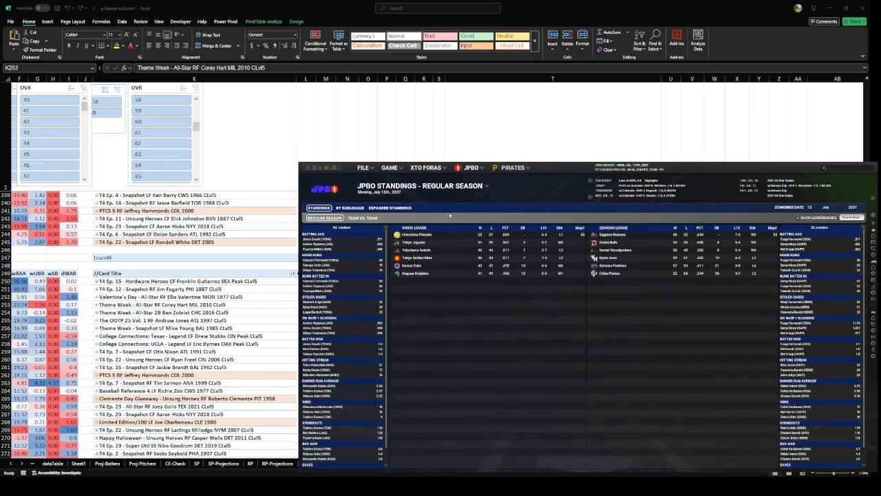
# Open the Osaka Bulls team page and review the profile of the first starting pitcher in its rotation
pyautogui.click(609, 244)
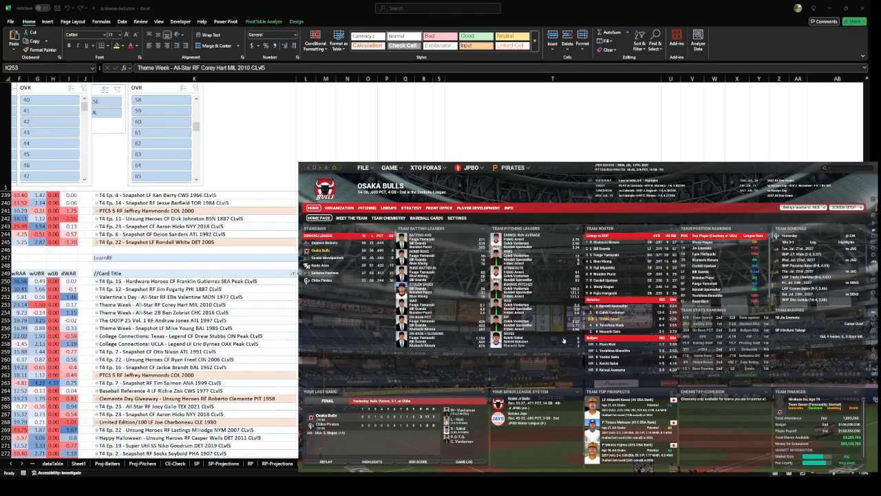
pyautogui.click(609, 305)
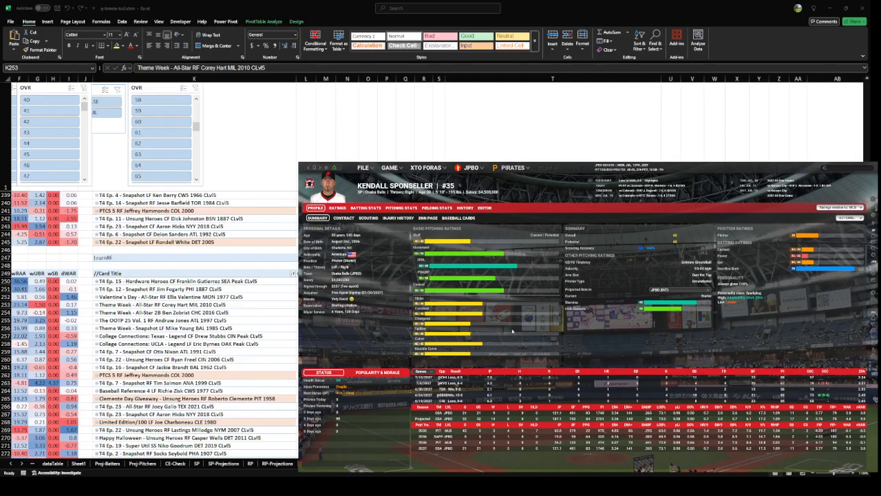
pyautogui.hotkey('alt', 'Left')
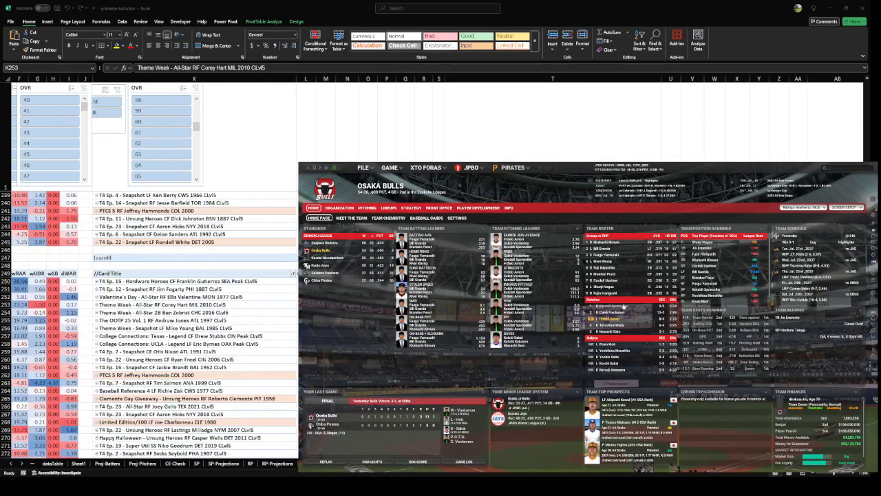
# Review the profiles of the Osaka Bulls' second-spot left fielder and fourth-spot right fielder, and return to the team page
pyautogui.click(596, 249)
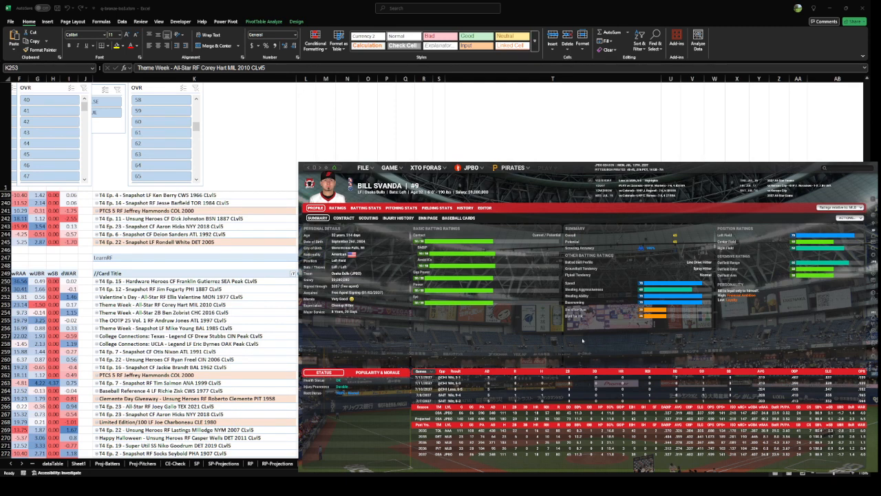
pyautogui.hotkey('alt', 'Left')
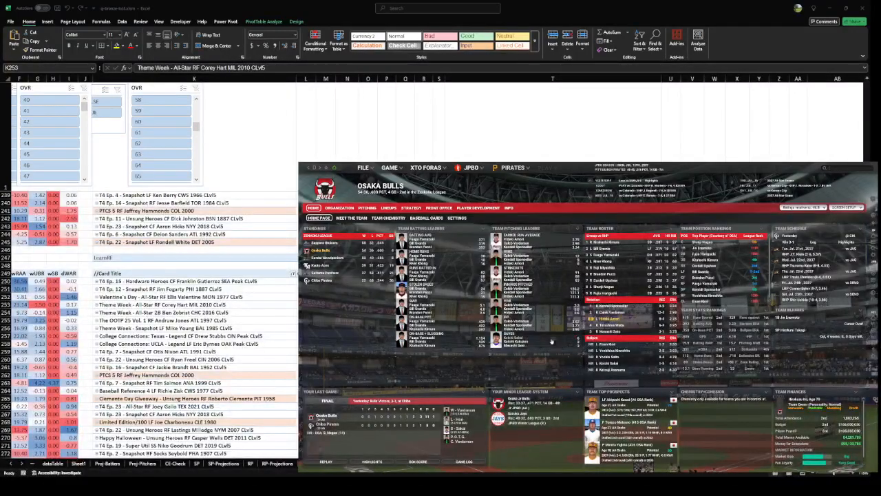
pyautogui.moveTo(539, 343)
pyautogui.click(597, 263)
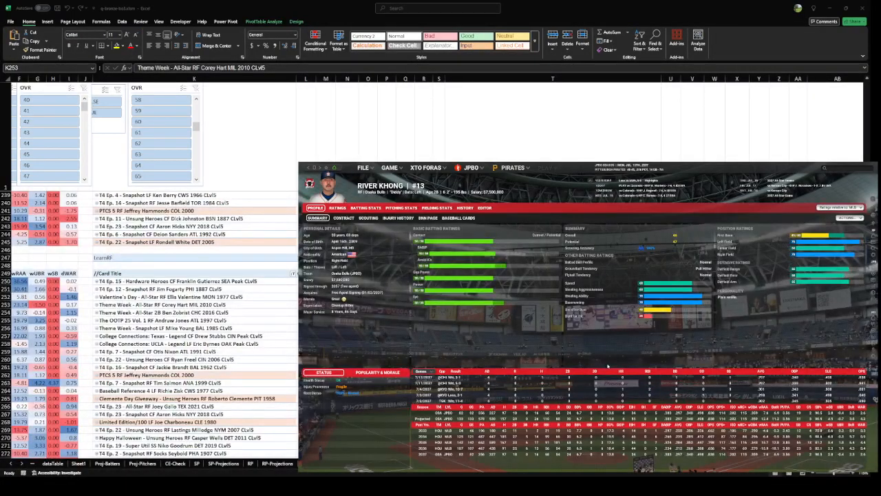
pyautogui.hotkey('alt', 'Left')
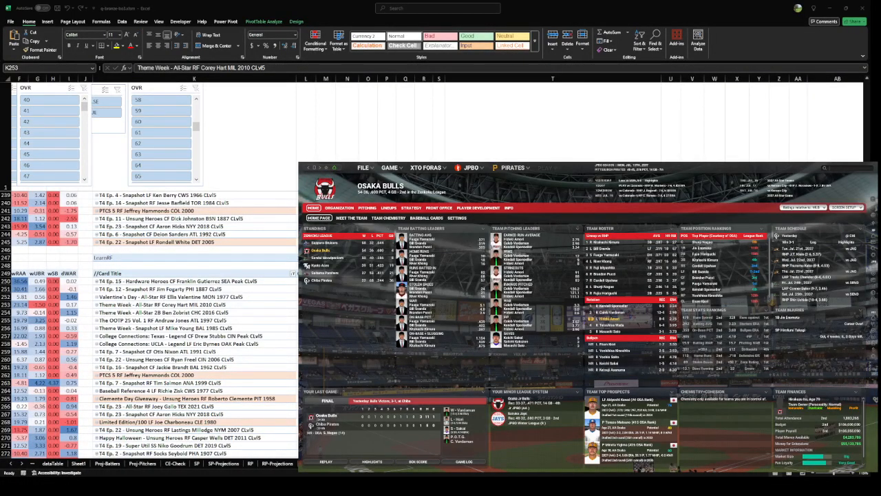